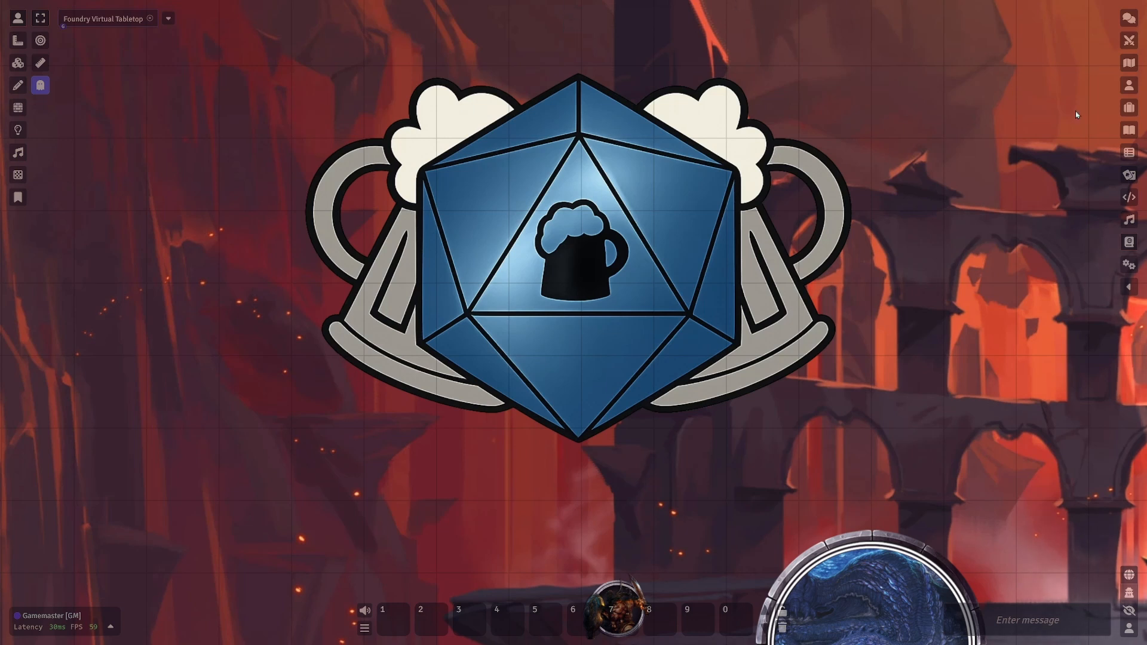
# Open the Character Options compendium from D&D Player's Toolkit and collapse that compendium folder.
pyautogui.click(1129, 288)
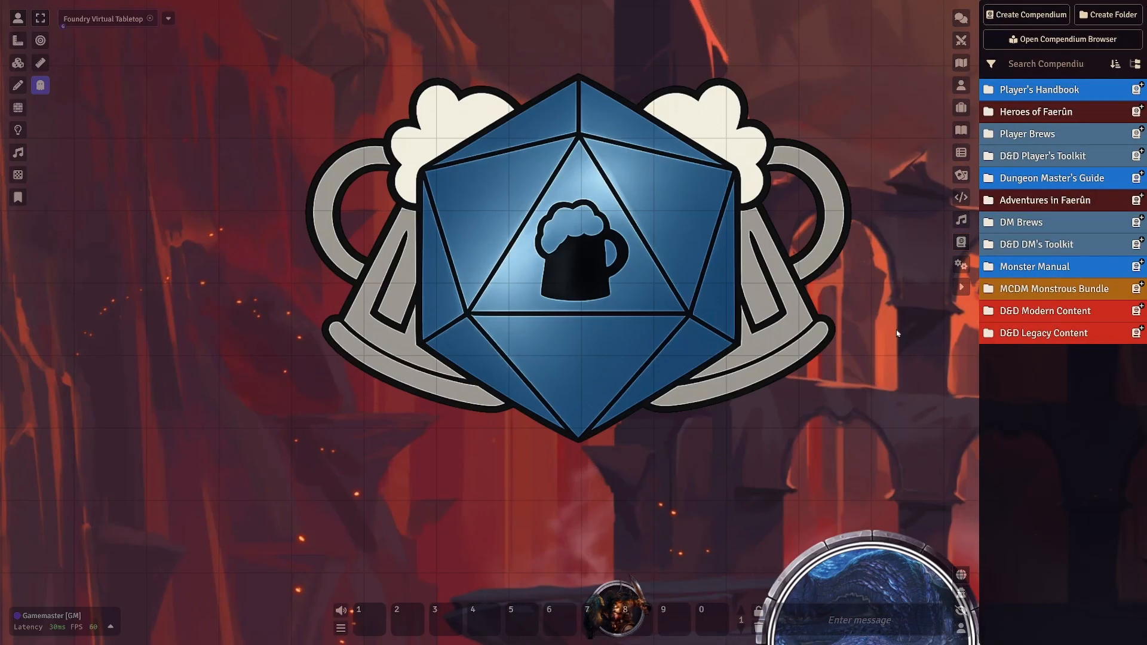
pyautogui.click(1040, 160)
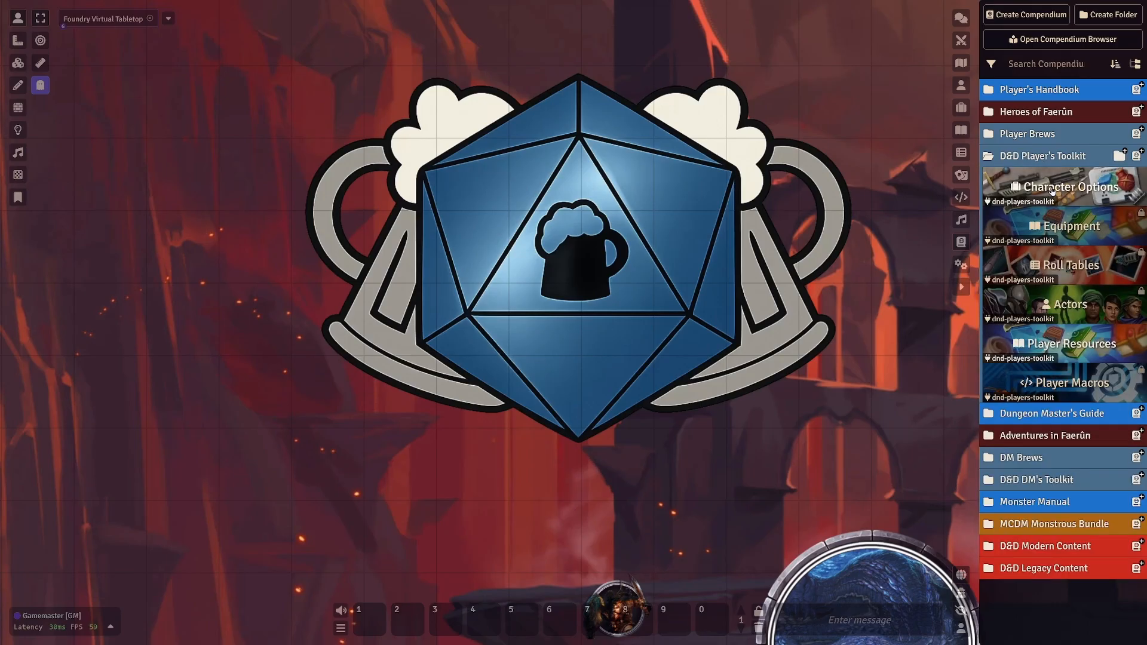
pyautogui.click(1075, 197)
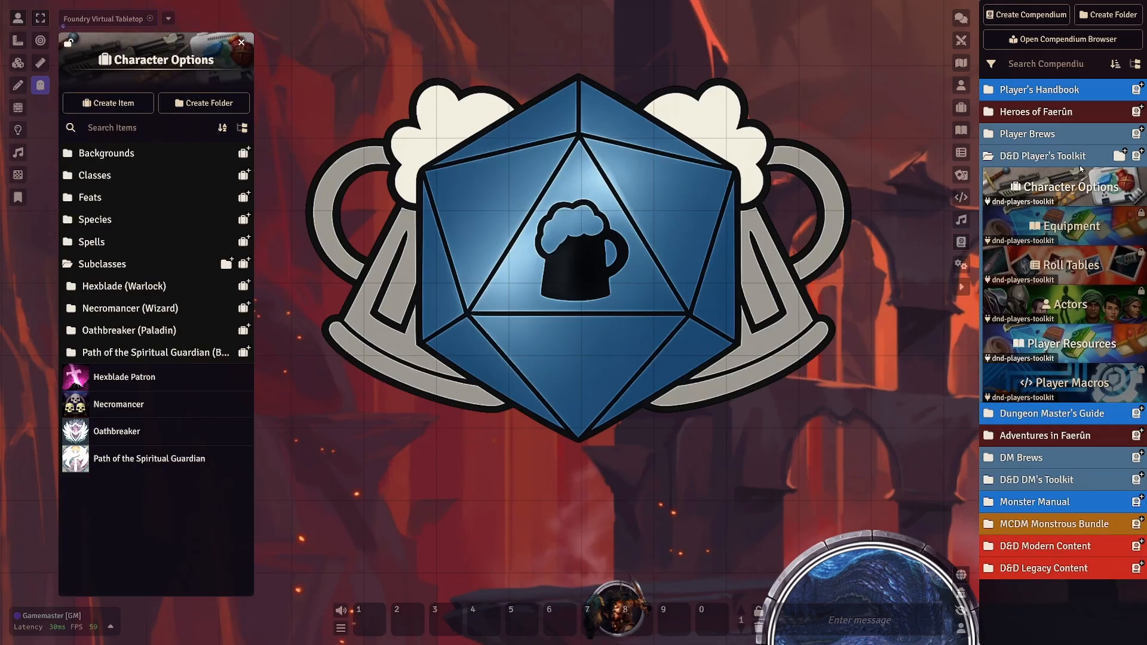
pyautogui.click(1045, 157)
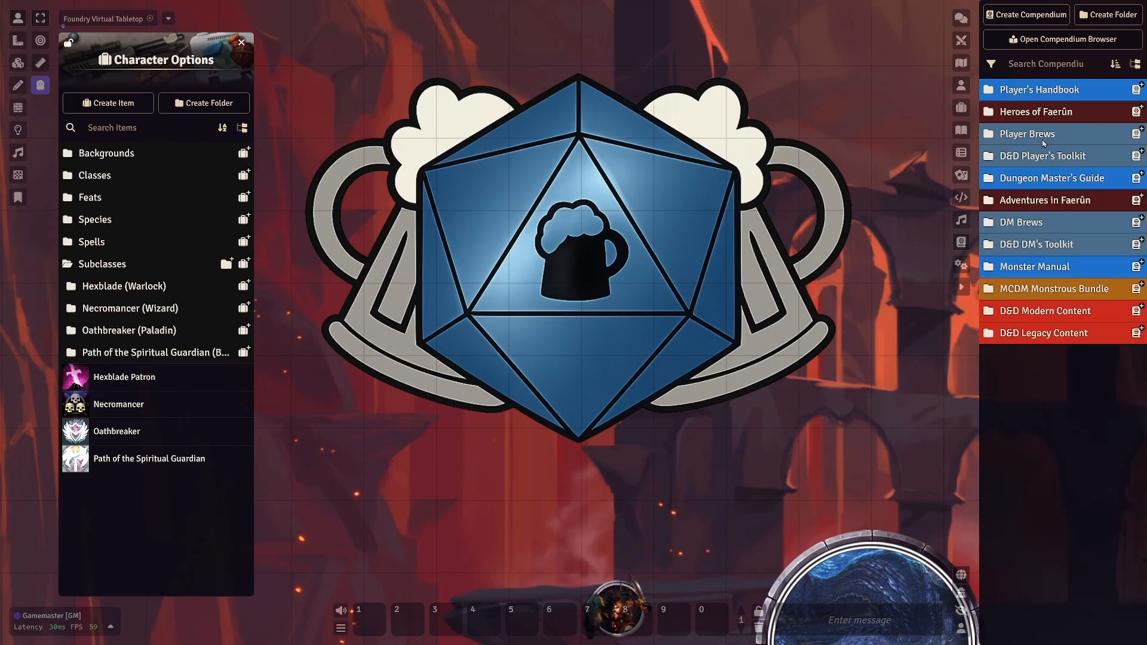
# Look over the Player Brews compendiums and the subclasses in the Heroes of Faerûn Character Options compendium.
pyautogui.click(1064, 135)
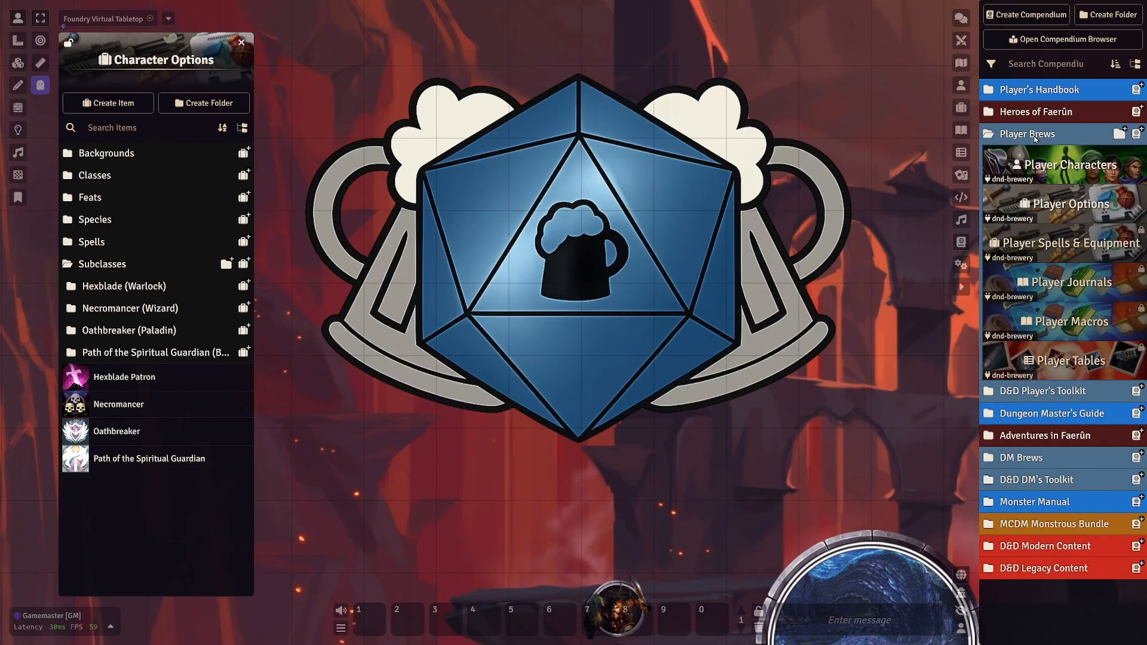
pyautogui.click(1035, 137)
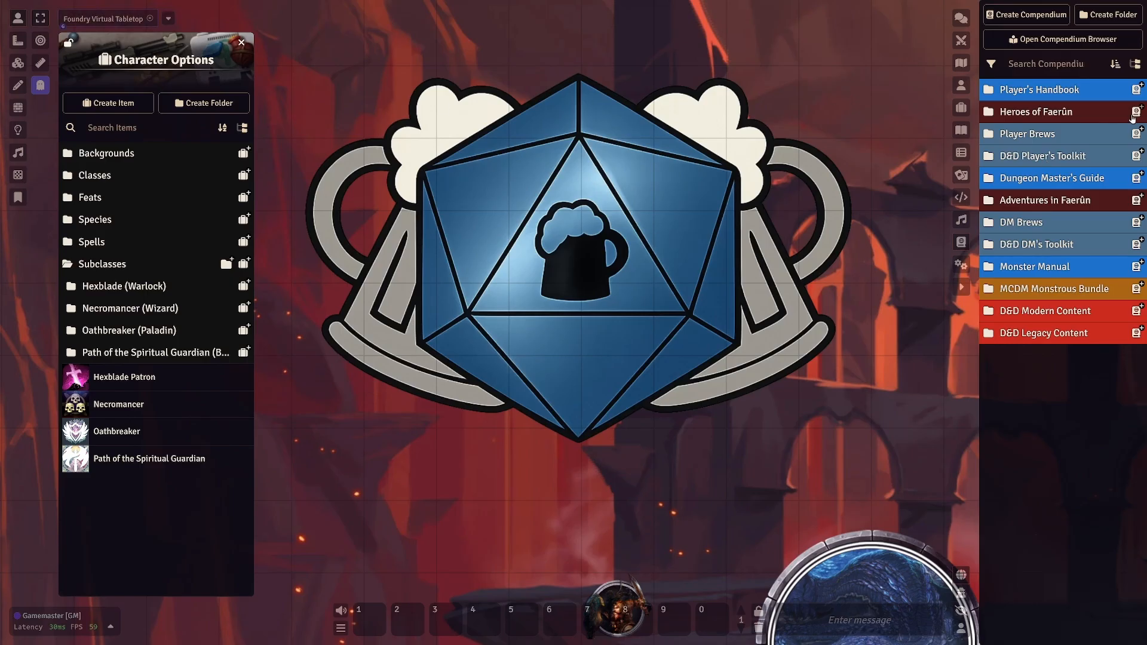
pyautogui.click(1072, 112)
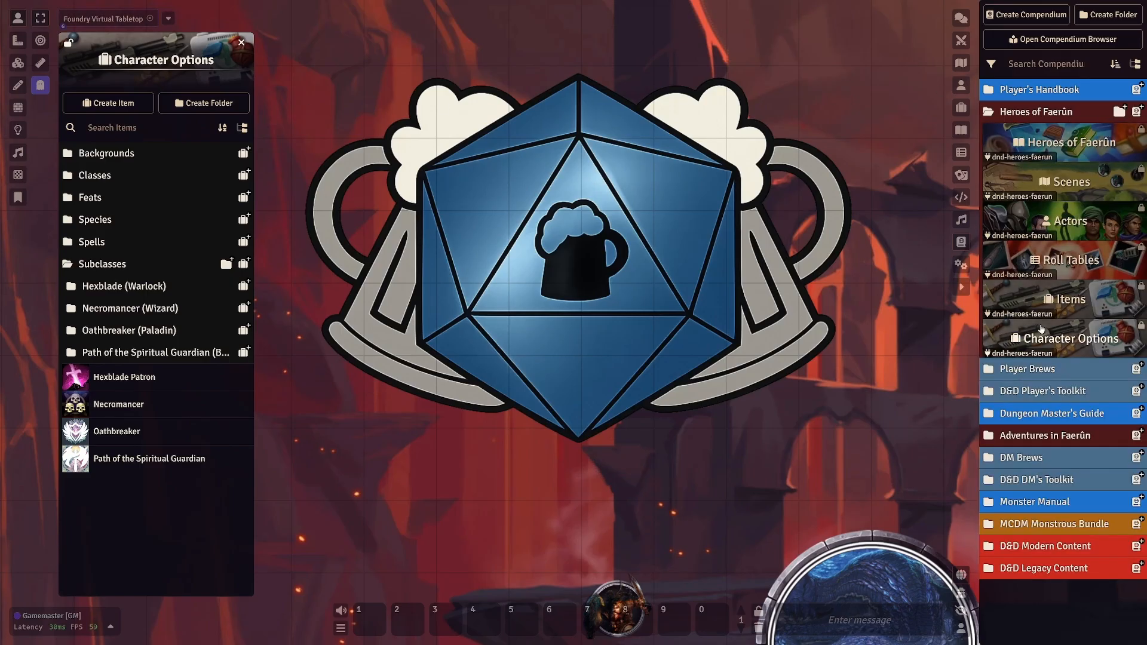
pyautogui.click(1070, 338)
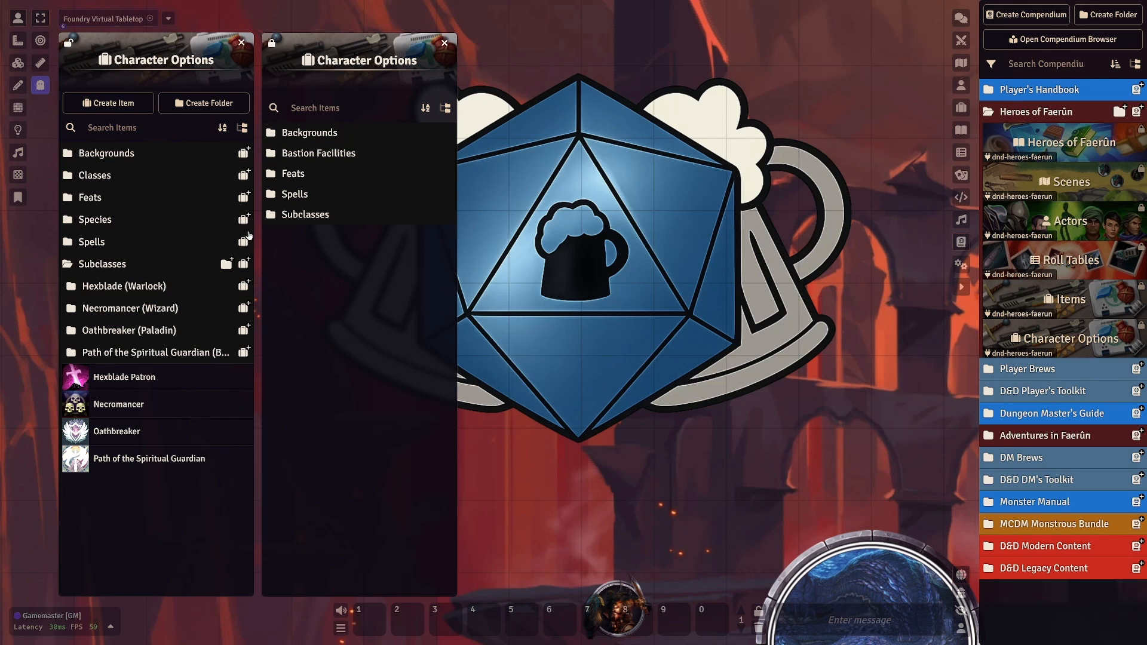
pyautogui.click(305, 215)
pyautogui.scroll(-1, 399, 513)
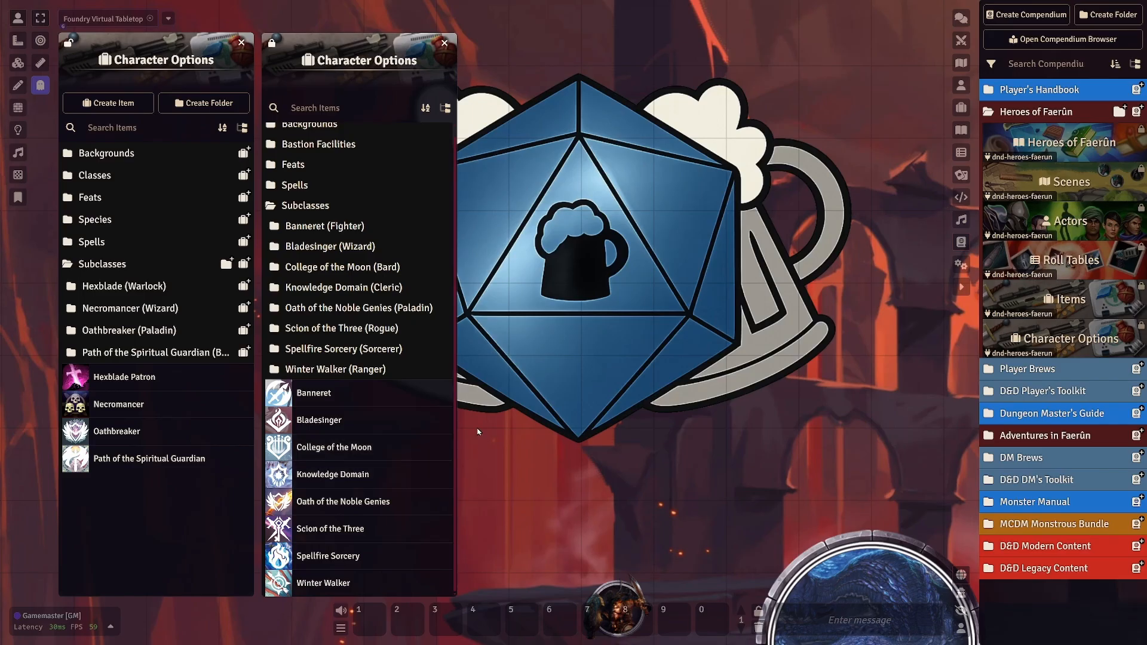
# Collapse both Subclasses folders and close the Heroes of Faerûn Character Options compendium.
pyautogui.click(299, 206)
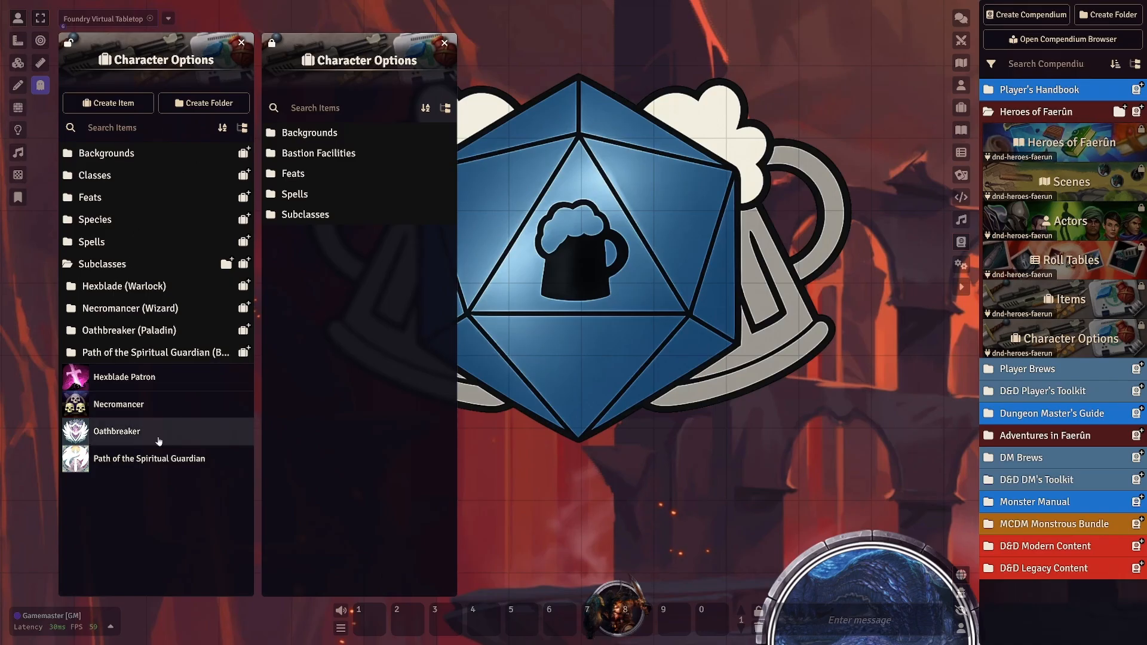
pyautogui.click(105, 273)
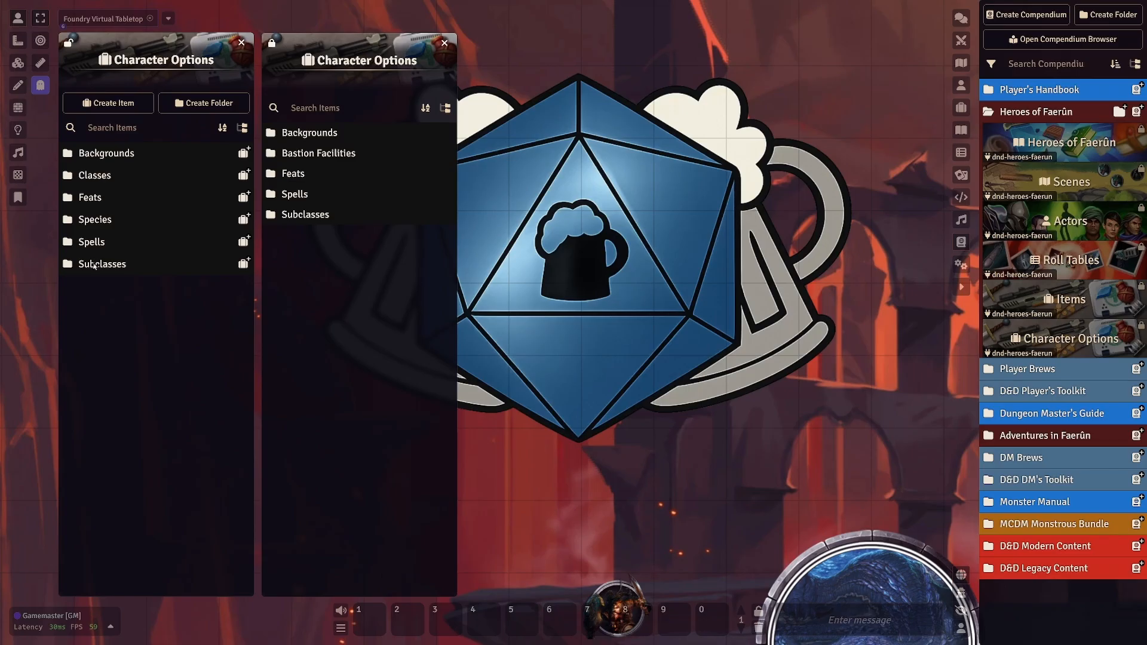
pyautogui.click(445, 43)
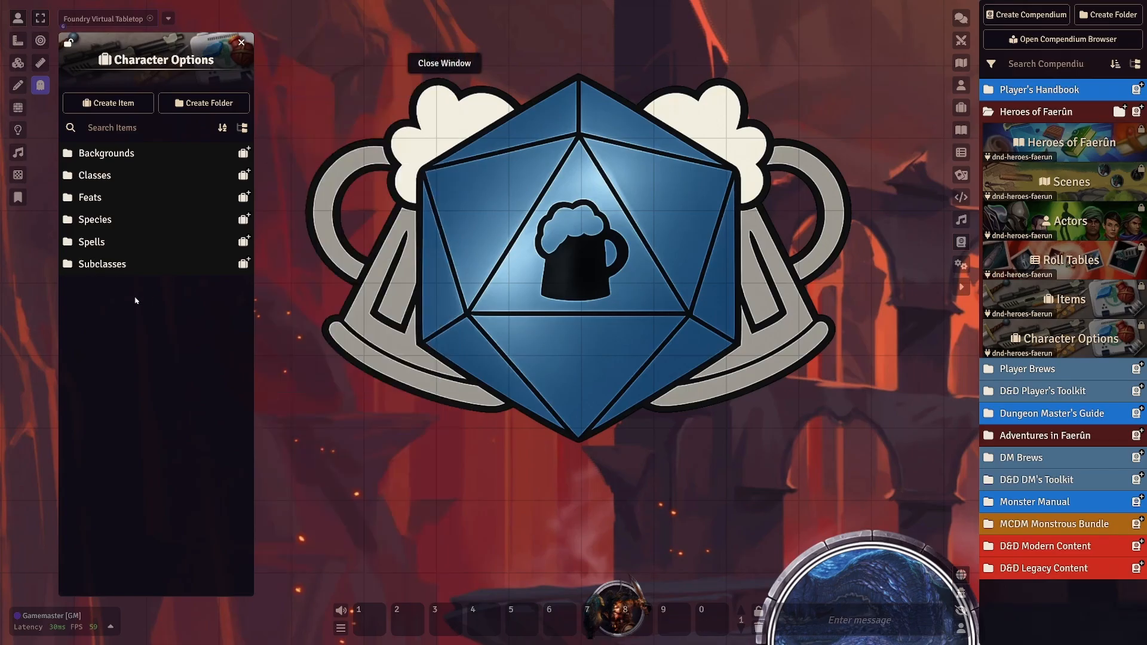
# Expand the Subclasses folder in the D&D Player's Toolkit Character Options compendium.
pyautogui.click(114, 264)
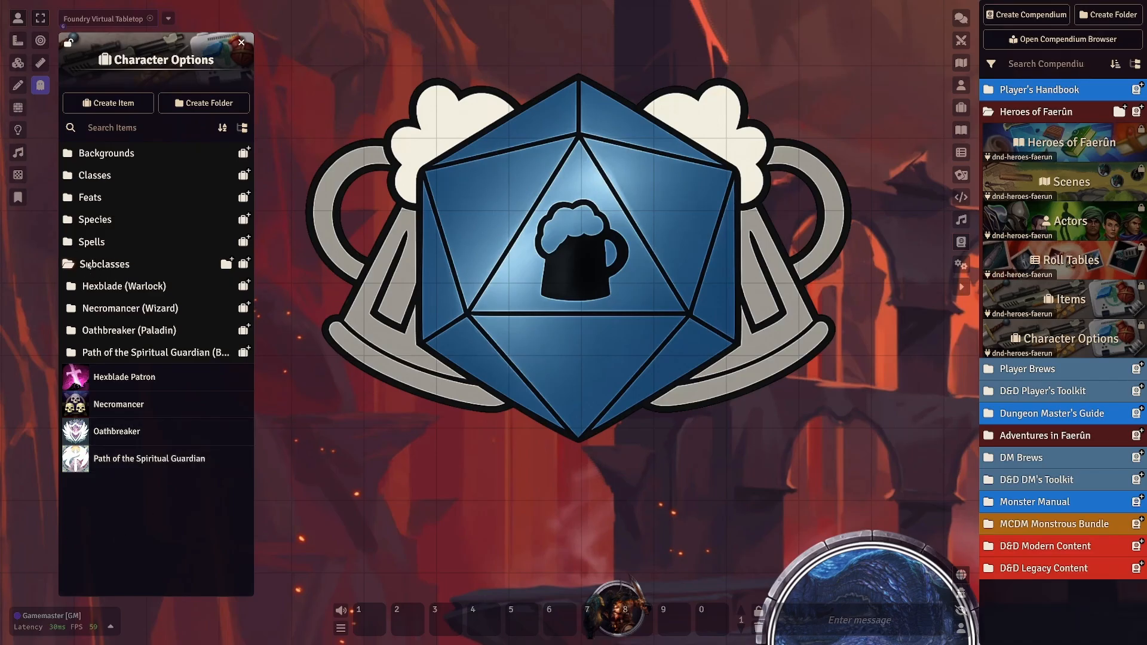
pyautogui.click(96, 264)
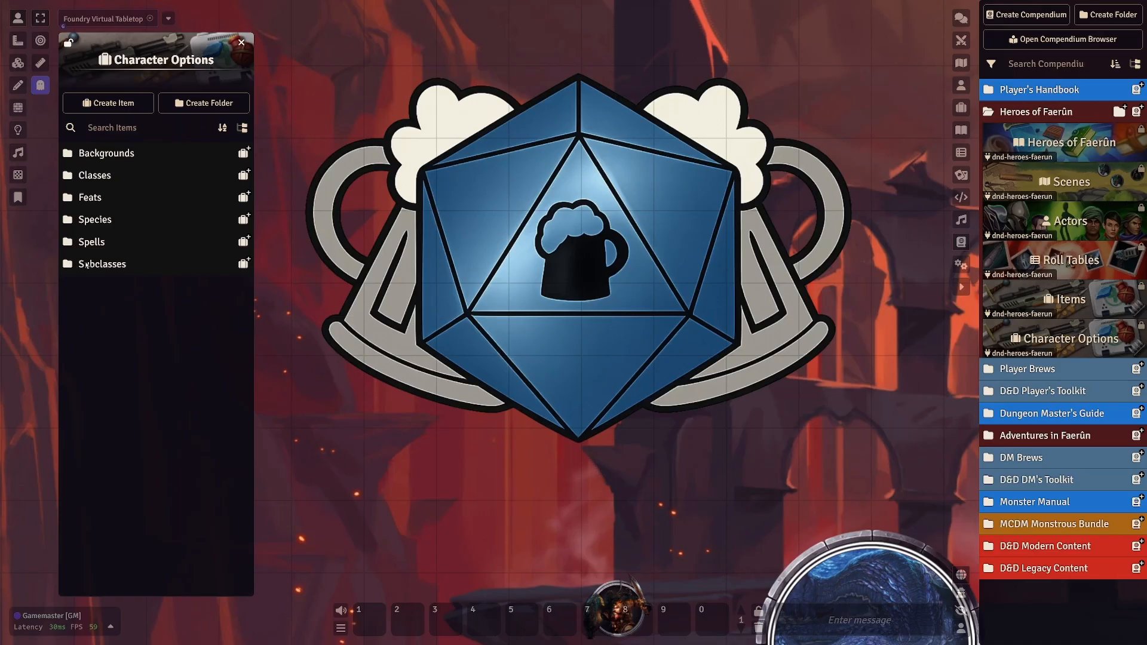
pyautogui.click(86, 265)
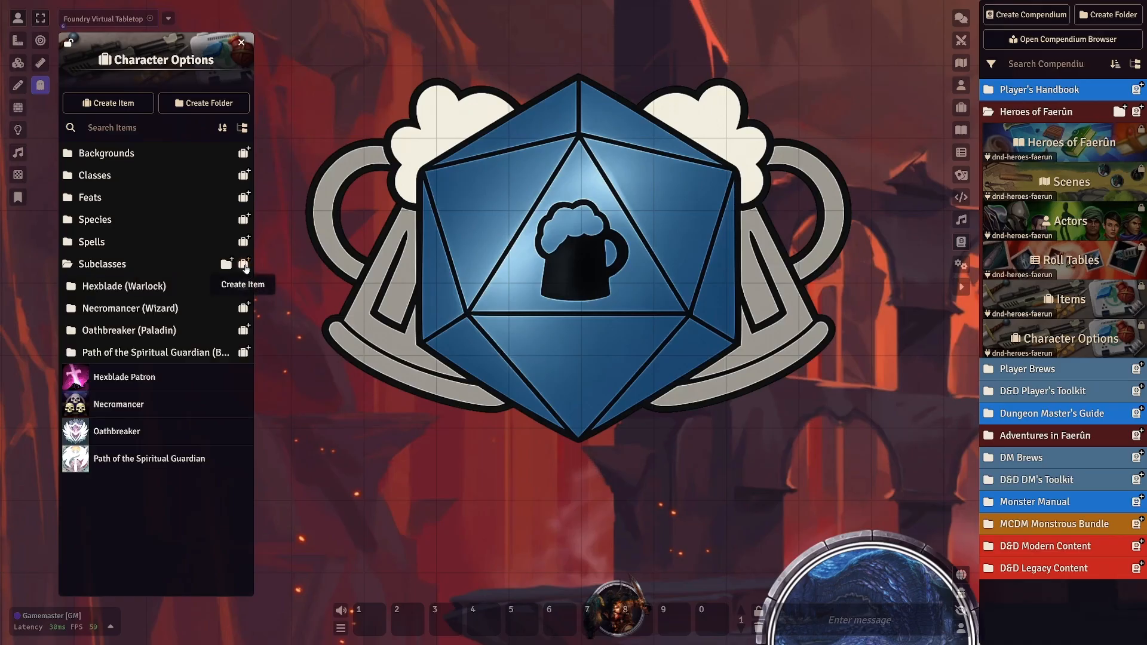
pyautogui.click(246, 266)
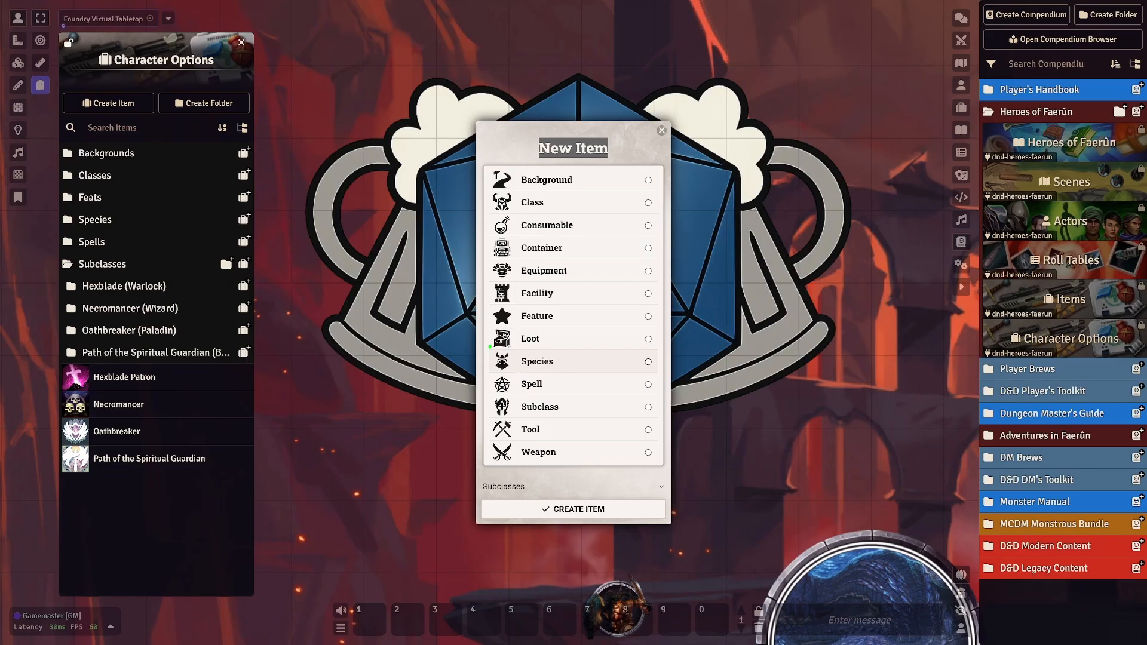
pyautogui.moveTo(491, 398)
pyautogui.mouseDown()
pyautogui.moveTo(493, 412)
pyautogui.moveTo(589, 420)
pyautogui.moveTo(666, 406)
pyautogui.moveTo(507, 395)
pyautogui.mouseUp()
pyautogui.press('Escape')
pyautogui.press('Escape')
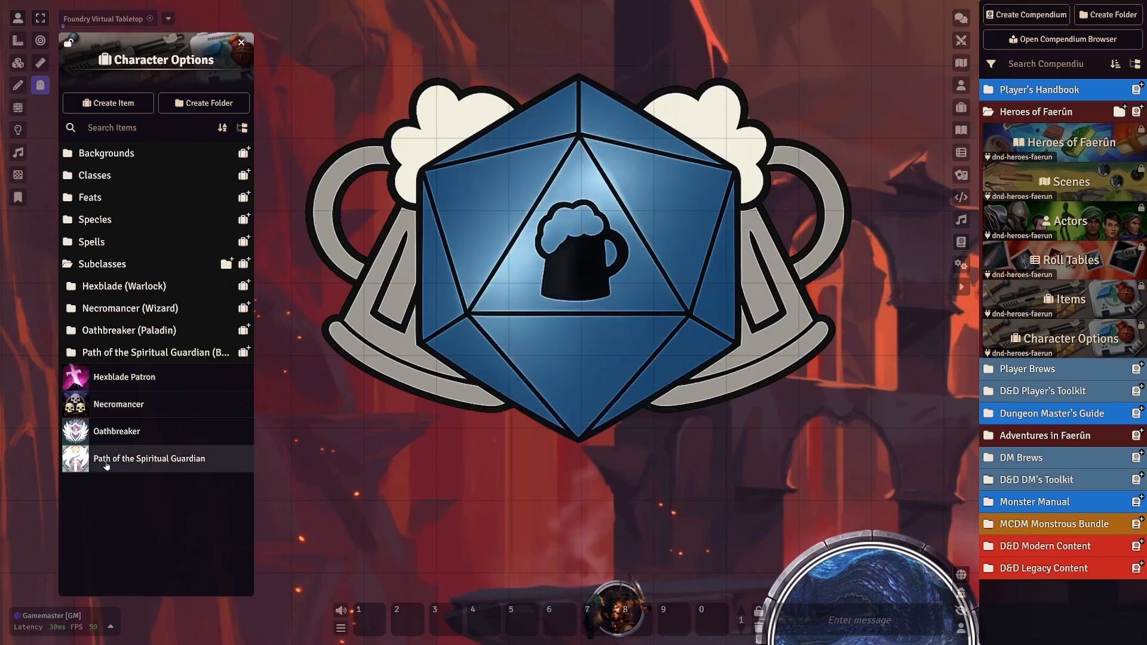
# Open the Path of the Spiritual Guardian subclass and examine its identifiers and its advancements by level.
pyautogui.click(106, 465)
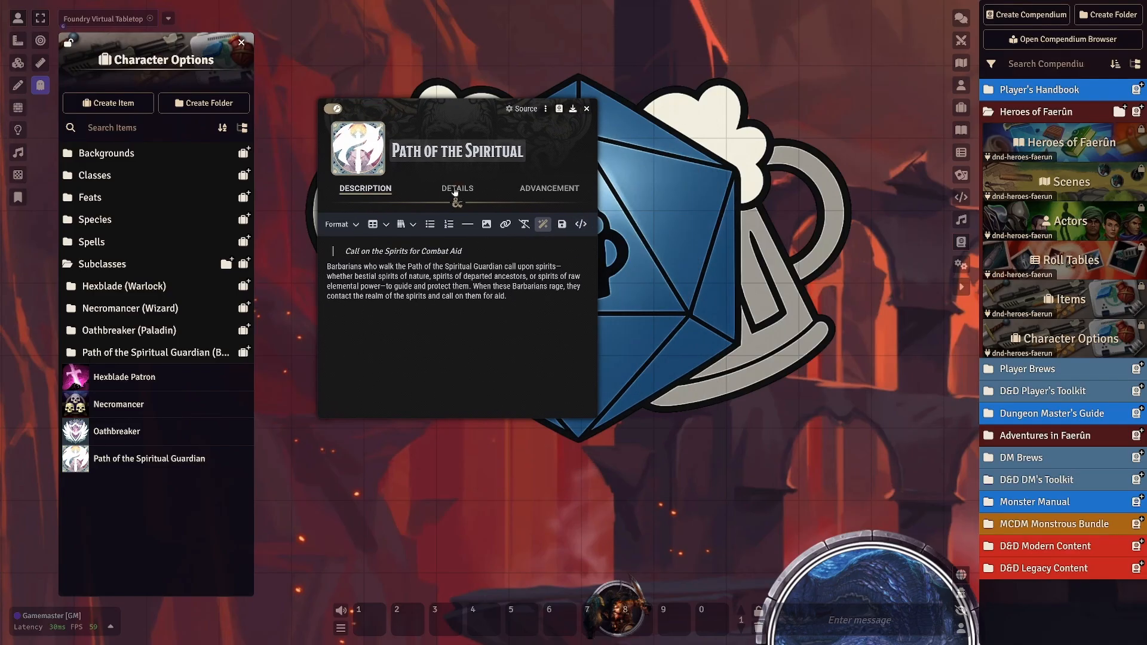
pyautogui.click(455, 190)
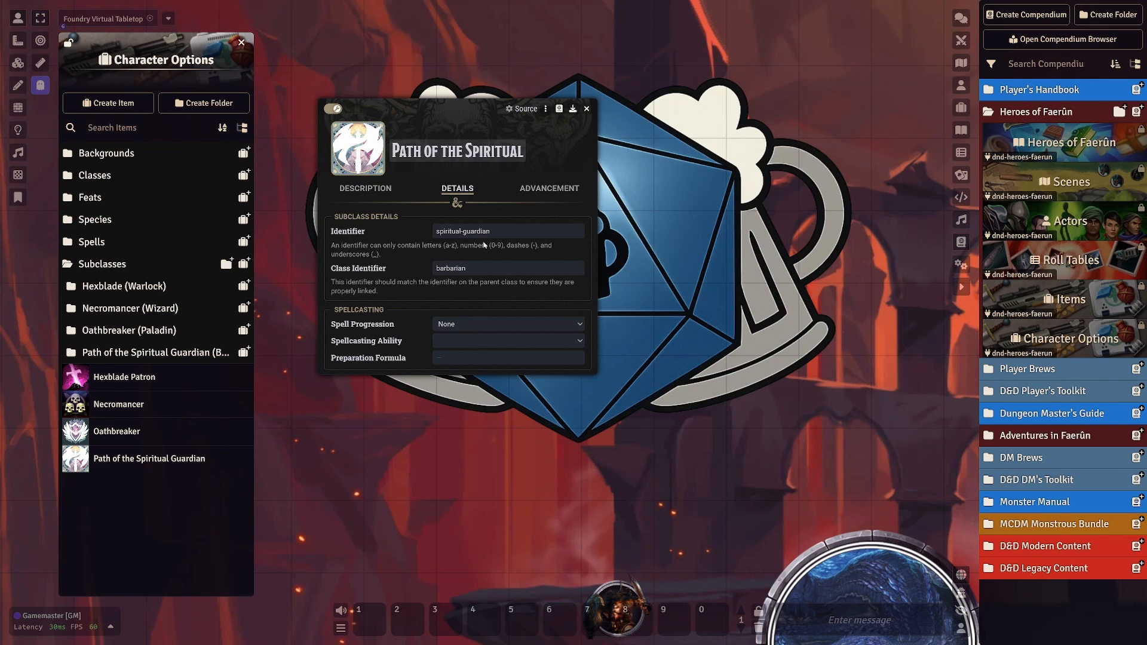
pyautogui.click(434, 231)
pyautogui.moveTo(417, 97); pyautogui.dragTo(414, 64)
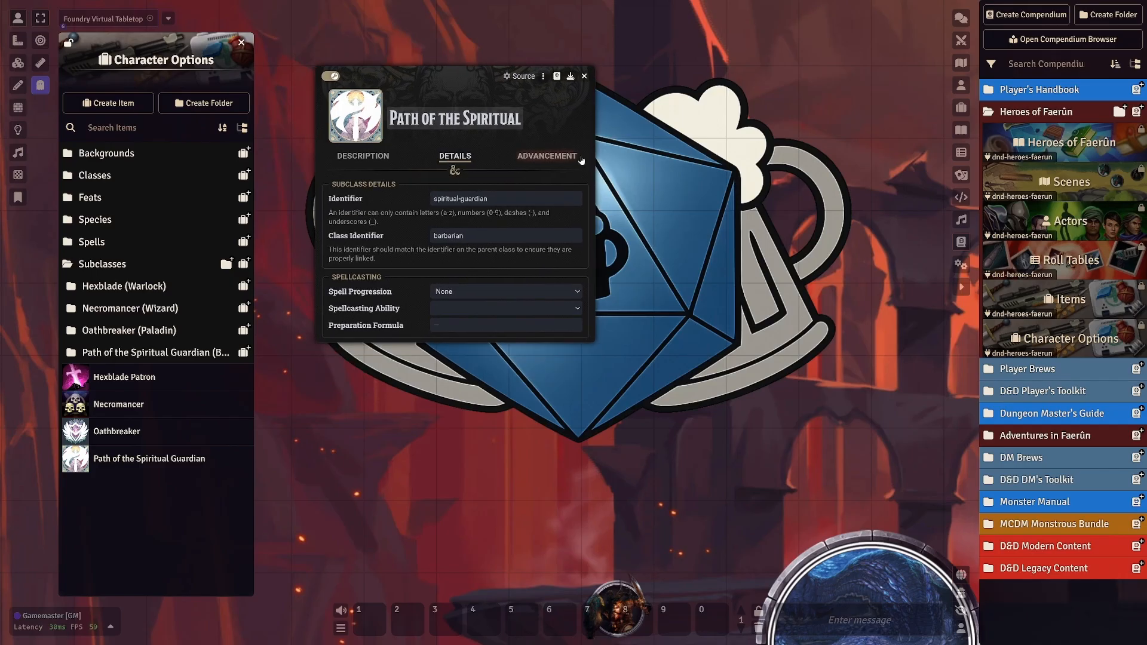
pyautogui.click(532, 157)
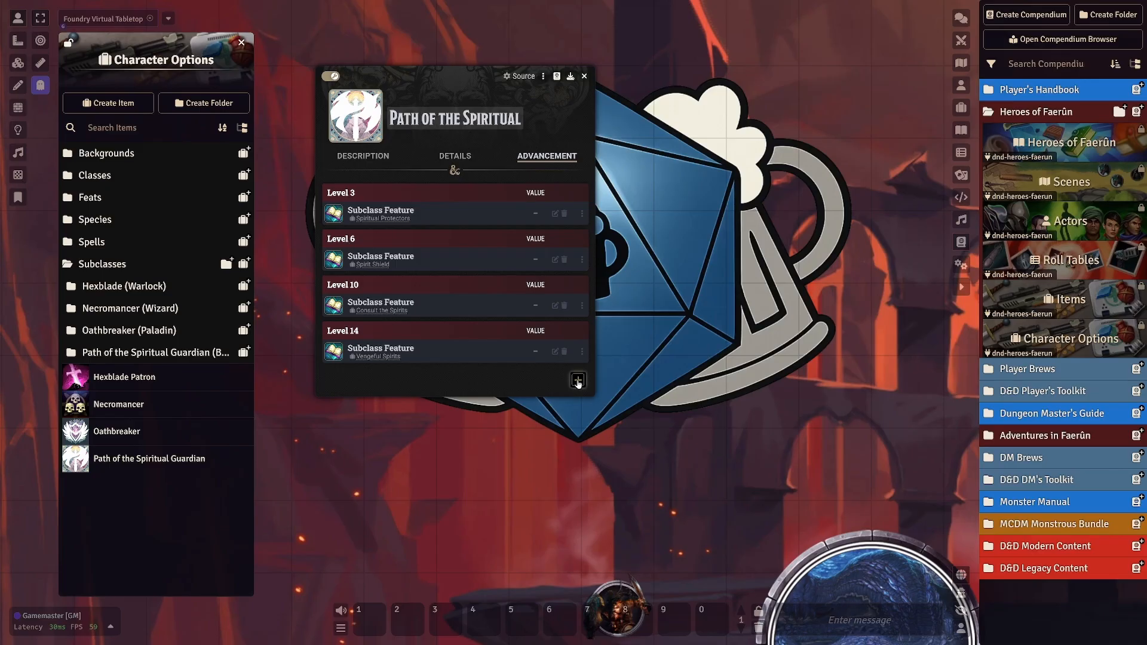
# Add a Grant Items advancement to the subclass with the custom title "Subclass Features" at level 1.
pyautogui.click(578, 381)
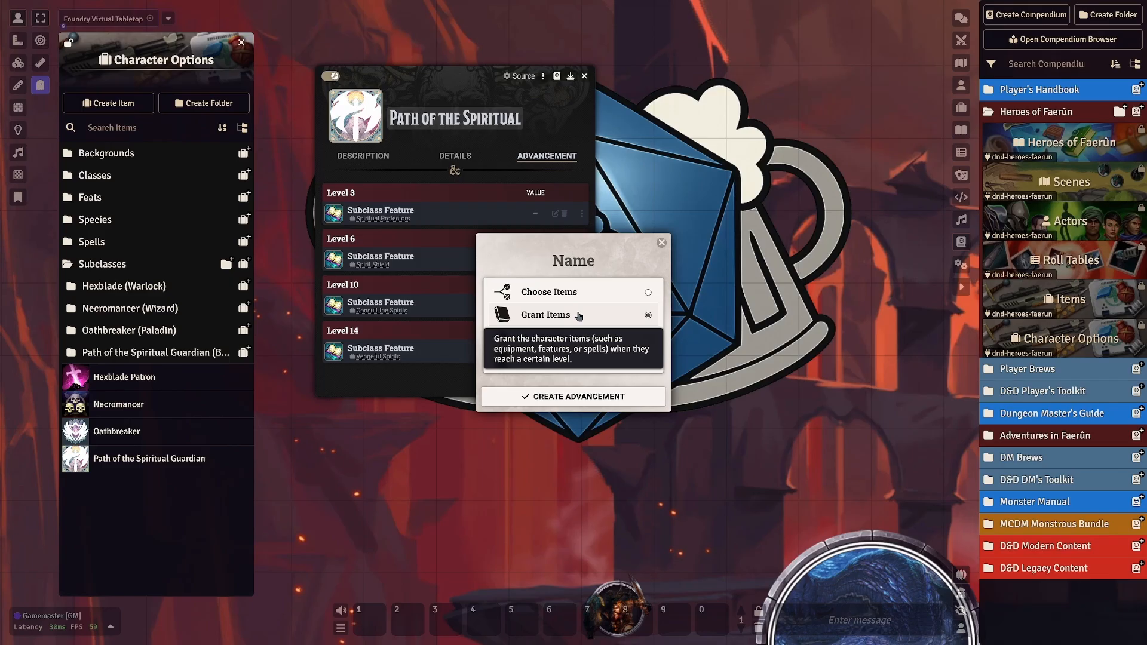
pyautogui.click(574, 396)
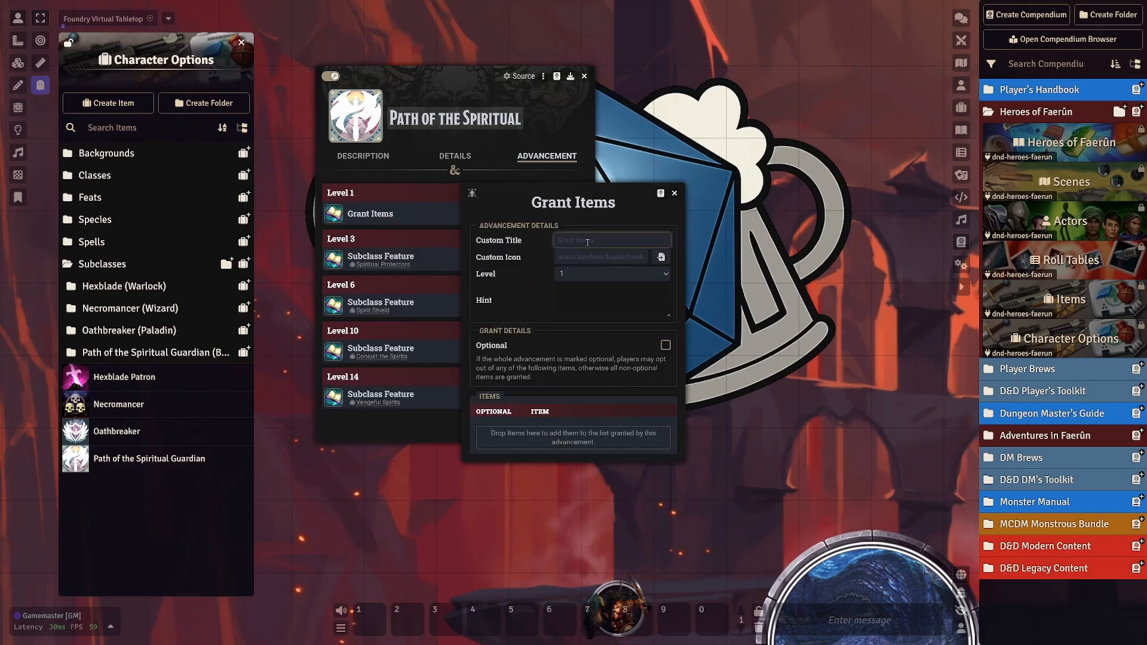
pyautogui.write('Subclass Features')
pyautogui.click(573, 273)
pyautogui.click(562, 286)
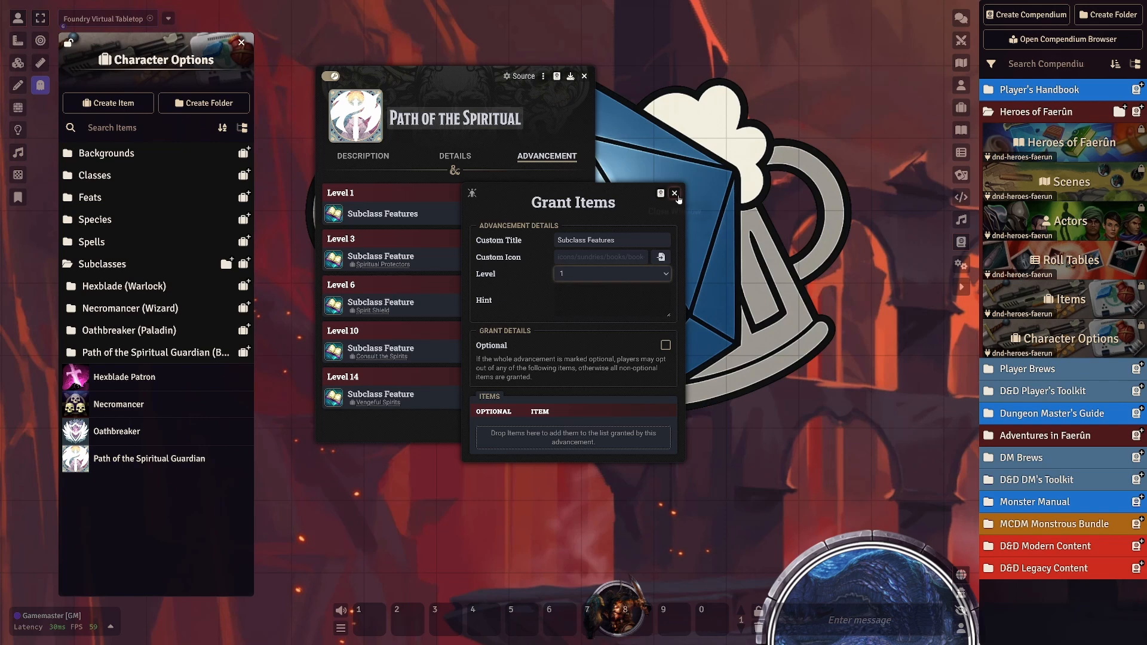
pyautogui.click(672, 195)
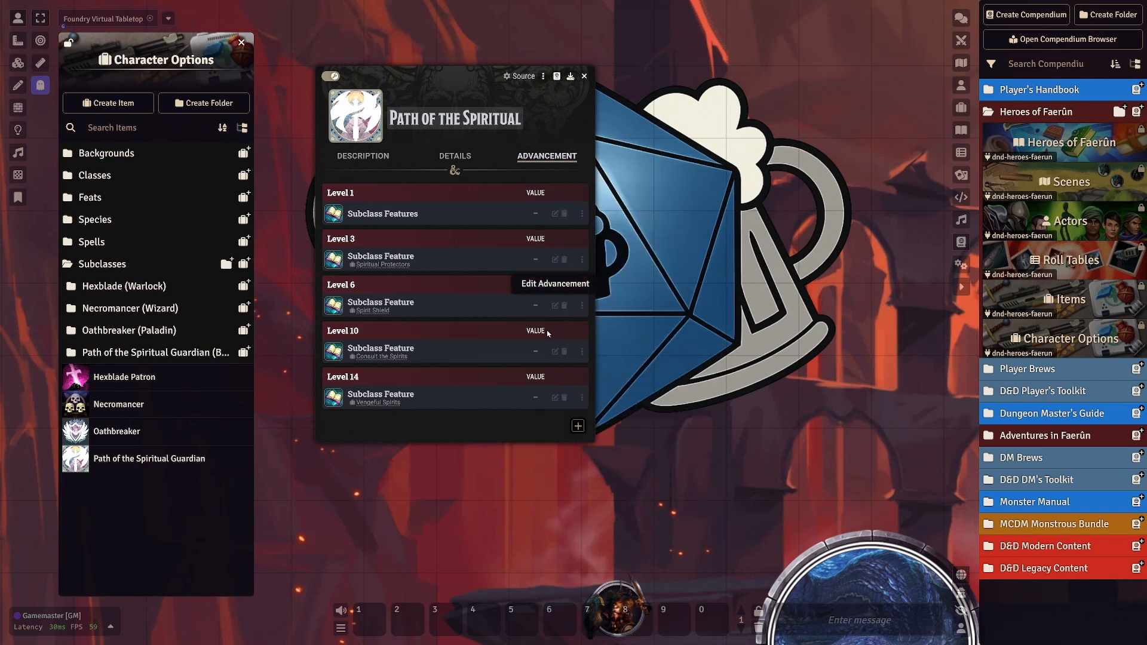
# Delete the level 1 Subclass Features advancement and close the subclass sheet.
pyautogui.click(564, 214)
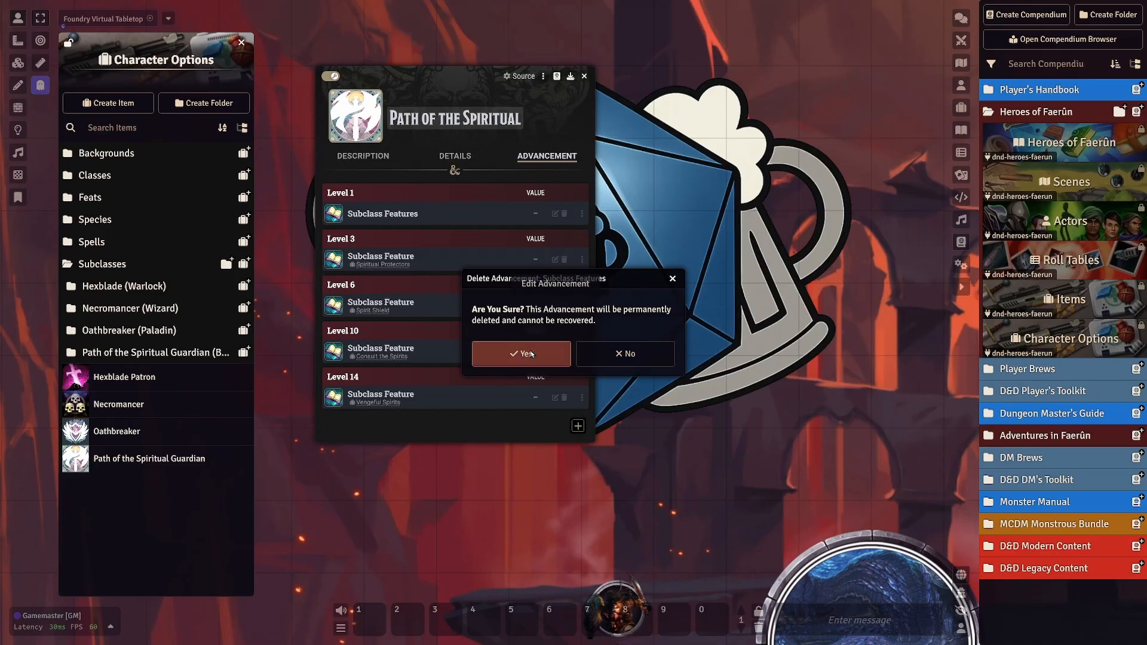
pyautogui.click(531, 353)
pyautogui.click(585, 75)
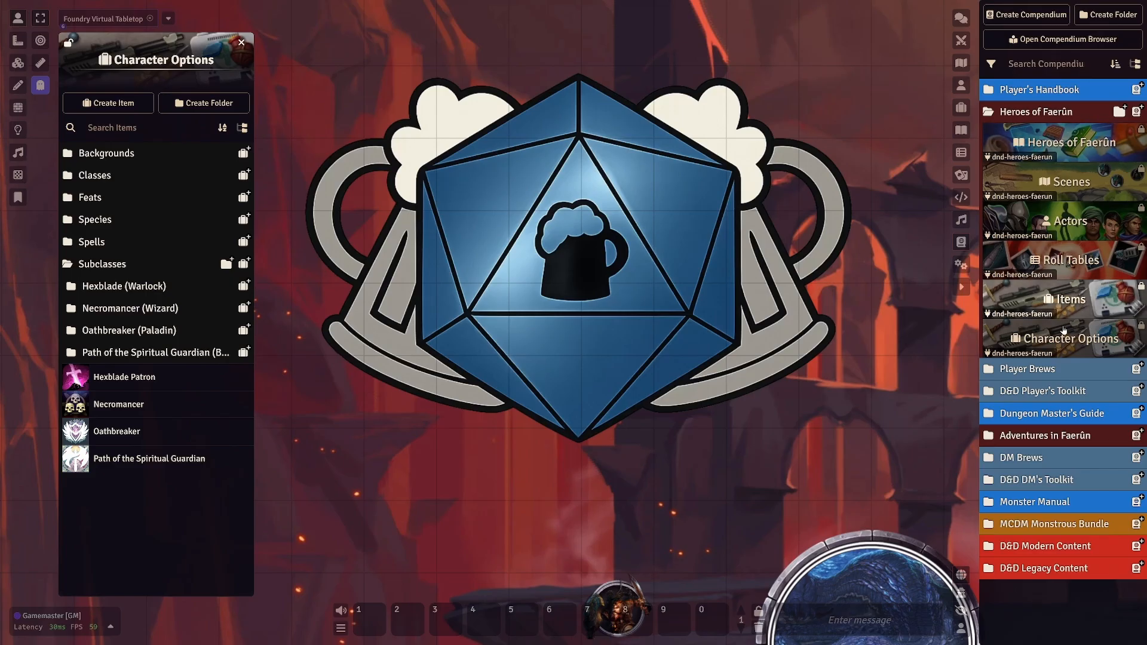
# Check the subclasses in the Heroes of Faerûn Character Options compendium, close it and collapse the Heroes of Faerûn folder.
pyautogui.click(1069, 341)
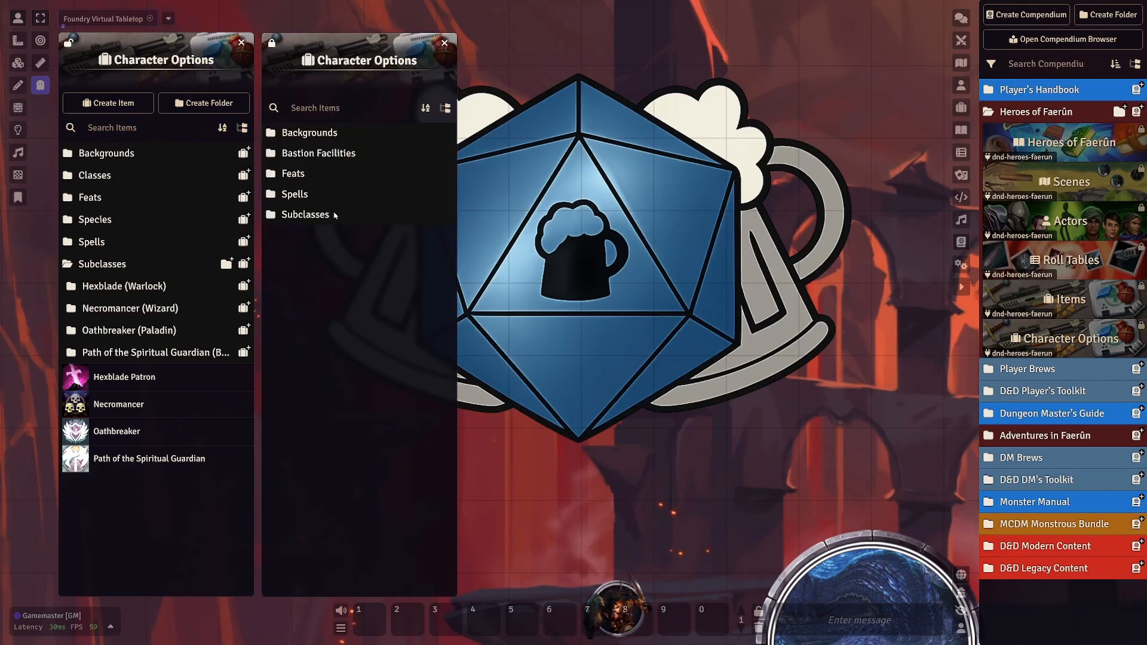
pyautogui.moveTo(304, 217); pyautogui.dragTo(291, 258)
pyautogui.click(300, 214)
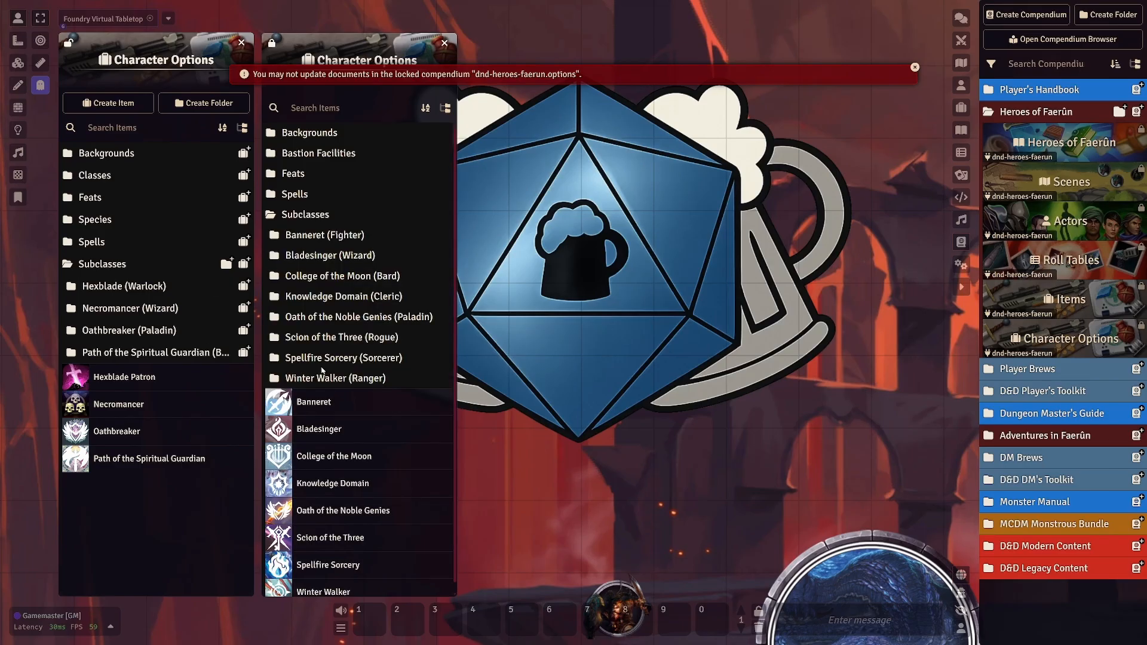
pyautogui.click(292, 214)
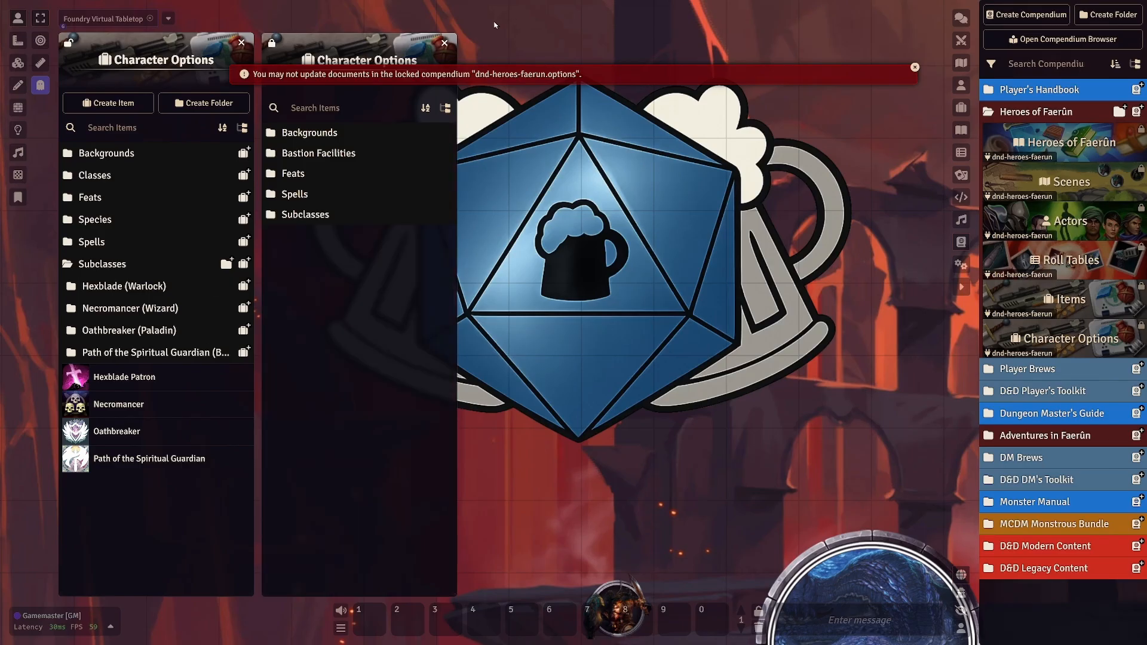
pyautogui.click(445, 43)
pyautogui.click(1028, 119)
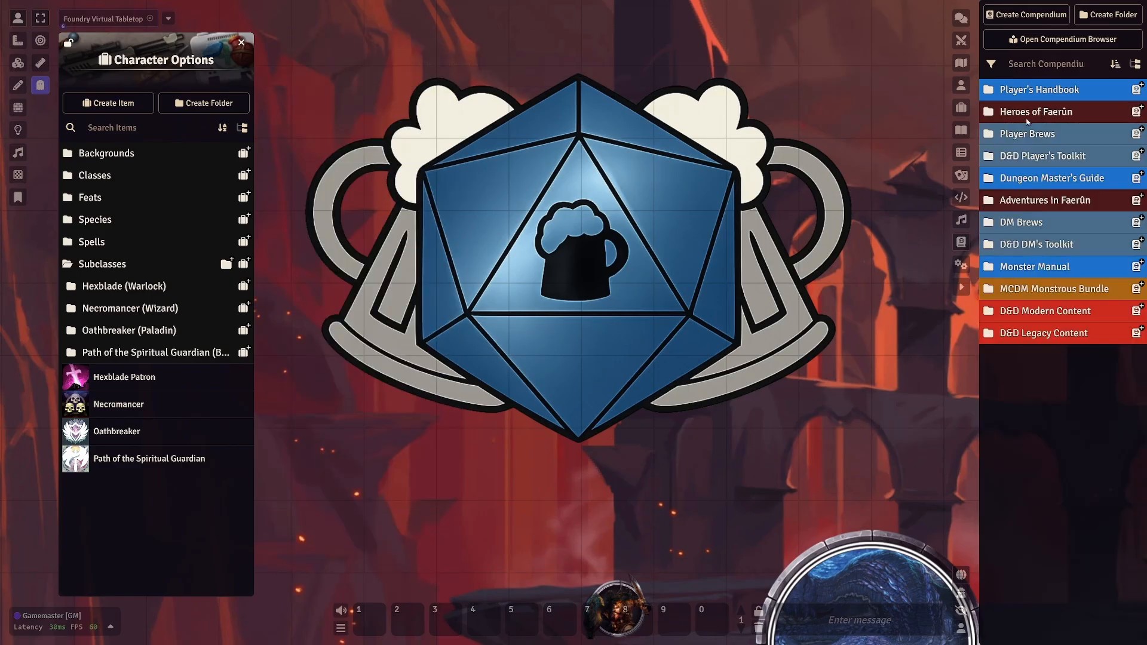
# Bring the scene's tokens into view and examine the features inside the Path of the Spiritual Guardian (Barbarian) folder.
pyautogui.scroll(-5, 520, 448)
pyautogui.moveTo(520, 448); pyautogui.dragTo(450, 220)
pyautogui.click(147, 352)
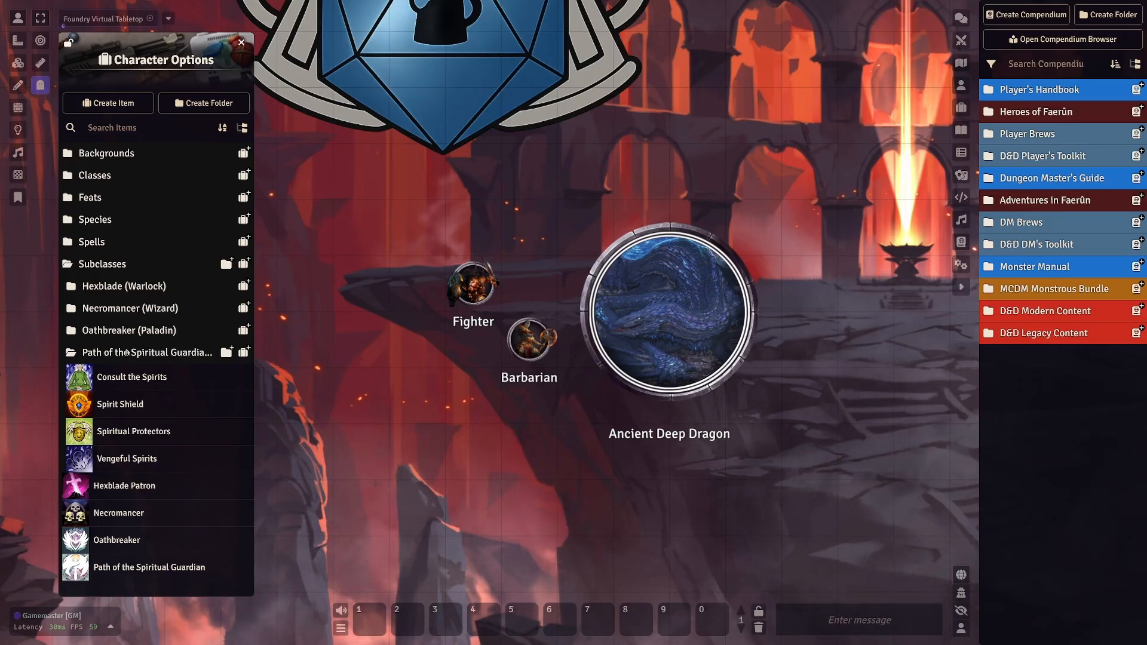
pyautogui.click(199, 352)
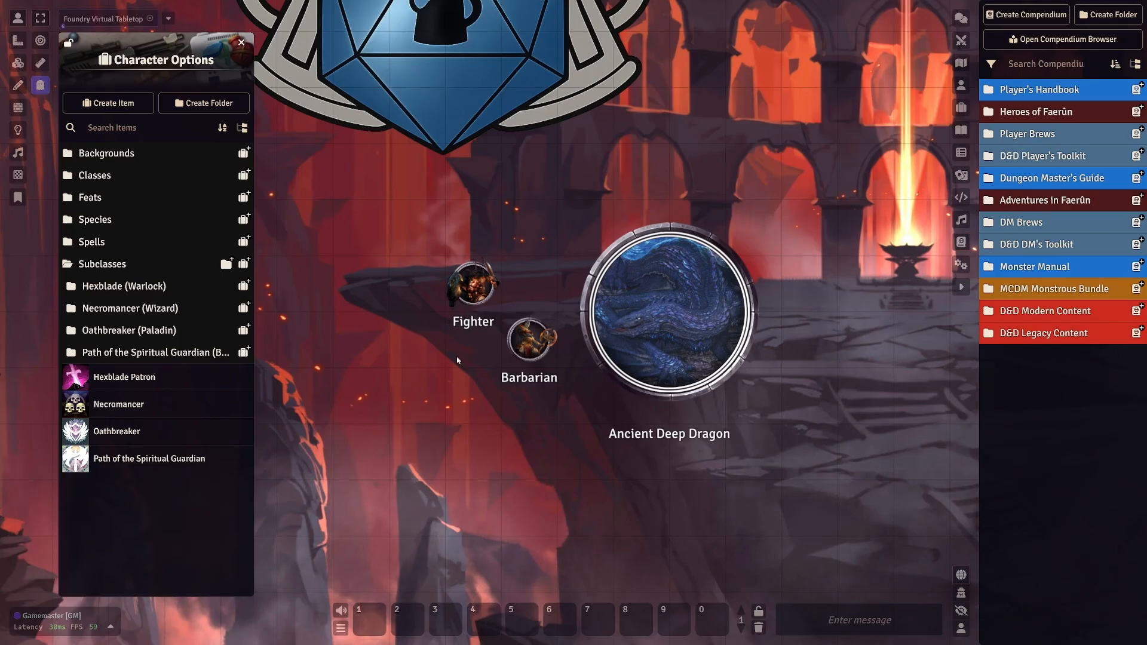
# Check the Example Characters in the Player's Handbook Actors compendium, close it and collapse the Player's Handbook folder.
pyautogui.scroll(3, 488, 420)
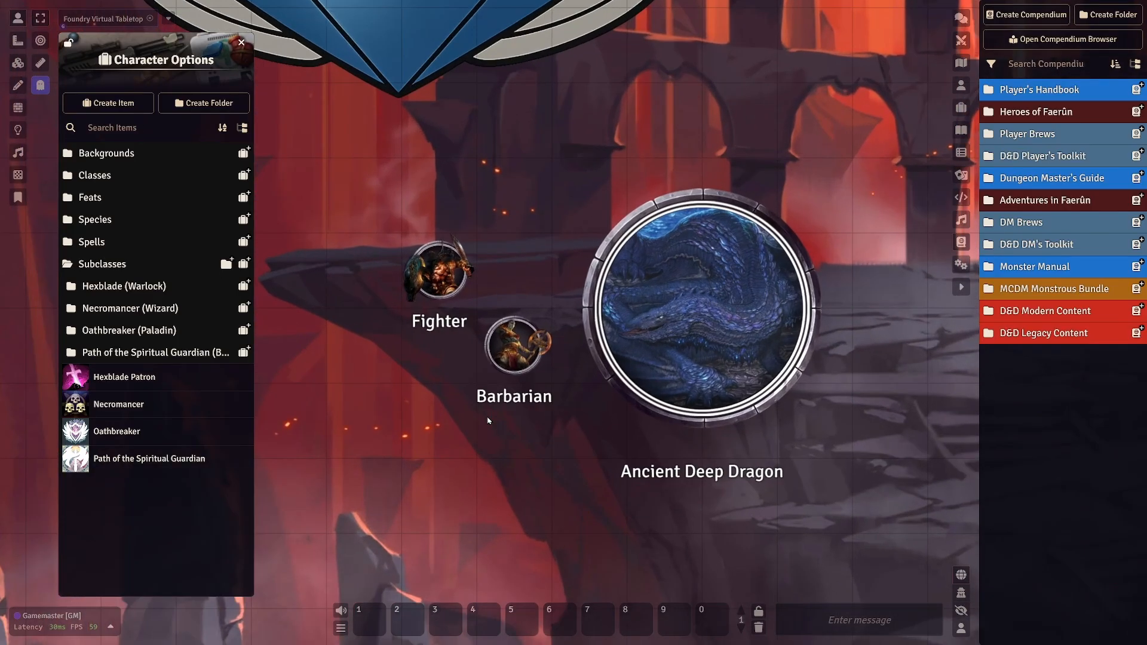
pyautogui.click(1061, 99)
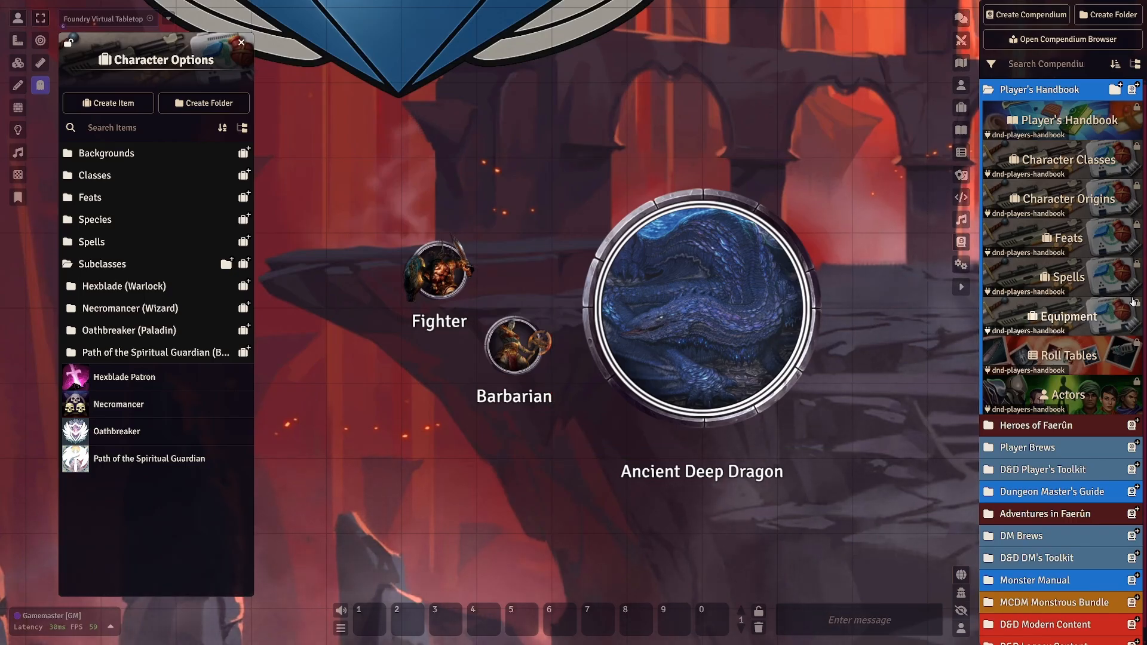
pyautogui.click(1074, 399)
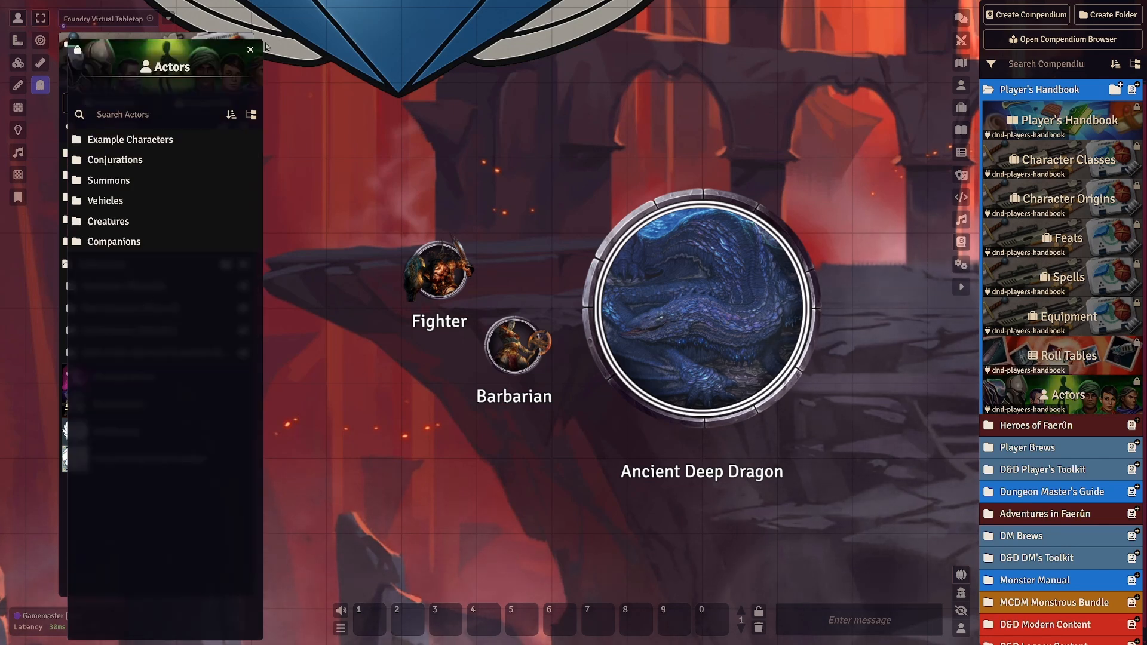
pyautogui.click(113, 141)
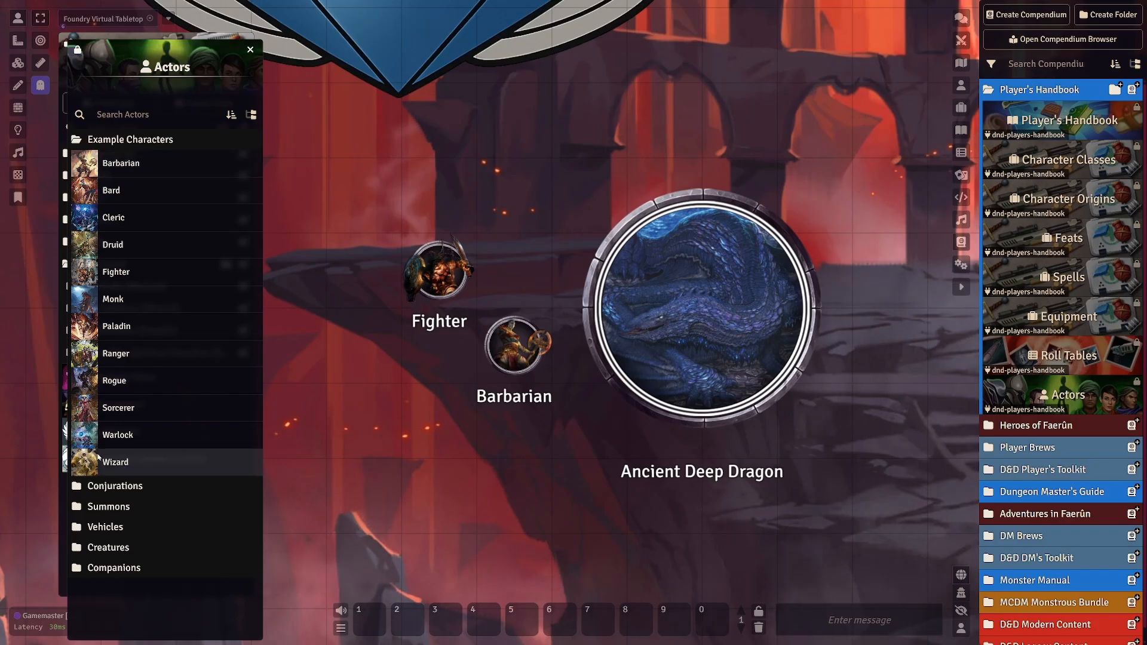
pyautogui.click(250, 50)
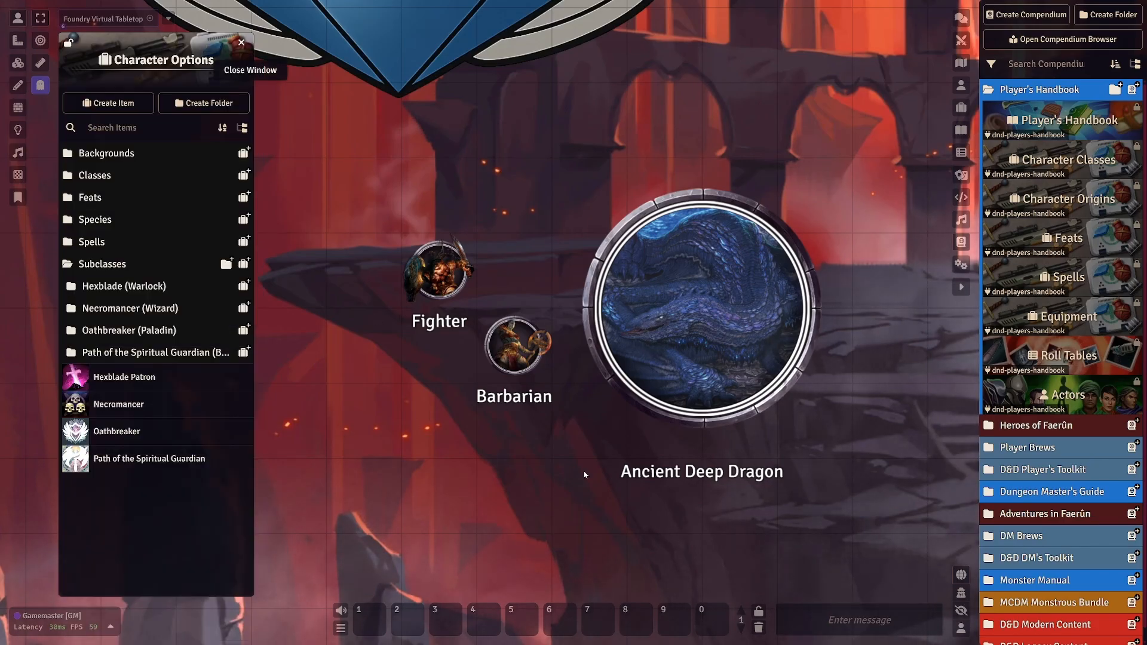
pyautogui.click(1039, 89)
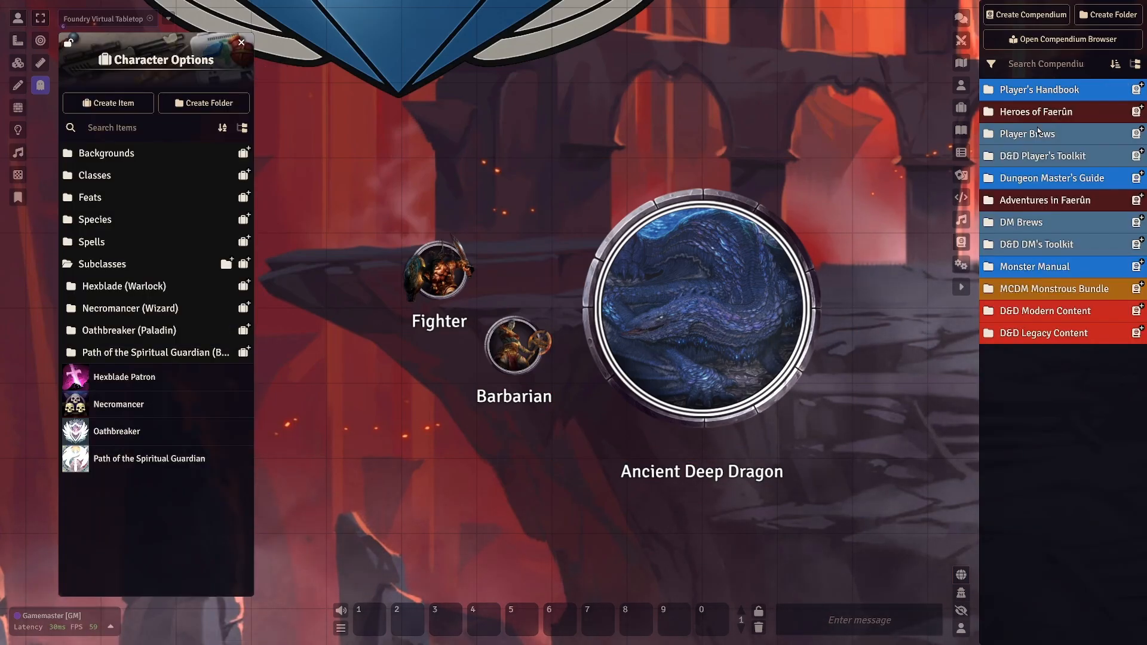
# Check the Actors compendium in the D&D Modern Content folder, close it and collapse that folder.
pyautogui.click(1068, 311)
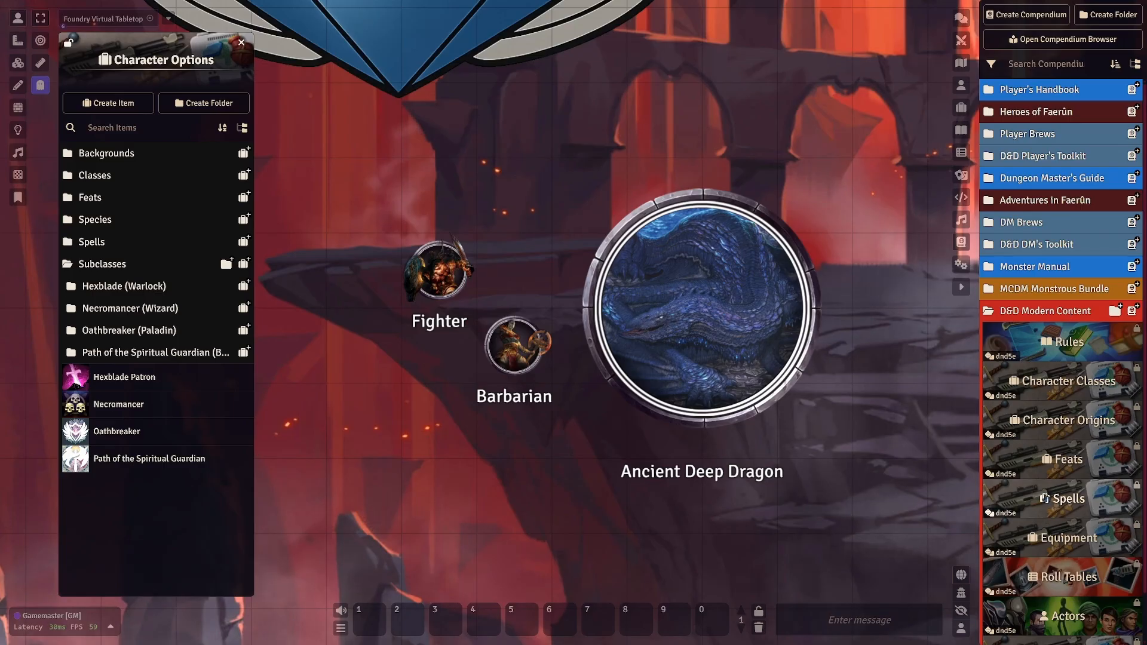
pyautogui.scroll(-1, 1066, 559)
pyautogui.click(1065, 560)
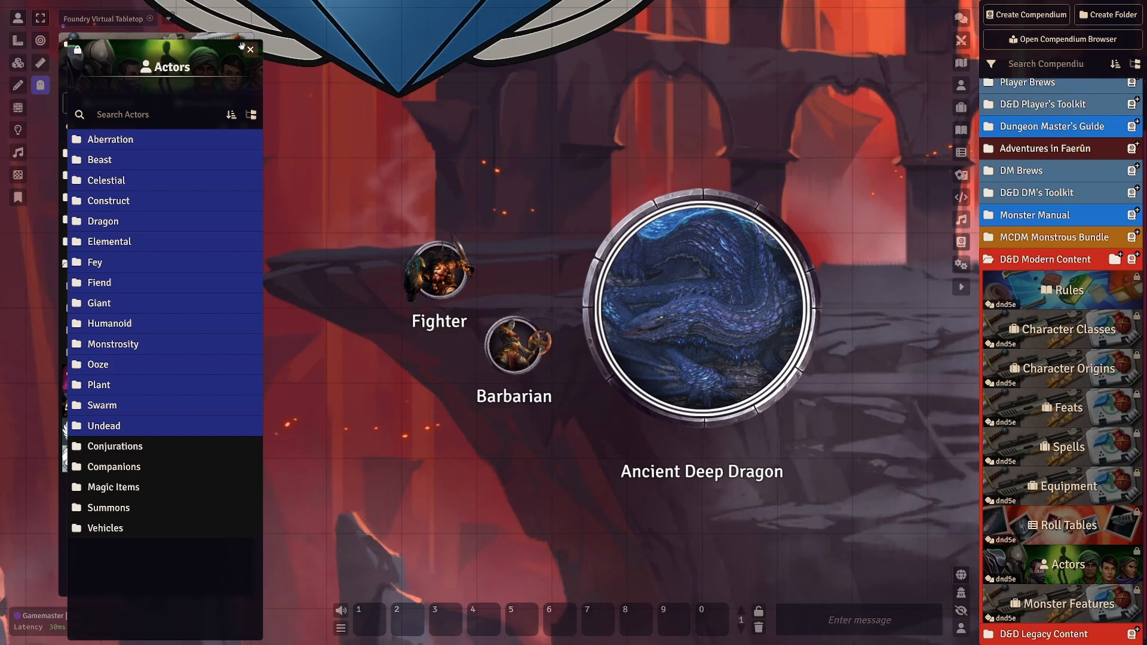
pyautogui.click(250, 49)
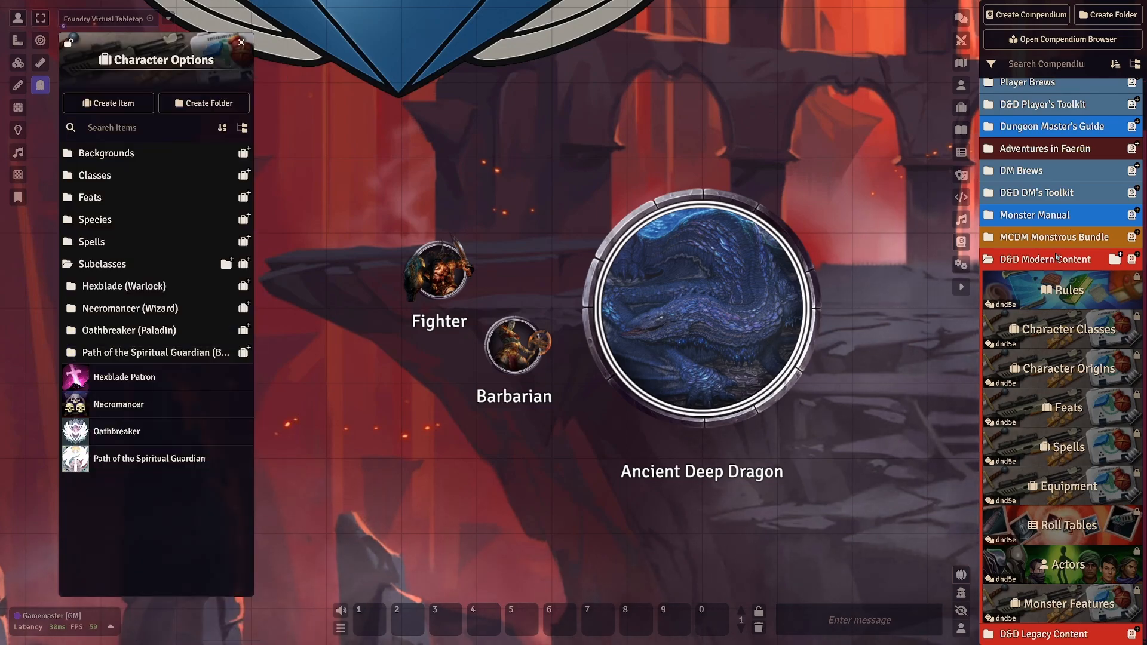
pyautogui.click(1056, 258)
# Check the Starter Heroes compendium in the D&D Legacy Content folder, close it and collapse that folder.
pyautogui.click(1050, 335)
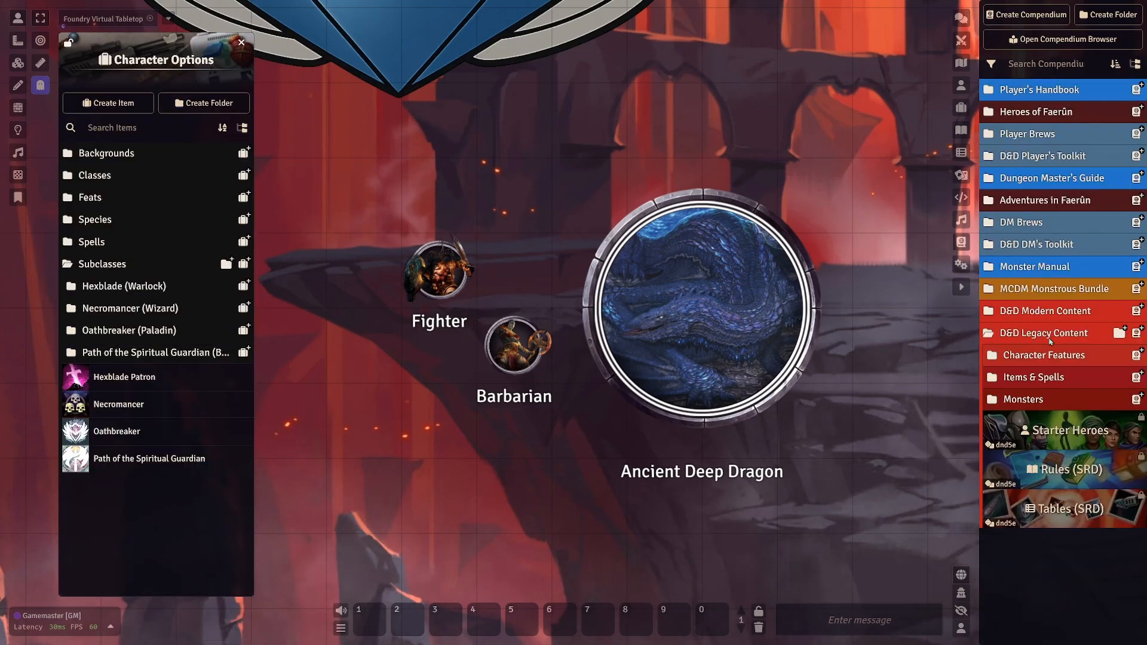
pyautogui.click(1032, 429)
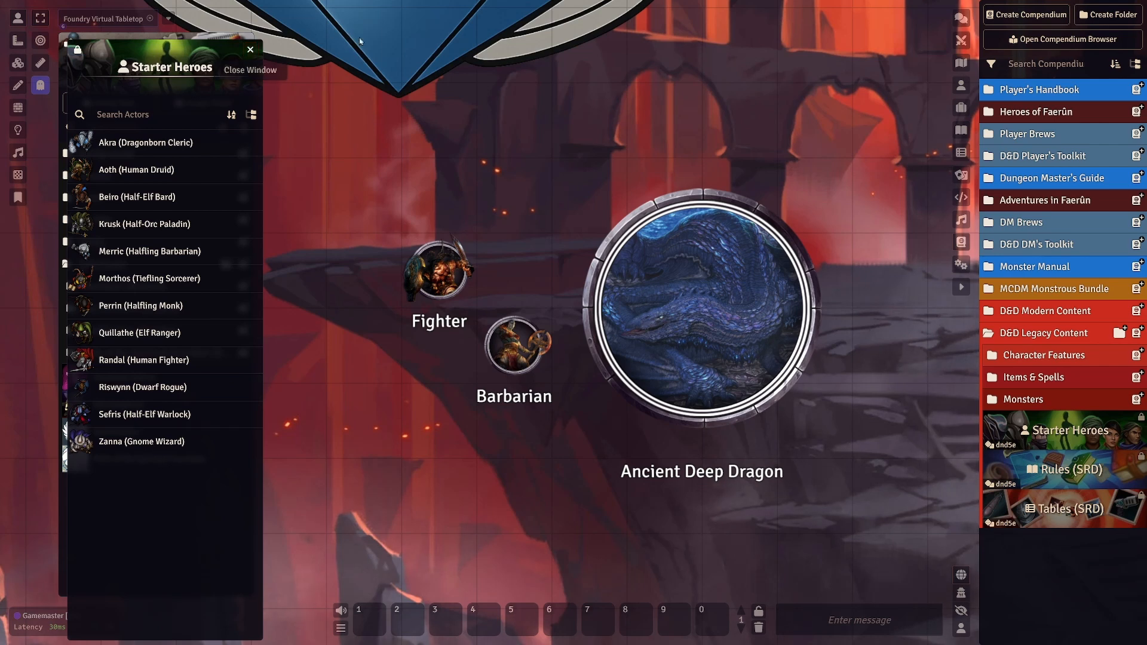
pyautogui.click(250, 49)
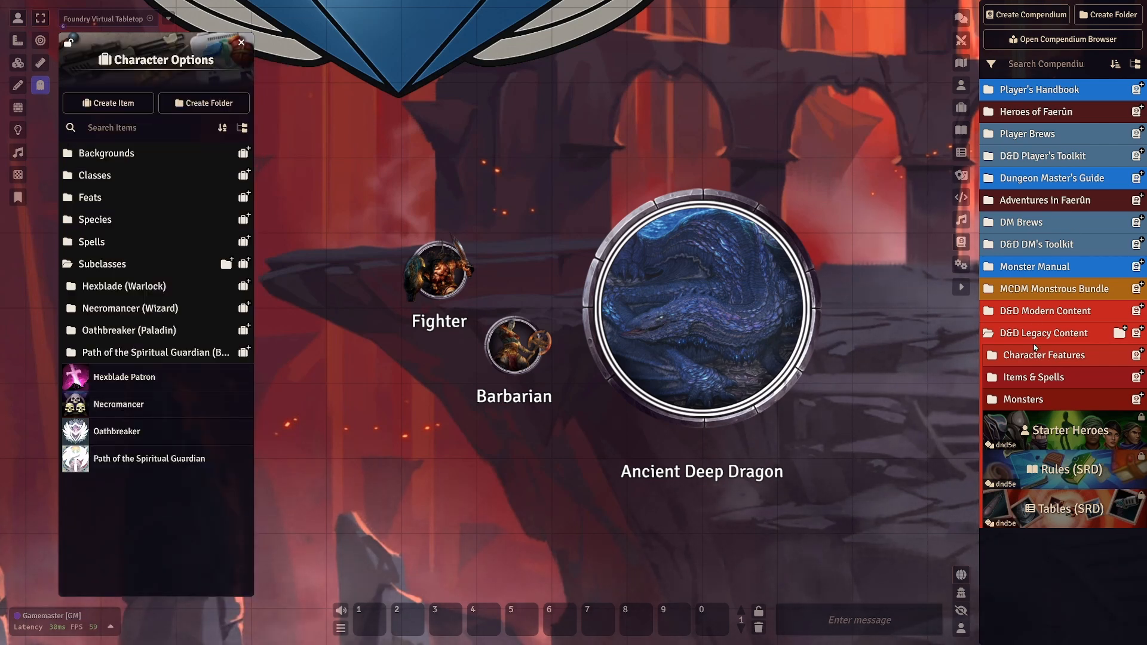
pyautogui.click(1044, 311)
pyautogui.click(1044, 312)
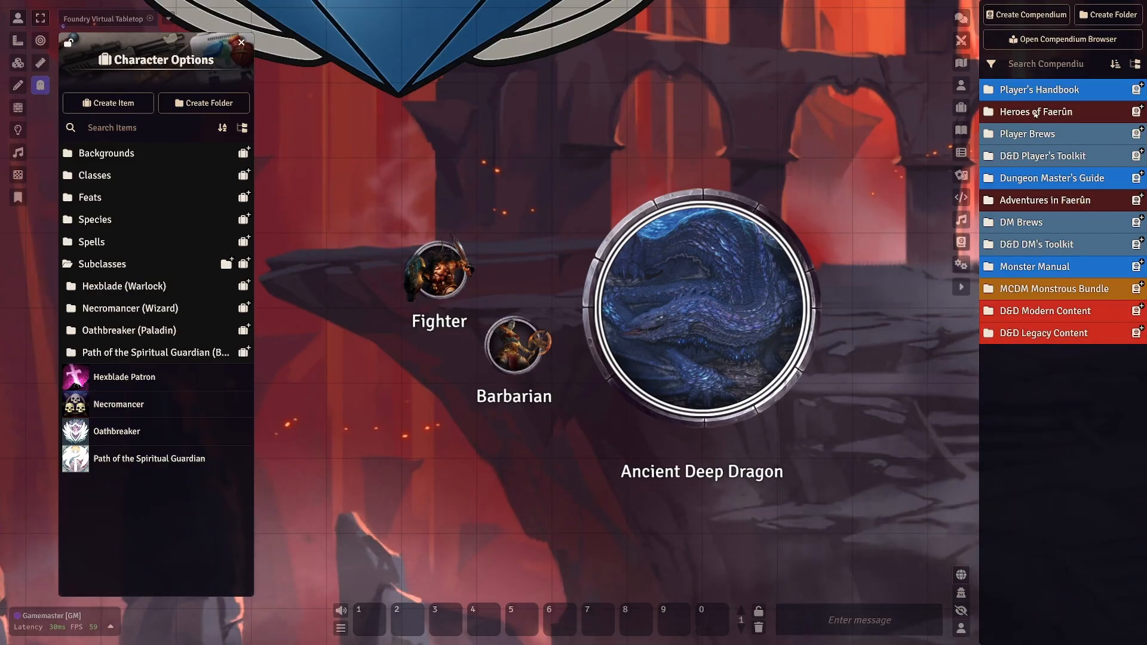
# Open the Barbarian token's character sheet and look through its class, species, background and other features.
pyautogui.click(503, 326)
pyautogui.doubleClick(503, 326)
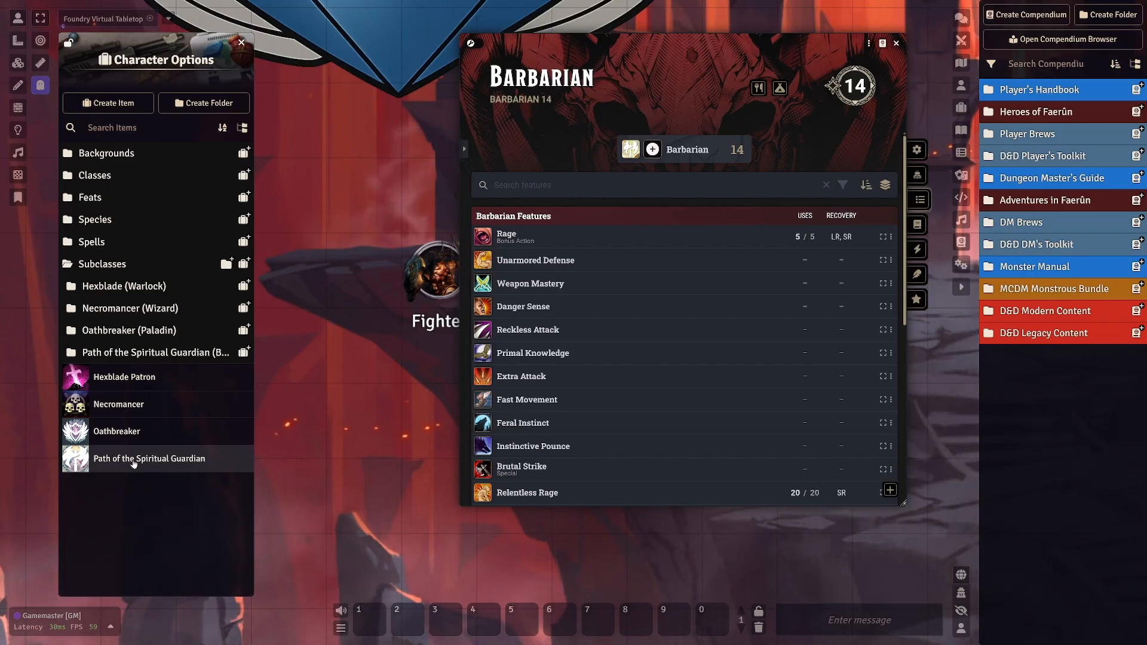
pyautogui.scroll(-5, 518, 431)
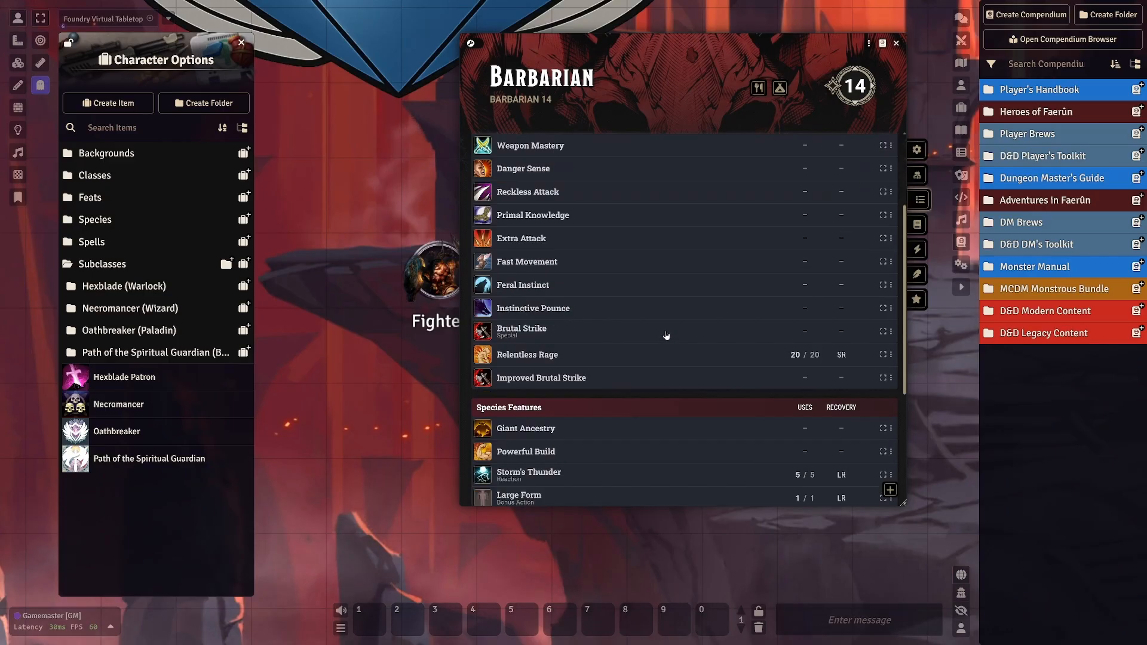
pyautogui.moveTo(599, 346)
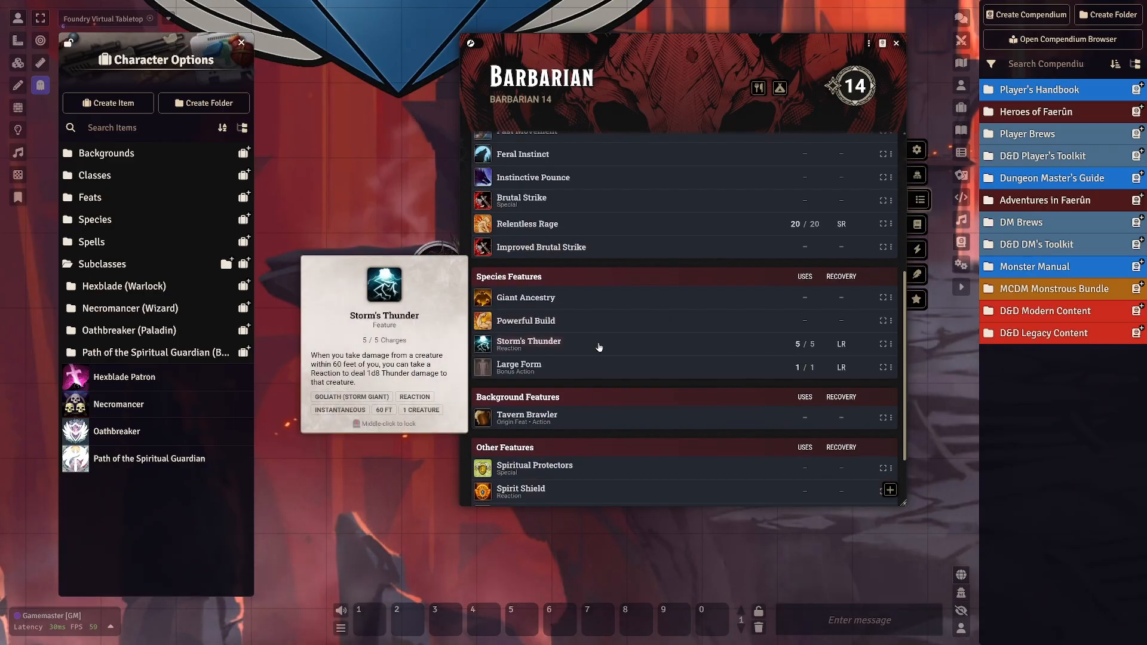
pyautogui.scroll(-1, 624, 280)
pyautogui.scroll(2, 625, 288)
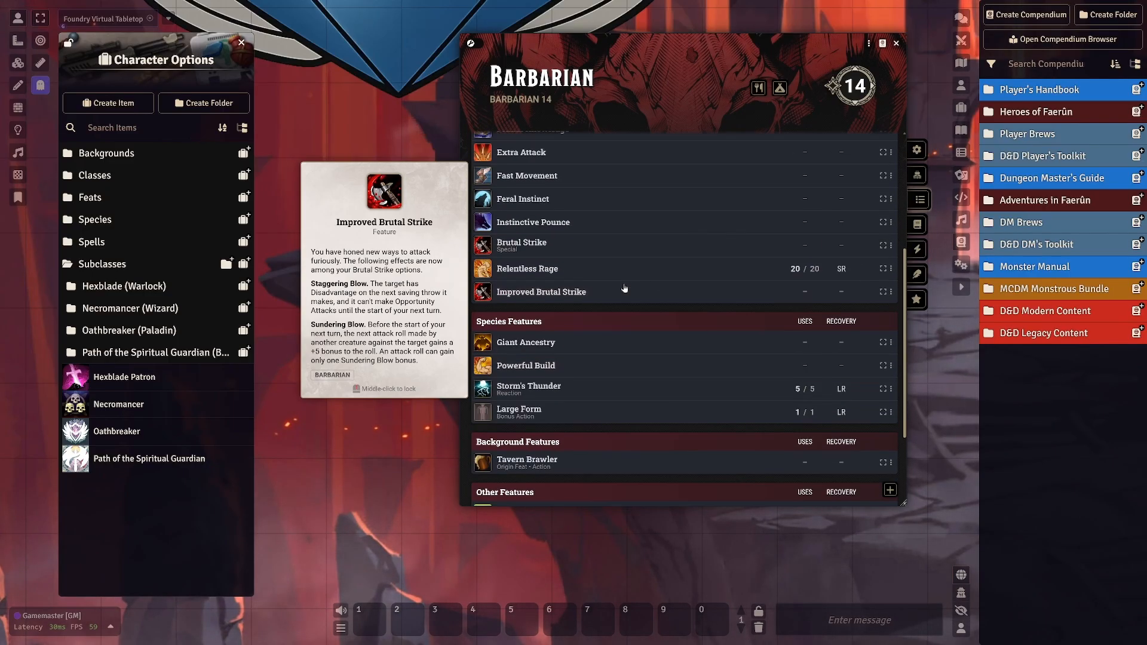
pyautogui.scroll(8, 624, 288)
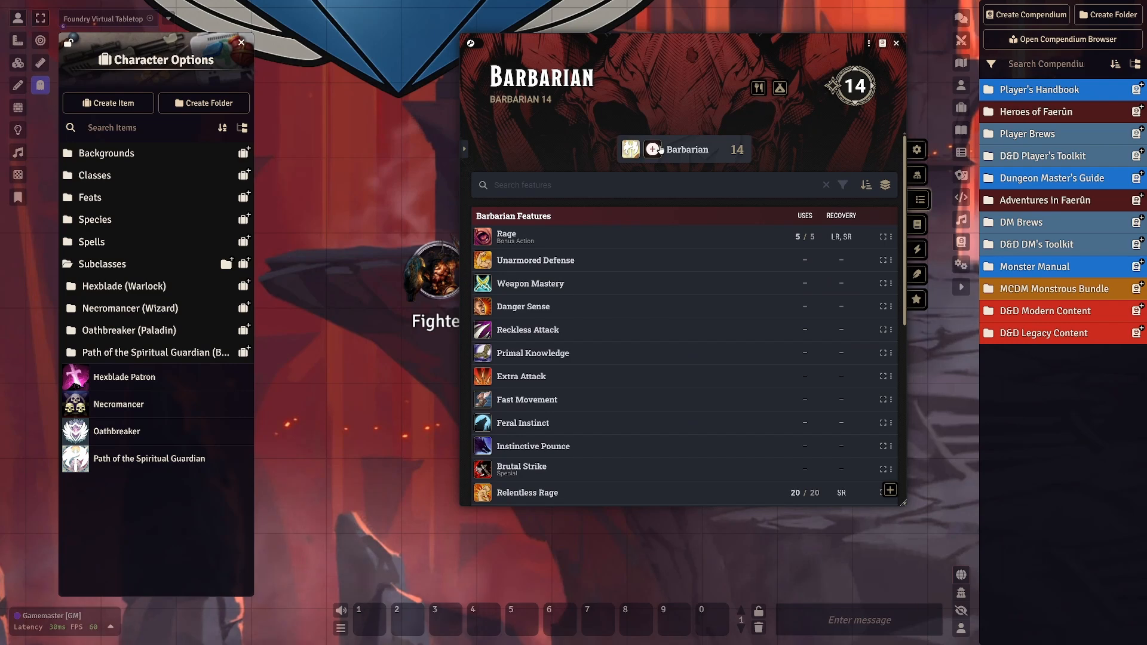
# Arrange the Barbarian sheet and the Character Options compendium side by side, with the sheet's Other Features in view.
pyautogui.moveTo(692, 41); pyautogui.dragTo(556, 41)
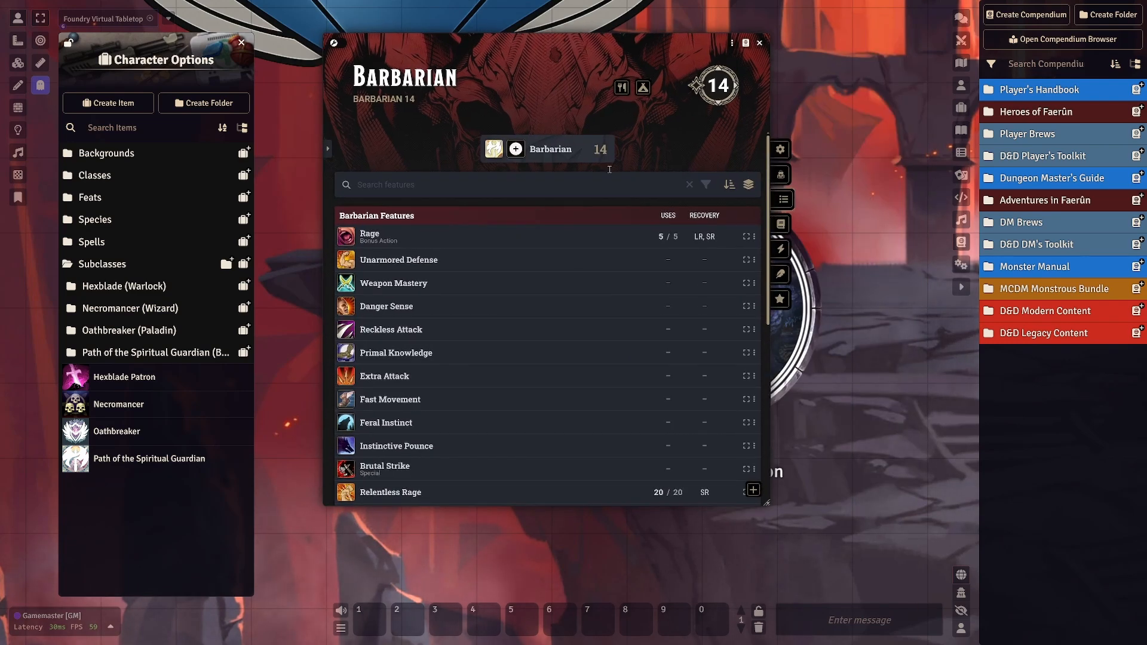
pyautogui.scroll(-3, 577, 365)
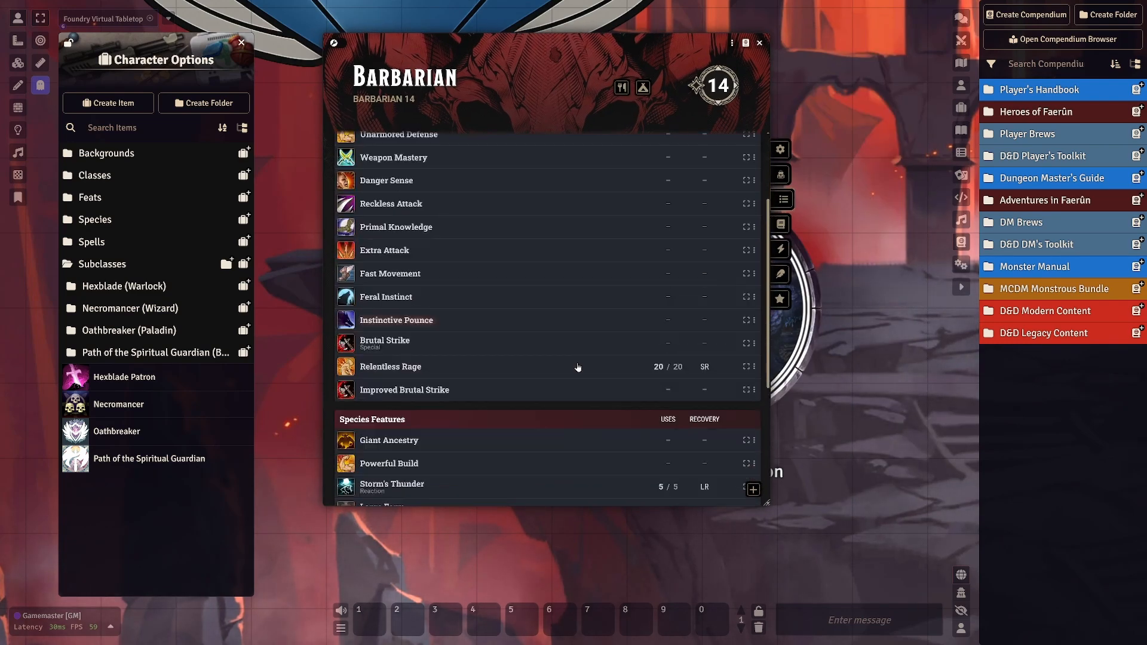
pyautogui.scroll(-5, 577, 367)
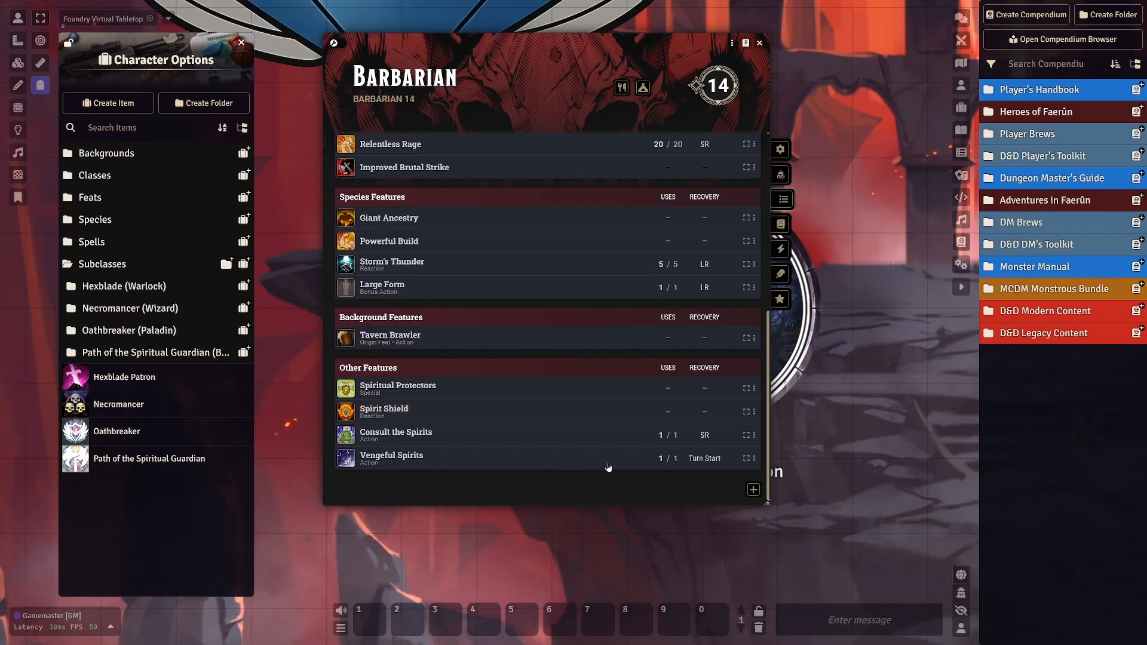
pyautogui.moveTo(132, 46); pyautogui.dragTo(73, 43)
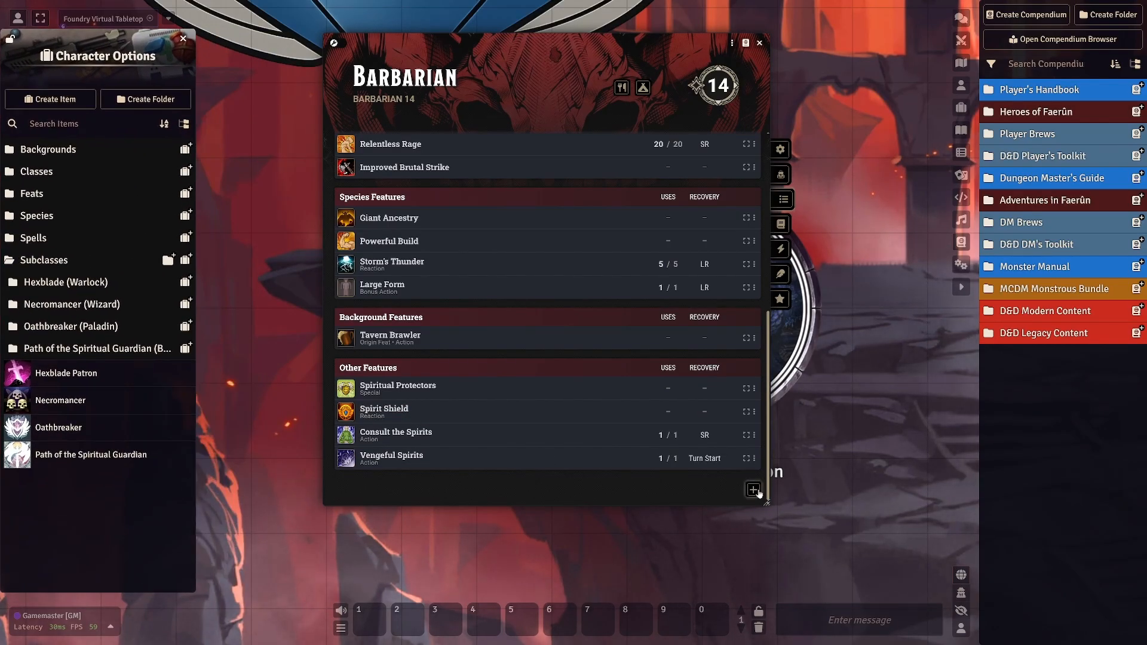
# Create a blank item of type Feature on the Barbarian and close its item sheet.
pyautogui.click(754, 490)
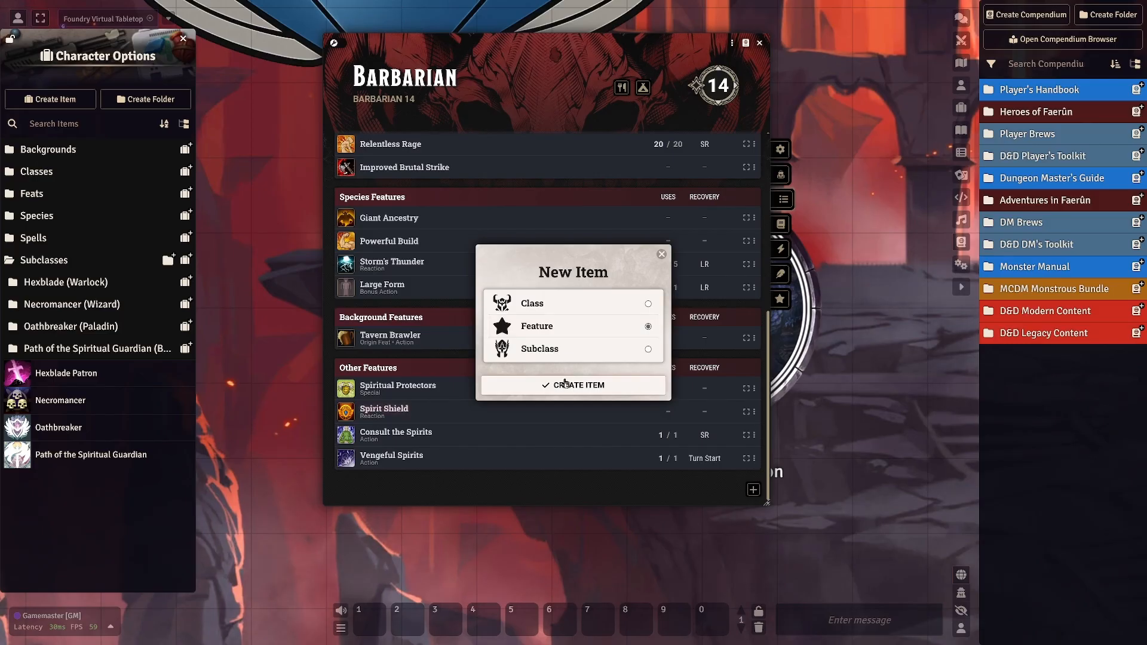
pyautogui.click(565, 384)
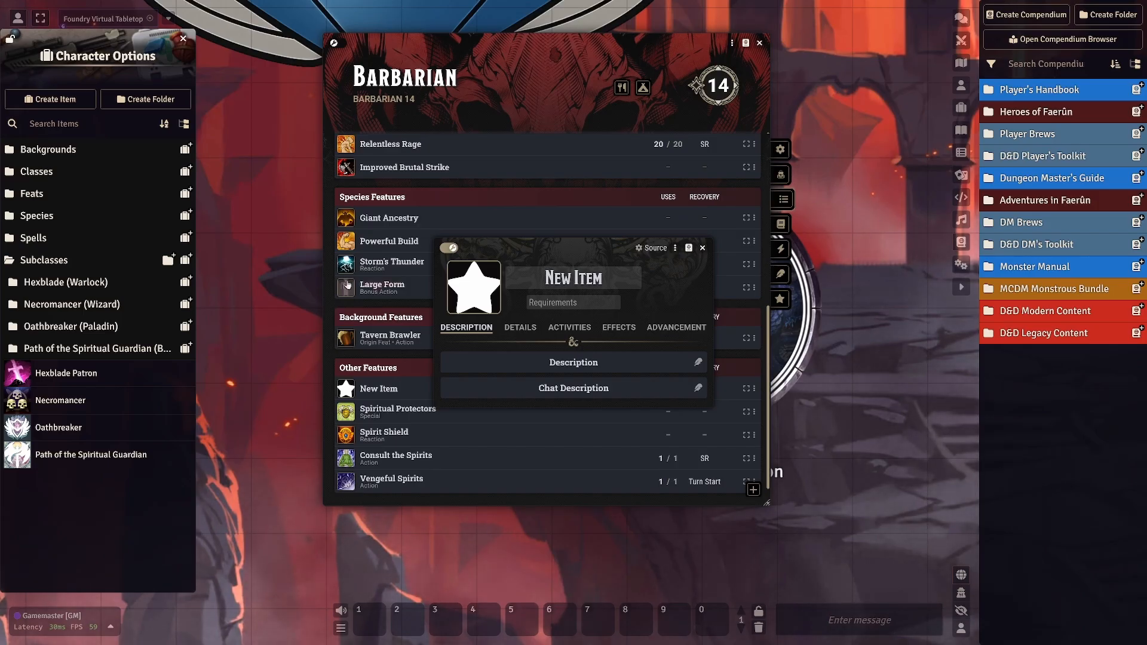
pyautogui.click(700, 249)
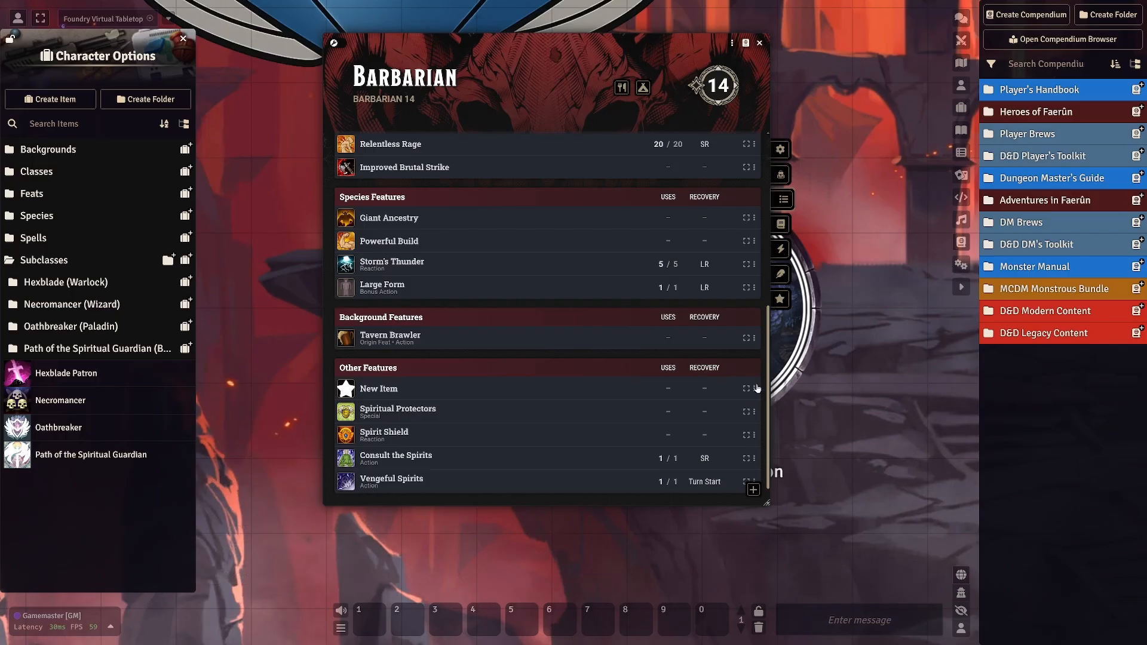
# Delete the blank New Item feature from the Barbarian's Other Features.
pyautogui.click(754, 389)
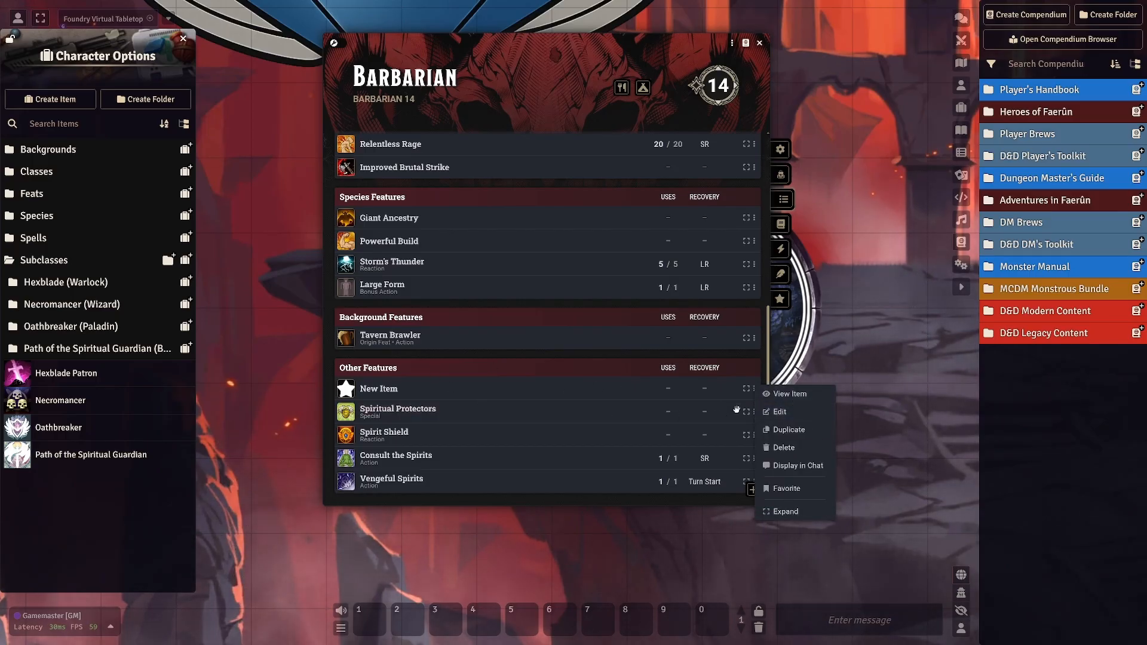
pyautogui.click(796, 448)
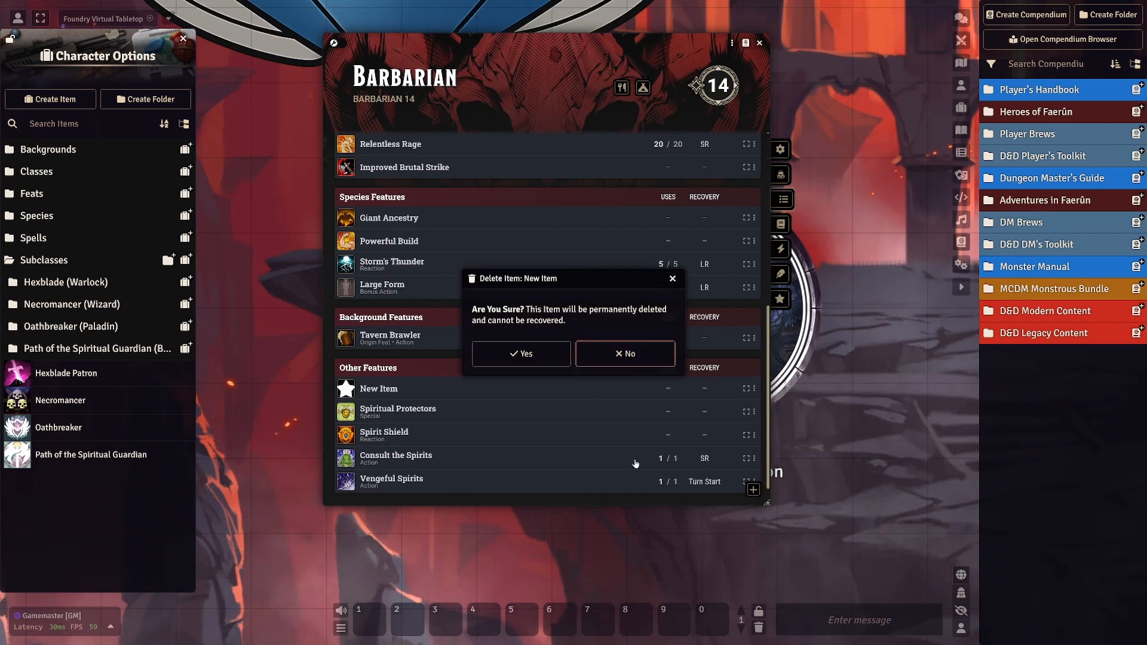
pyautogui.click(521, 355)
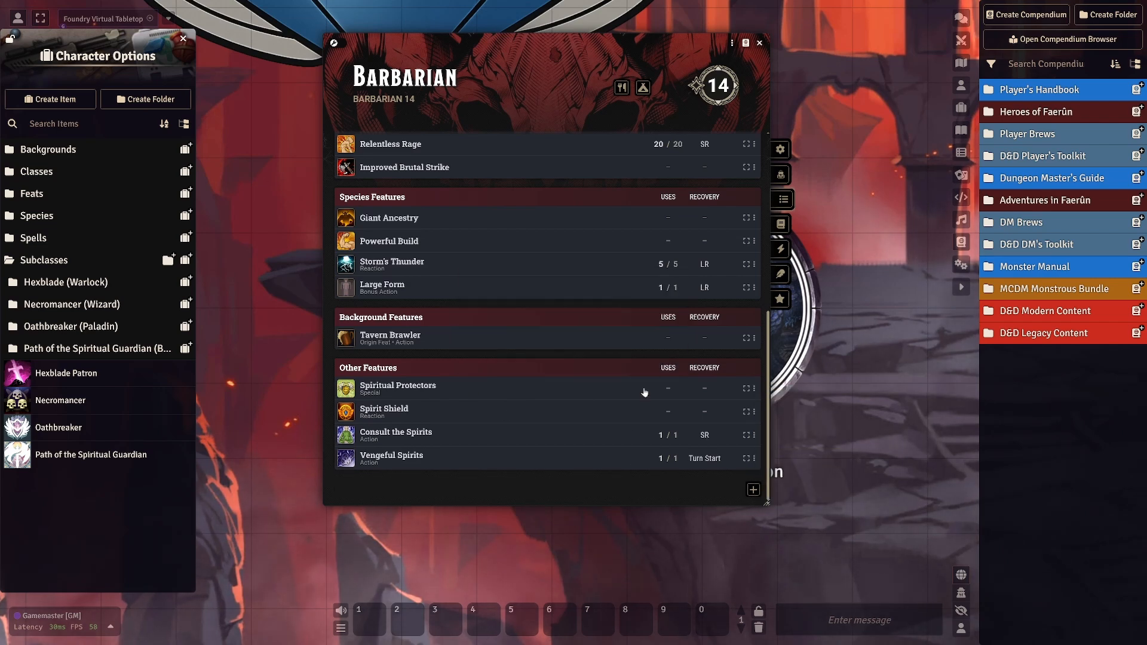
# Open the Barbarian's Spiritual Protectors feature for editing, examine its name, requirements and description, and move the character sheet aside.
pyautogui.click(754, 389)
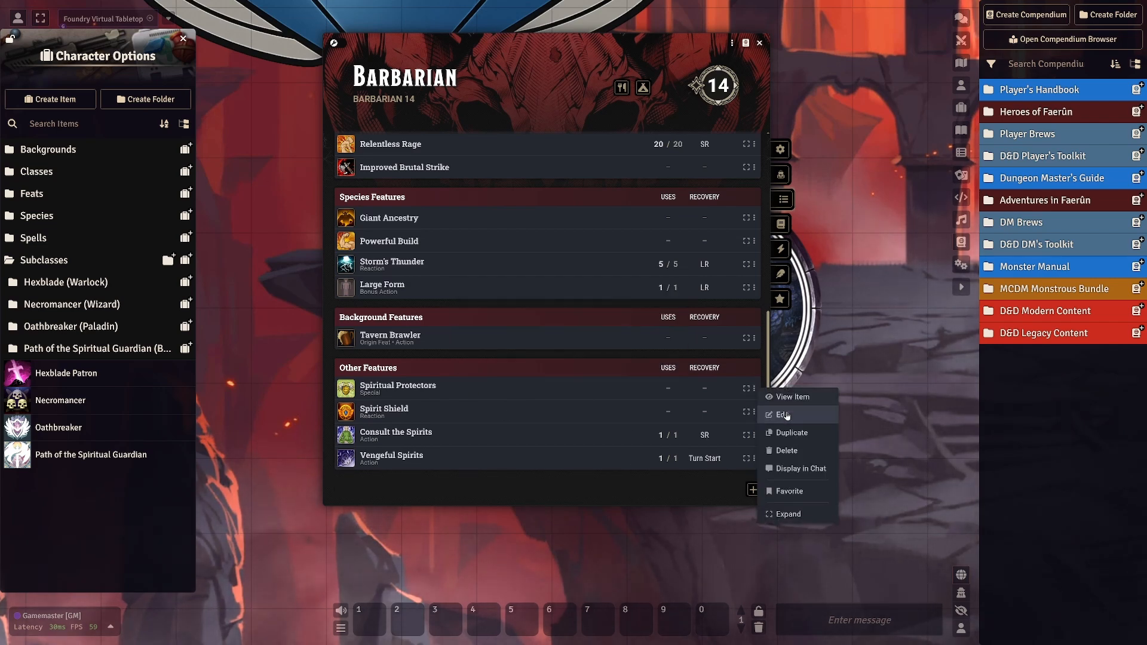
pyautogui.click(782, 414)
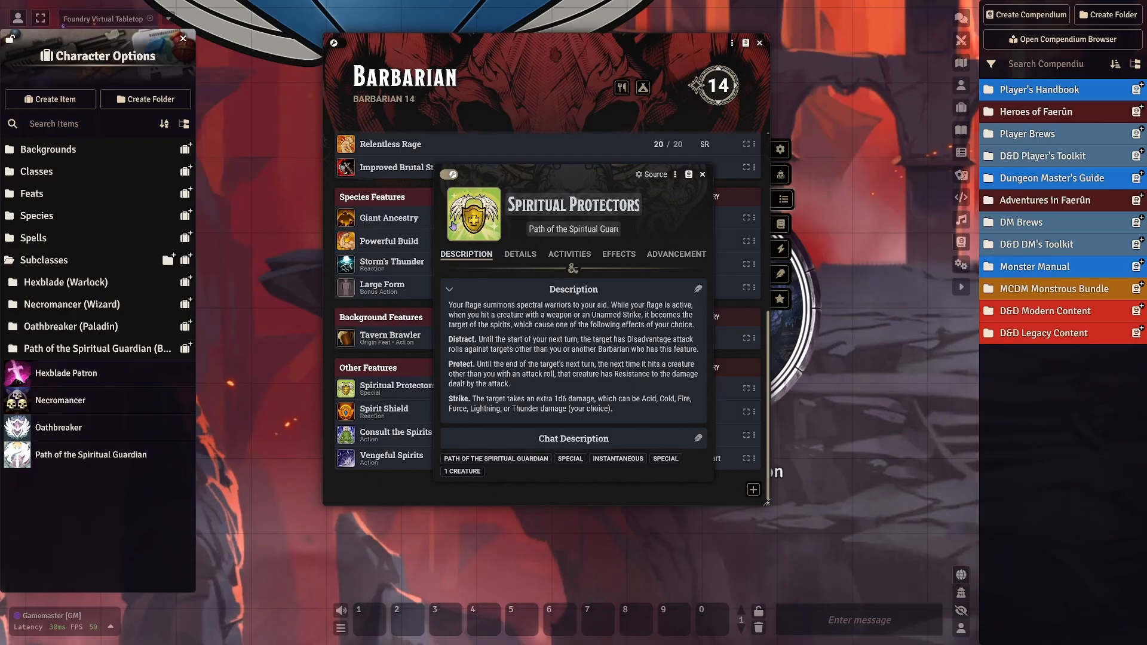
pyautogui.moveTo(434, 348)
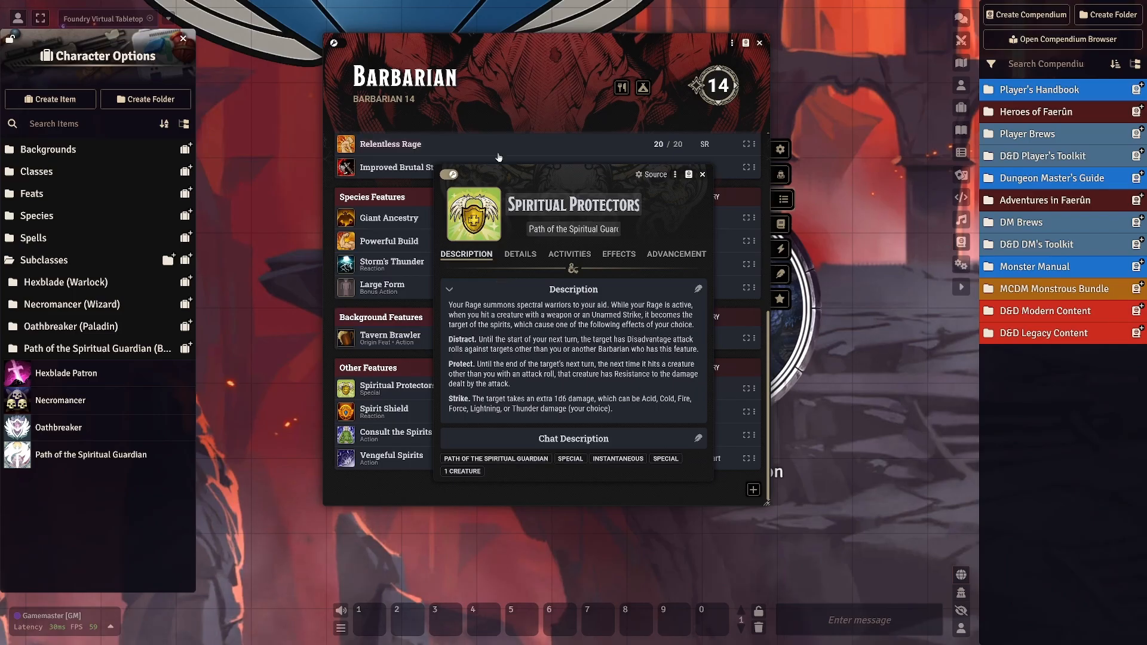
pyautogui.click(510, 203)
pyautogui.moveTo(511, 203); pyautogui.dragTo(635, 205)
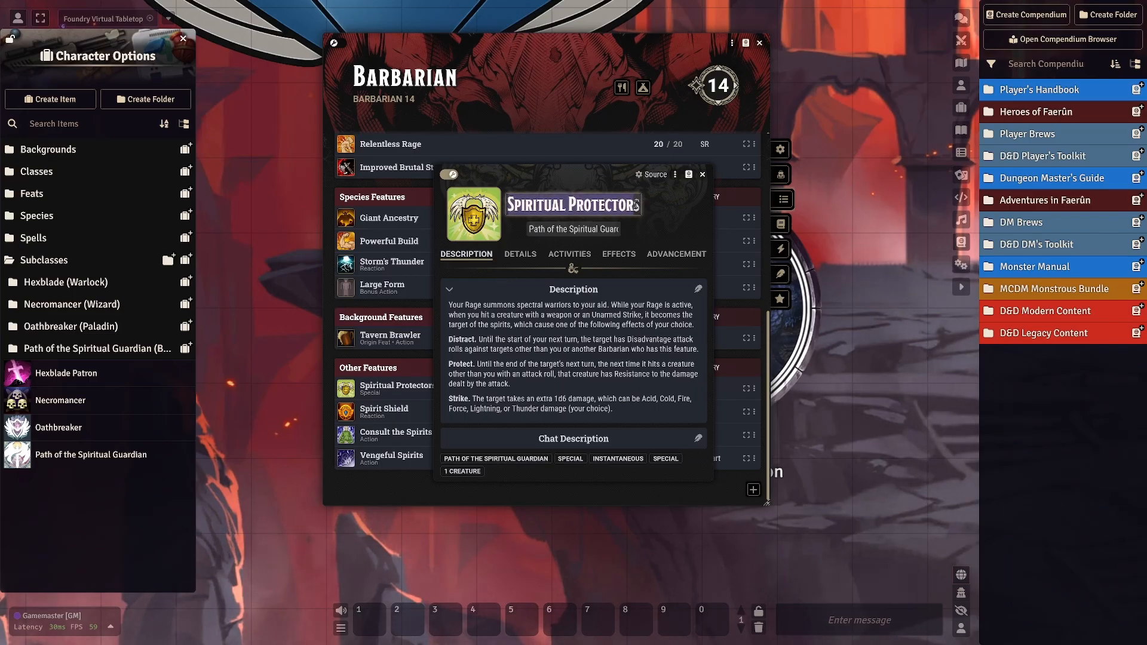
pyautogui.moveTo(522, 235); pyautogui.dragTo(630, 238)
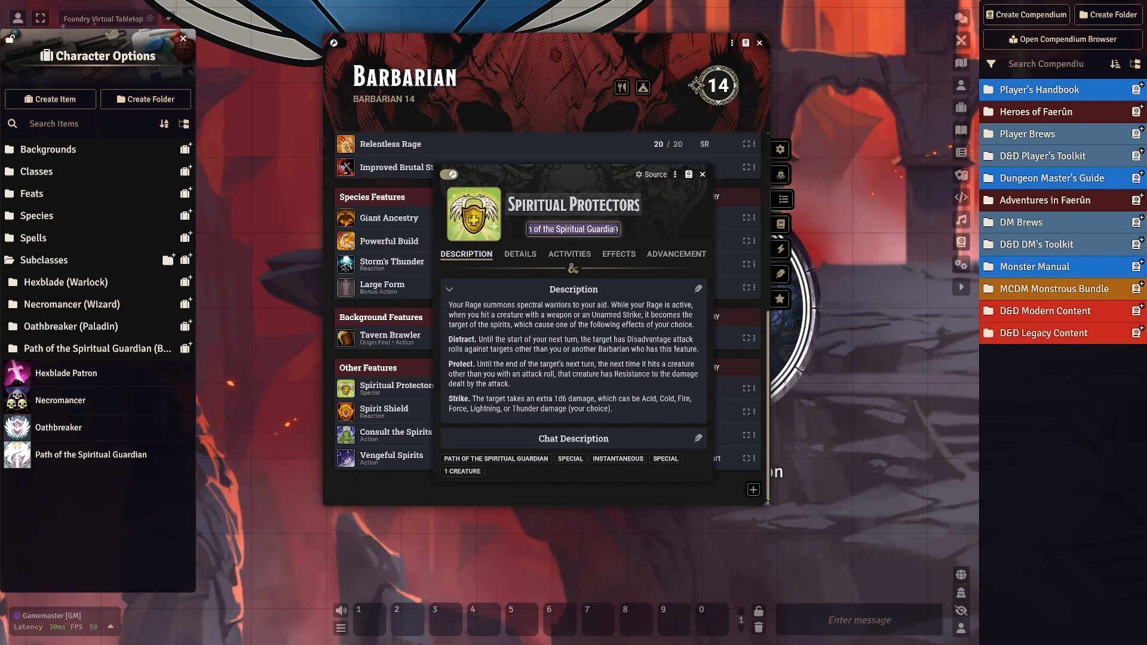
pyautogui.click(866, 120)
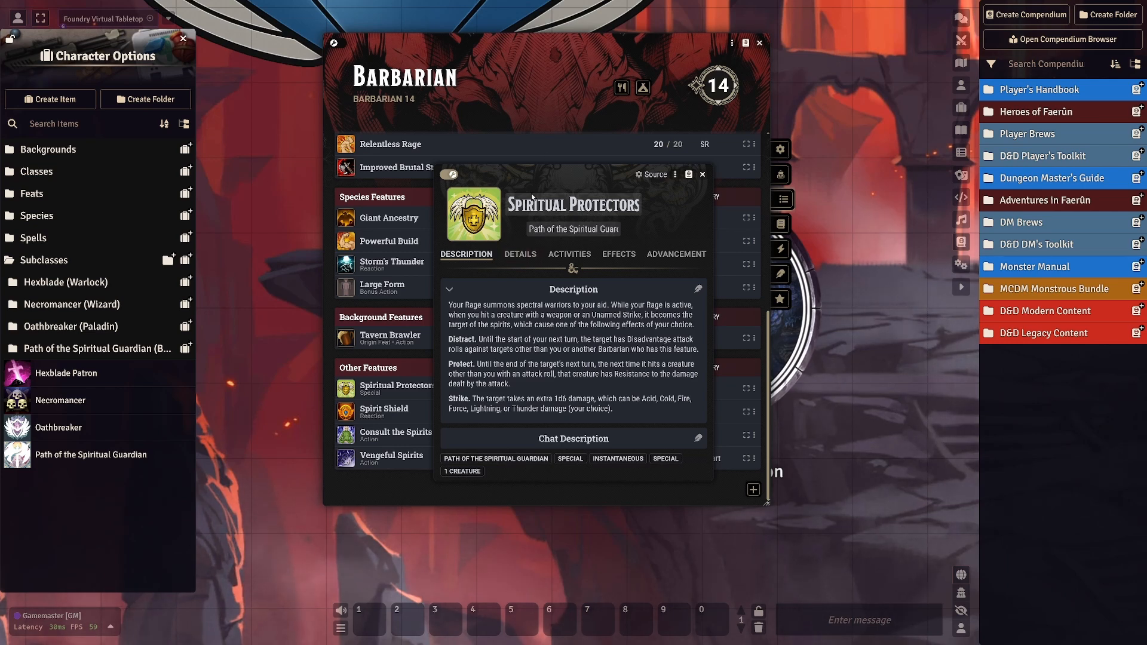
pyautogui.moveTo(546, 45); pyautogui.dragTo(416, 17)
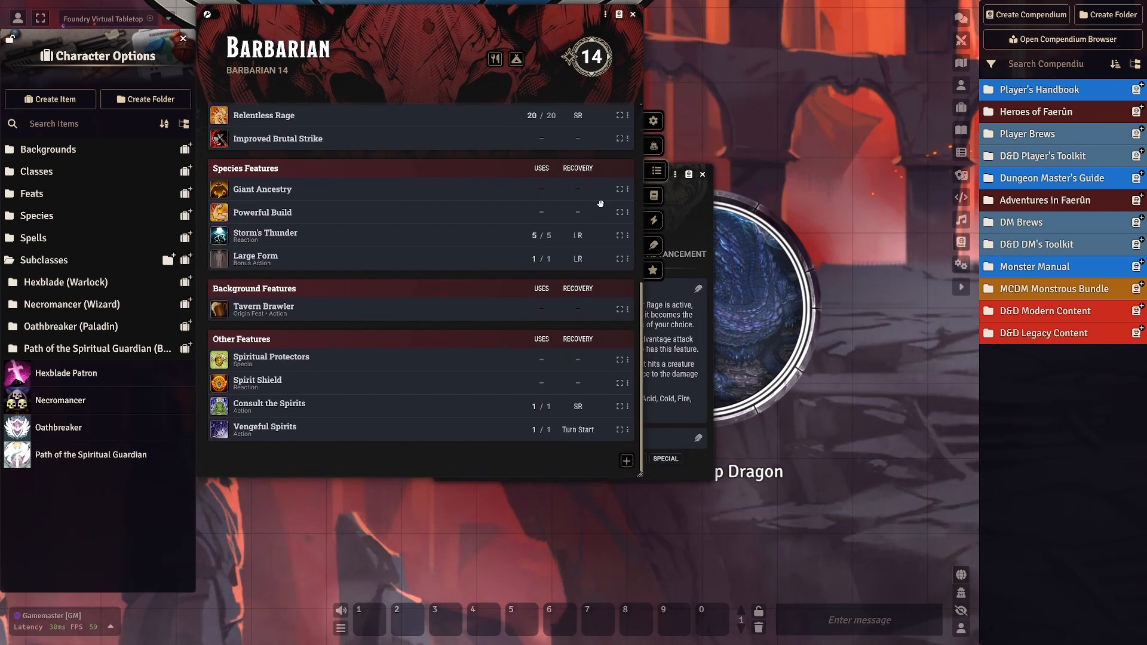
# Bring the Spiritual Protectors item sheet to the front over the Barbarian sheet and arrange the scene so the tokens are in view.
pyautogui.click(678, 230)
pyautogui.moveTo(546, 169); pyautogui.dragTo(422, 170)
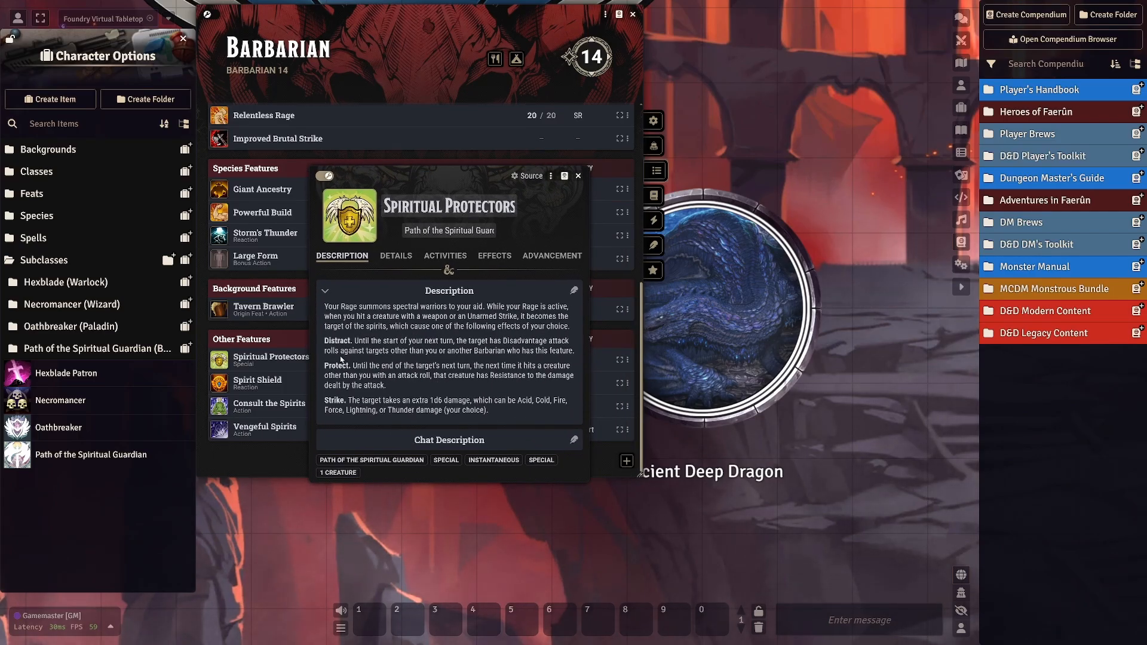
pyautogui.scroll(-4, 786, 187)
pyautogui.moveTo(743, 466); pyautogui.dragTo(938, 491)
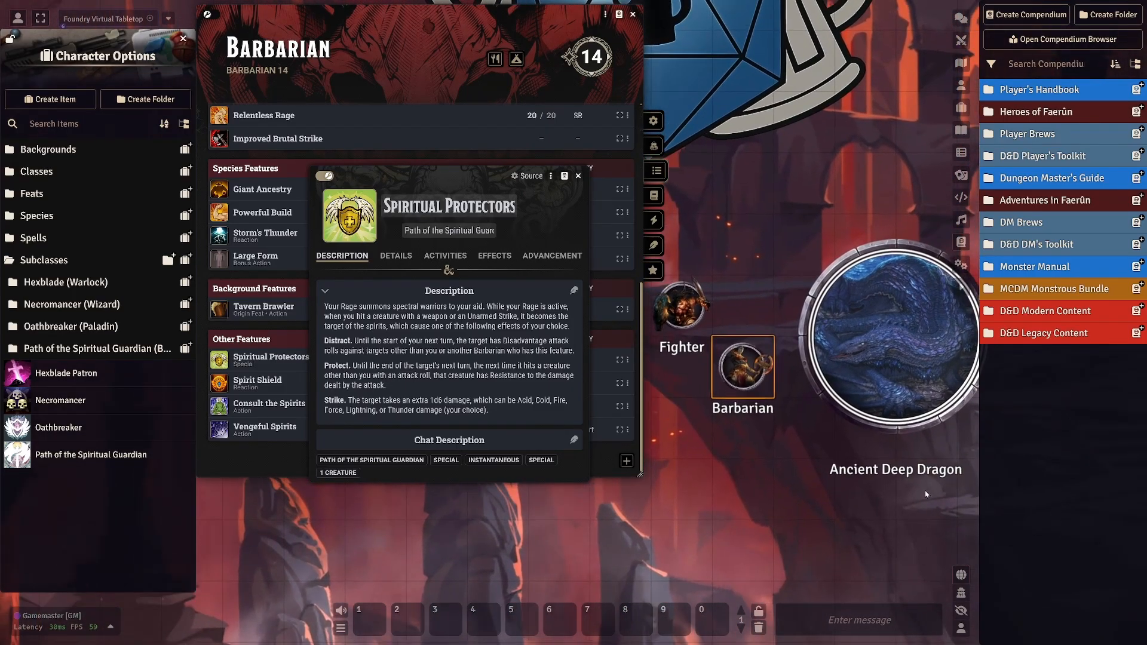
pyautogui.moveTo(462, 181); pyautogui.dragTo(357, 48)
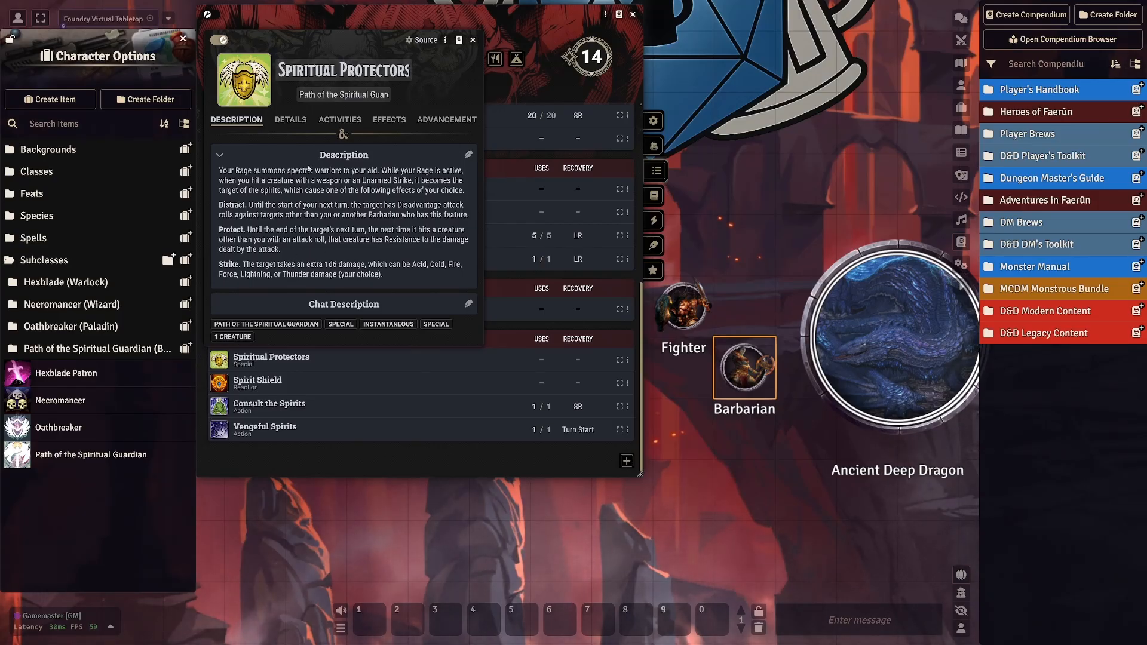
# Examine the Spiritual Protectors feature's details, description, activities and effects.
pyautogui.click(296, 122)
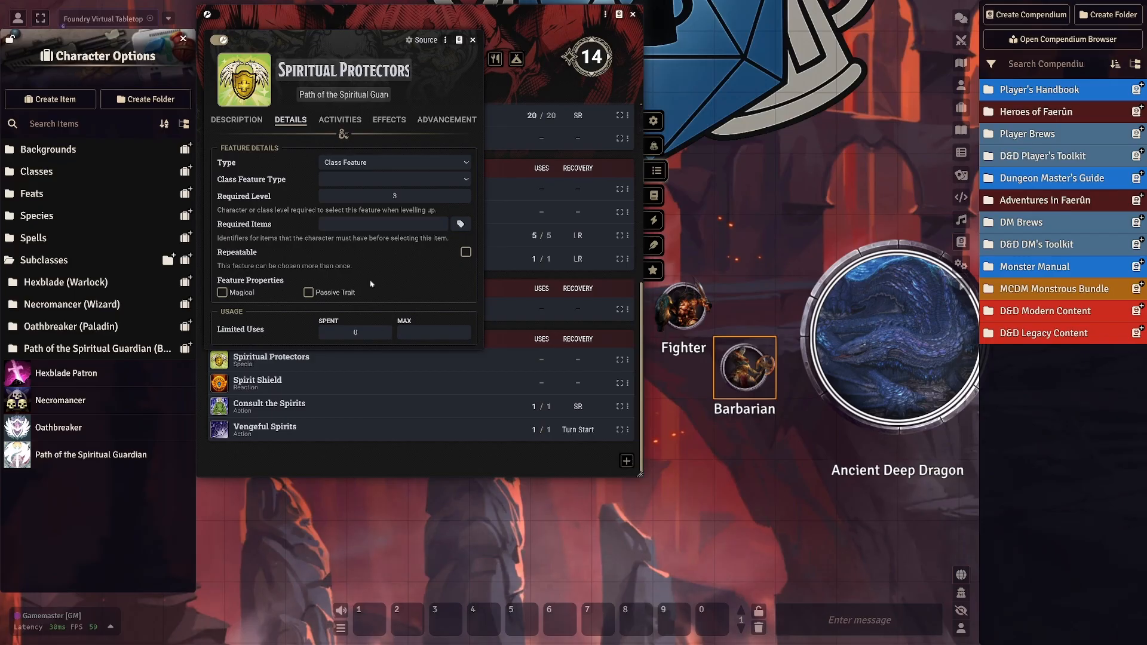
pyautogui.click(241, 126)
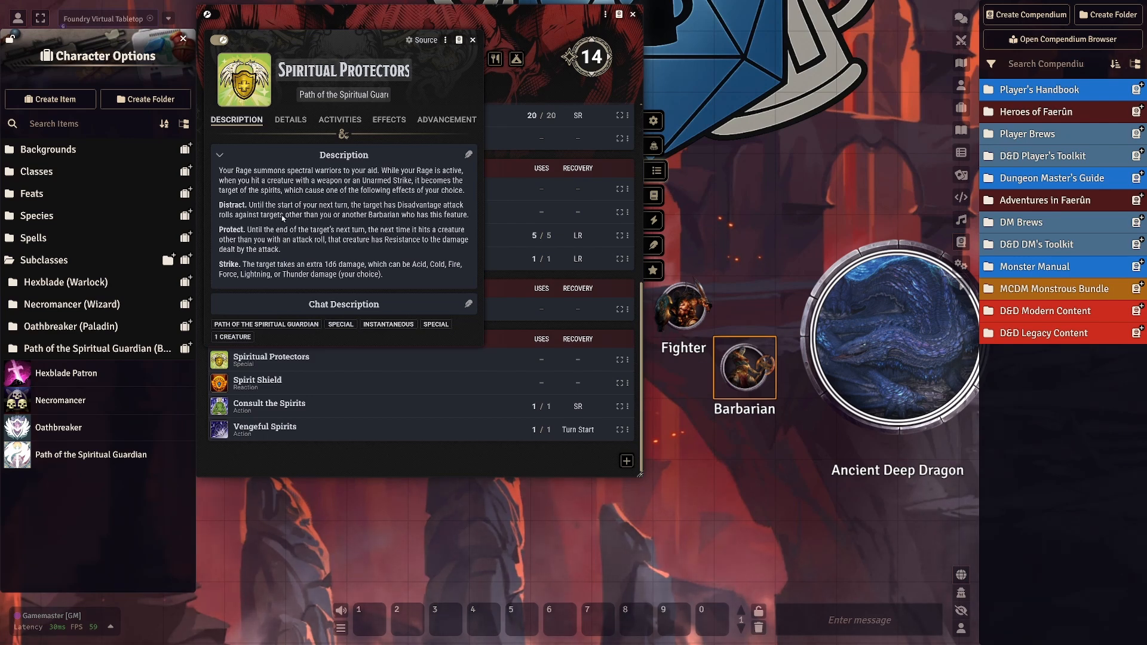
pyautogui.click(290, 120)
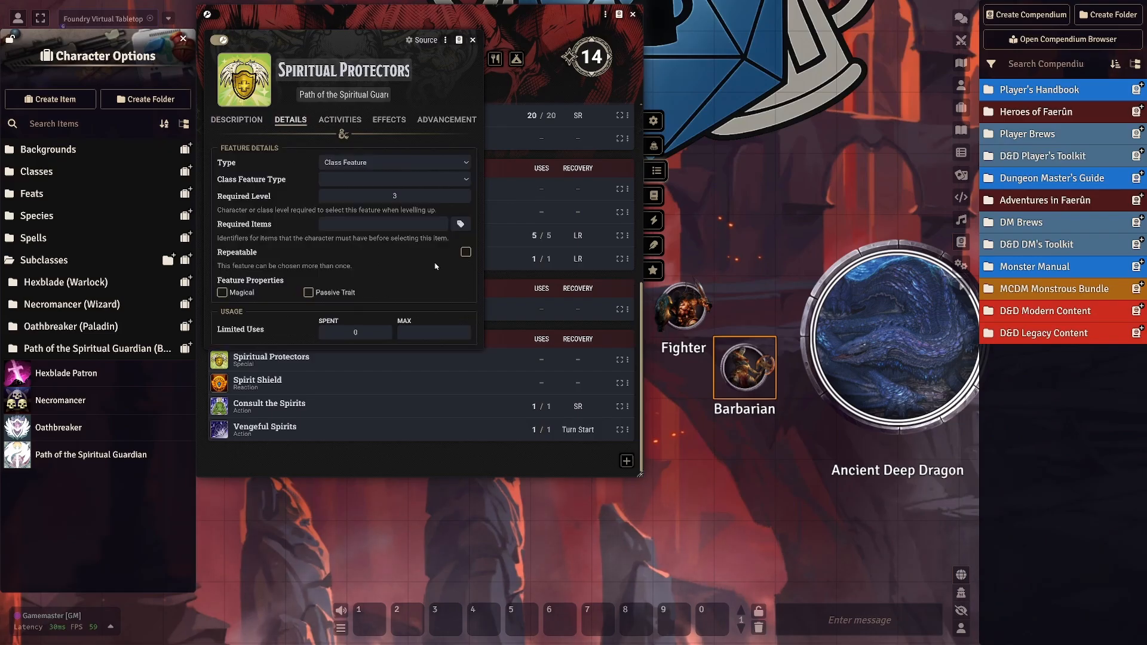
pyautogui.click(335, 120)
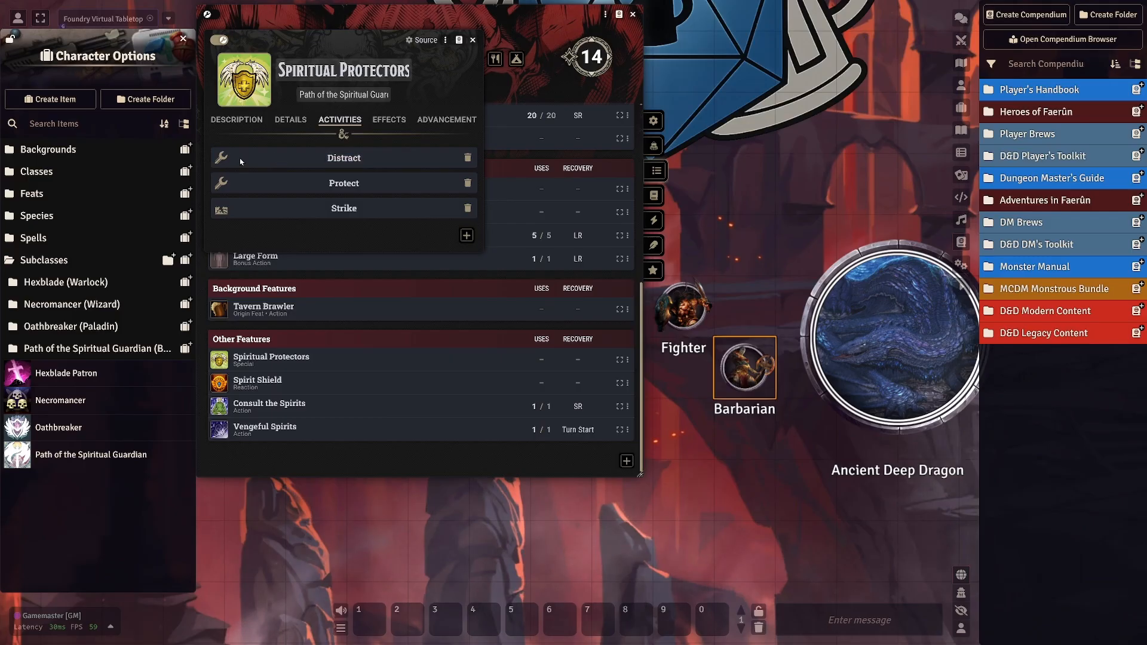
pyautogui.click(390, 119)
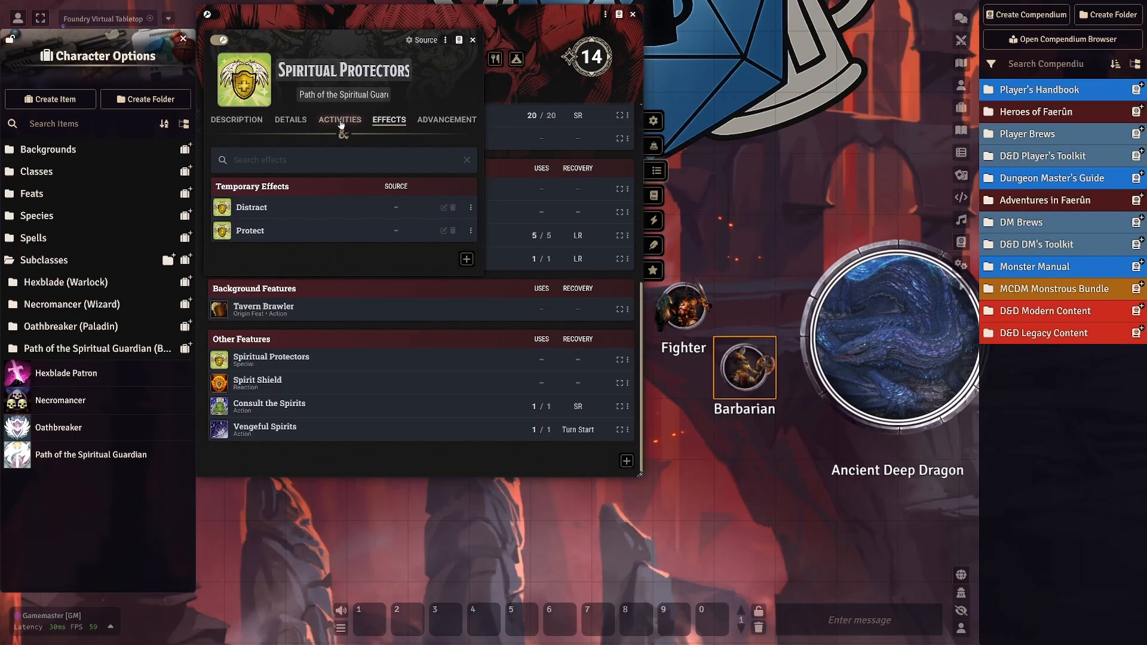
pyautogui.click(341, 122)
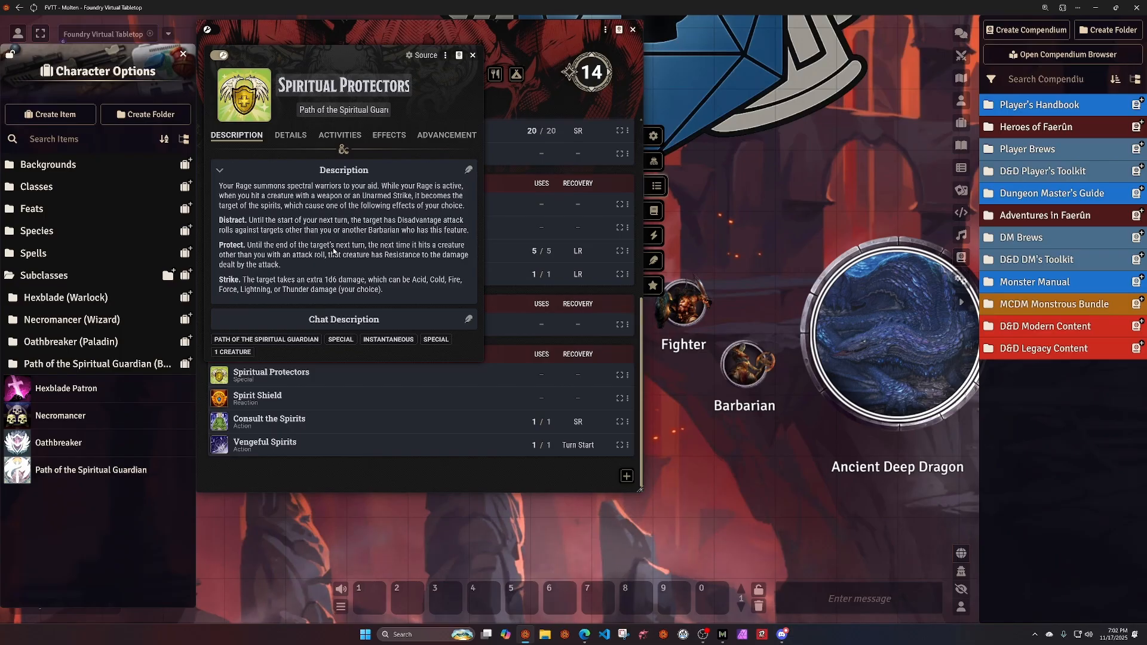
# Examine the activity types available for a new Spiritual Protectors activity, and close the selection without creating one.
pyautogui.click(330, 136)
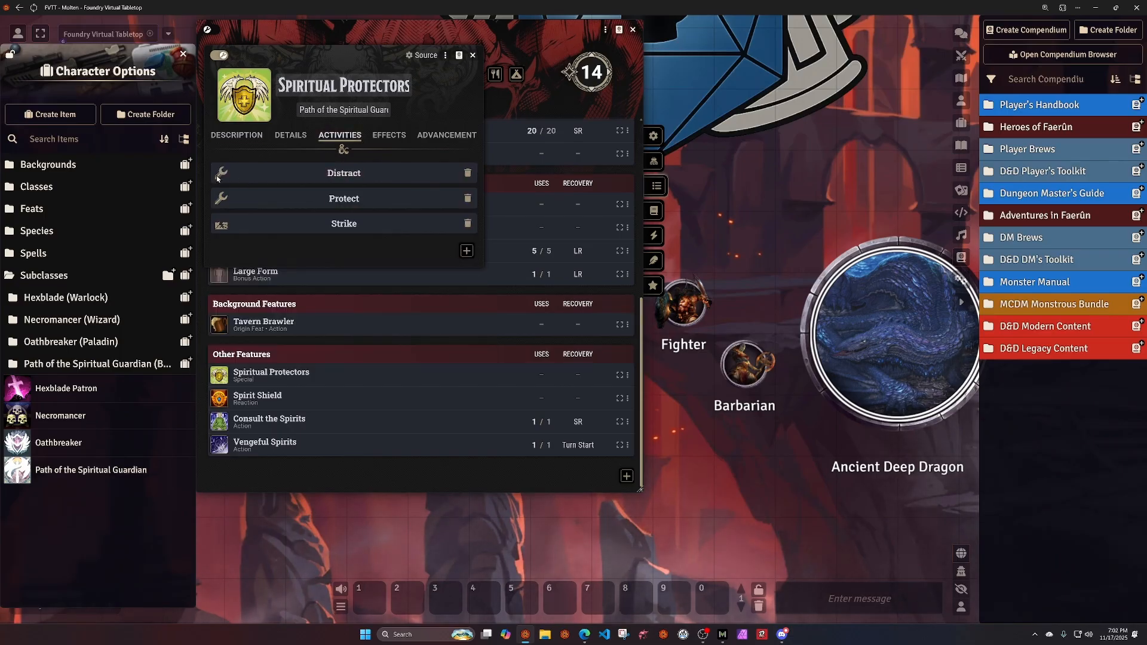
pyautogui.click(467, 251)
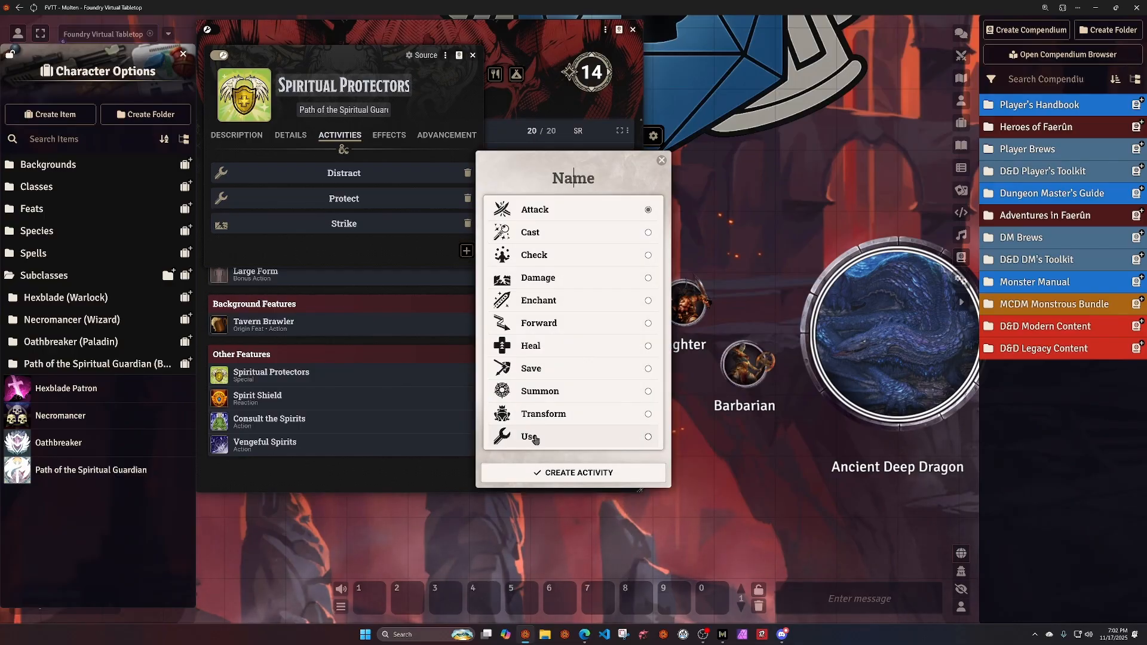
pyautogui.click(661, 160)
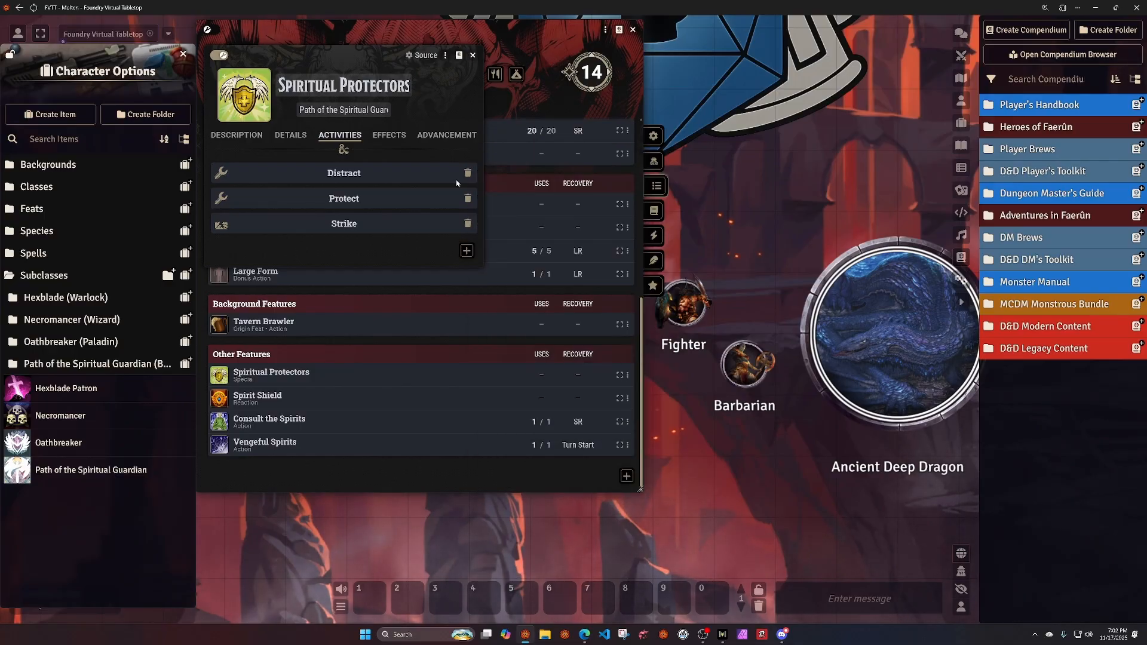
# Open the Distract activity of Spiritual Protectors, place its sheet beside the feature sheet, and return to full screen.
pyautogui.click(358, 173)
pyautogui.moveTo(535, 228); pyautogui.dragTo(604, 50)
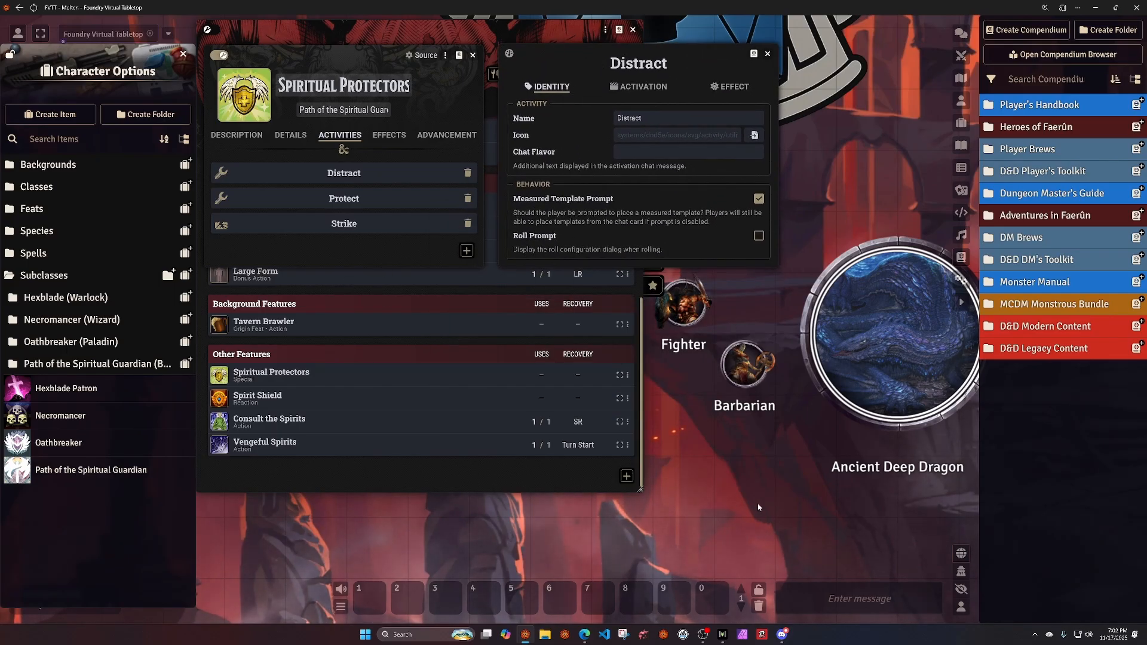
pyautogui.press('F11')
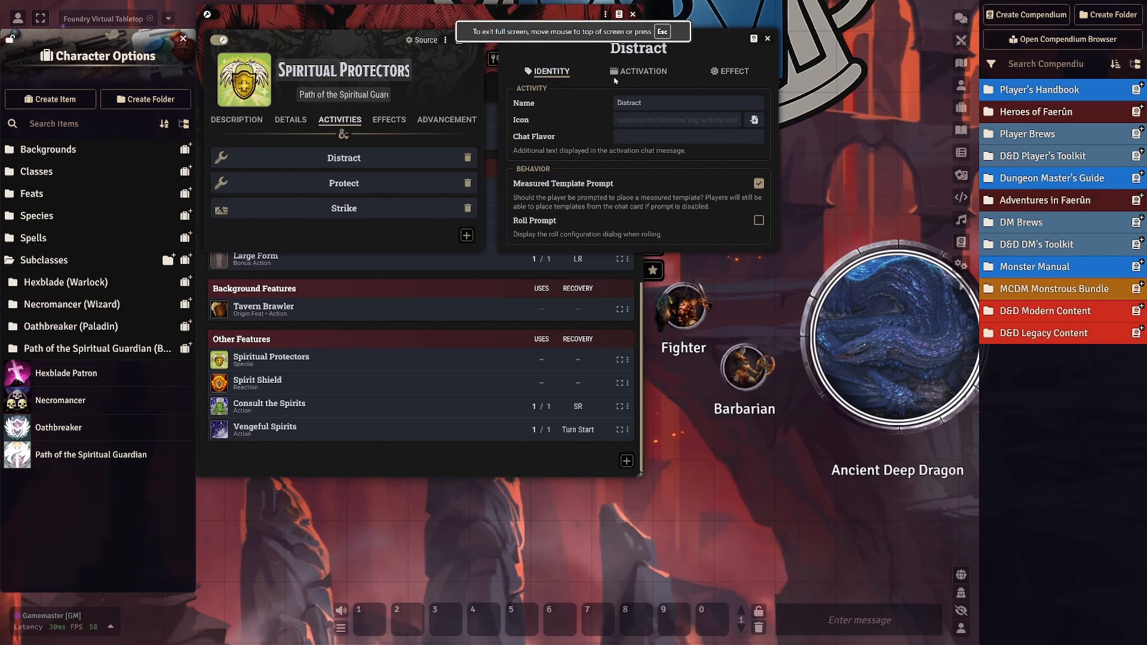
# Examine the Distract activity's activation trigger, consumption, targeting and applied effects.
pyautogui.click(649, 74)
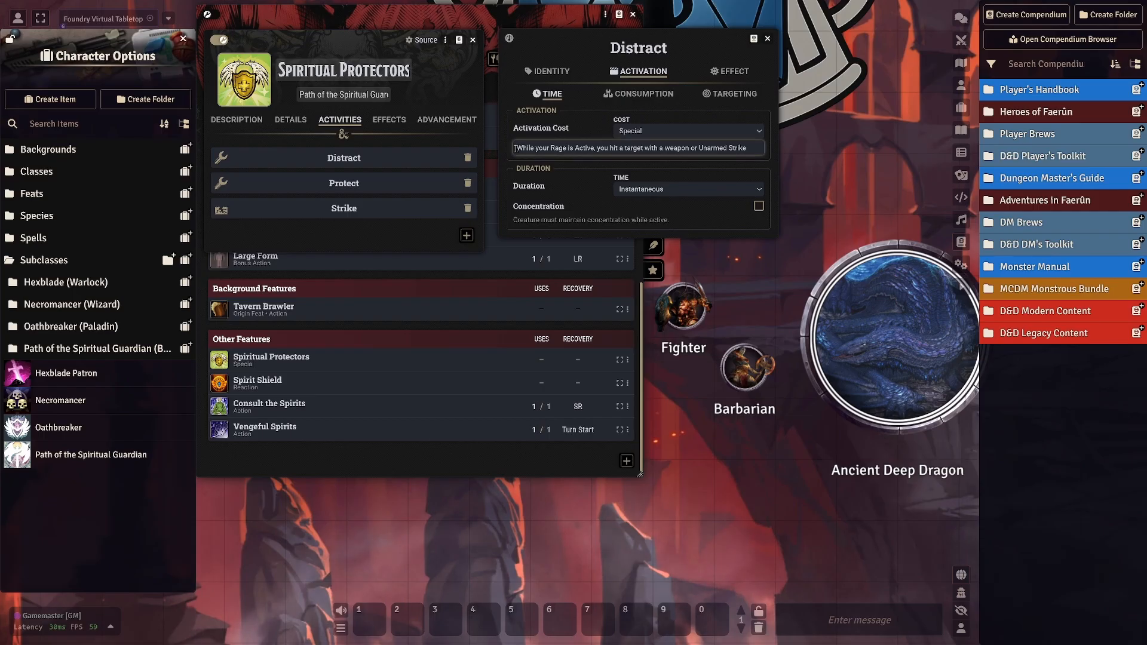
pyautogui.moveTo(516, 148); pyautogui.dragTo(758, 150)
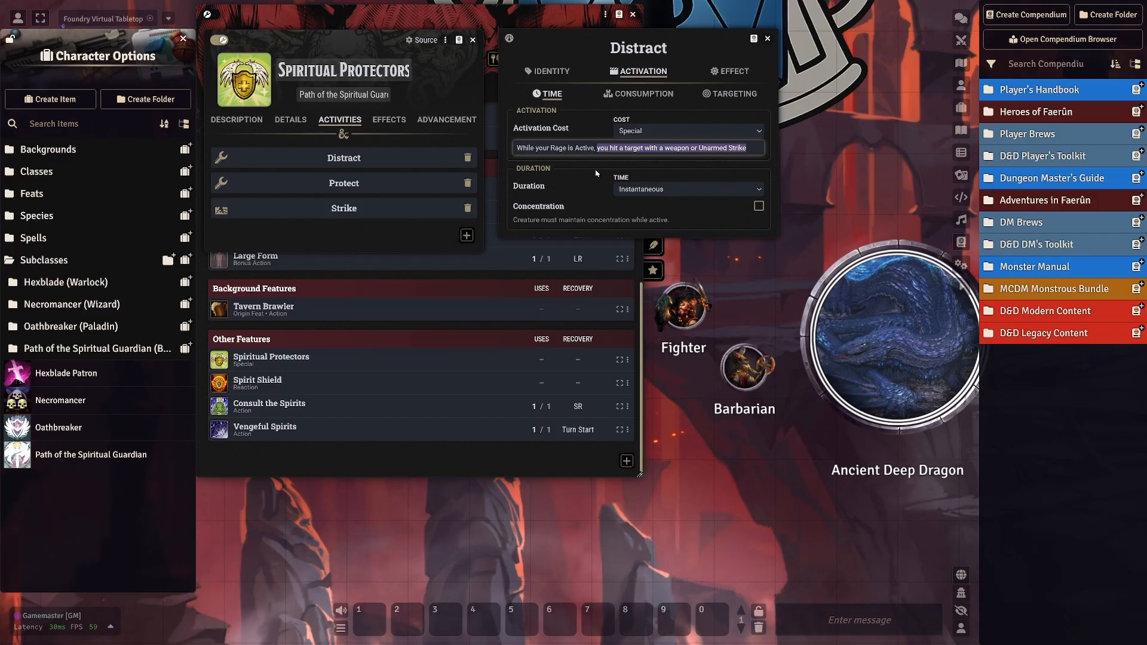
pyautogui.click(654, 88)
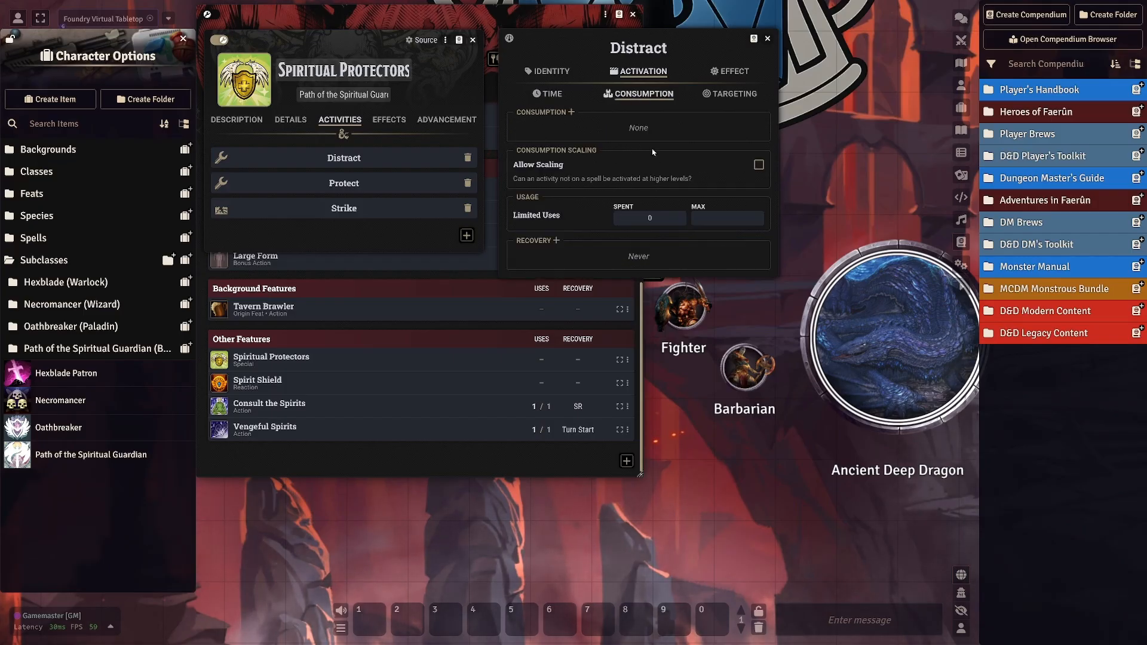
pyautogui.click(734, 92)
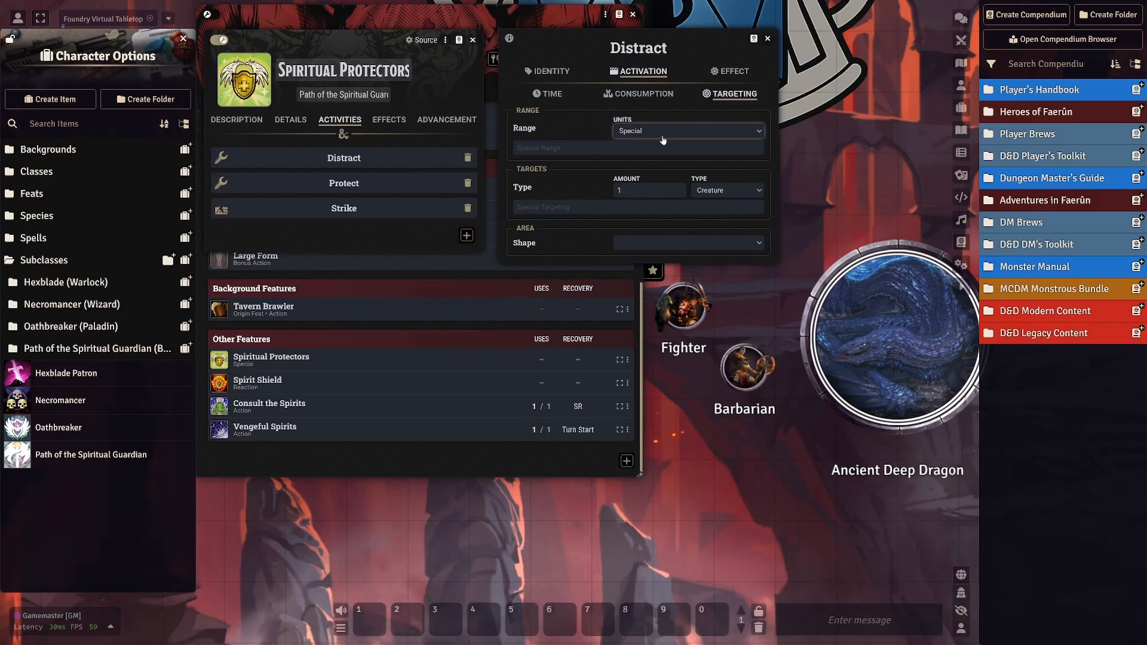
pyautogui.click(546, 208)
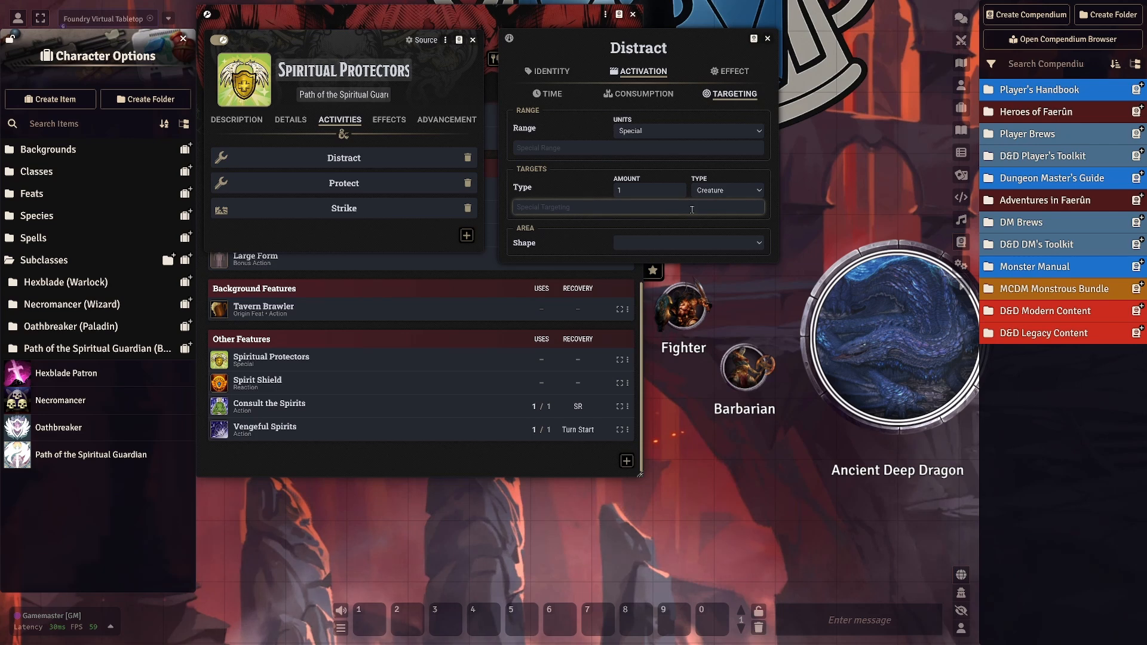
pyautogui.click(734, 72)
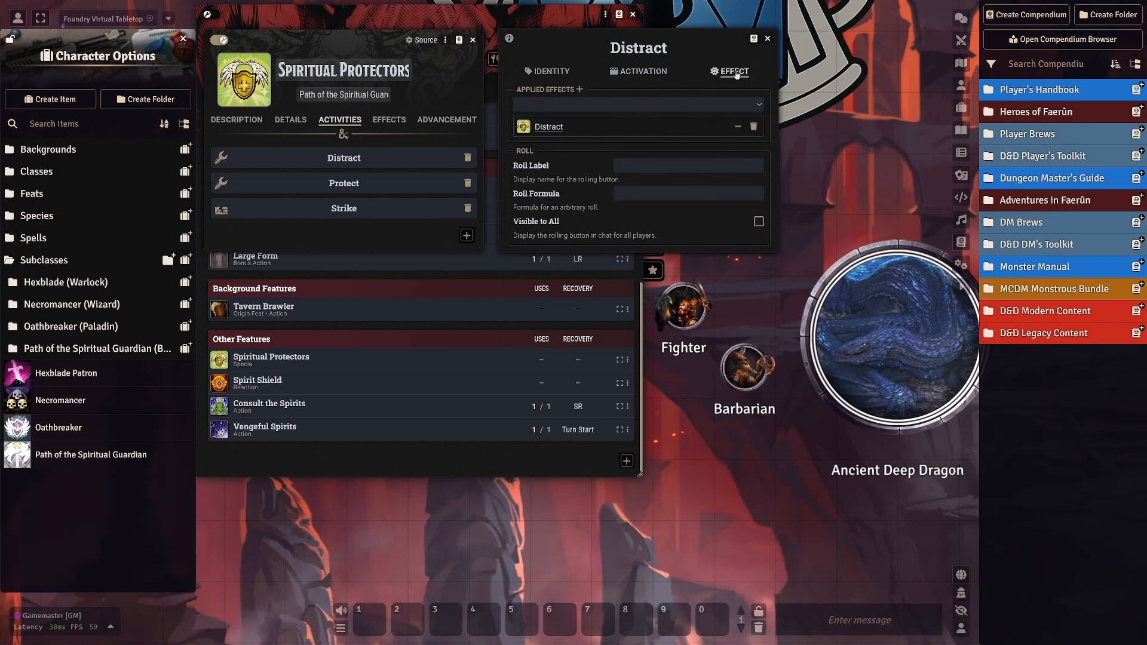
pyautogui.moveTo(555, 131)
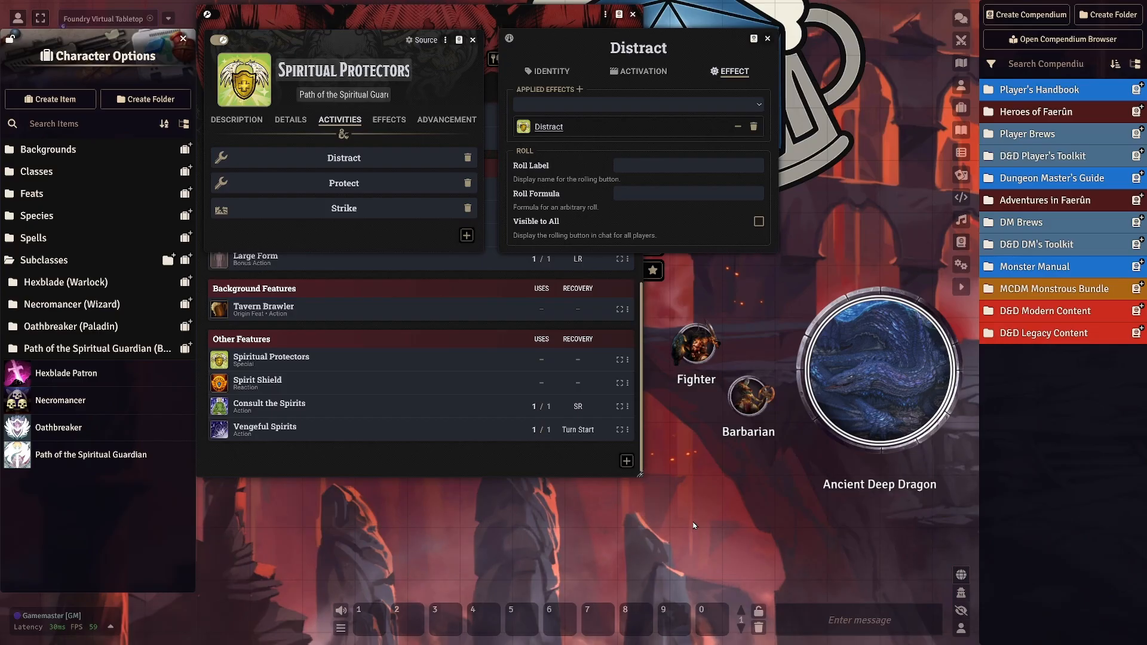
# Start an encounter with the Fighter, Barbarian and Ancient Deep Dragon tokens, and advance it to the Barbarian's turn.
pyautogui.moveTo(664, 292); pyautogui.dragTo(919, 470)
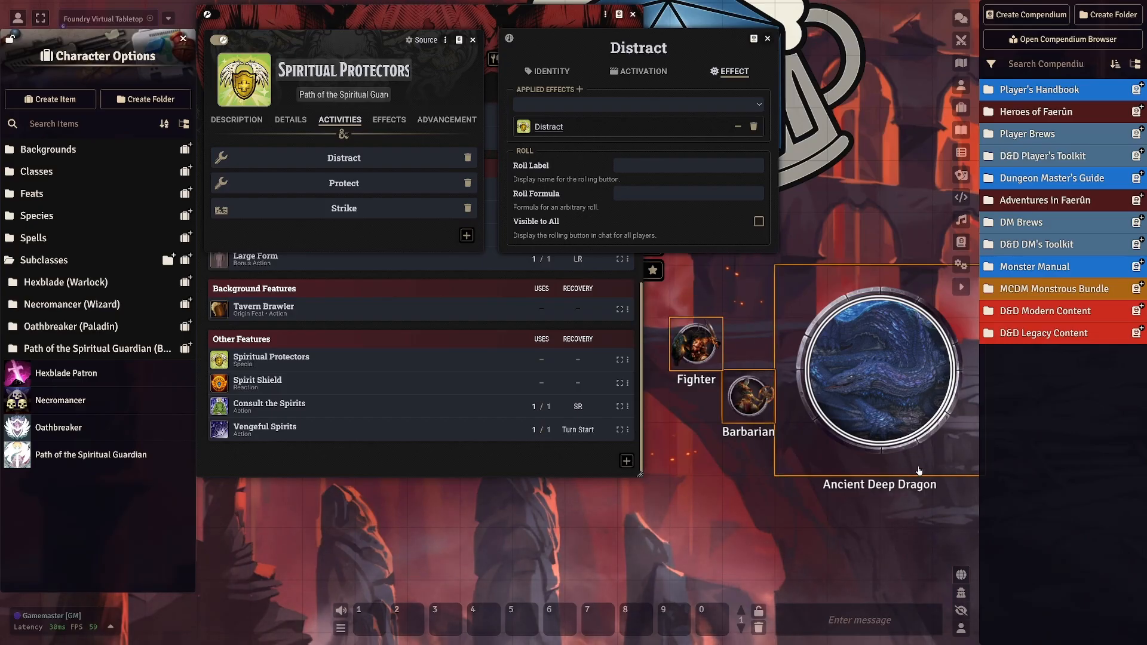
pyautogui.scroll(-2, 823, 399)
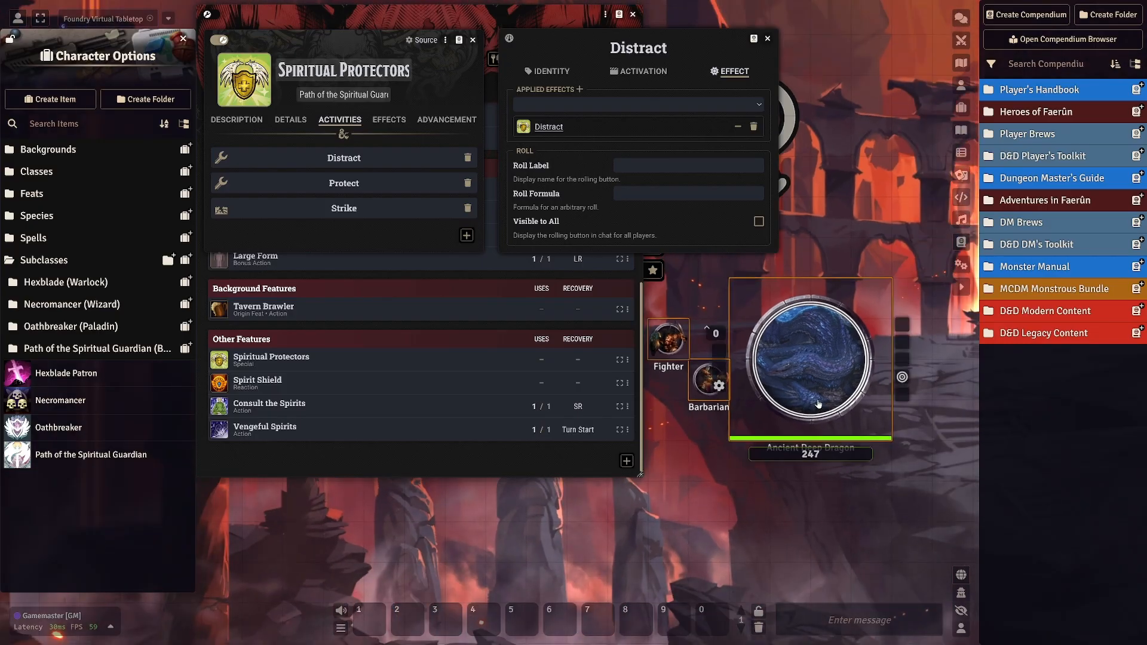
pyautogui.click(902, 395)
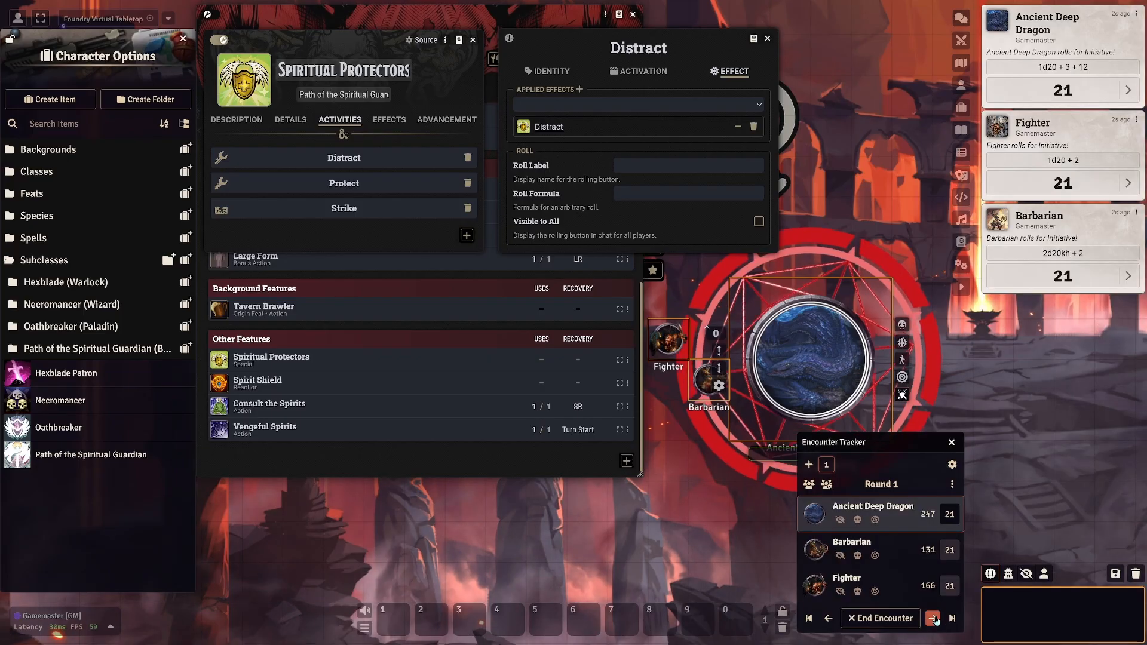
pyautogui.click(932, 618)
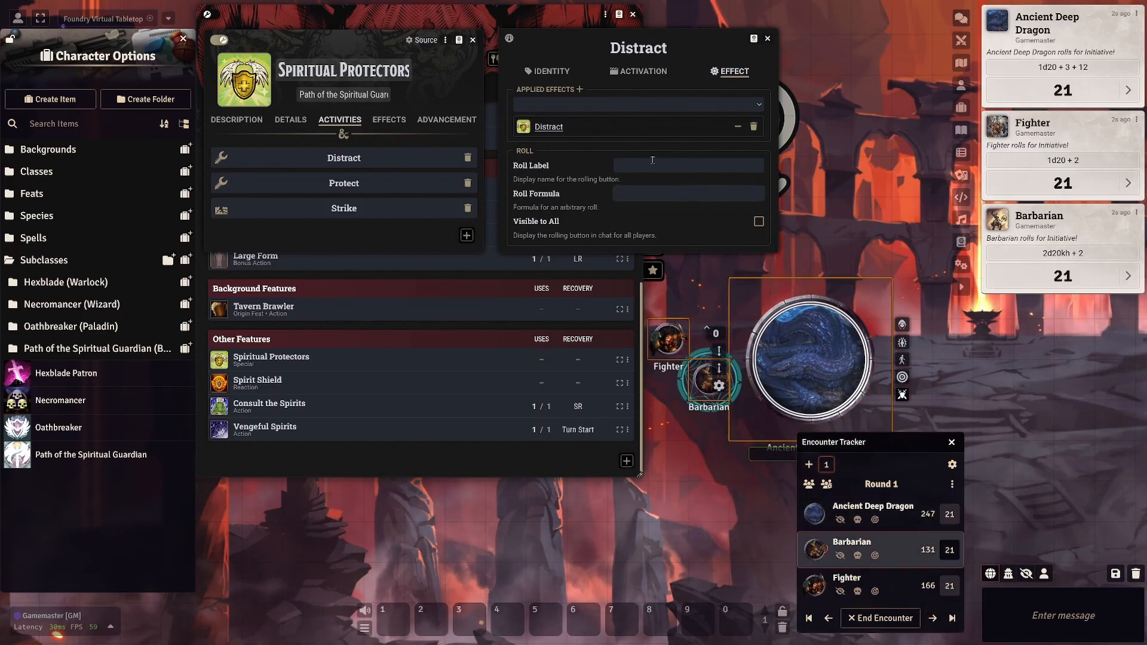
pyautogui.scroll(1, 692, 413)
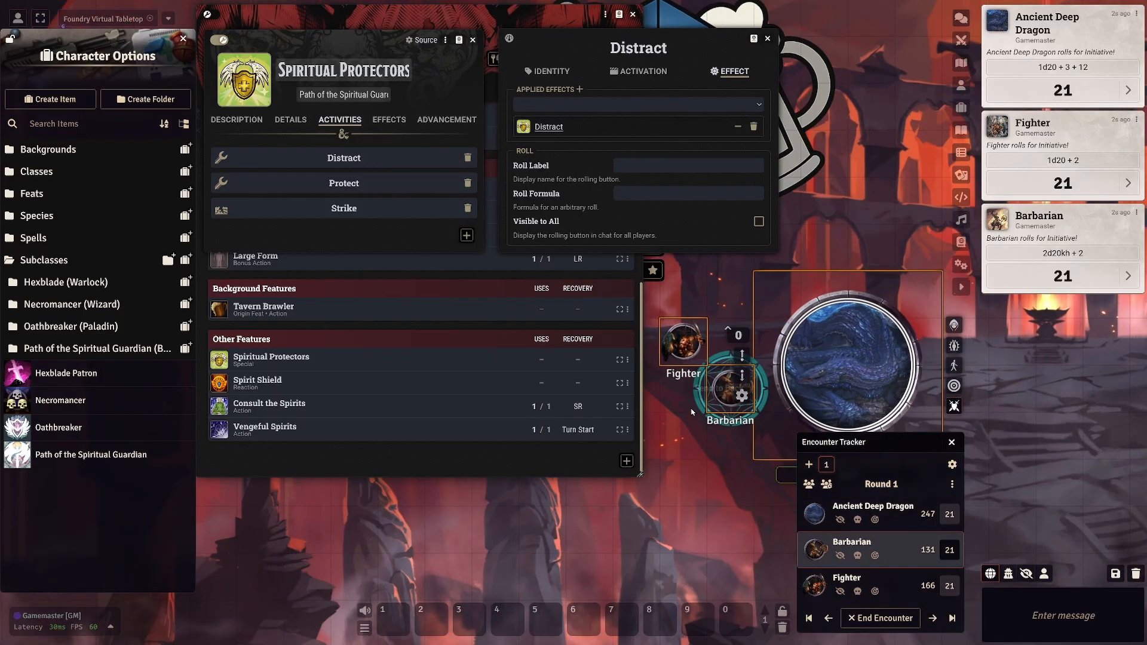
pyautogui.scroll(4, 692, 413)
pyautogui.moveTo(677, 462); pyautogui.dragTo(634, 427)
pyautogui.scroll(-4, 654, 431)
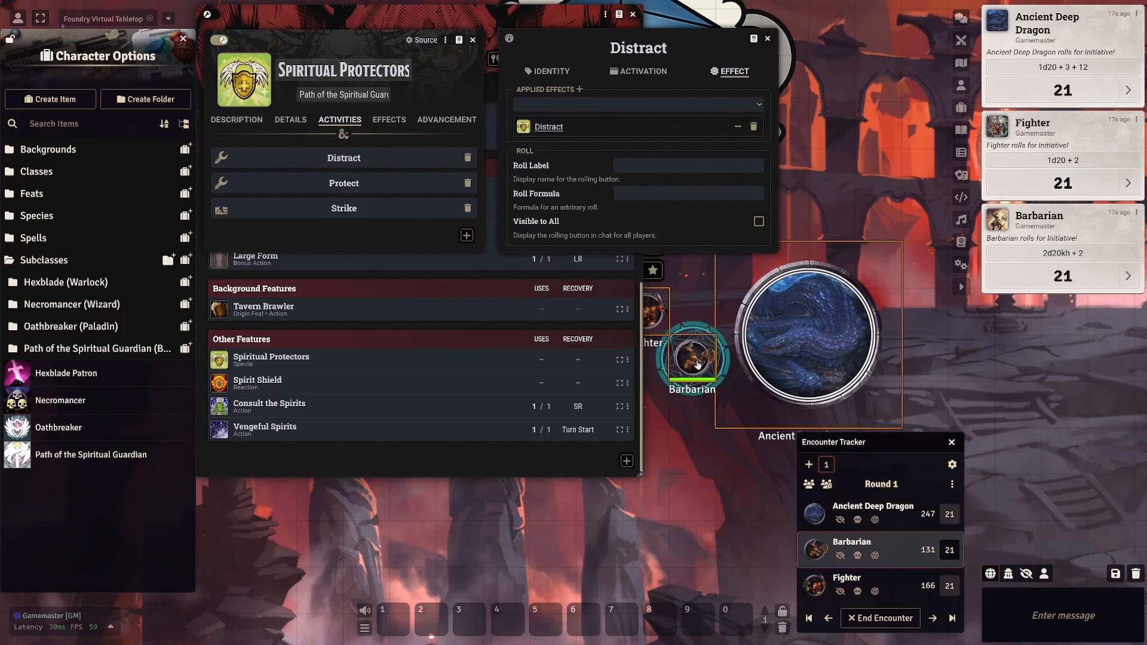
# Examine the Distract active effect's description, duration and changes, and close the effect and activity sheets.
pyautogui.click(552, 126)
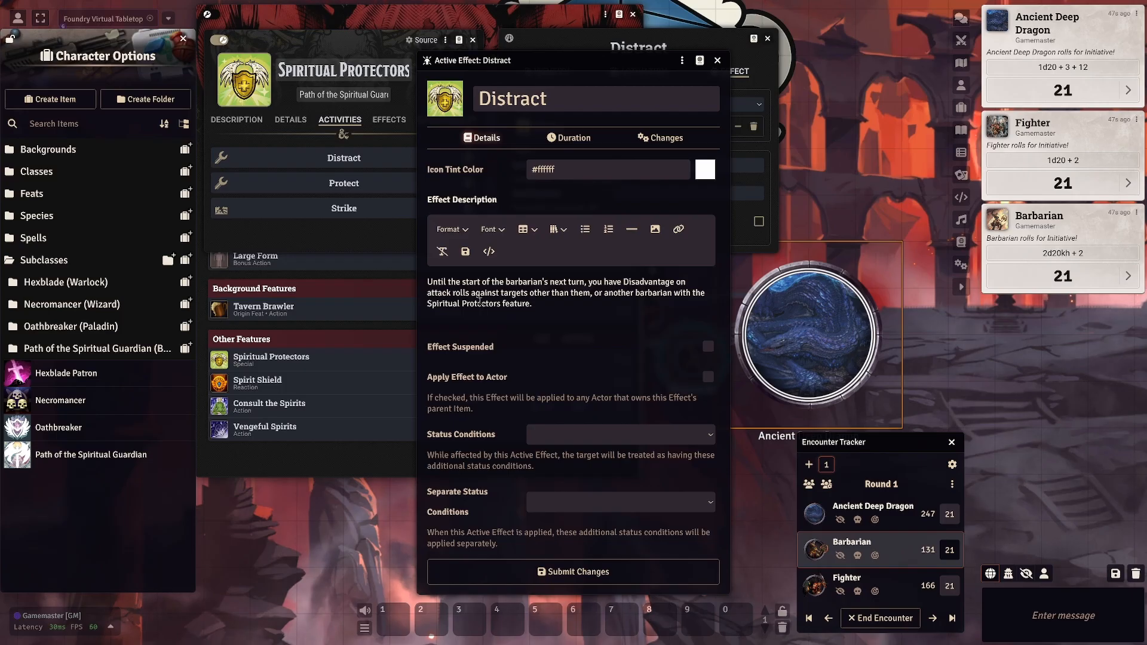
pyautogui.click(570, 138)
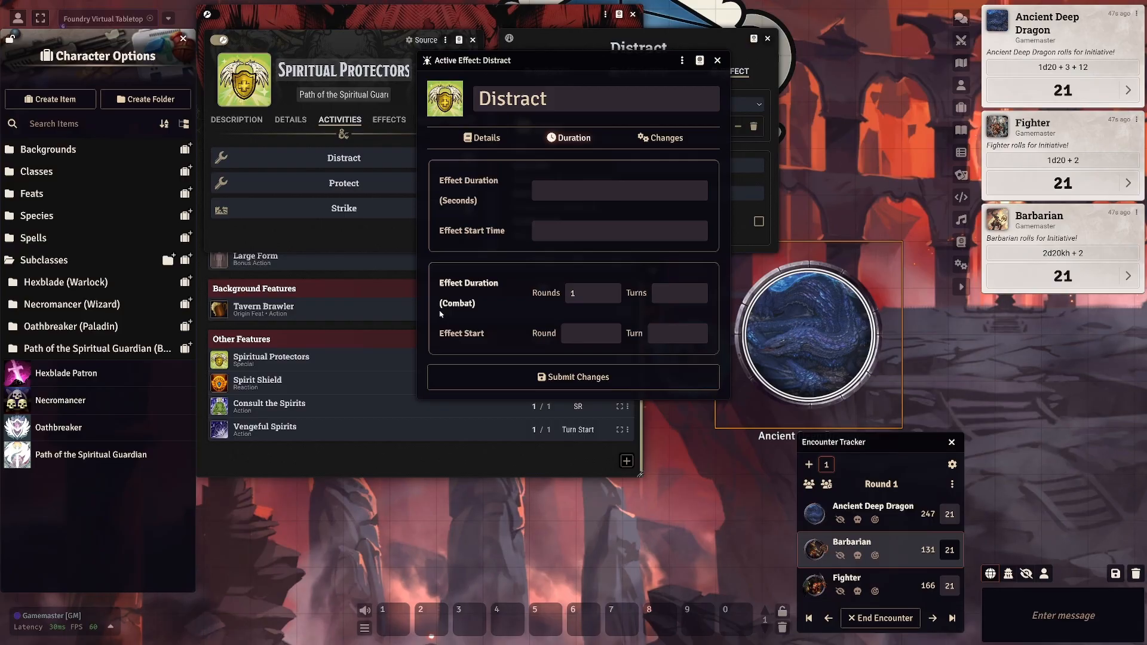
pyautogui.click(664, 137)
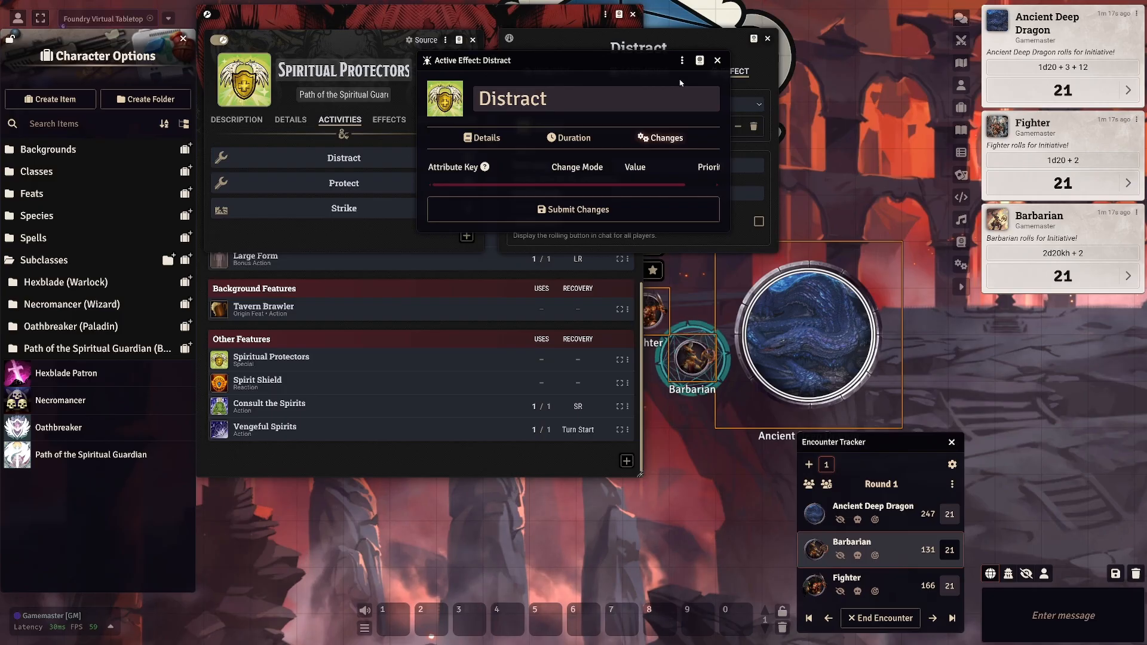
pyautogui.click(718, 60)
pyautogui.click(767, 38)
# Use Distract from the Barbarian's expanded Spiritual Protectors feature and select only the Ancient Deep Dragon token as the effect's target.
pyautogui.moveTo(269, 392)
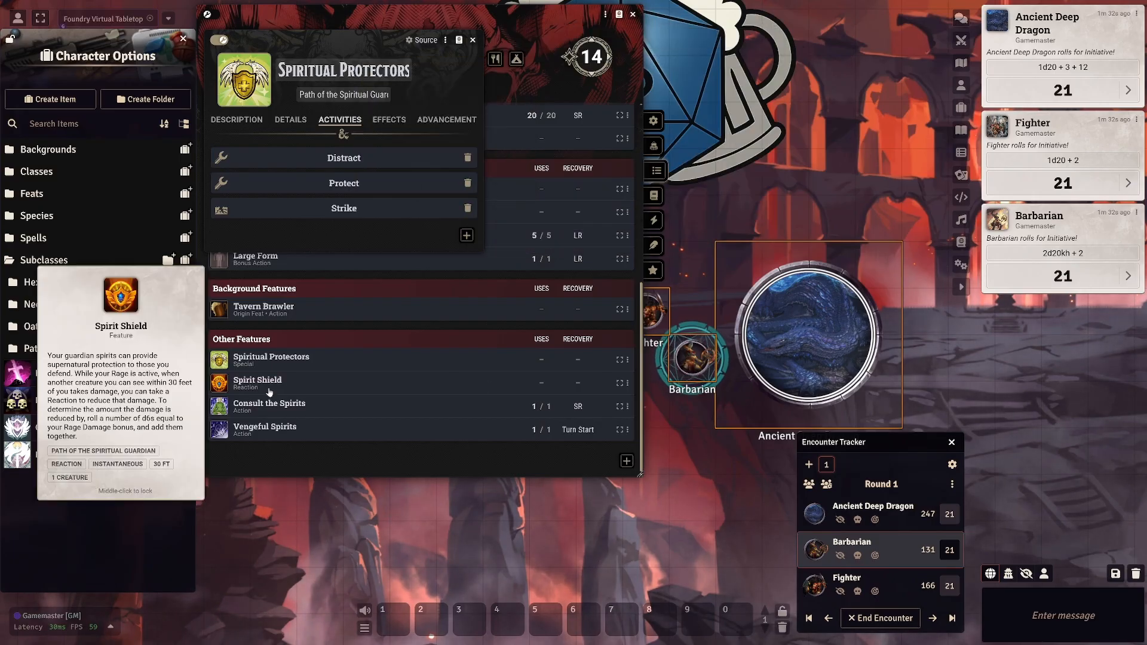
pyautogui.click(618, 359)
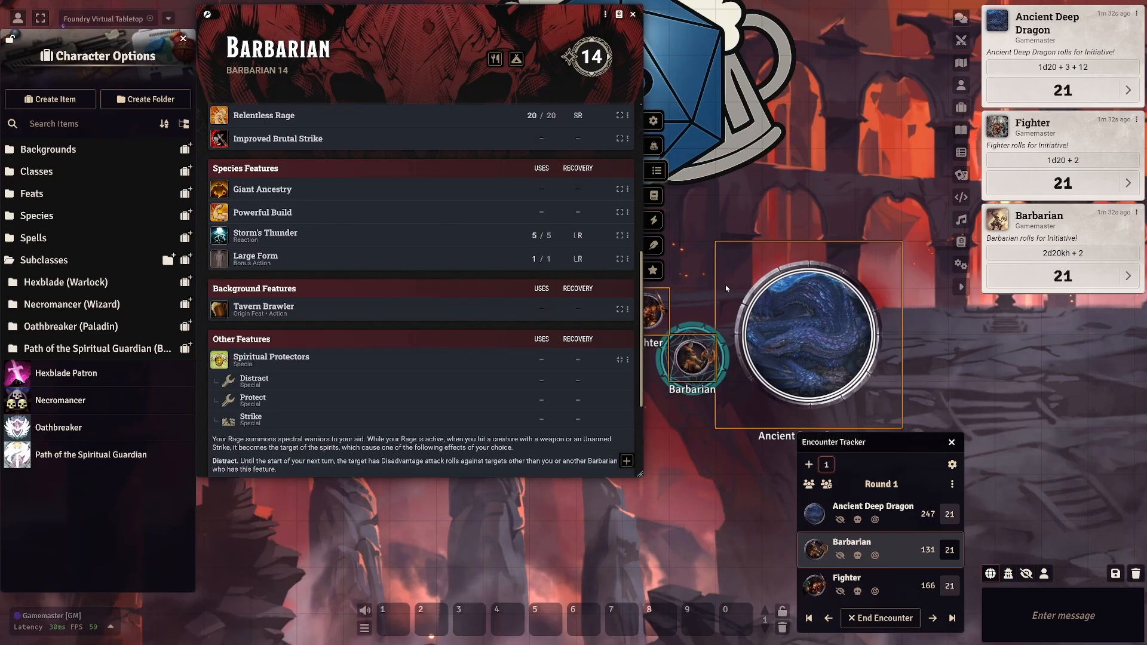
pyautogui.scroll(-1, 791, 348)
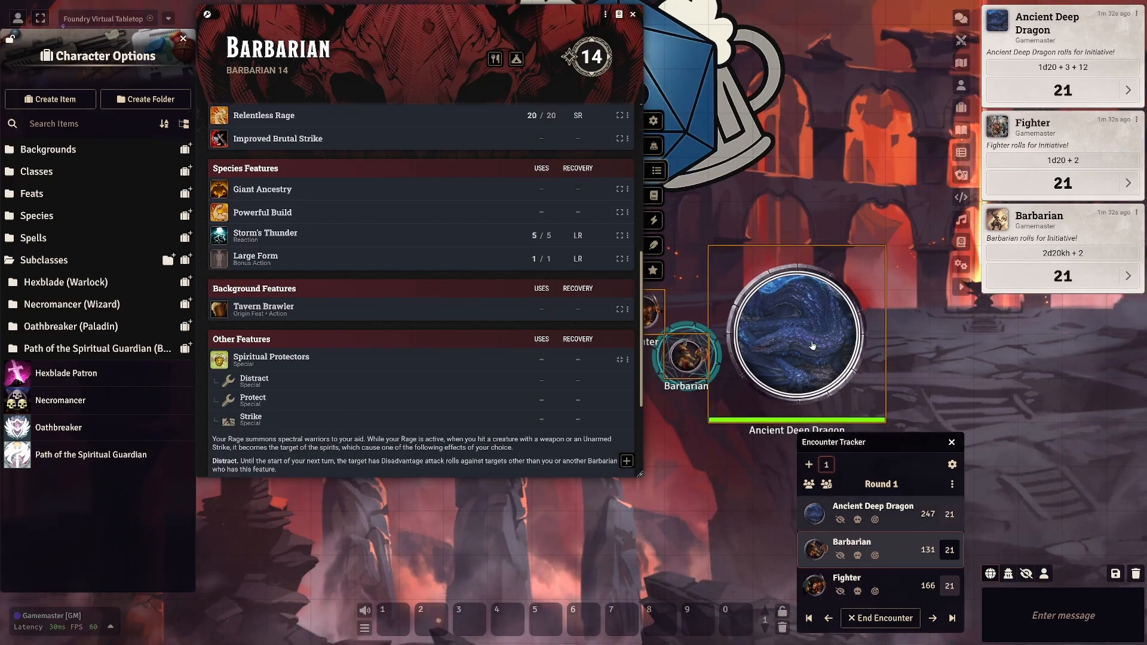
pyautogui.click(233, 383)
pyautogui.scroll(-1, 723, 406)
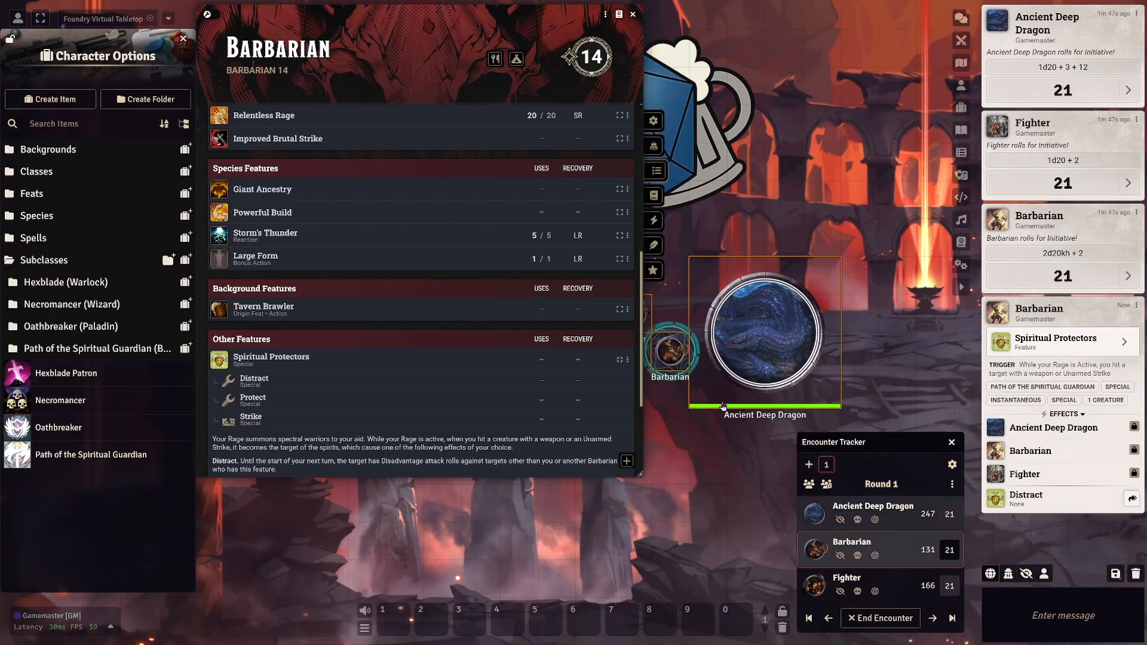
pyautogui.click(723, 406)
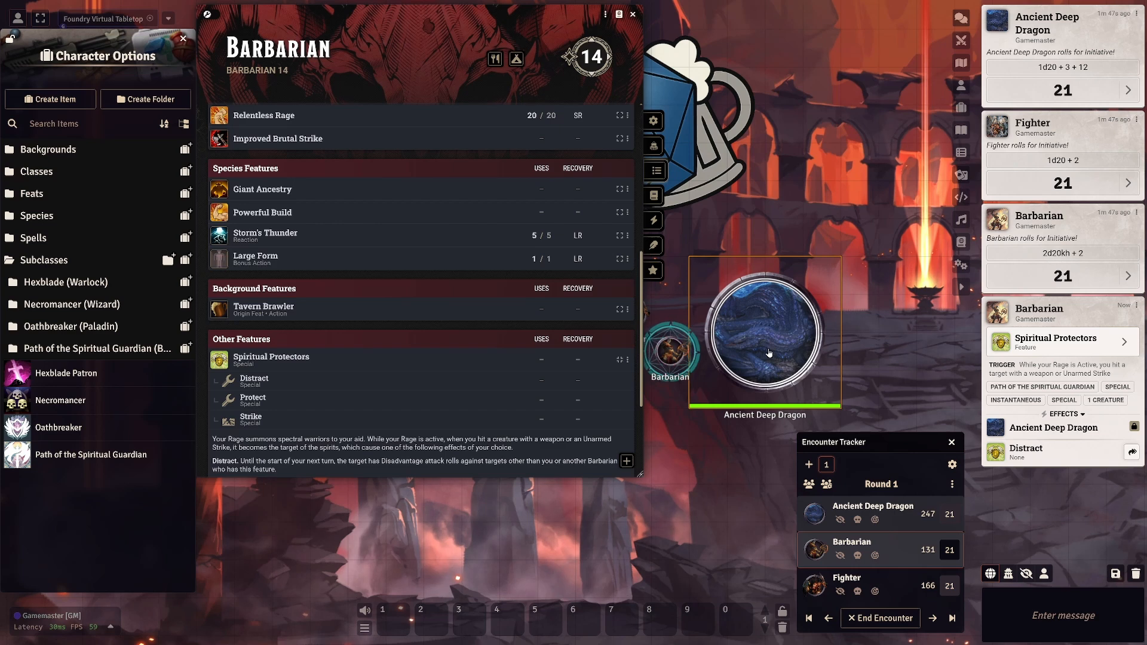
# Apply the Distract effect to the Ancient Deep Dragon and inspect the applied effect's description.
pyautogui.click(1131, 452)
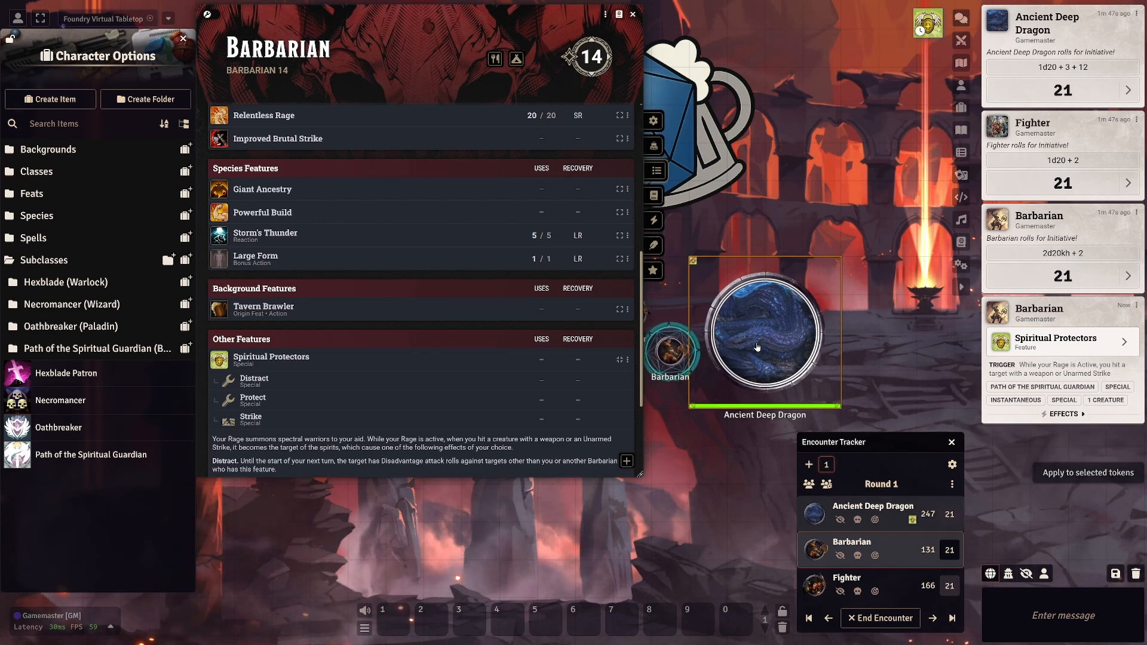
pyautogui.scroll(5, 691, 462)
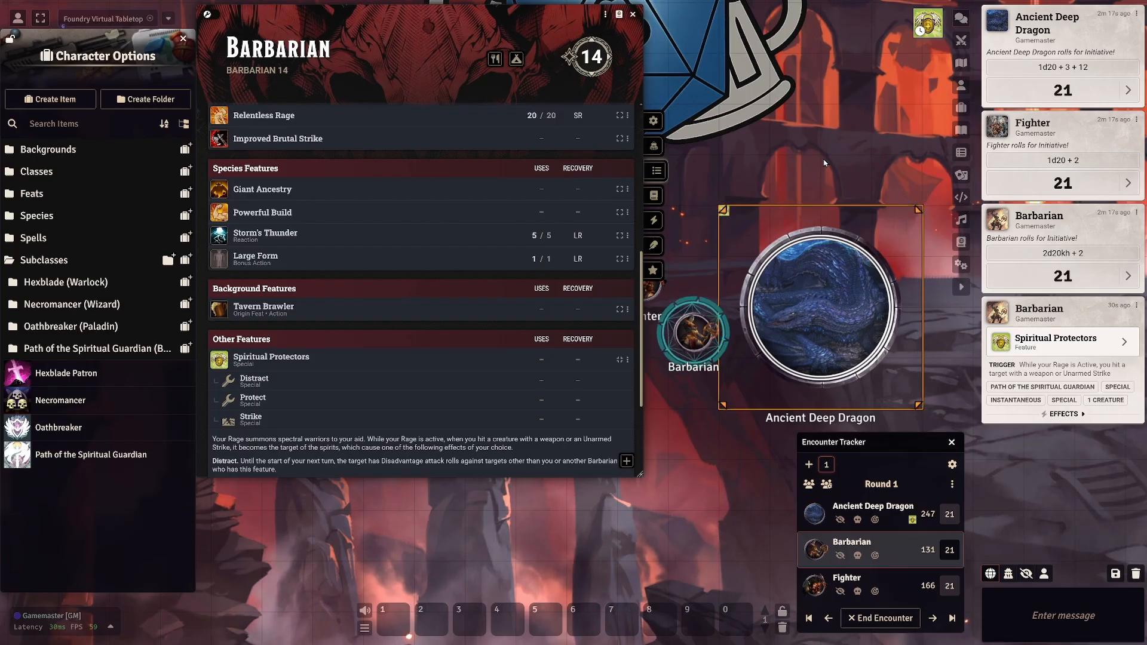
pyautogui.moveTo(935, 30)
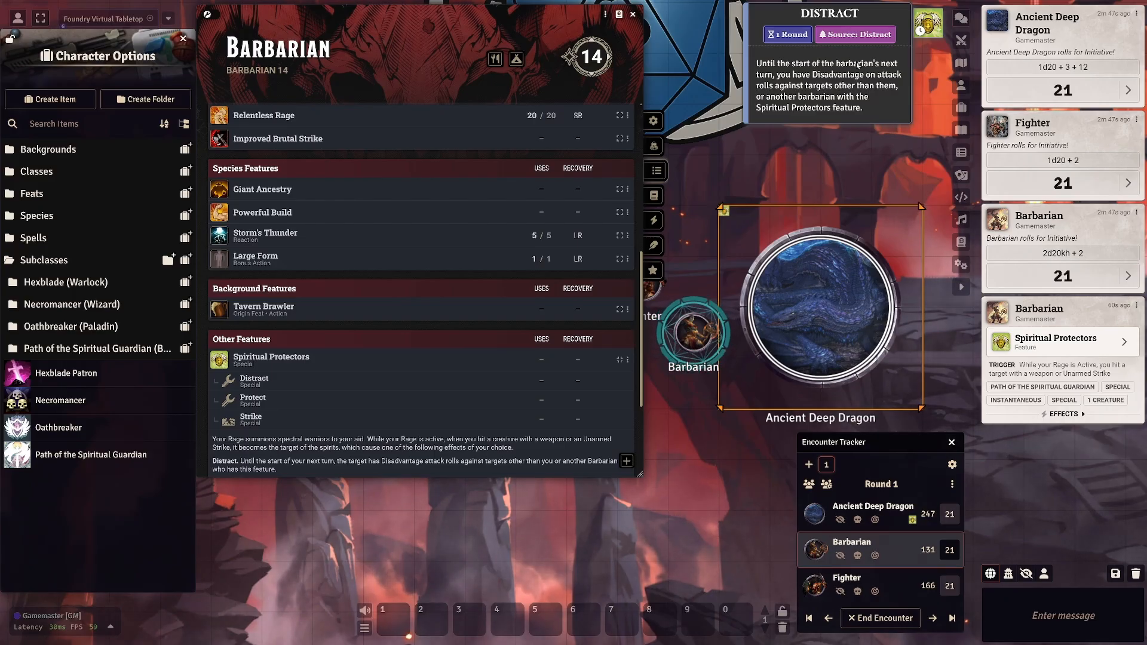
# Advance the encounter to the dragon's turn in round 2, check the dragon's effects, and continue to the Barbarian's turn.
pyautogui.click(933, 619)
pyautogui.click(933, 619)
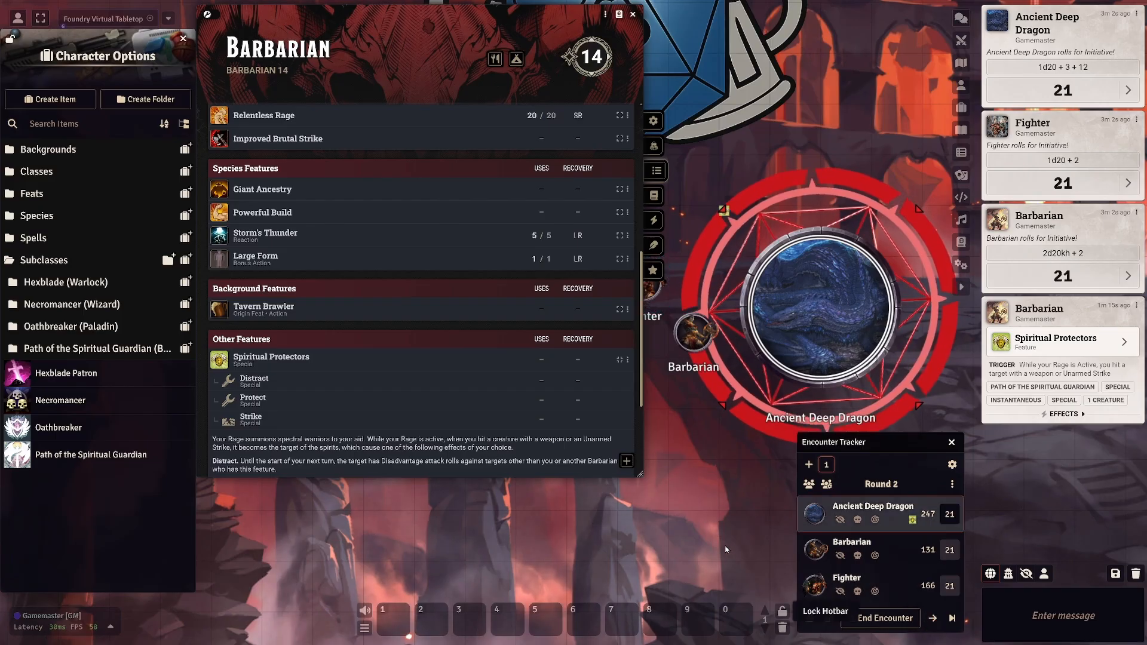
pyautogui.click(837, 318)
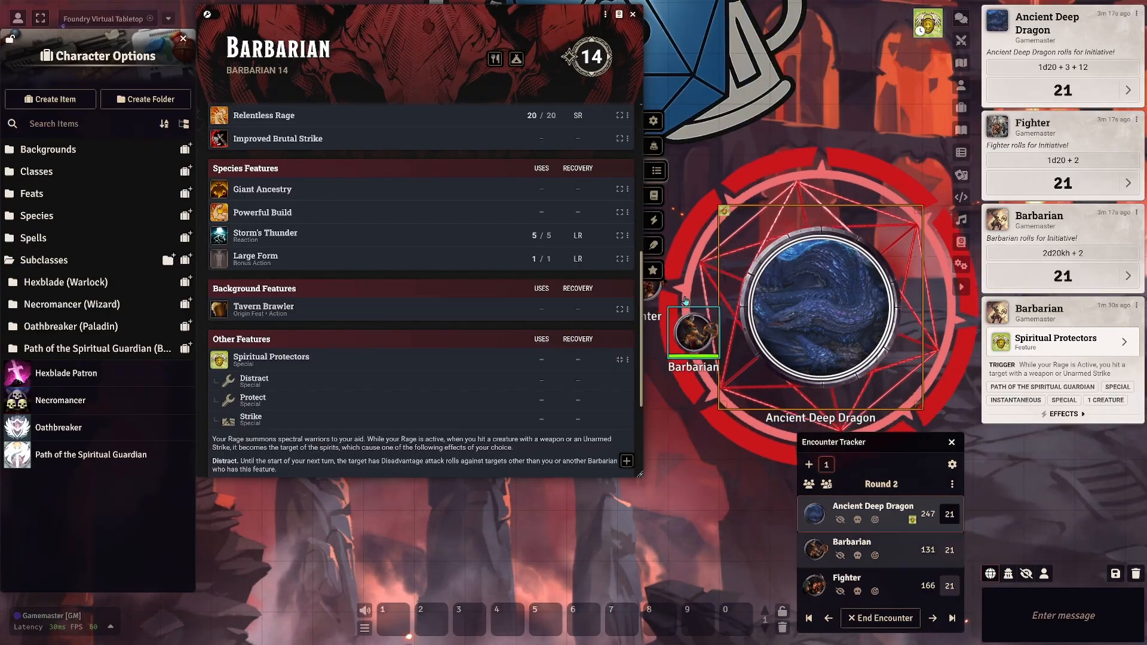
pyautogui.scroll(-1, 684, 469)
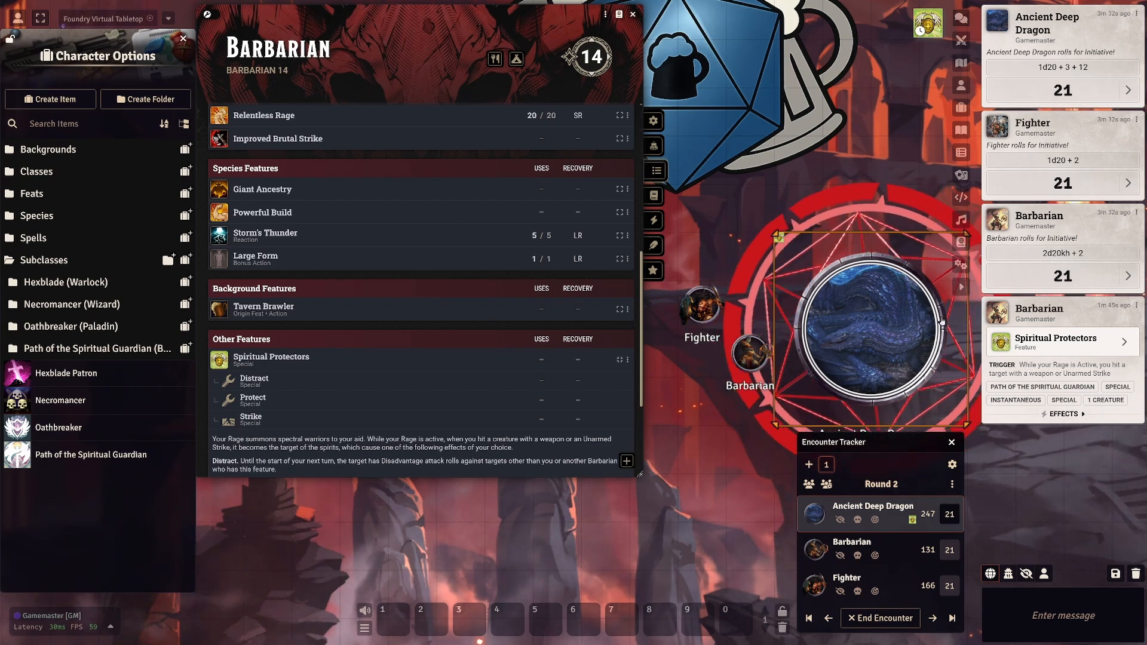
pyautogui.click(933, 618)
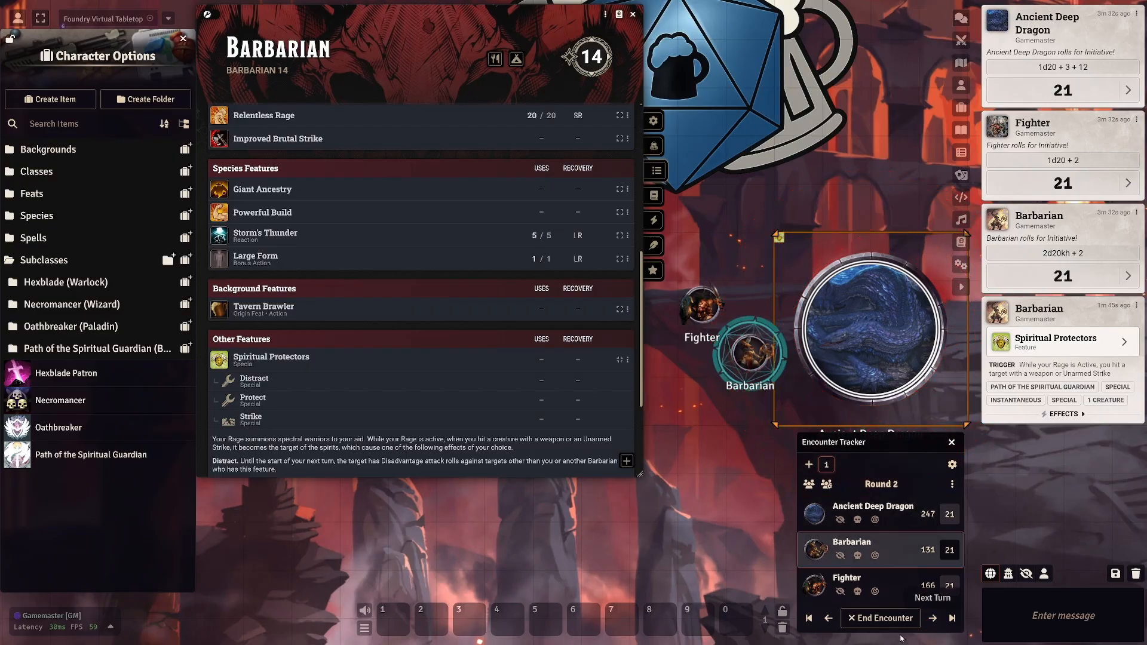
# Set the Barbarian's initiative to 15 in the encounter.
pyautogui.click(759, 359)
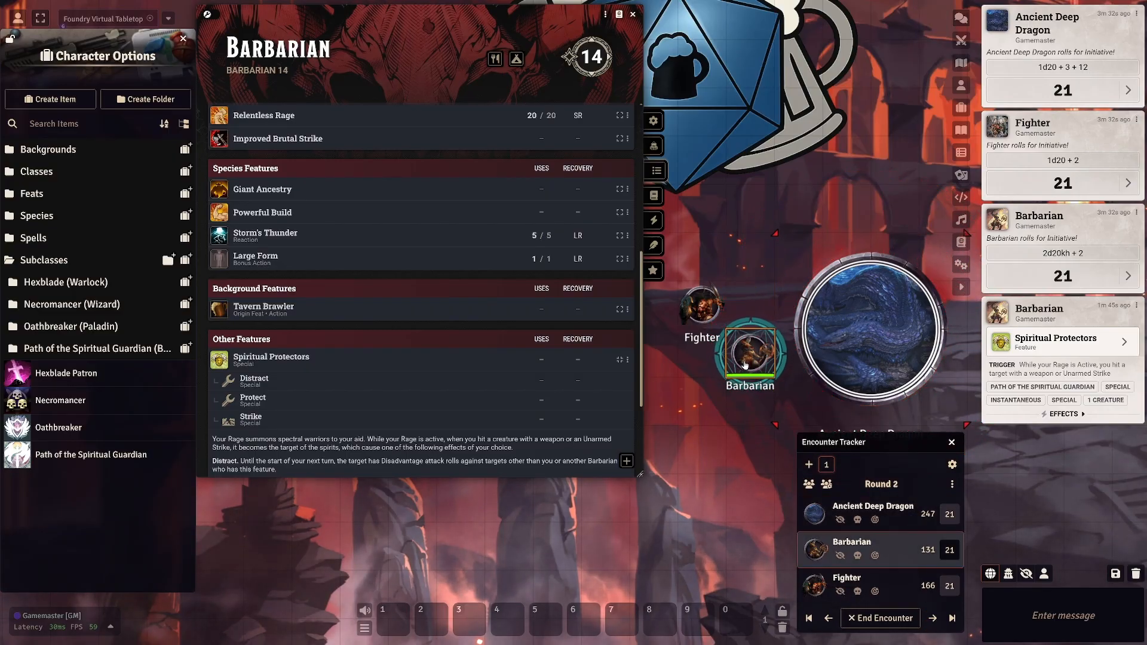
pyautogui.click(950, 550)
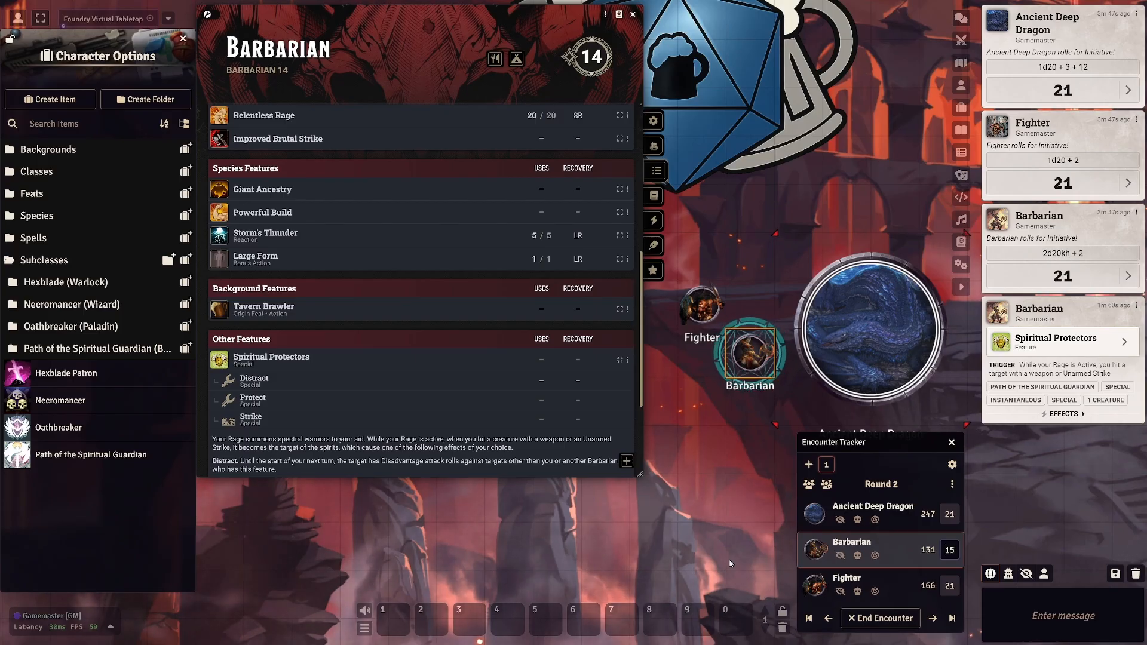
pyautogui.press('Return')
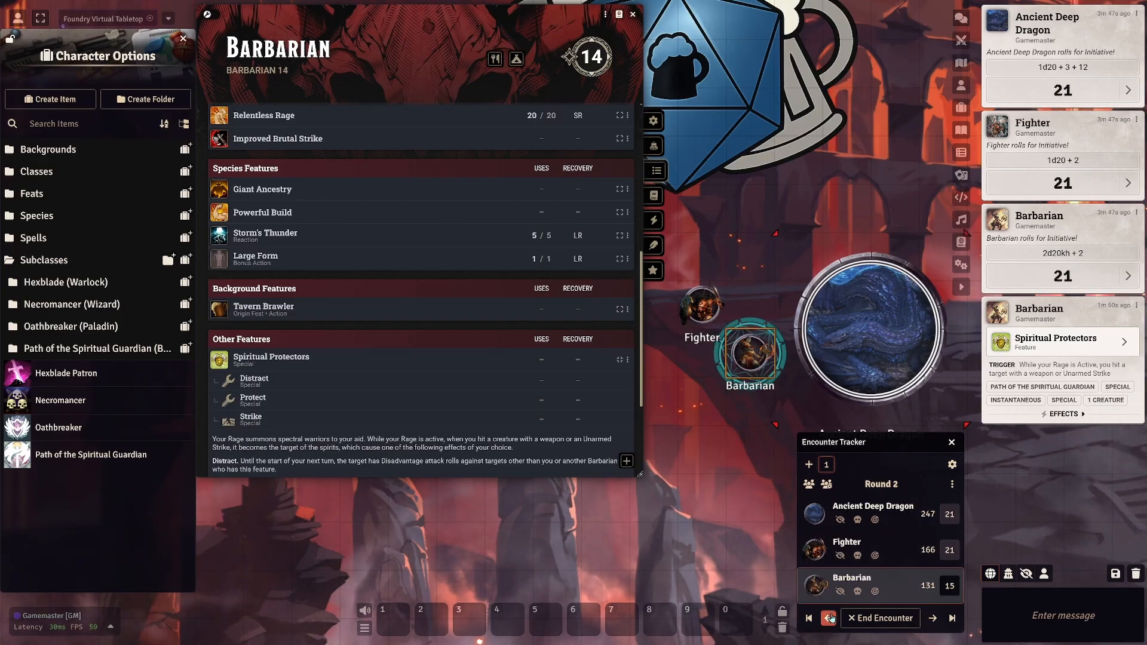
# Use Distract on the Ancient Deep Dragon again, apply its effect, and advance the encounter to the Barbarian's turn in round 3.
pyautogui.click(242, 383)
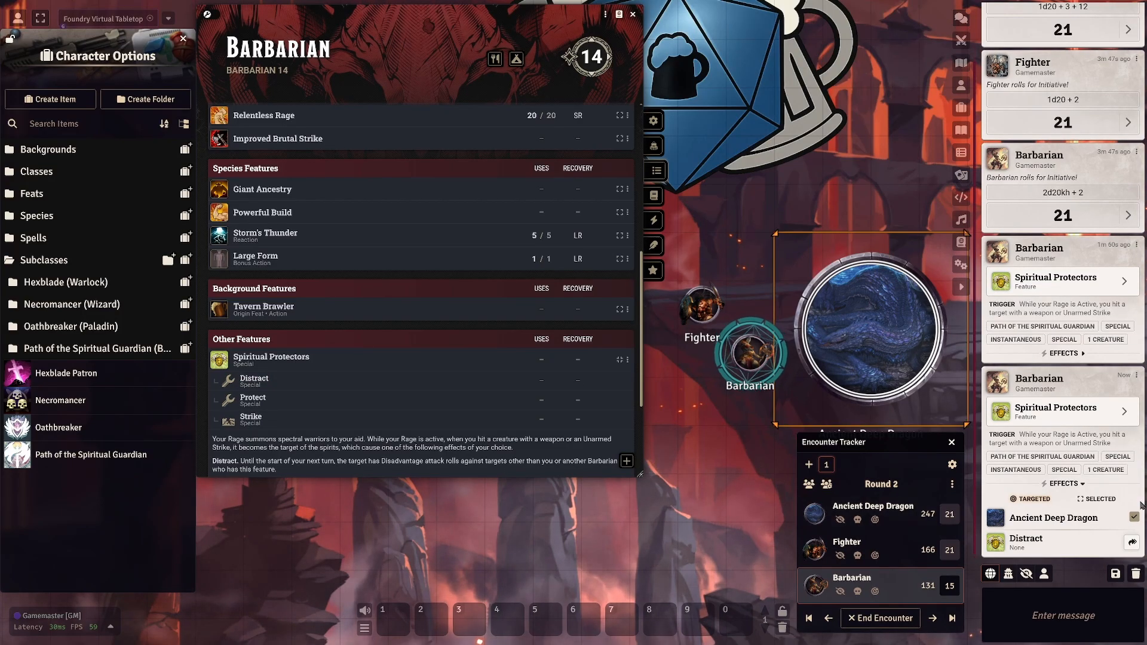
pyautogui.click(1133, 543)
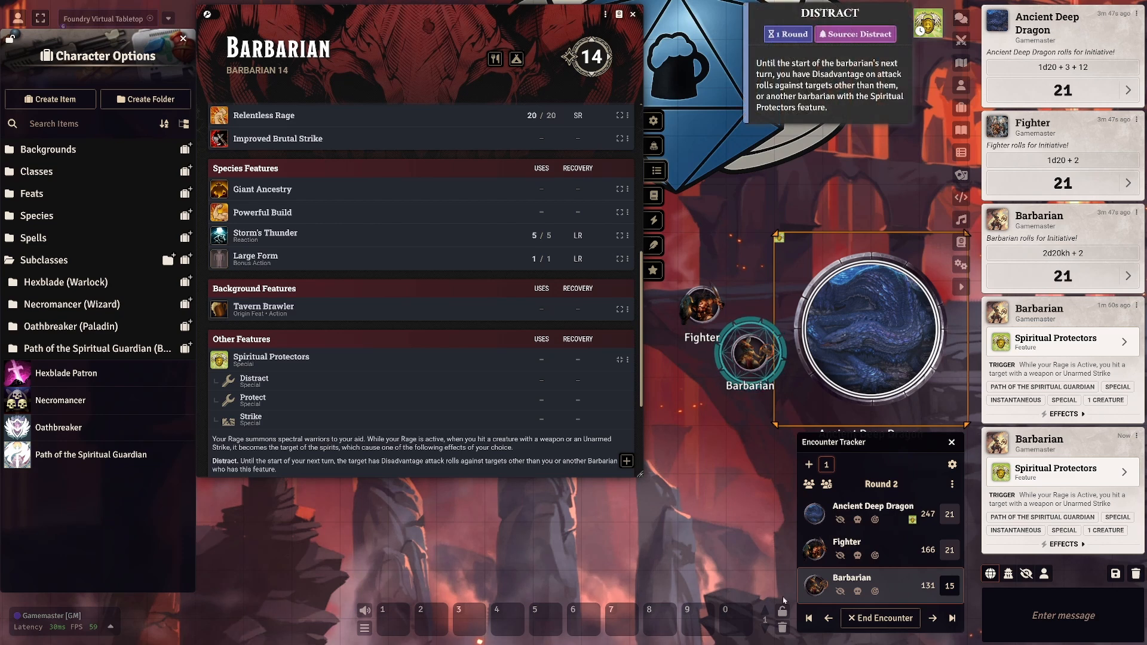
pyautogui.click(933, 619)
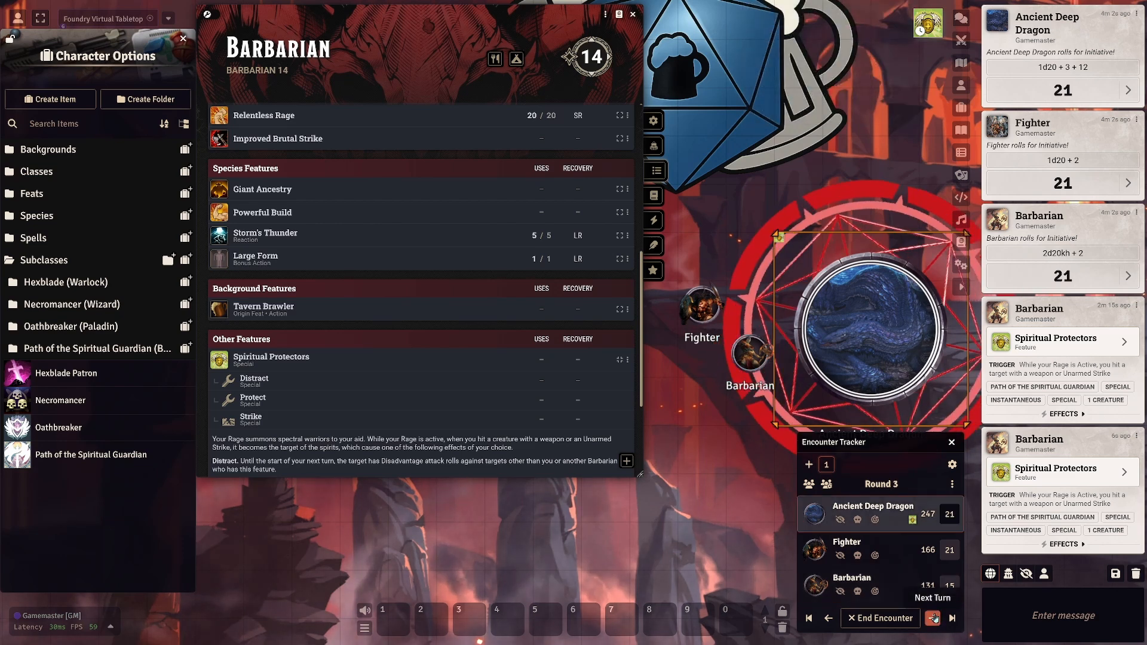
pyautogui.click(933, 619)
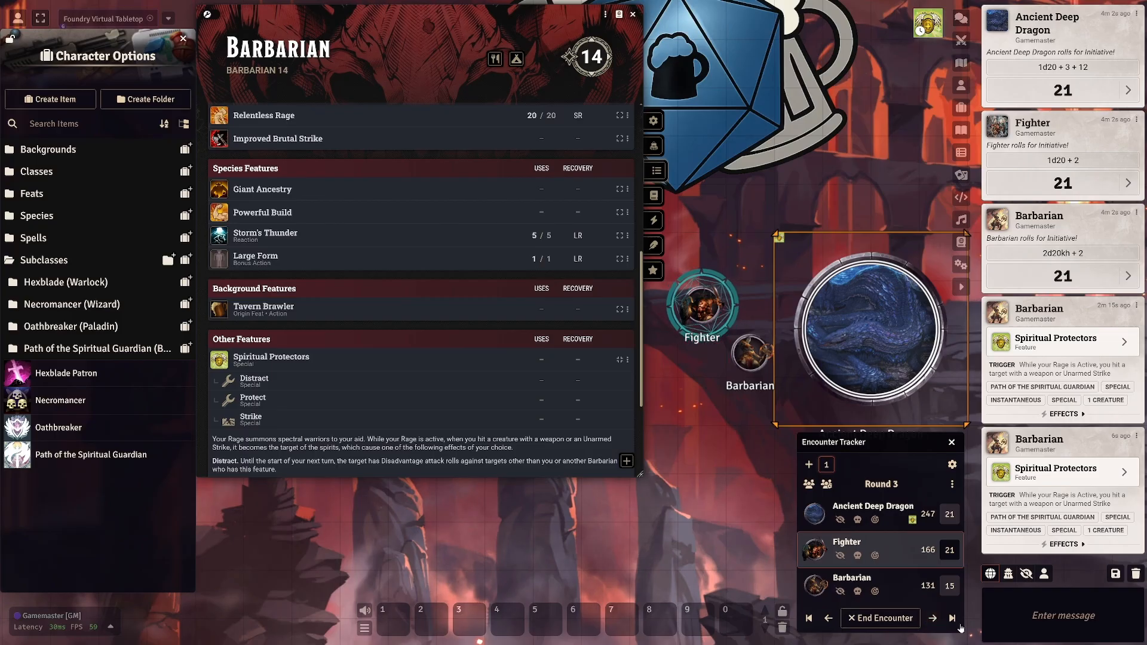
pyautogui.click(933, 619)
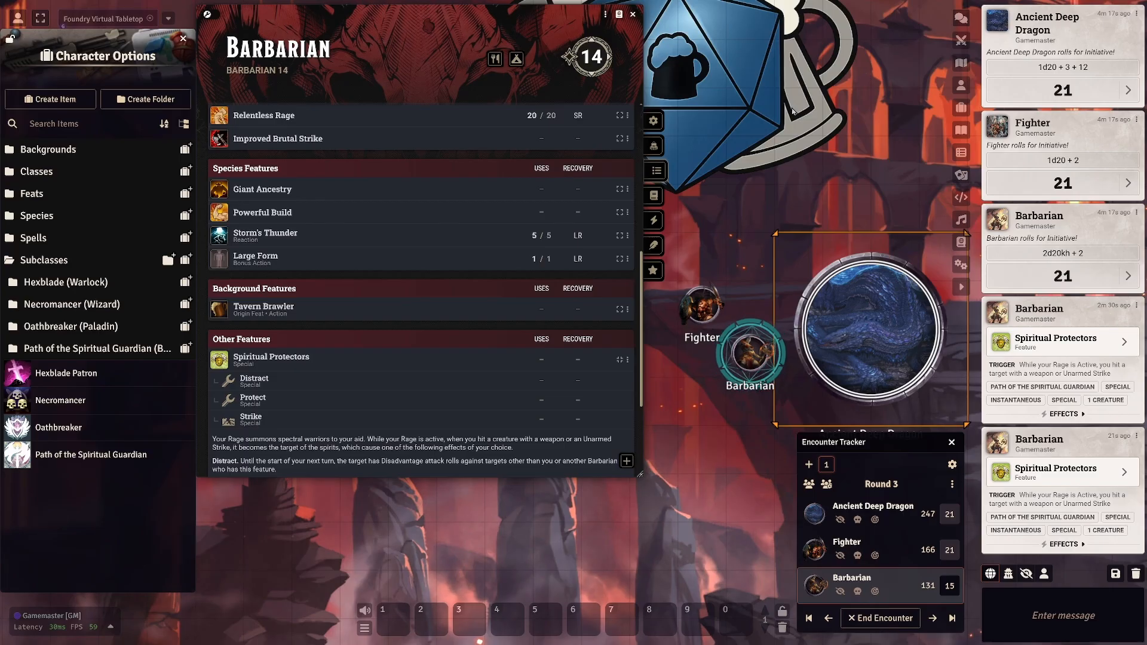
# Open the Barbarian's Spiritual Protectors feature for editing and review its activities alongside the feature description.
pyautogui.click(626, 362)
pyautogui.click(650, 384)
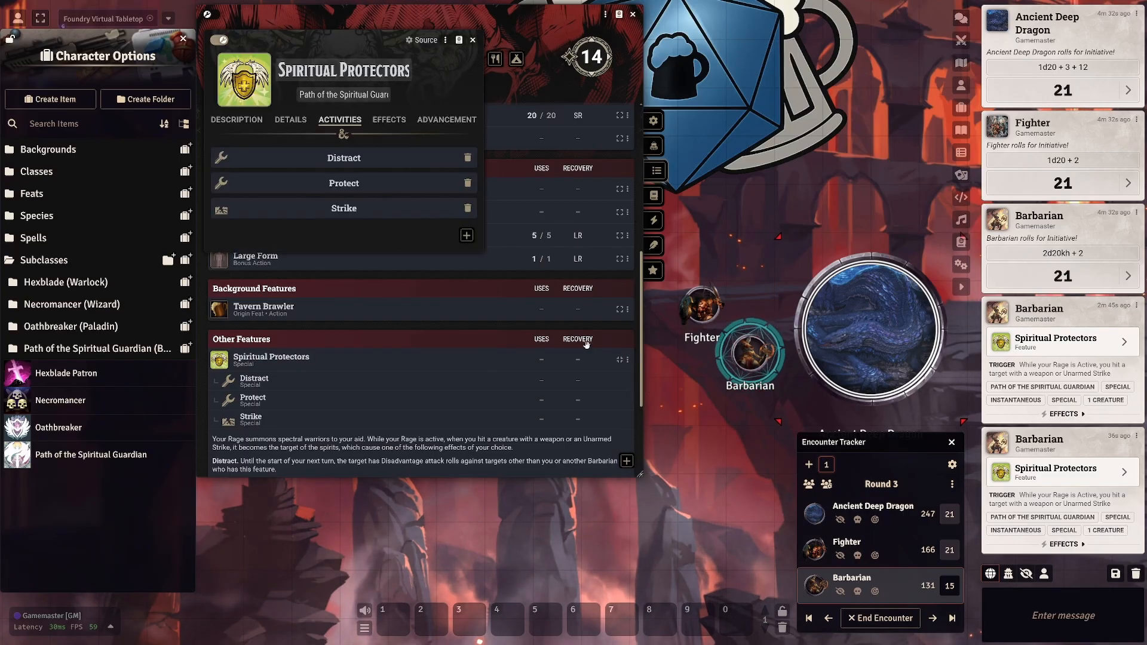
pyautogui.moveTo(368, 46); pyautogui.dragTo(424, 26)
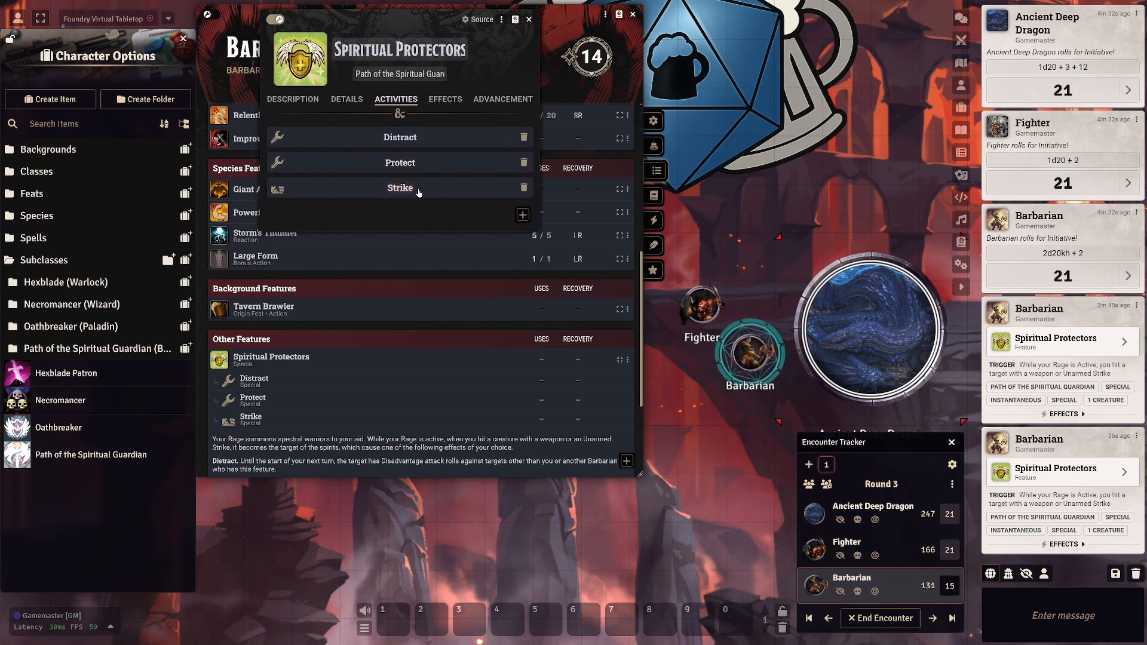
pyautogui.scroll(-1, 417, 385)
pyautogui.scroll(-1, 417, 385)
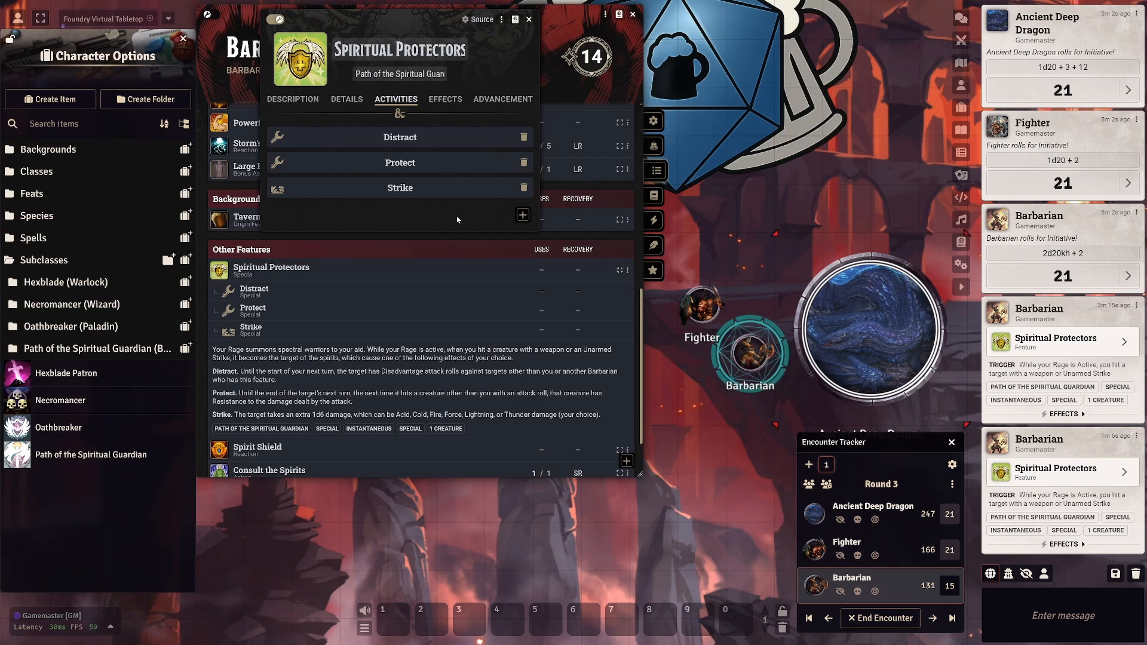
pyautogui.rightClick(405, 137)
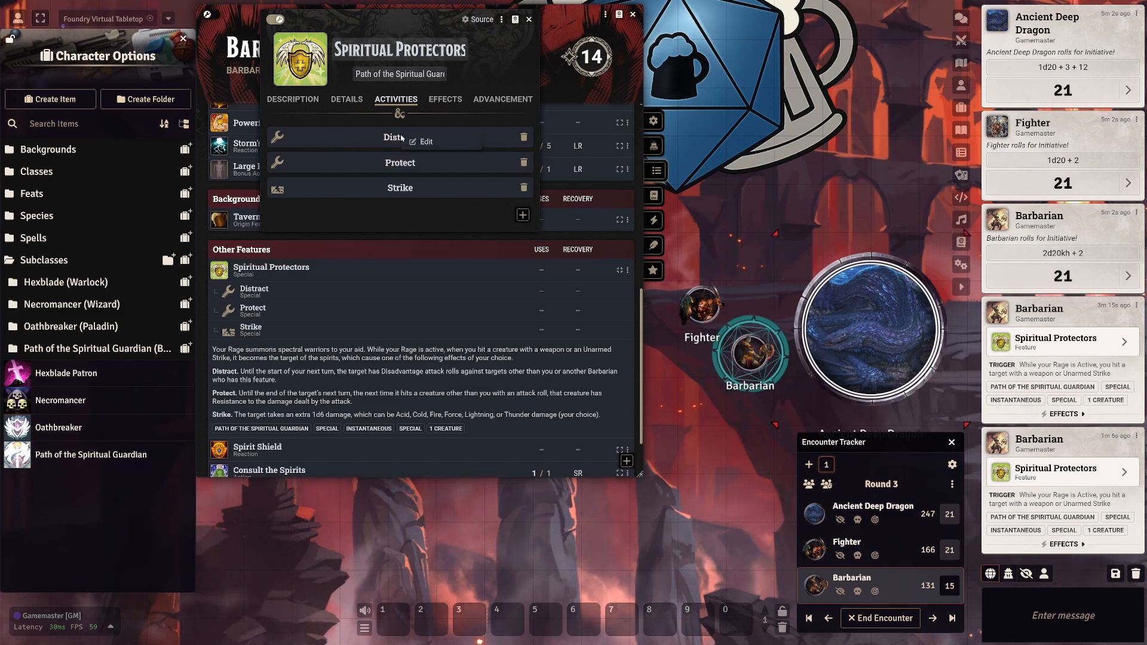
pyautogui.click(342, 218)
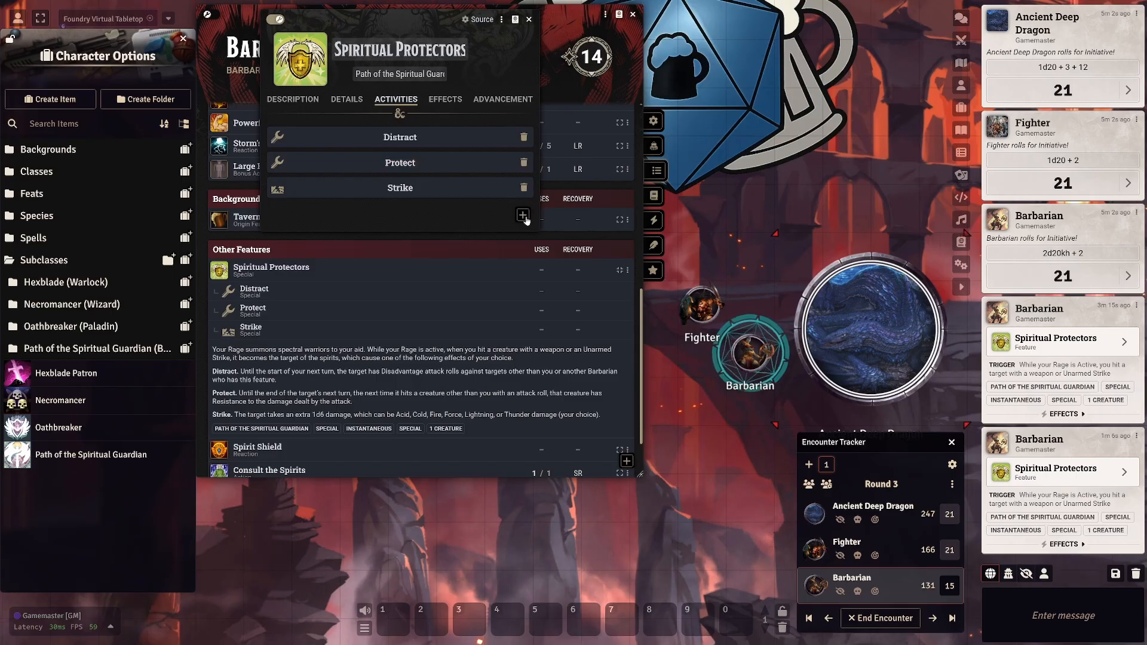
# Examine the Protect activity's activation trigger, consumption, targeting and applied effects.
pyautogui.click(400, 163)
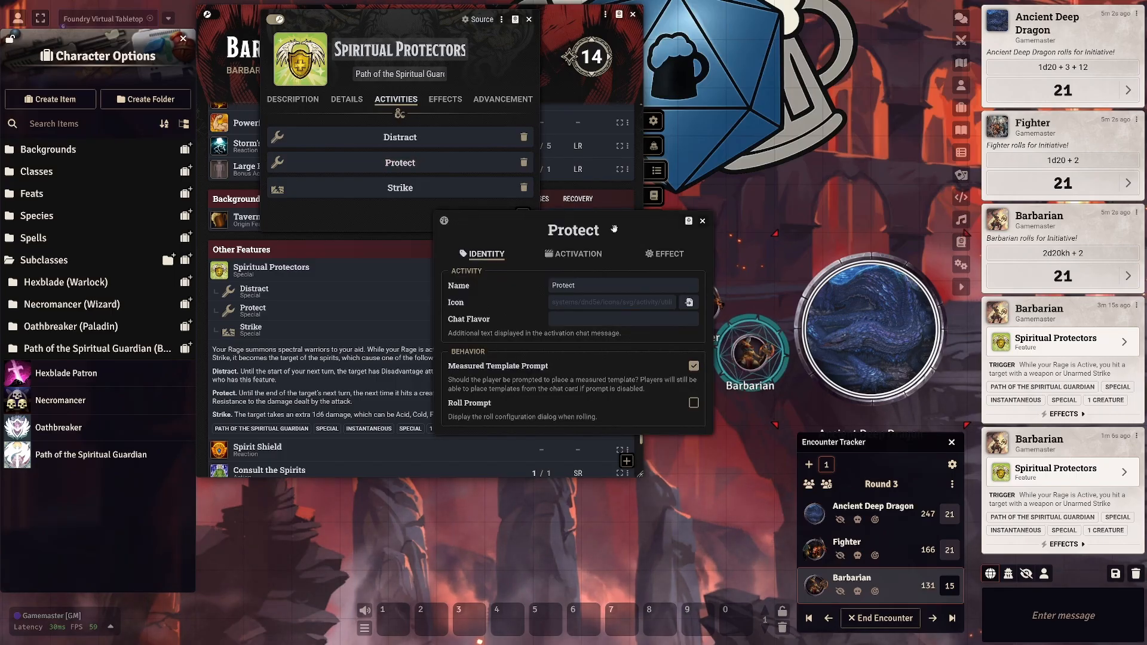
pyautogui.moveTo(671, 224); pyautogui.dragTo(800, 18)
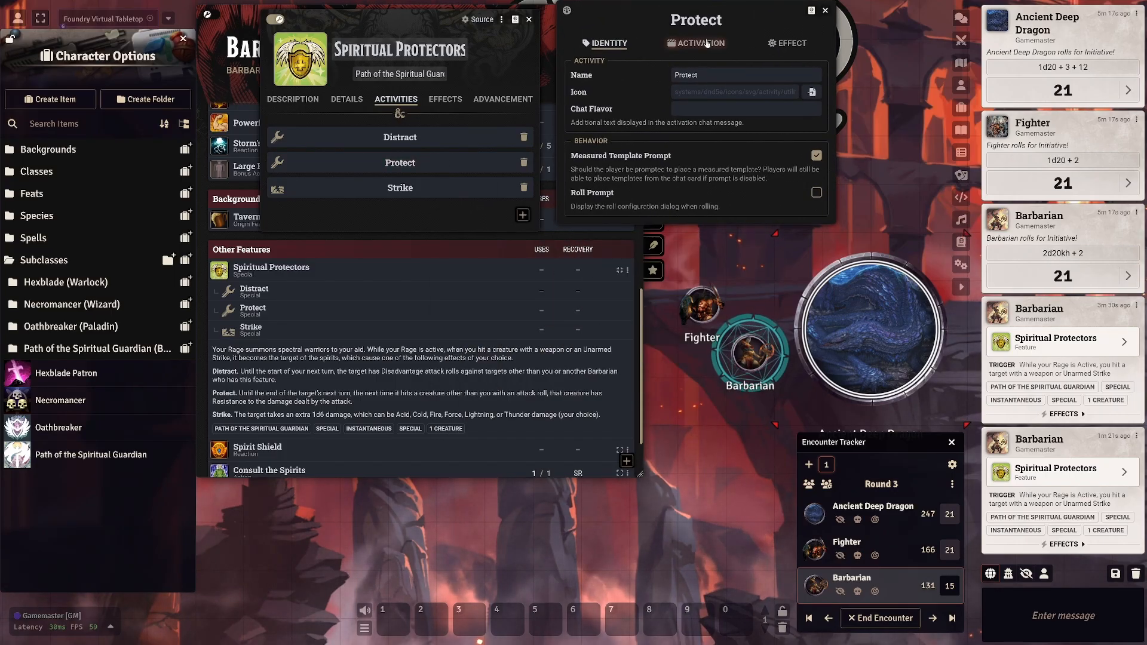
pyautogui.click(700, 43)
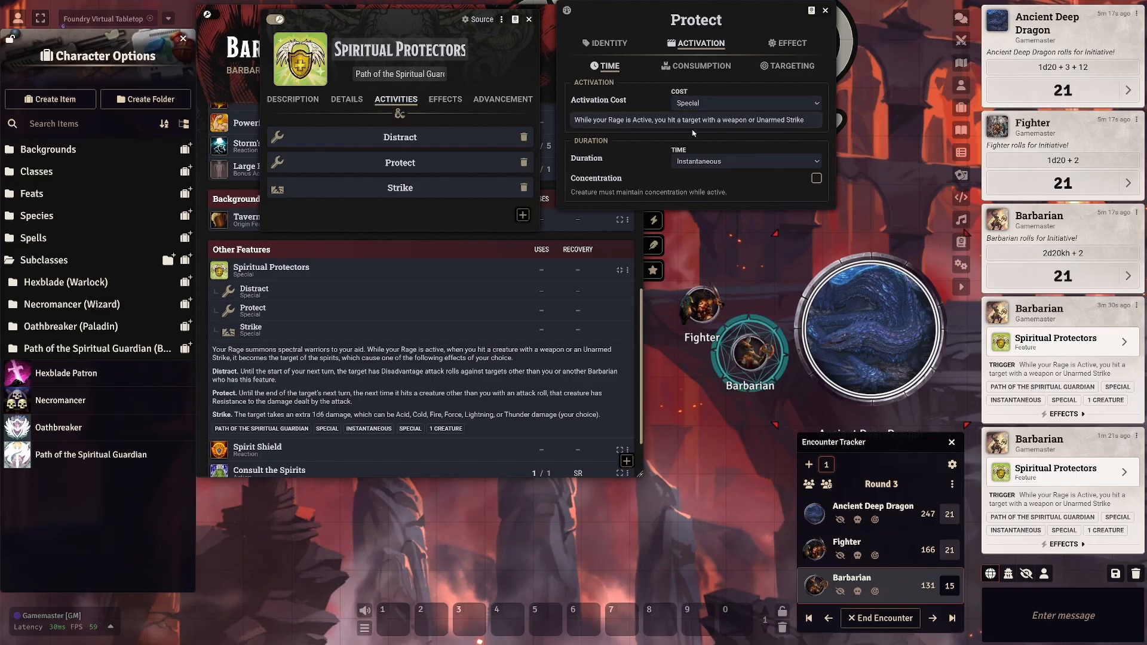
pyautogui.click(696, 66)
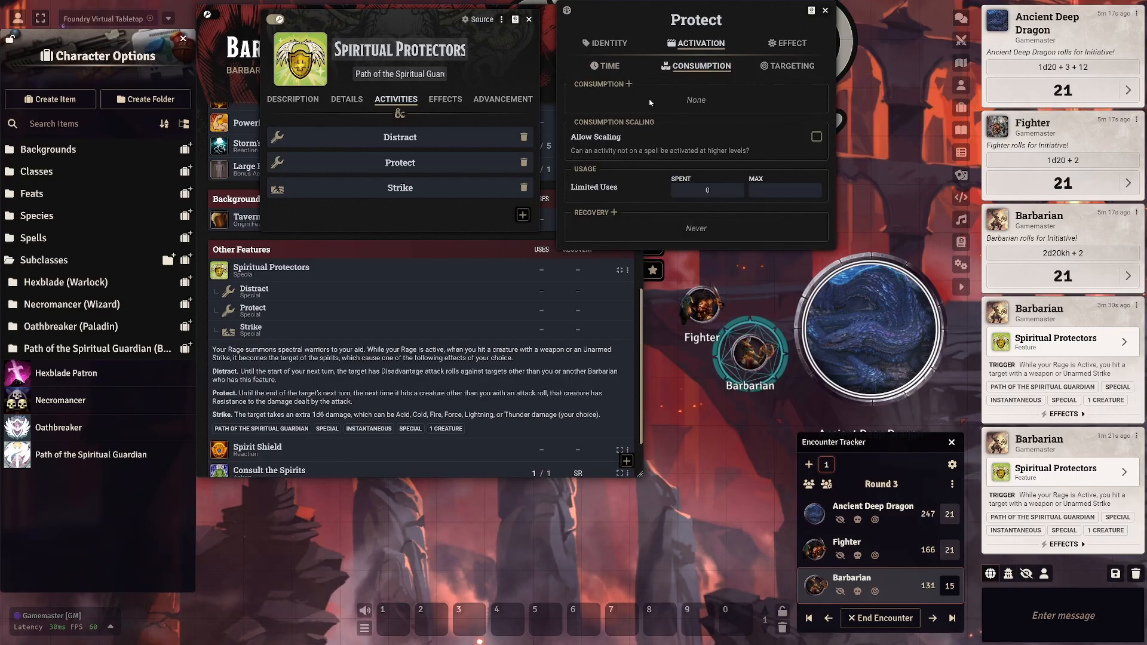
pyautogui.click(787, 67)
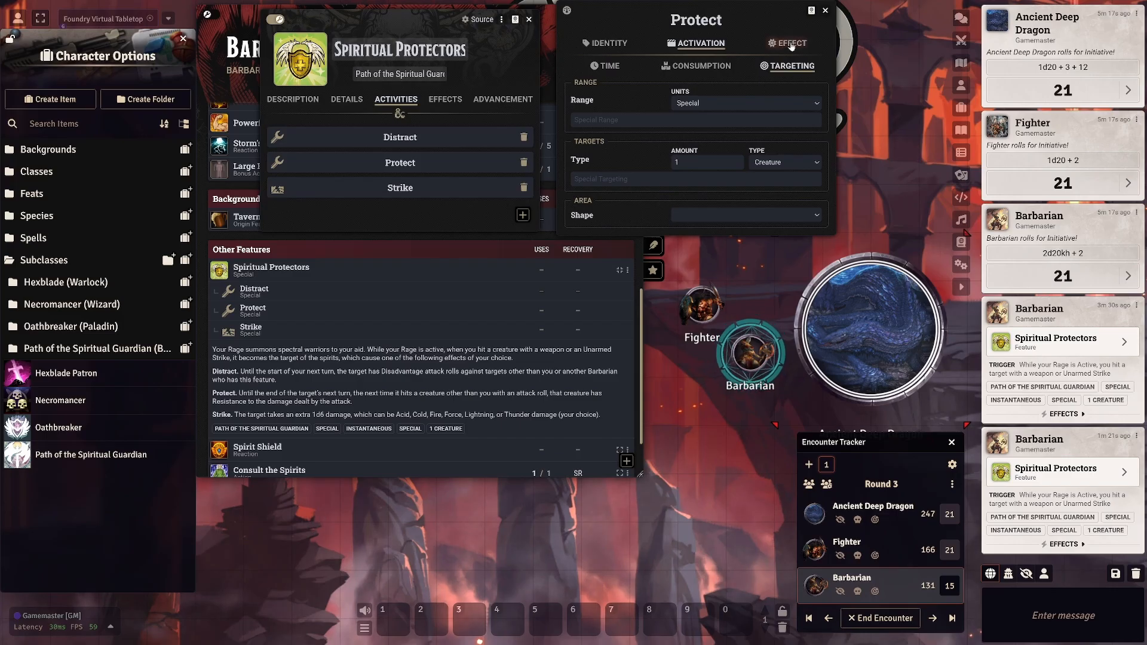
pyautogui.click(789, 44)
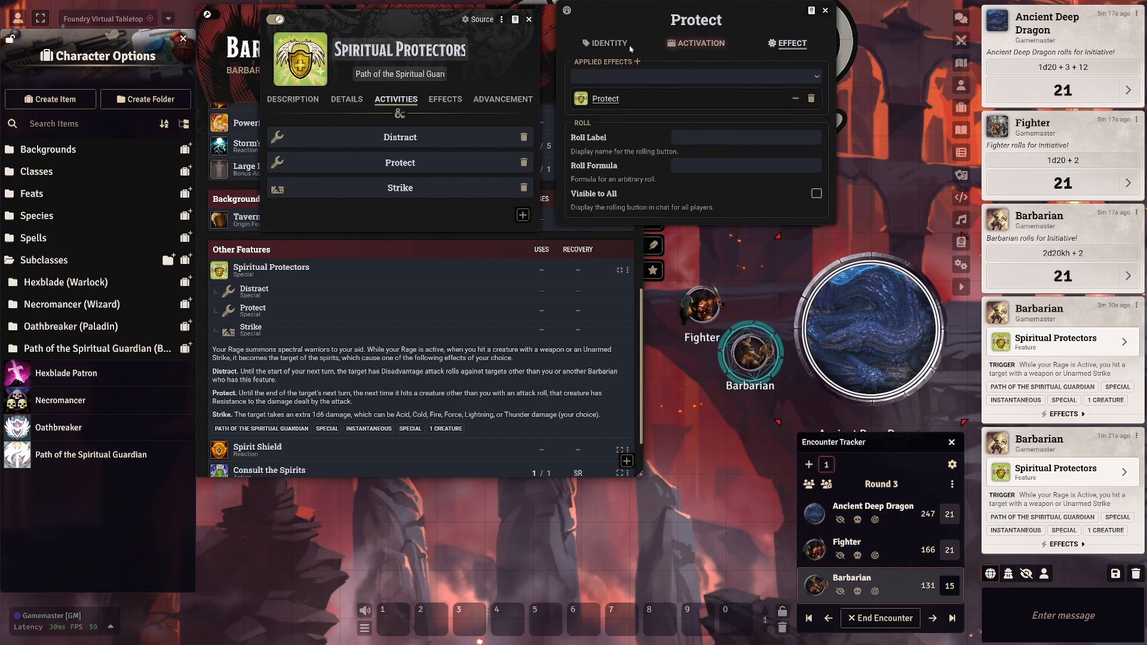
# Examine the Protect active effect's description, duration and changes.
pyautogui.click(614, 99)
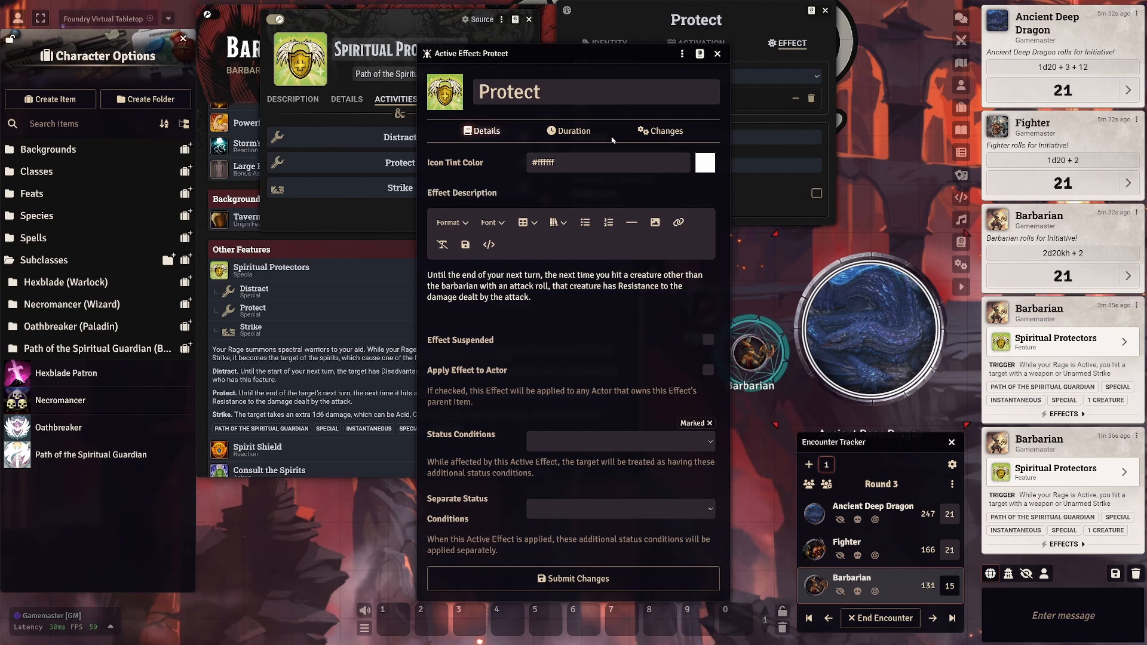
pyautogui.click(571, 131)
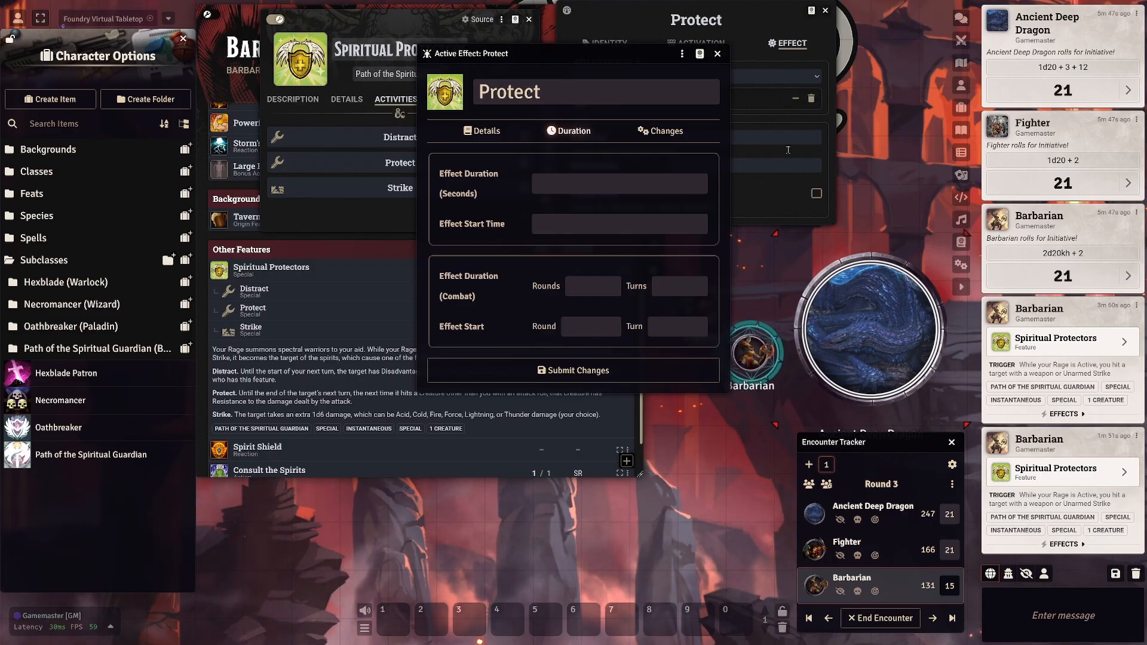
pyautogui.moveTo(559, 59); pyautogui.dragTo(556, 25)
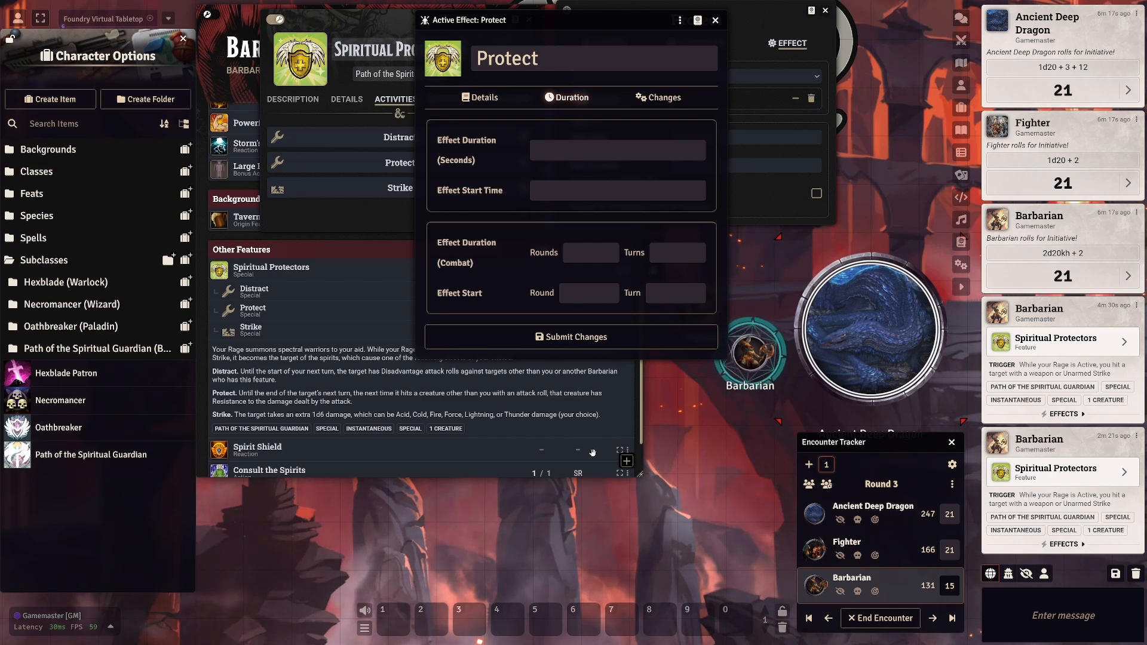
pyautogui.click(658, 97)
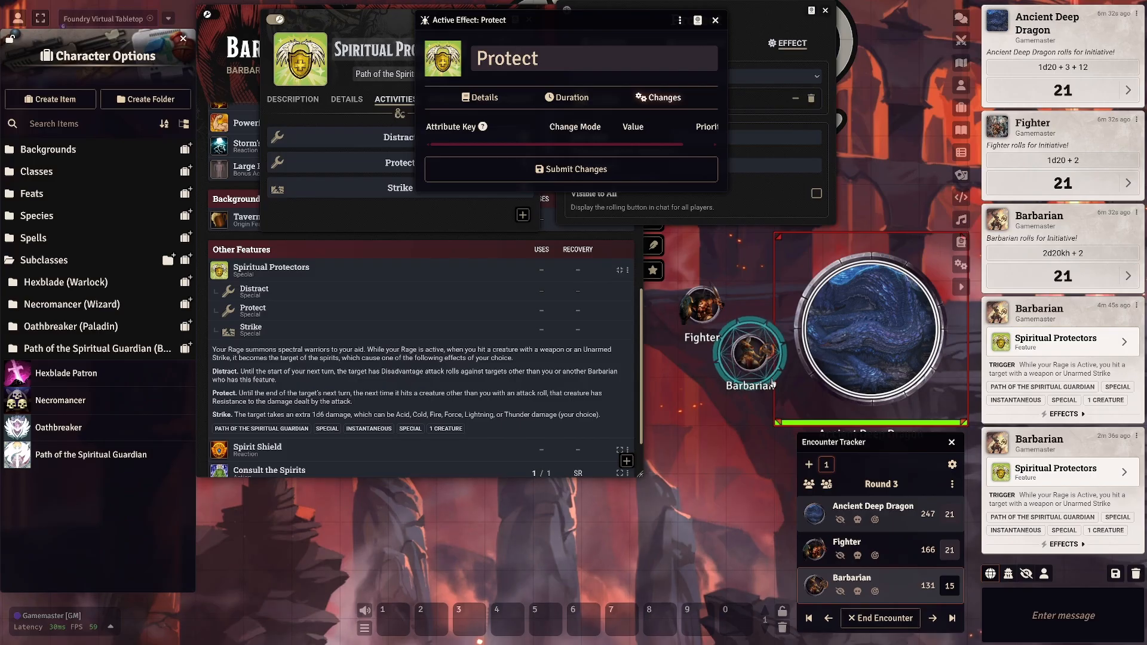
# Move the Fighter token beside the Ancient Deep Dragon, then use Protect from the Barbarian's sheet and apply its effect to the dragon.
pyautogui.moveTo(698, 299); pyautogui.dragTo(761, 264)
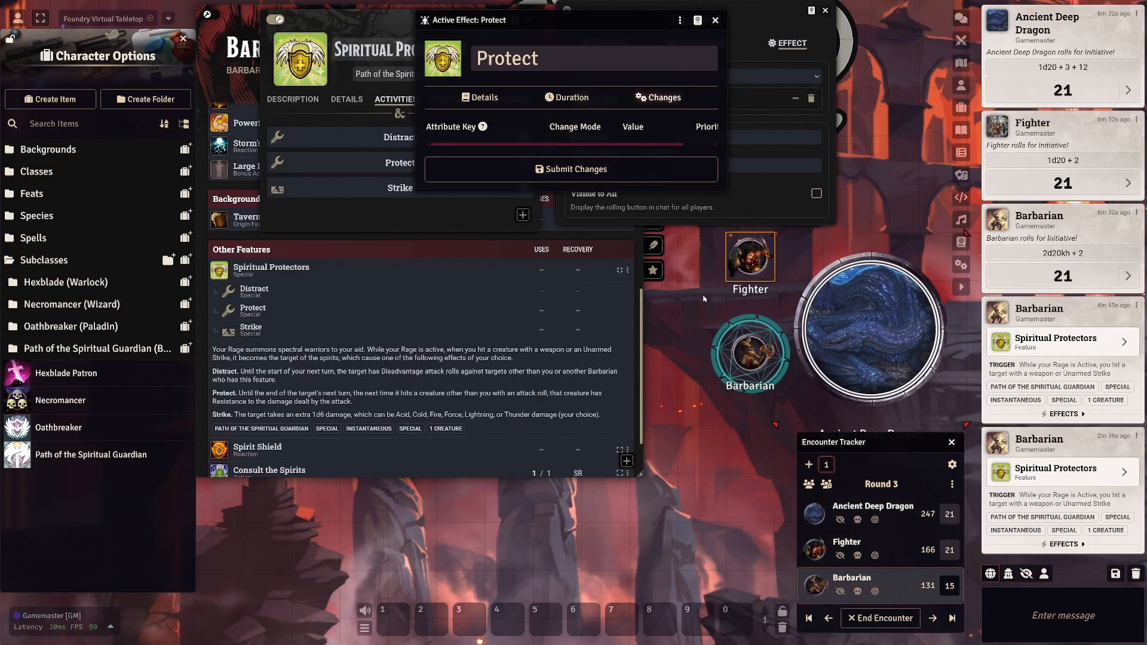
pyautogui.click(895, 332)
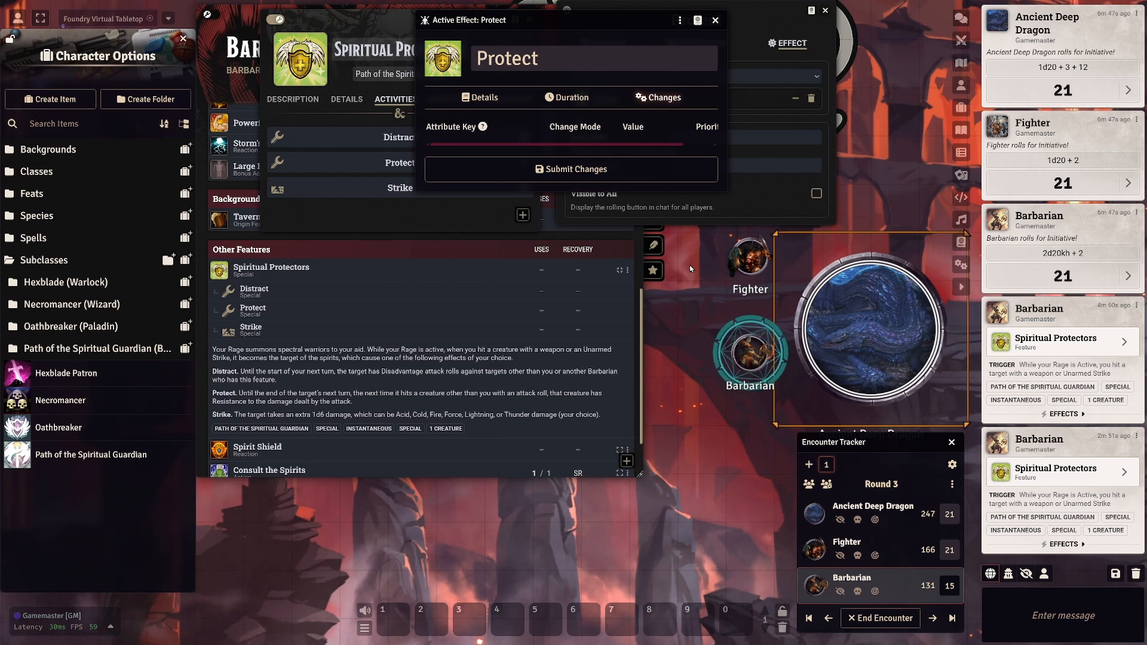
pyautogui.moveTo(747, 263)
pyautogui.mouseDown()
pyautogui.moveTo(710, 302)
pyautogui.moveTo(745, 285)
pyautogui.mouseUp()
pyautogui.click(741, 349)
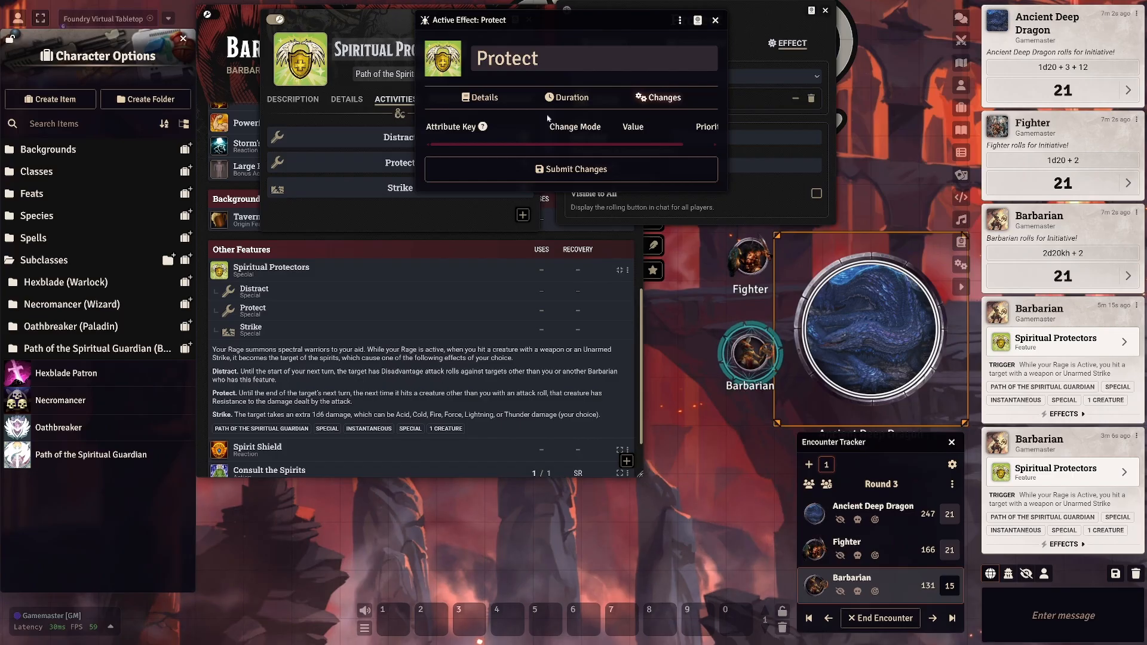
pyautogui.click(245, 312)
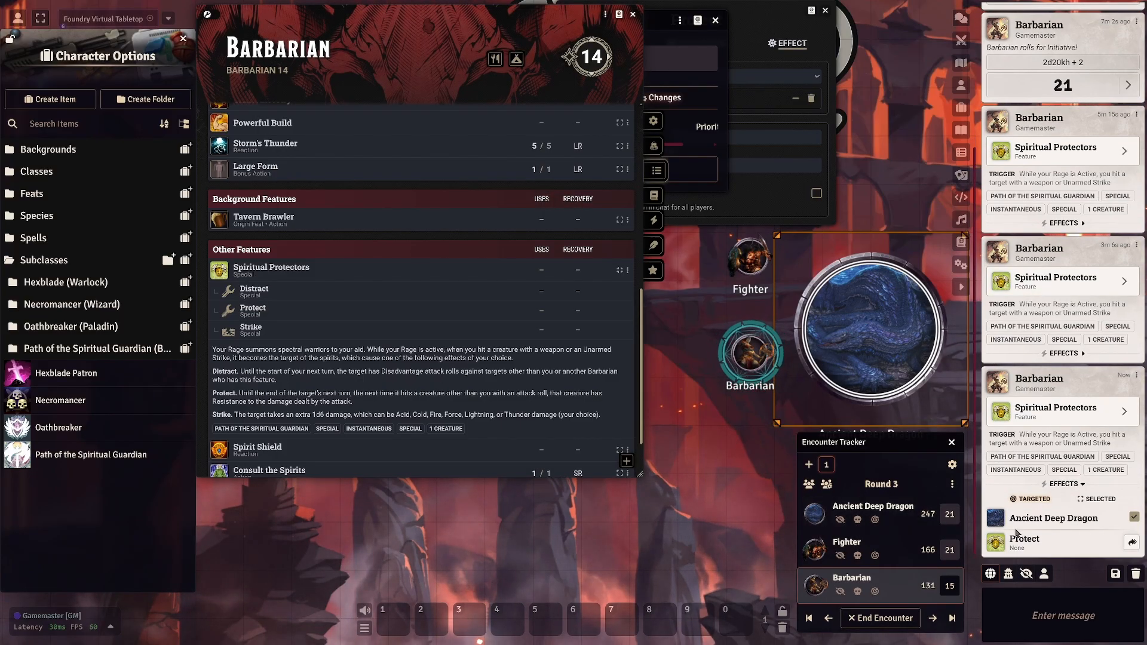
pyautogui.click(1132, 543)
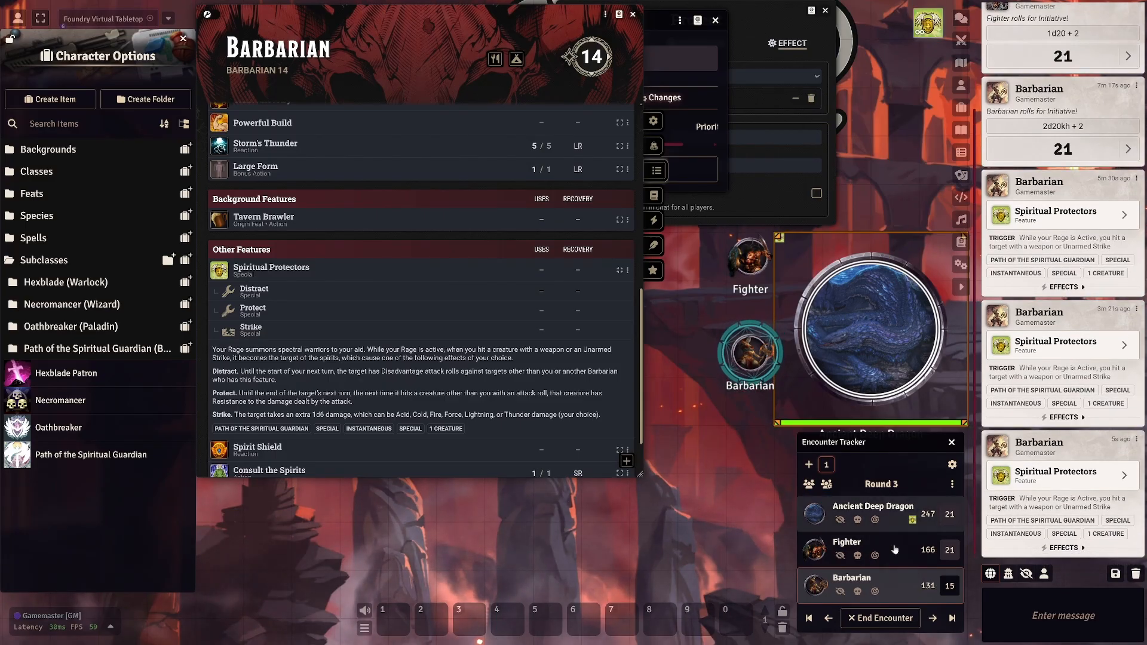
# Advance the encounter to the Ancient Deep Dragon's turn in round 4 and read its Protect effect description.
pyautogui.click(933, 618)
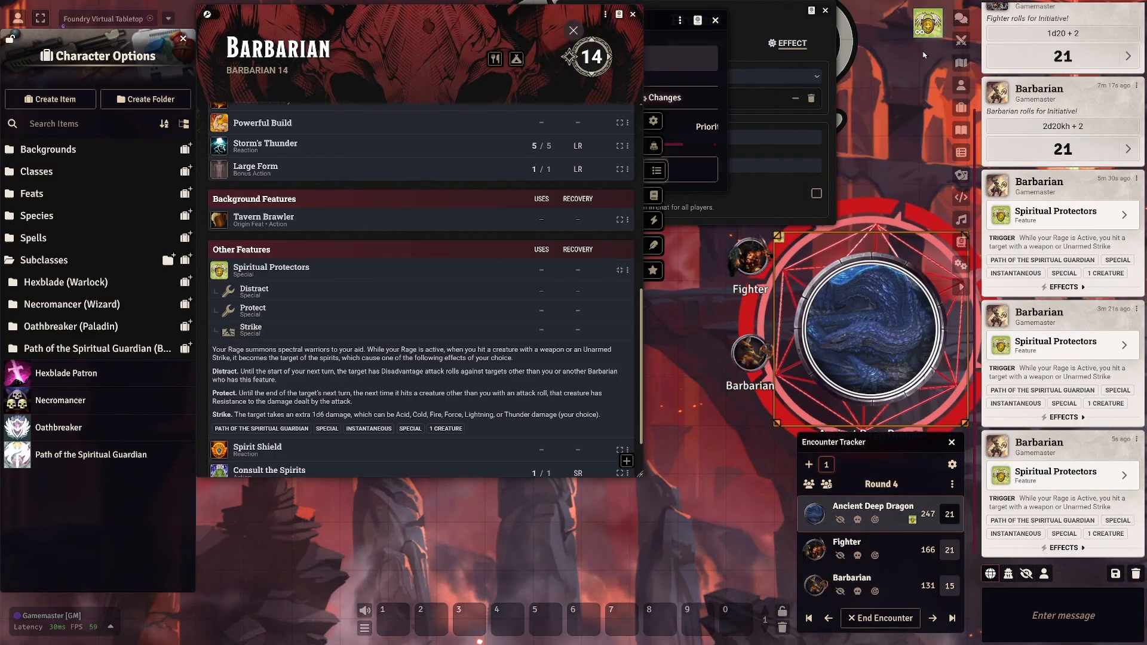
pyautogui.moveTo(929, 32)
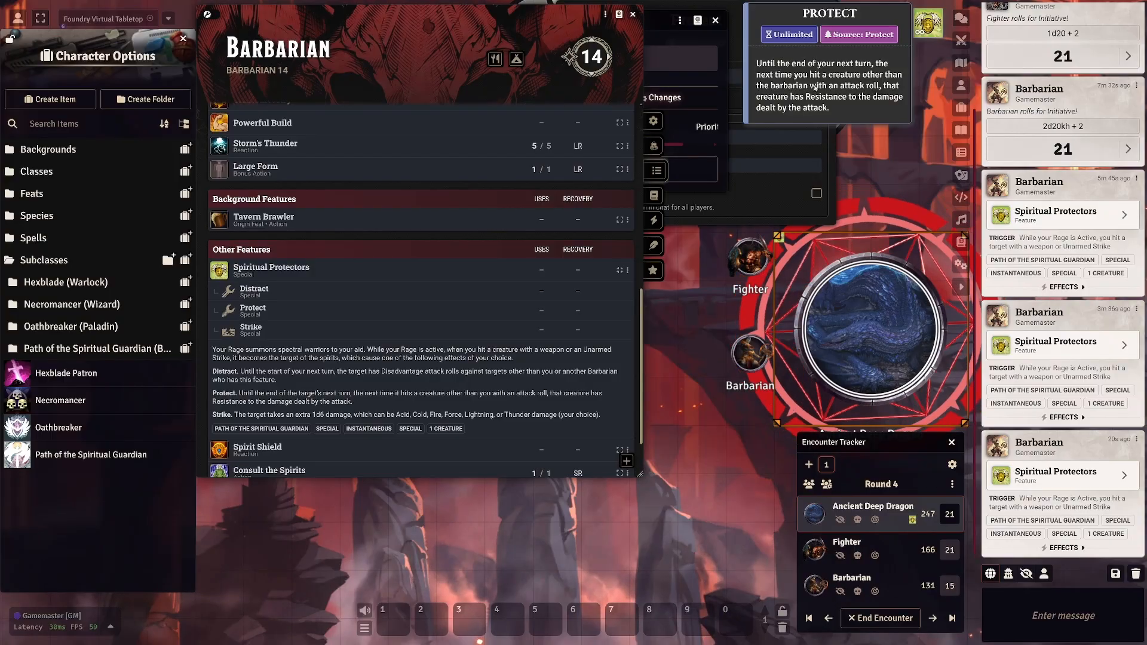
# Clear the scene by closing the Protect and Spiritual Protectors windows and minimizing the Barbarian's sheet.
pyautogui.click(768, 203)
pyautogui.moveTo(771, 20); pyautogui.dragTo(490, 46)
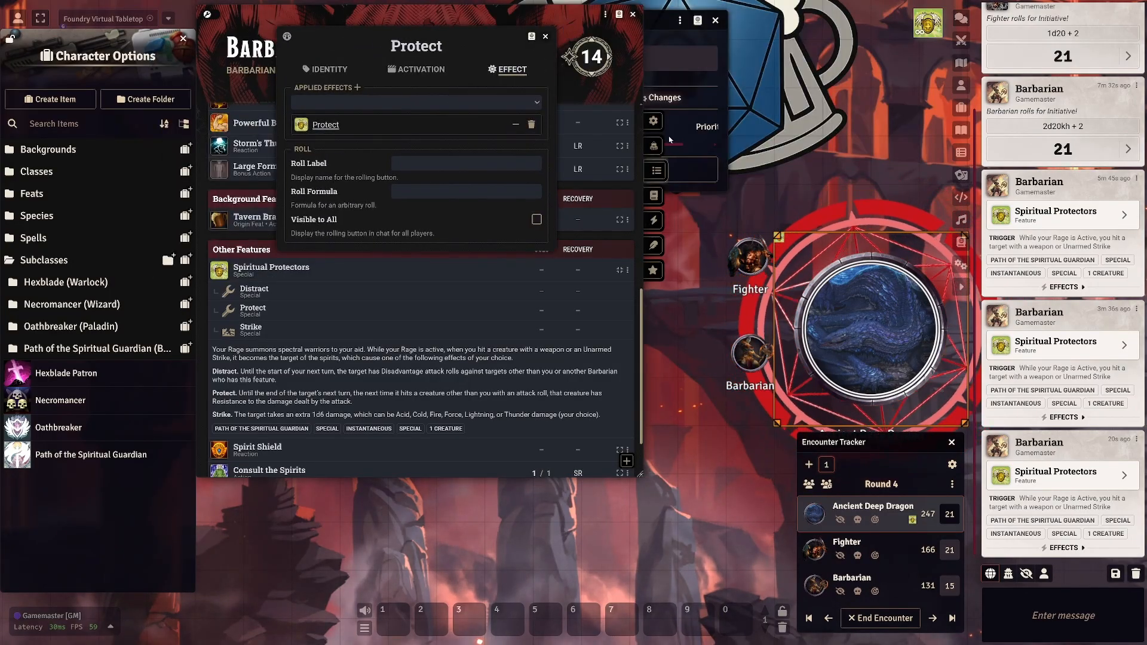
pyautogui.click(666, 26)
pyautogui.click(715, 20)
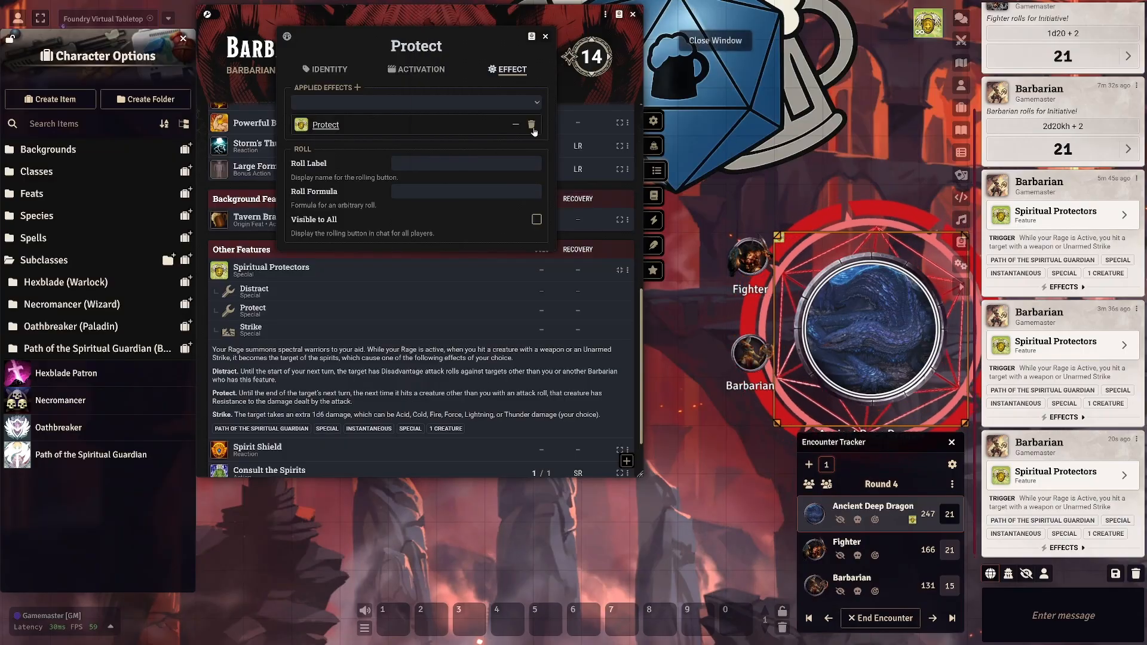
pyautogui.click(545, 36)
pyautogui.doubleClick(567, 13)
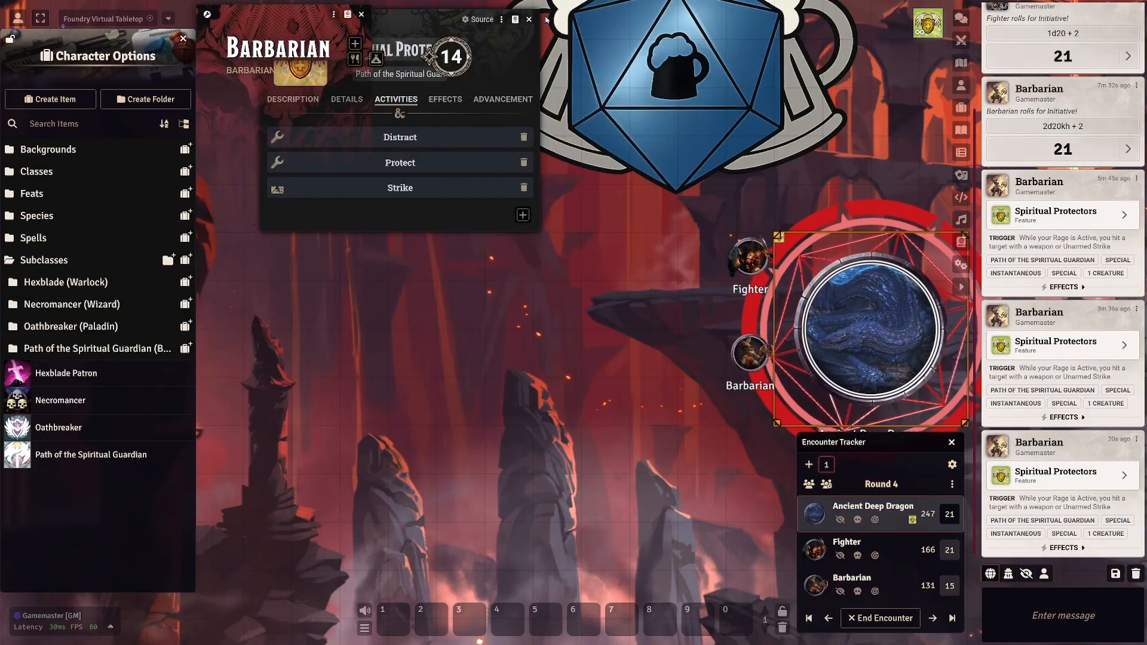
pyautogui.scroll(-2, 676, 395)
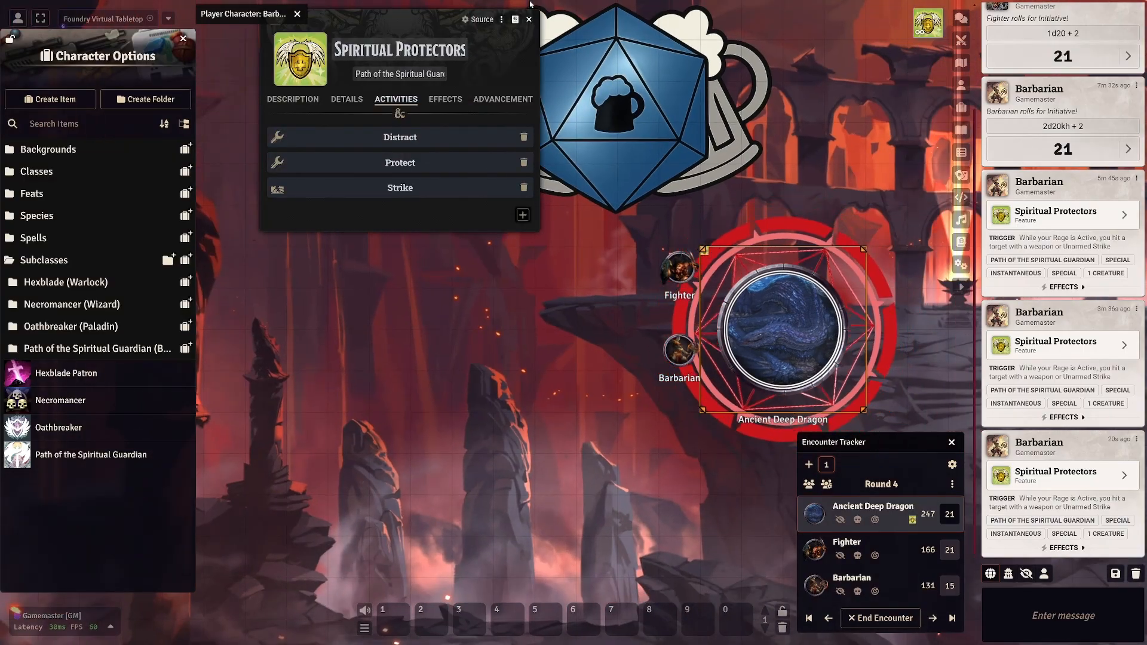
pyautogui.click(529, 18)
# Roll normal damage for the Ancient Deep Dragon's Rend attack with a public roll, against the Fighter.
pyautogui.doubleClick(861, 329)
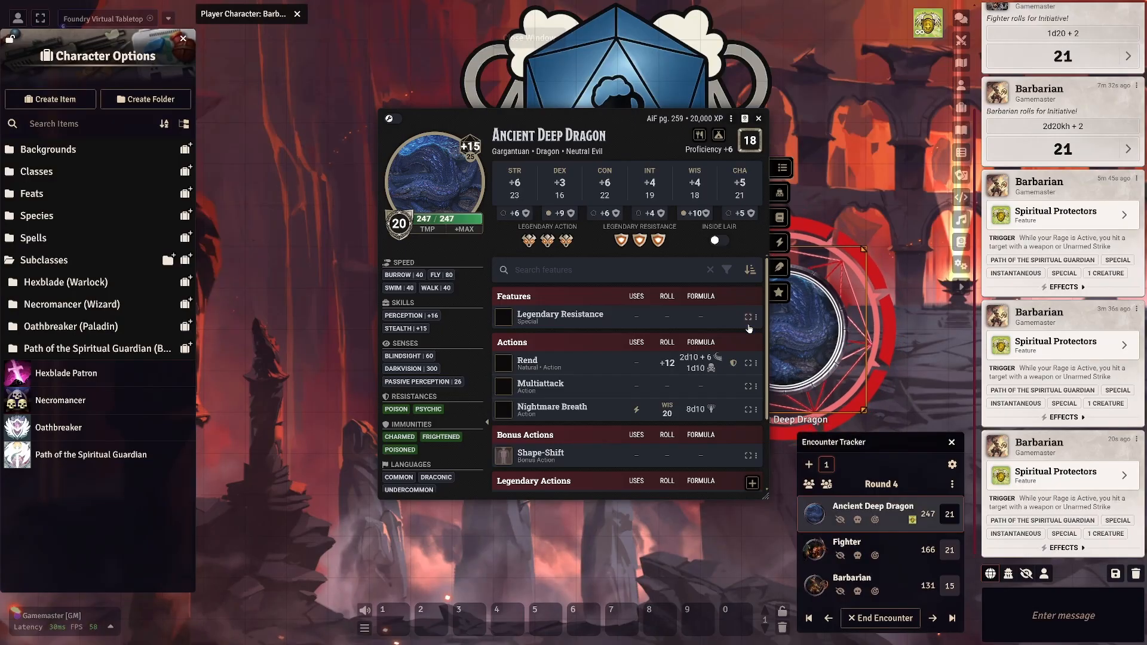
pyautogui.scroll(-3, 556, 389)
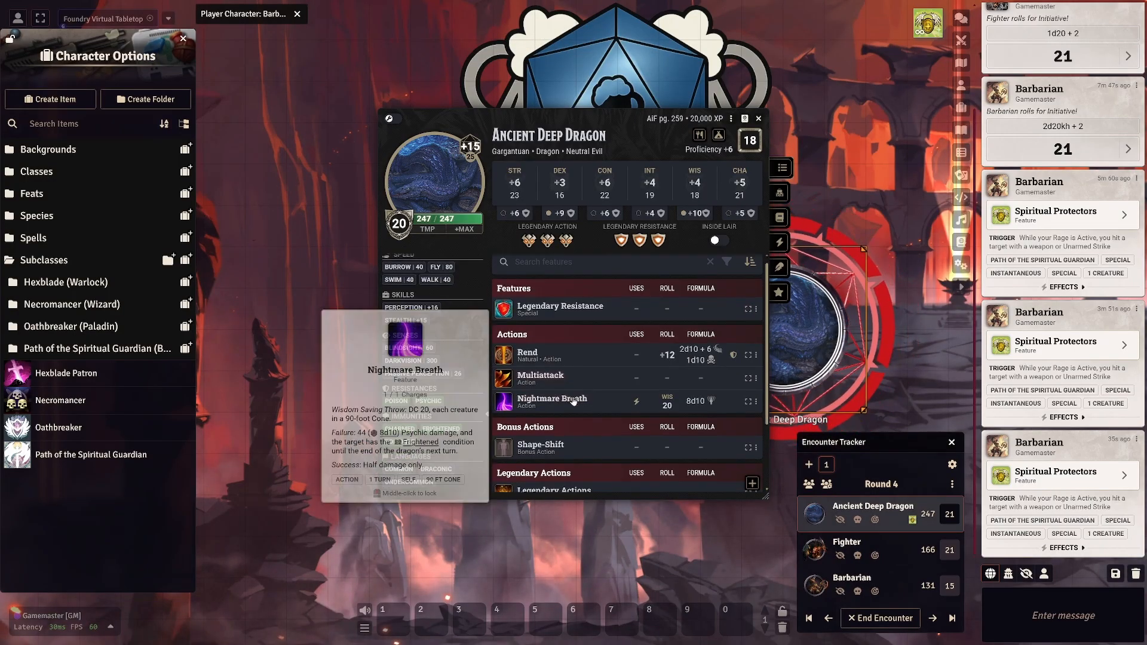
pyautogui.moveTo(530, 275)
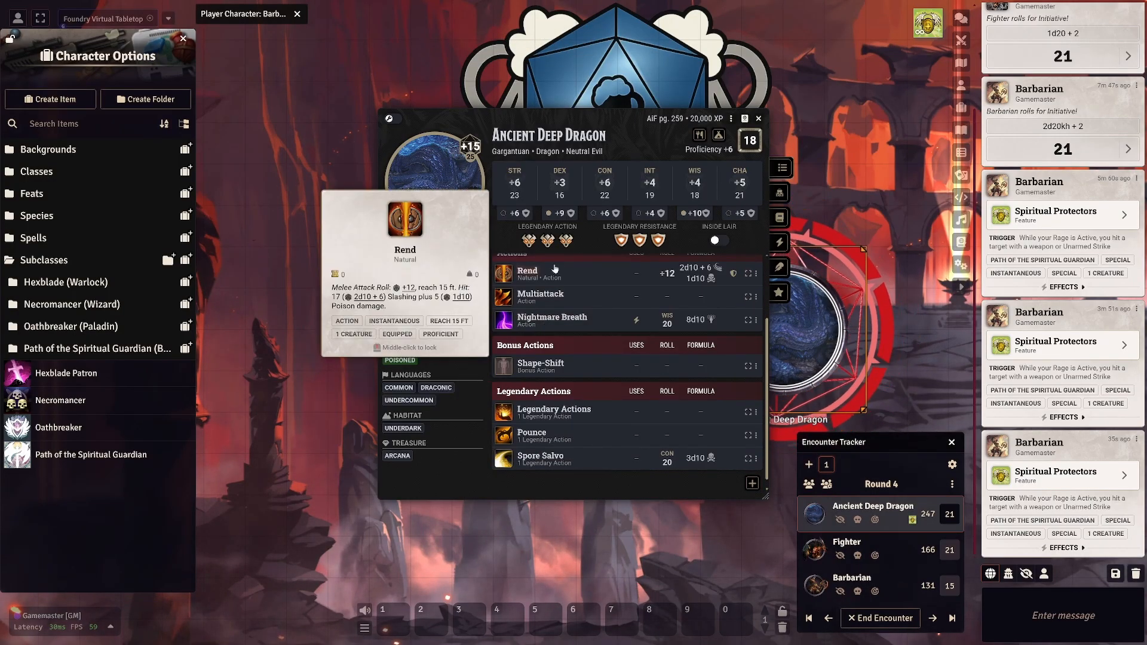
pyautogui.click(580, 276)
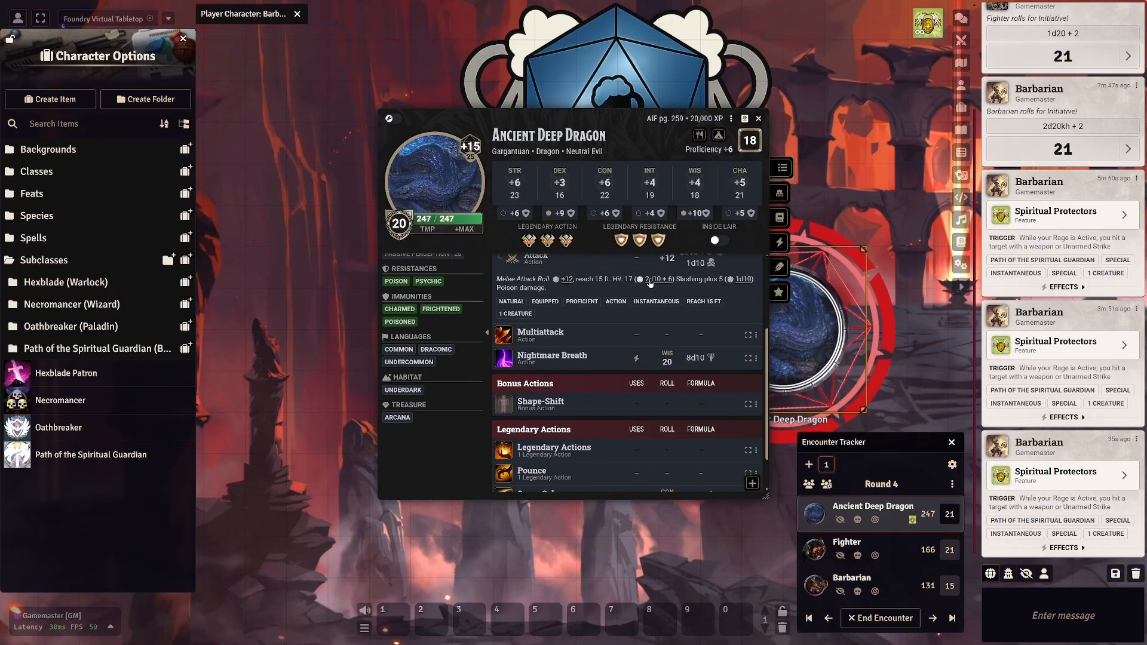
pyautogui.click(650, 280)
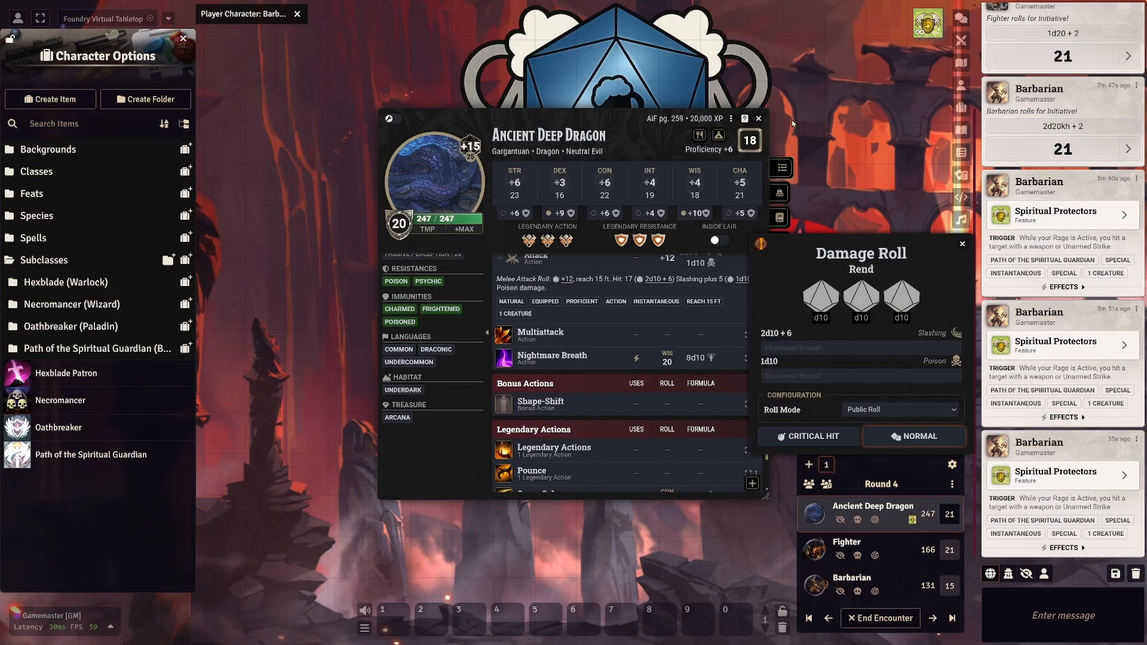
pyautogui.click(759, 120)
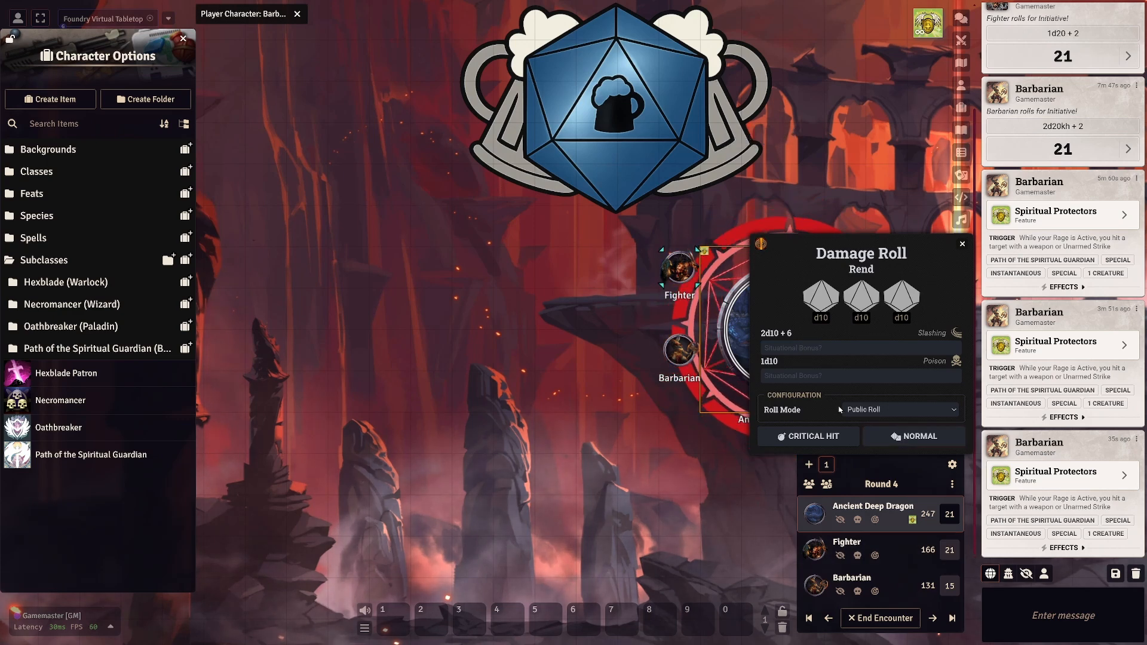
pyautogui.click(895, 437)
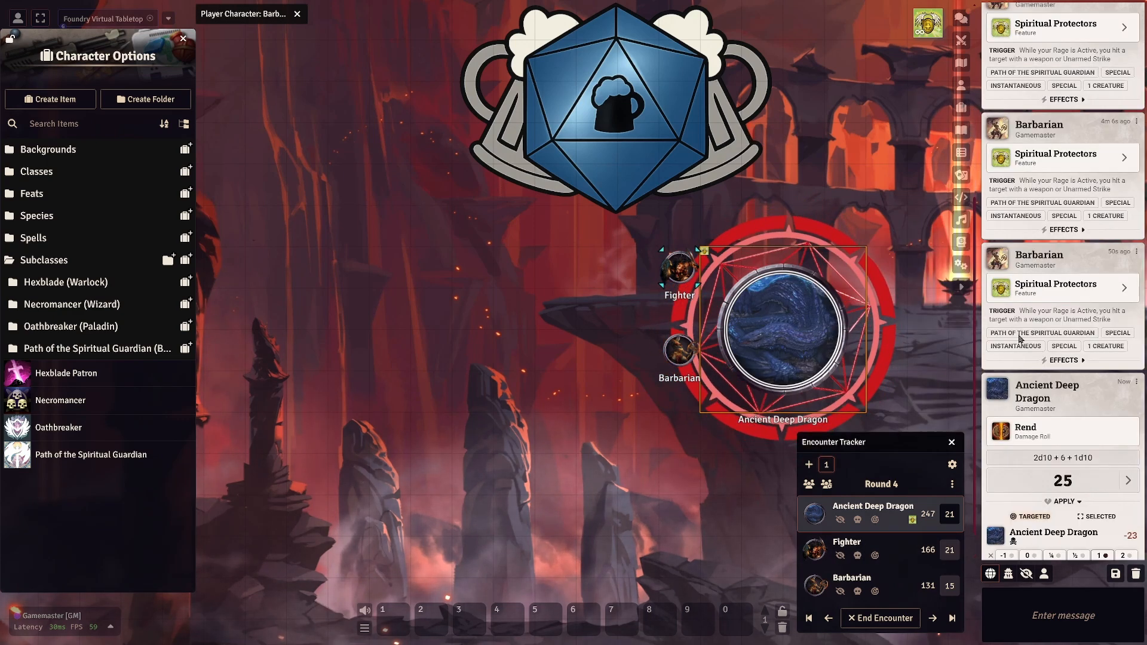
# Apply the Rend damage to the selected Fighter at the ½ multiplier, then expand the roll's damage breakdown.
pyautogui.click(679, 269)
pyautogui.scroll(3, 755, 392)
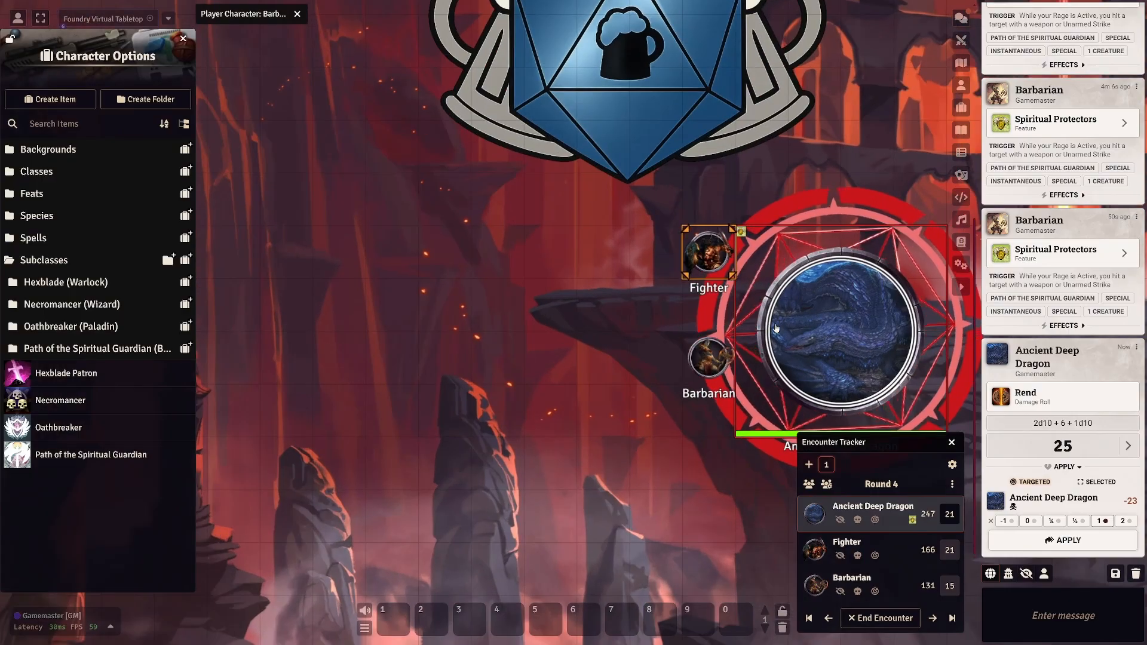
pyautogui.moveTo(425, 341); pyautogui.dragTo(369, 322)
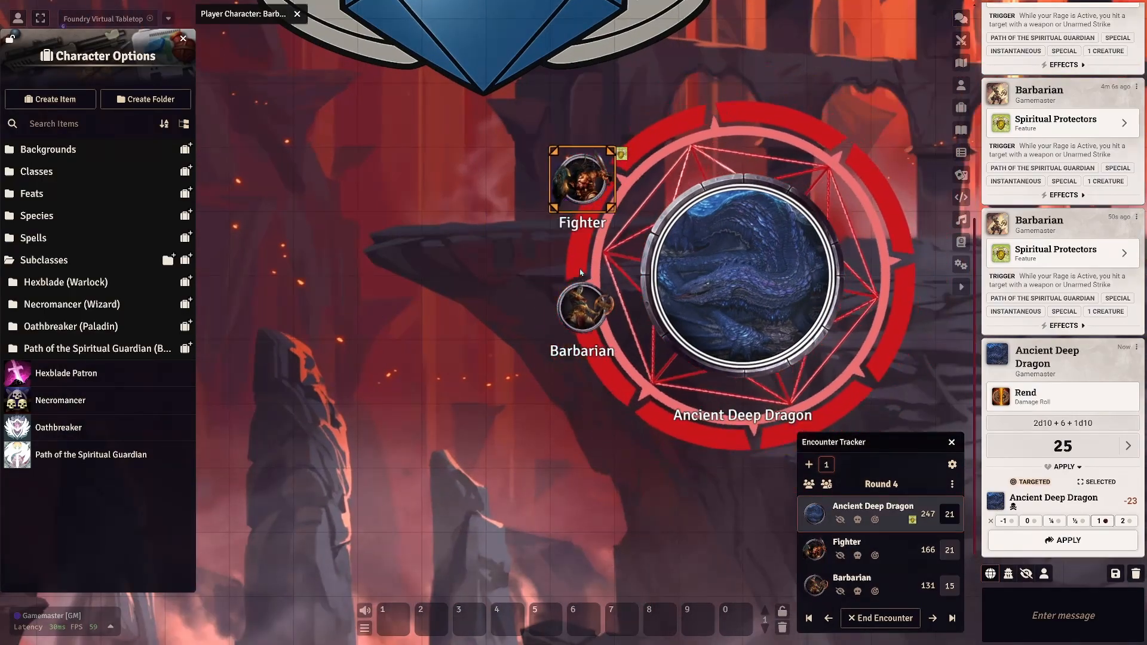
pyautogui.click(647, 201)
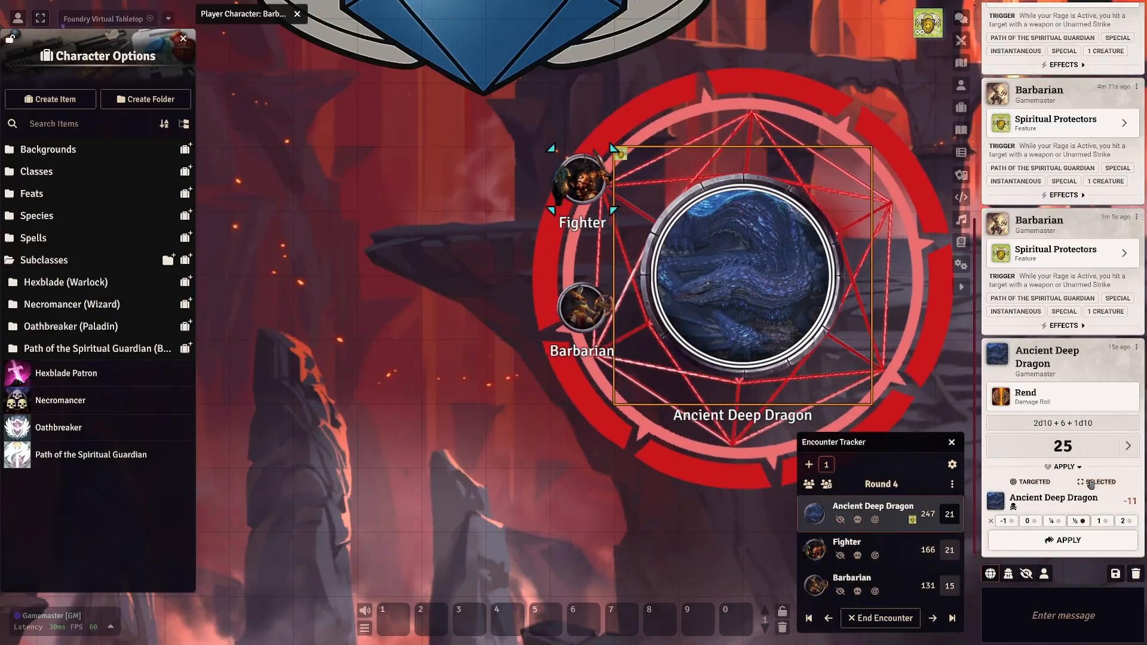
pyautogui.click(582, 179)
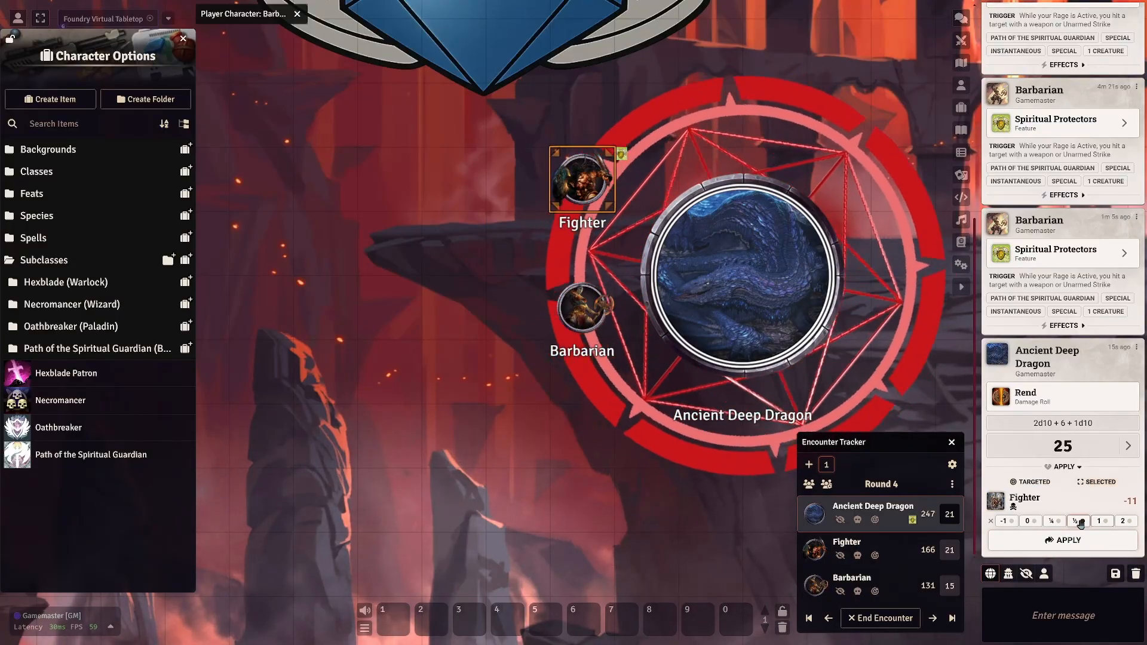
pyautogui.click(1064, 540)
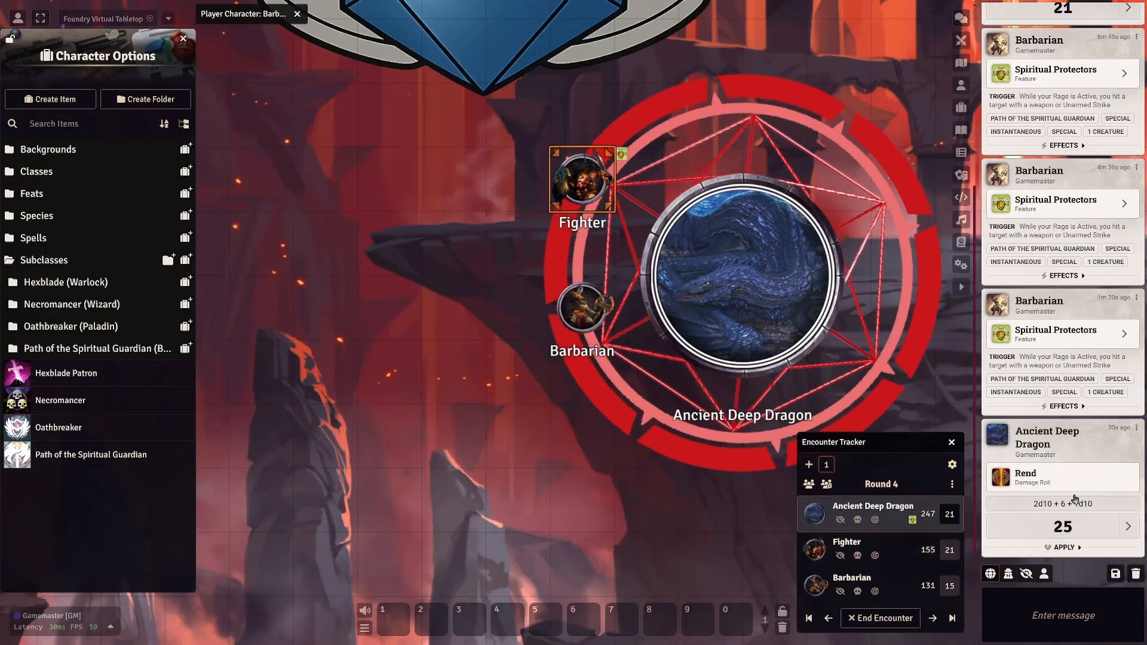
pyautogui.click(1067, 507)
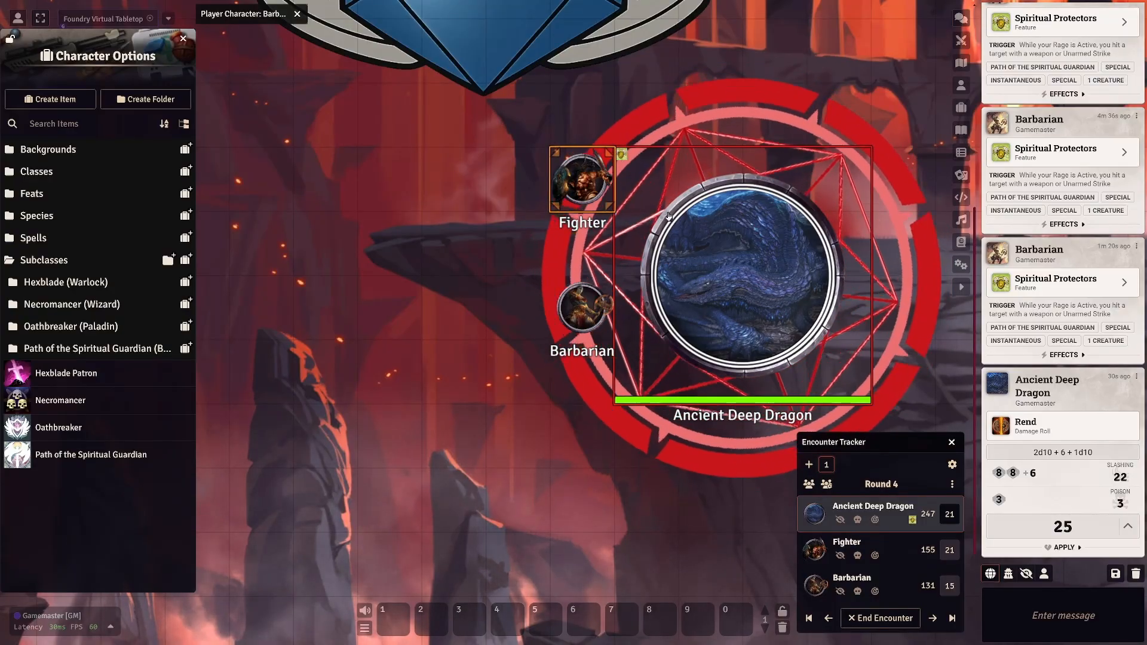
# Delete the Protect active effect from the Ancient Deep Dragon and confirm the deletion.
pyautogui.click(751, 282)
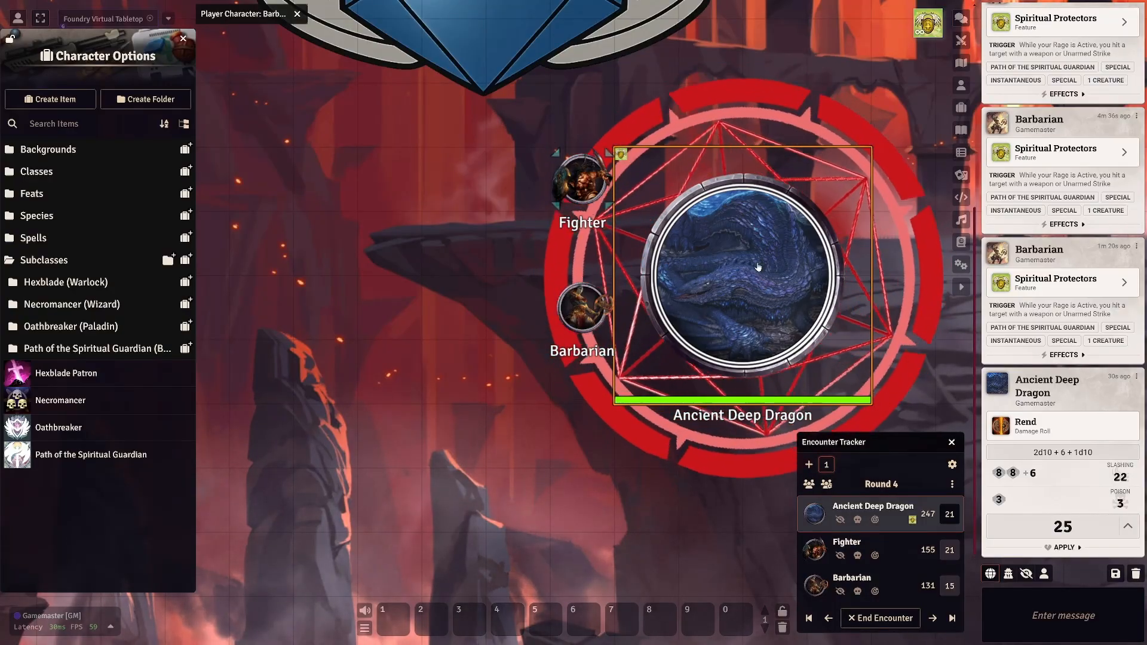
pyautogui.rightClick(928, 24)
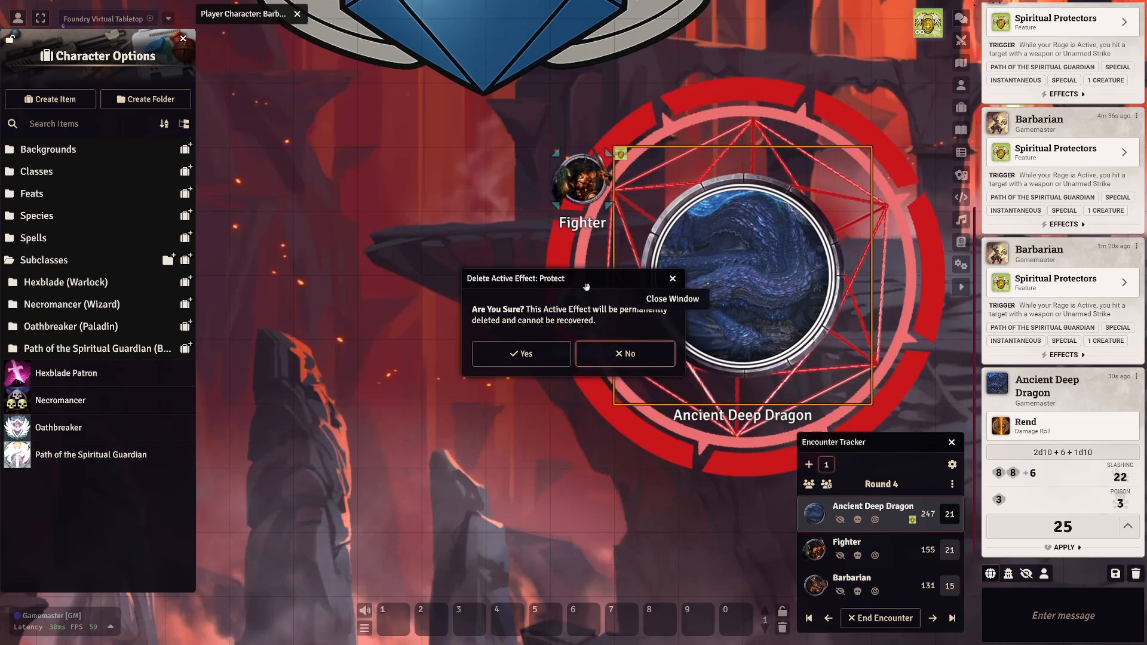
pyautogui.click(512, 366)
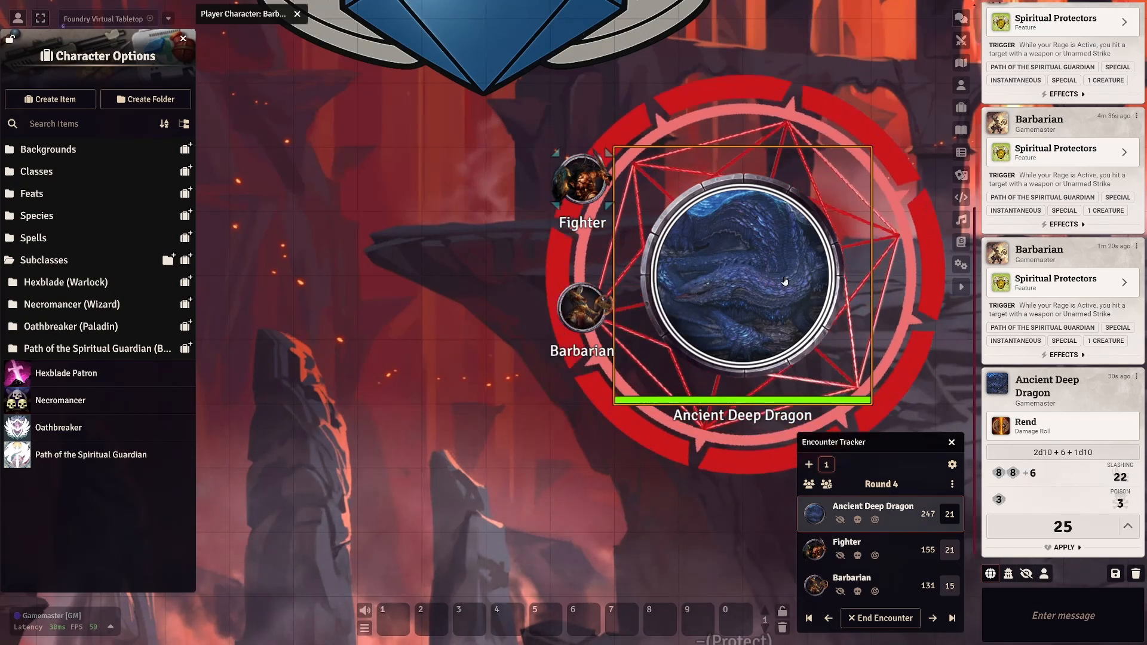
# Restore the Barbarian's sheet, open Spiritual Protectors for editing, and view the activity types available without creating one.
pyautogui.doubleClick(256, 14)
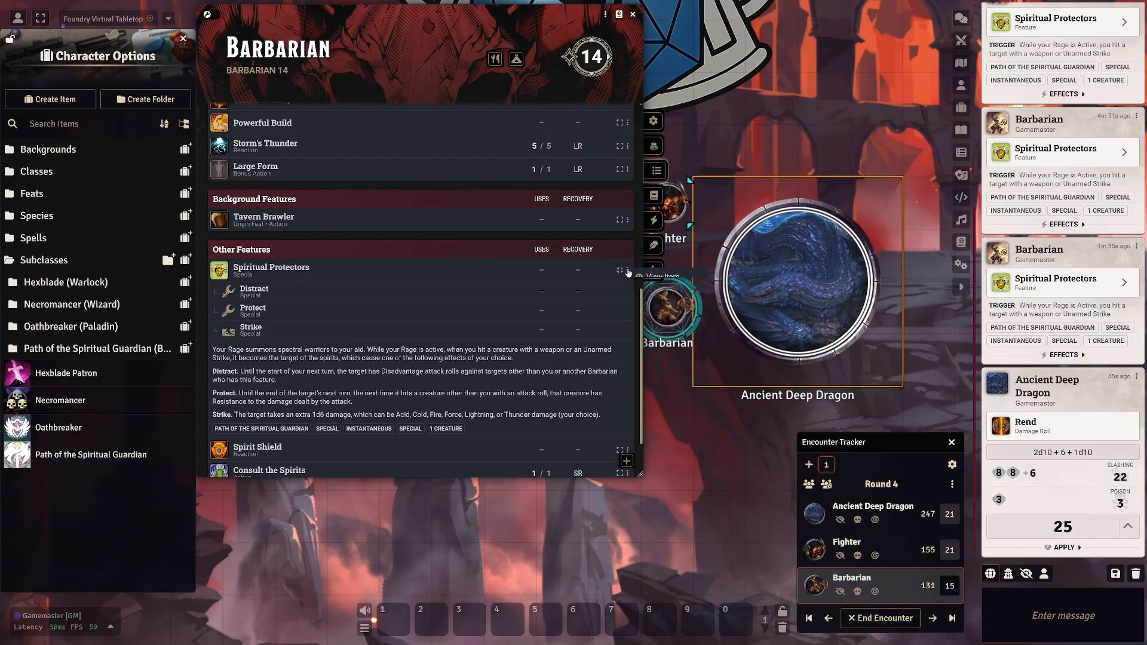
pyautogui.click(652, 295)
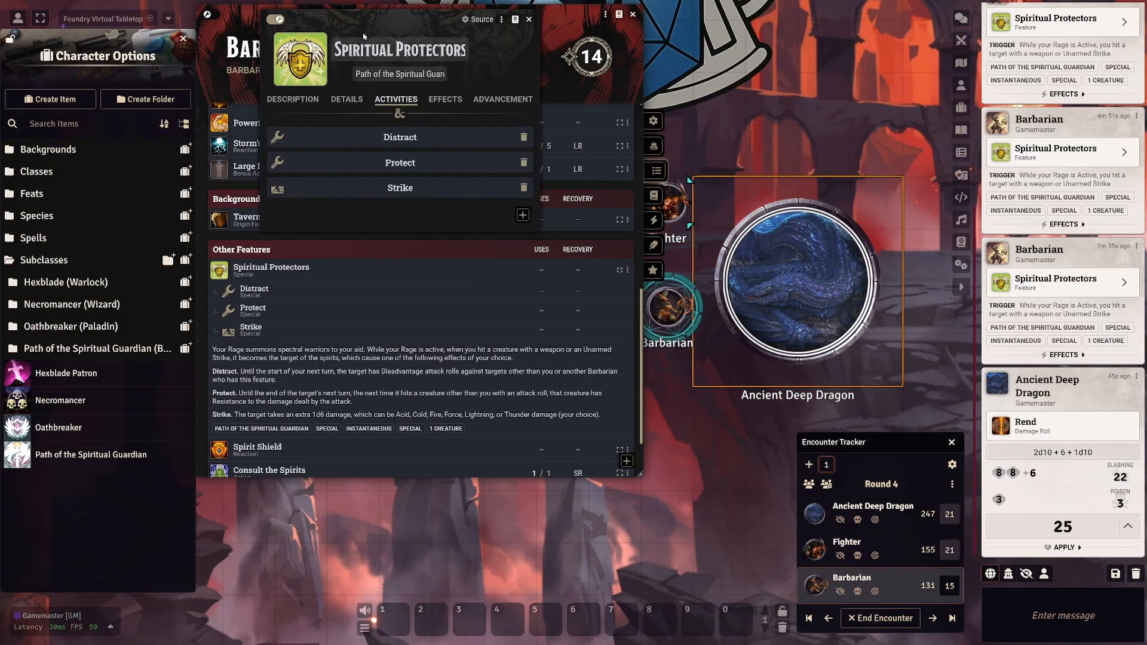
pyautogui.moveTo(370, 19); pyautogui.dragTo(413, 14)
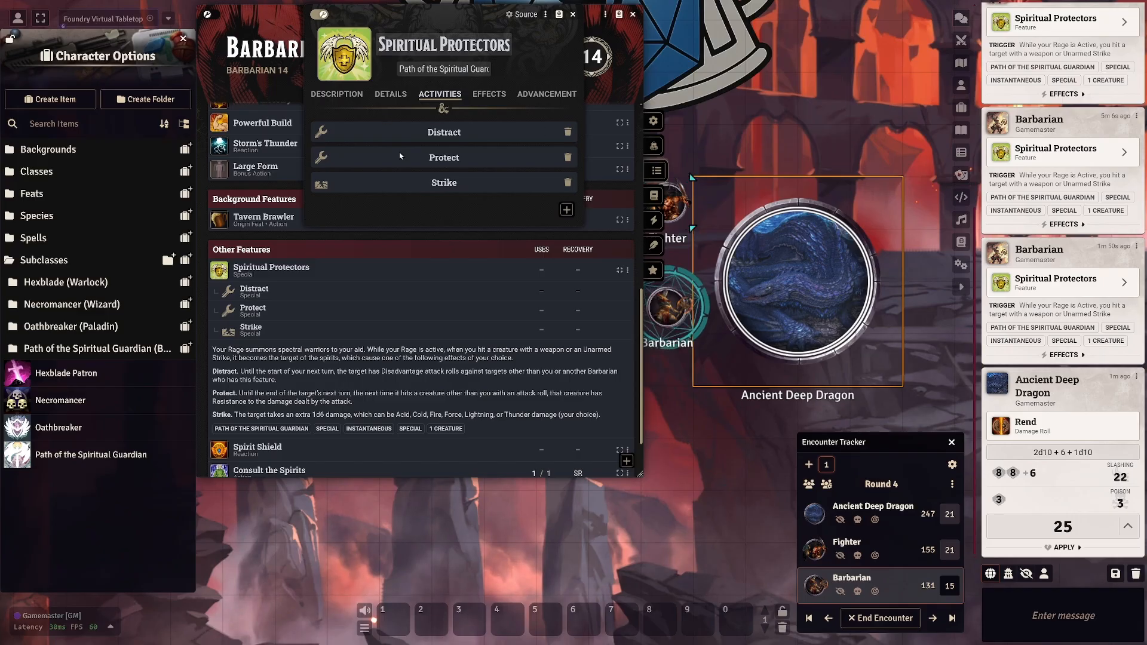
pyautogui.click(567, 209)
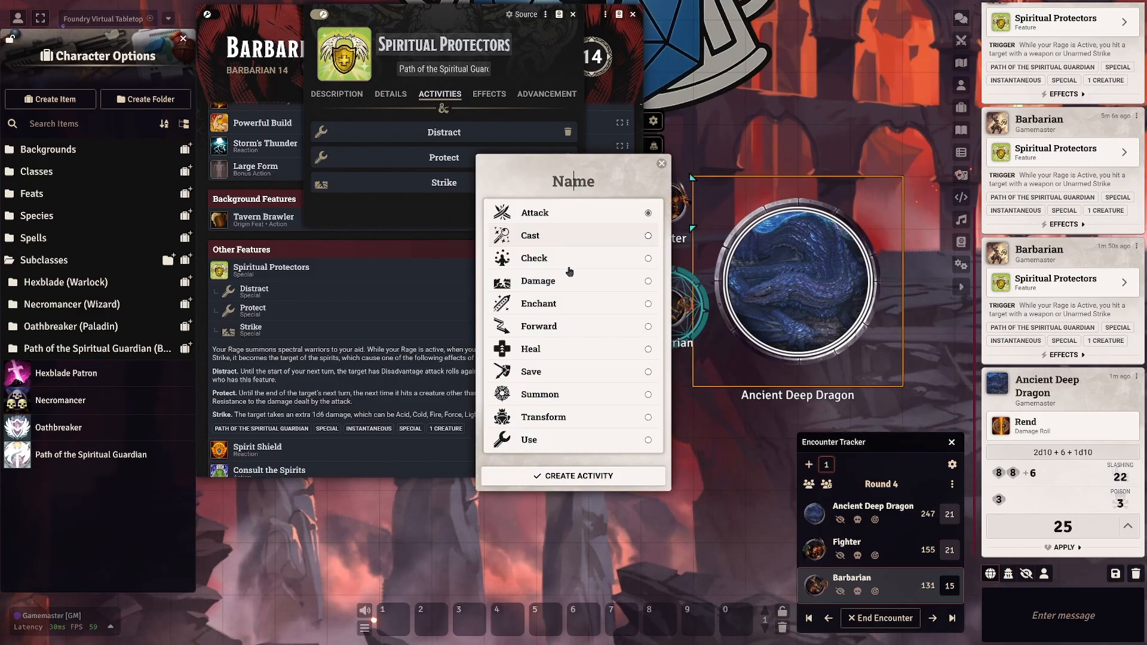
pyautogui.click(661, 166)
# Examine the Strike activity's activation trigger, consumption, targeting, damage dice and damage types.
pyautogui.click(443, 184)
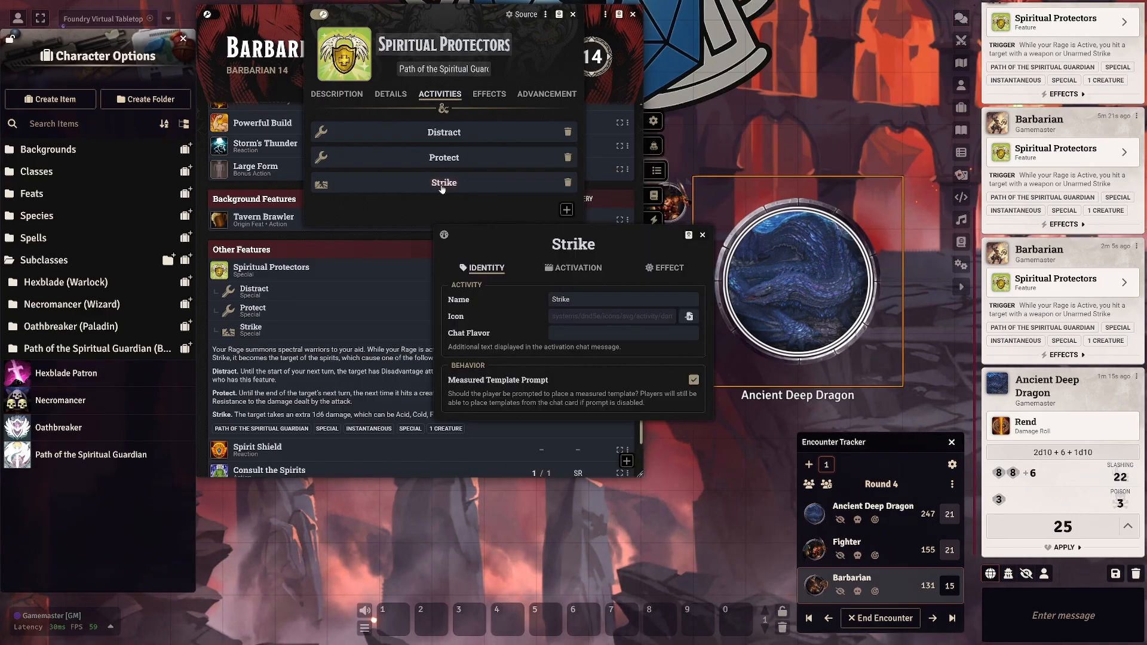
pyautogui.click(577, 267)
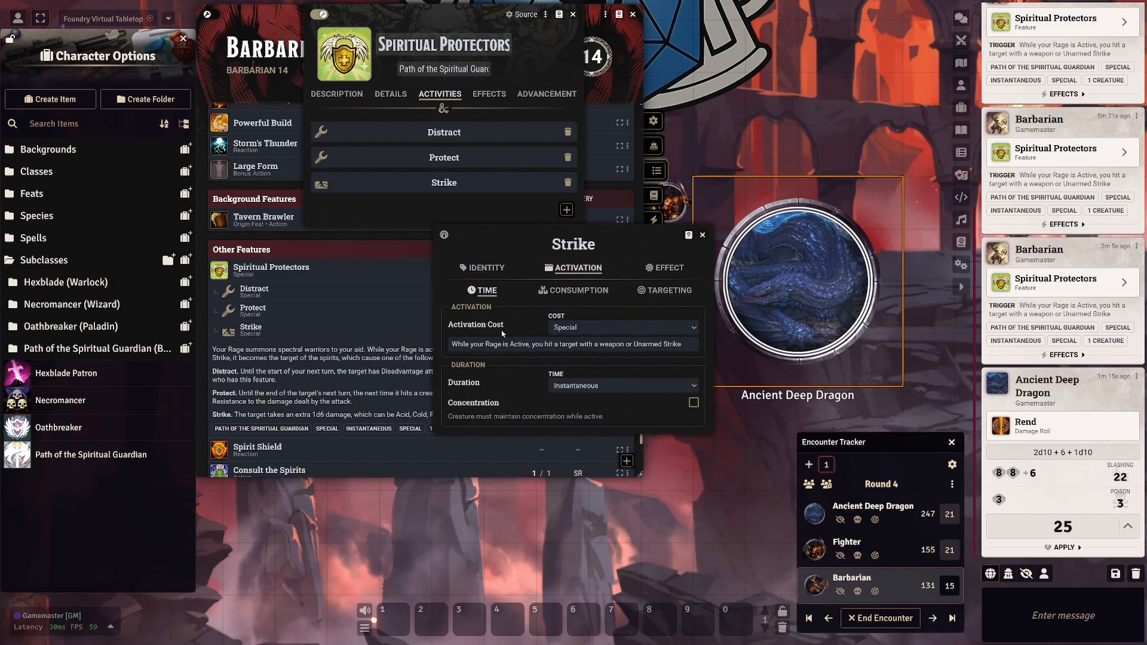
pyautogui.click(567, 295)
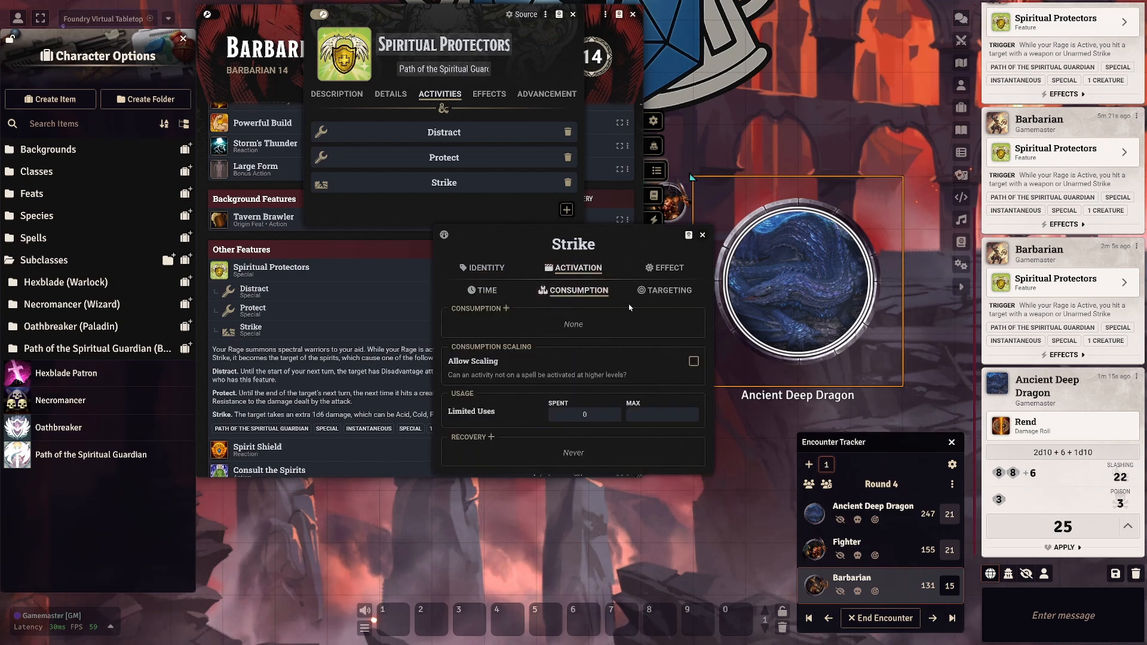
pyautogui.click(665, 289)
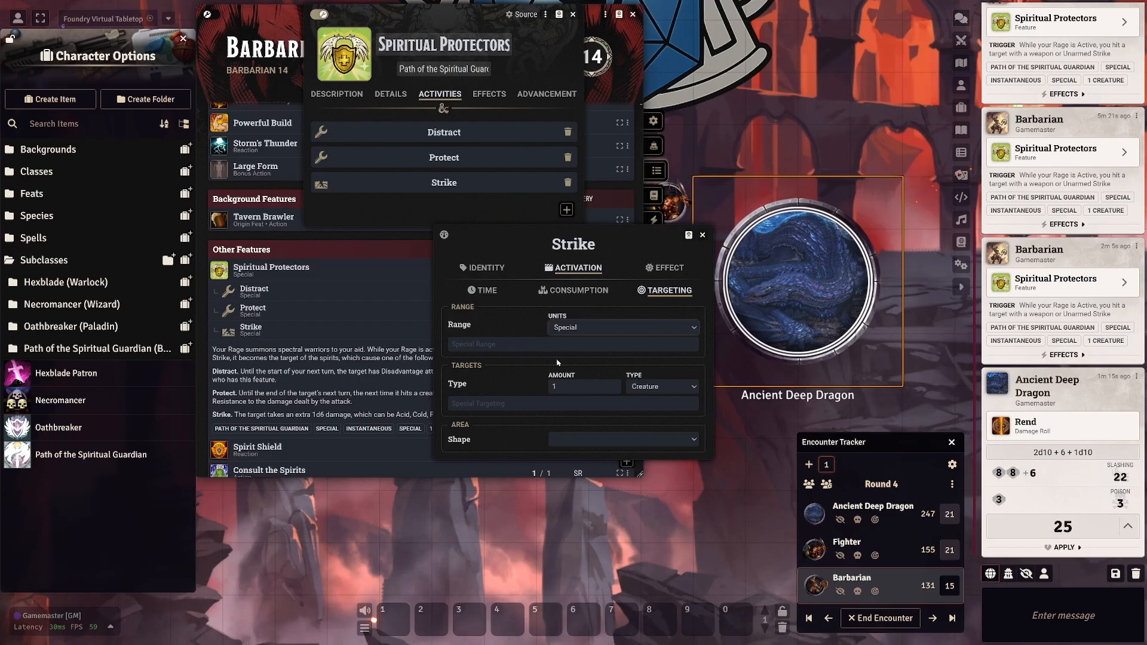
pyautogui.click(668, 268)
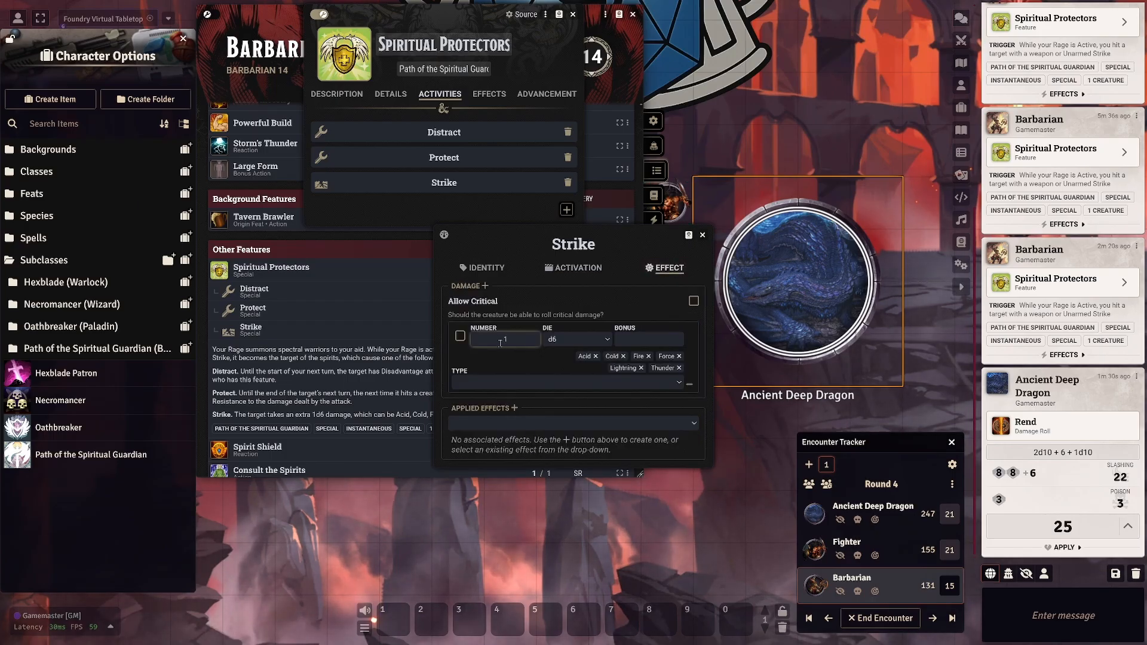
pyautogui.click(568, 340)
pyautogui.click(562, 377)
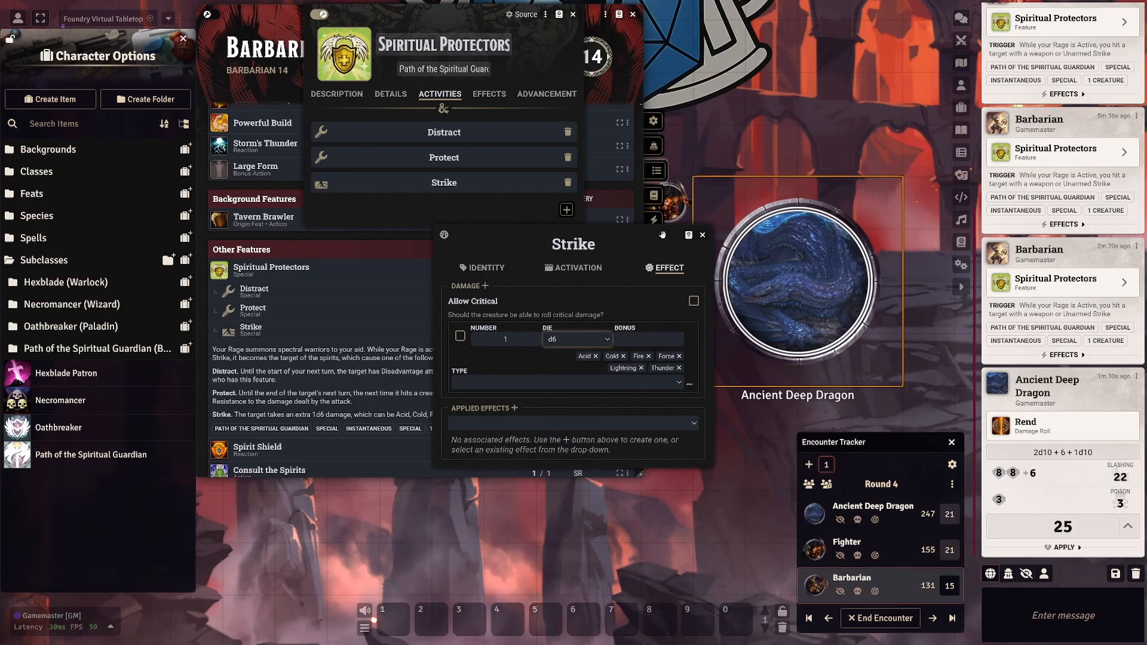
pyautogui.click(702, 235)
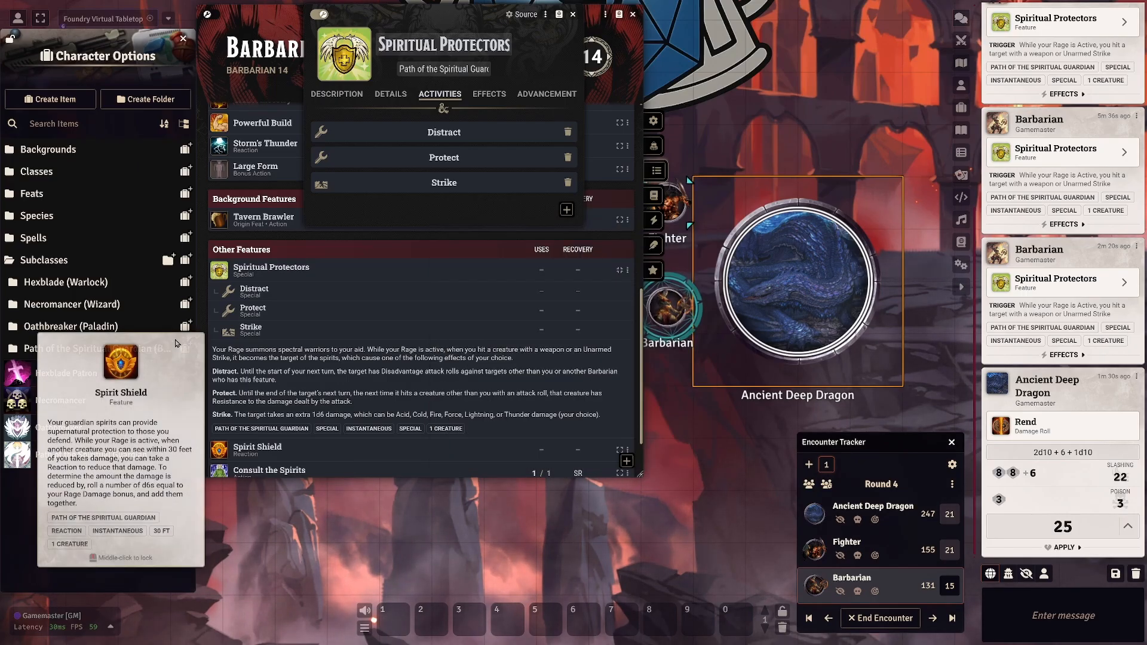
# Use Strike from the Barbarian's Spiritual Protectors and roll its 1d6 Fire damage publicly.
pyautogui.click(259, 327)
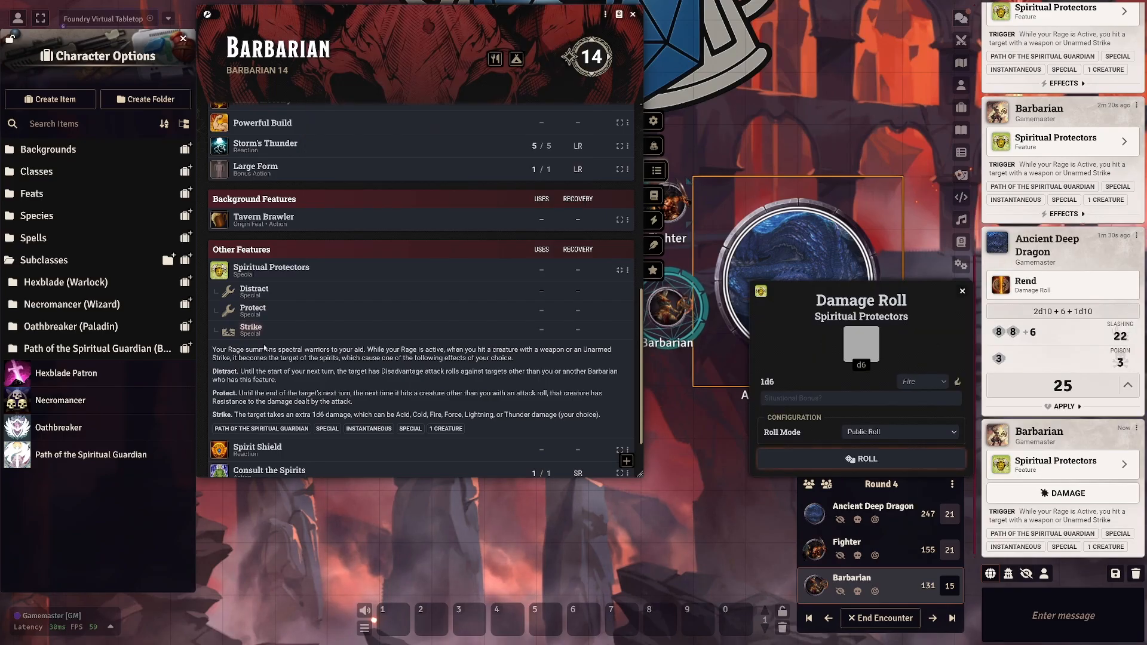
pyautogui.click(912, 467)
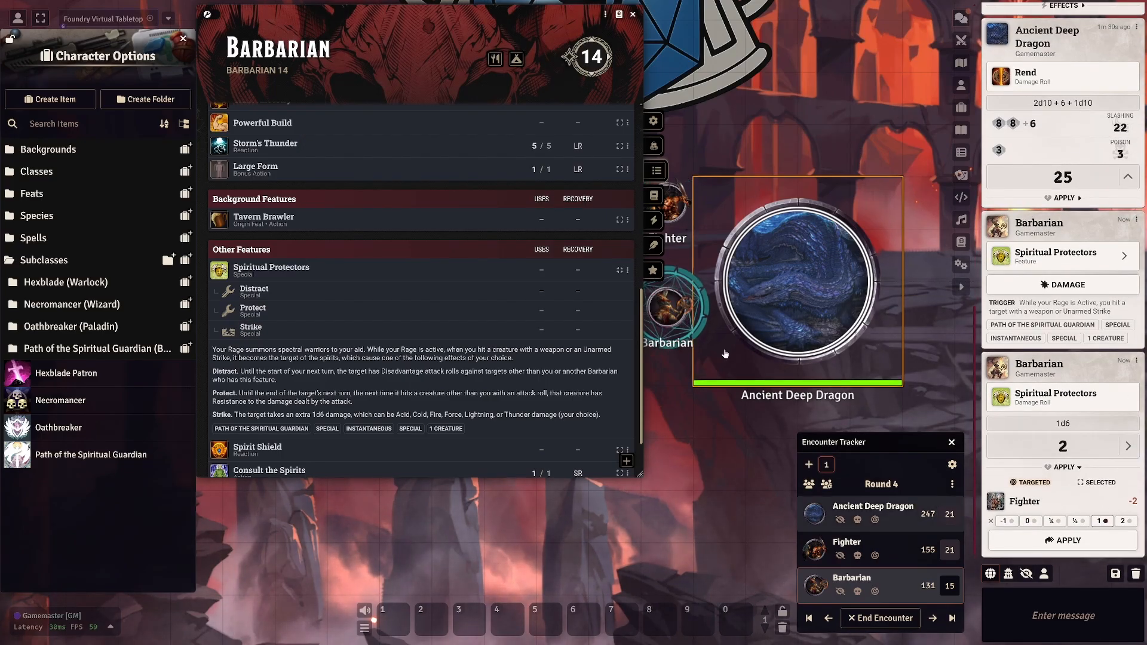
# Flush the chat log and confirm the deletion of its messages.
pyautogui.click(1136, 574)
pyautogui.click(803, 622)
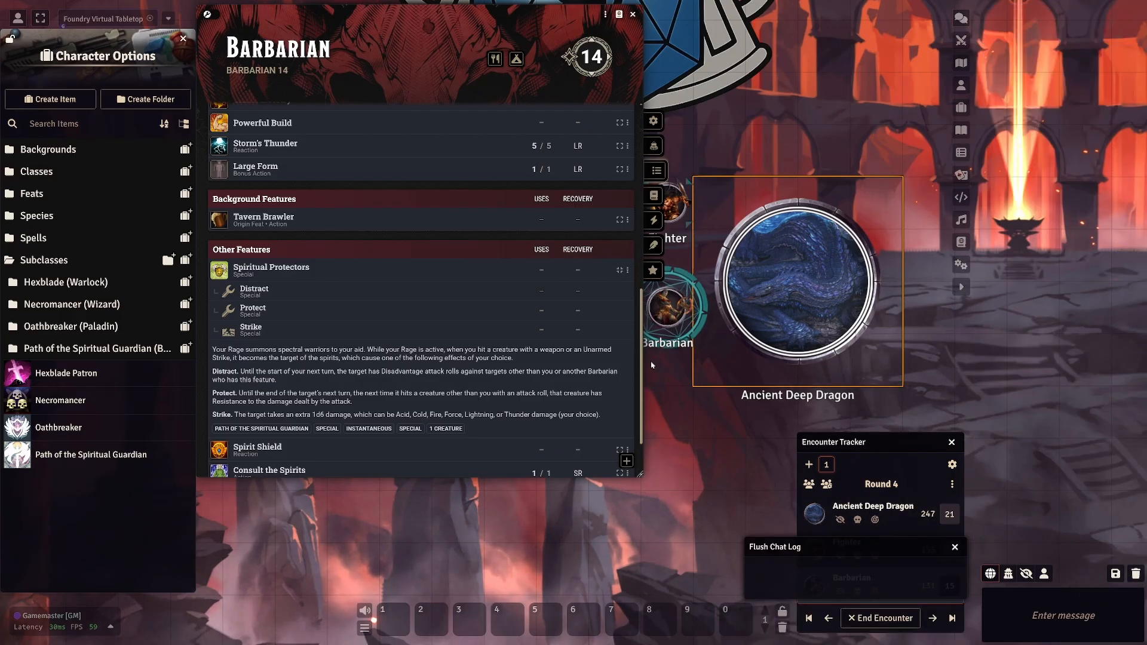
pyautogui.scroll(2, 568, 332)
pyautogui.scroll(-2, 487, 357)
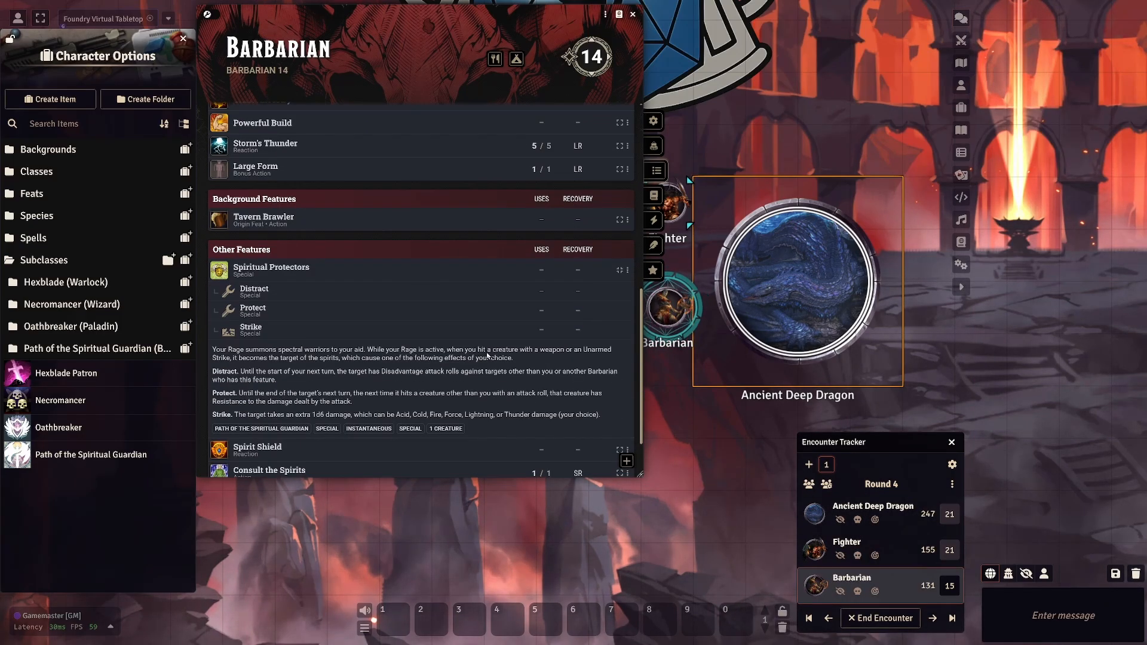
# Open the Dagger from the Barbarian's inventory, view its activities, and show the options available for its Attack activity.
pyautogui.click(657, 148)
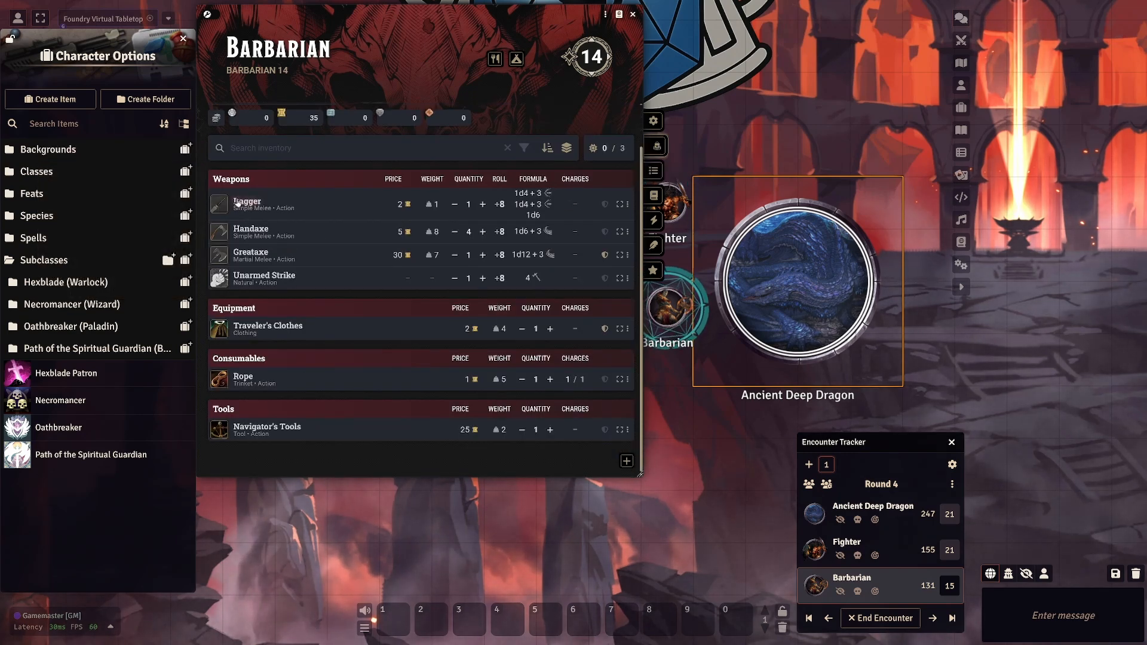
pyautogui.click(619, 205)
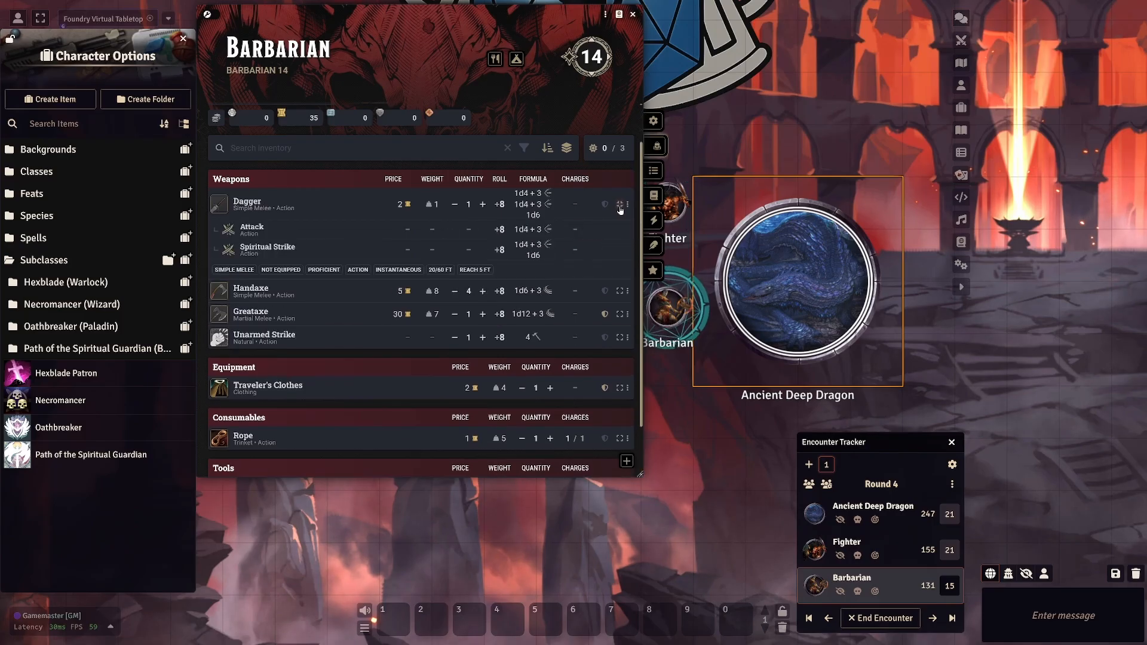
pyautogui.click(620, 205)
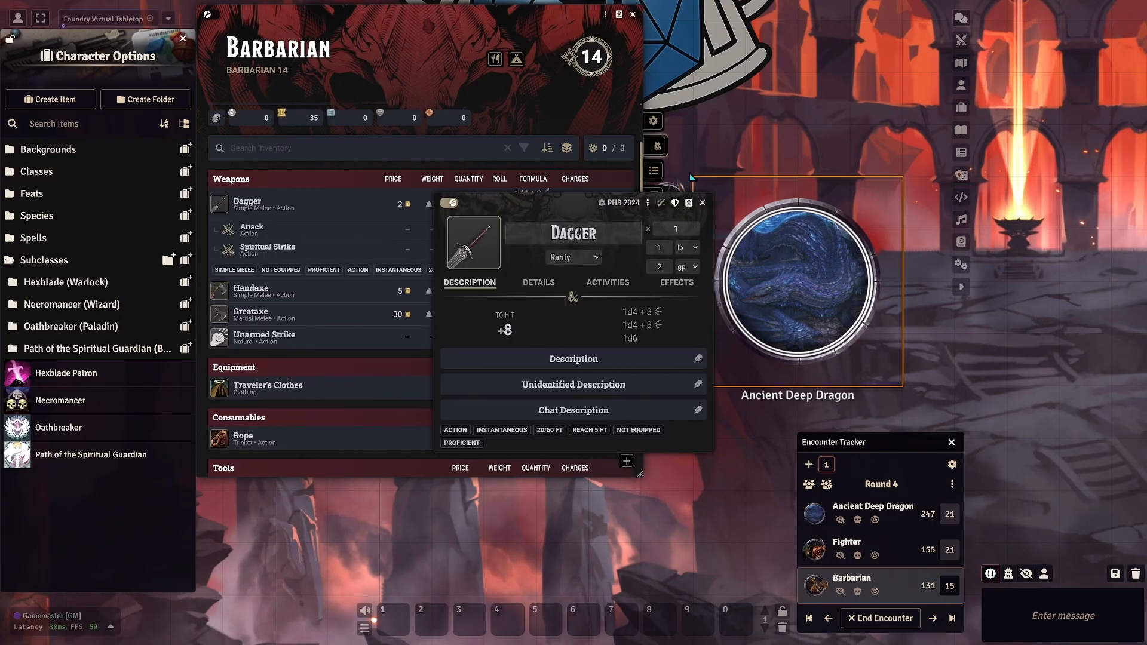
pyautogui.click(608, 283)
pyautogui.moveTo(593, 365); pyautogui.dragTo(457, 236)
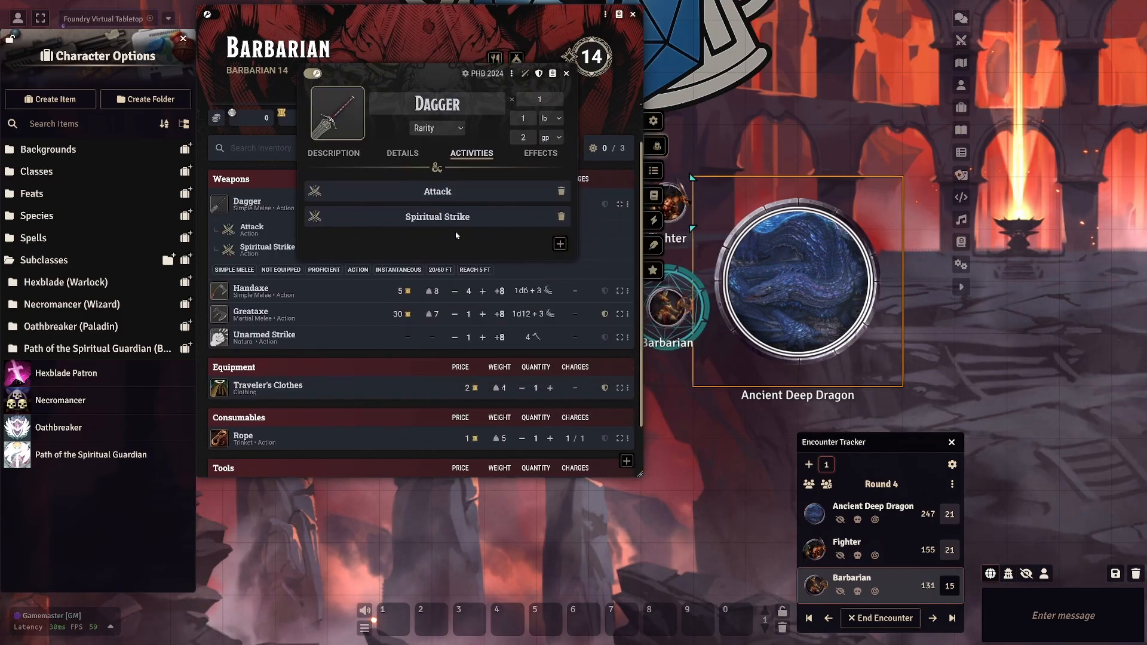
pyautogui.rightClick(449, 193)
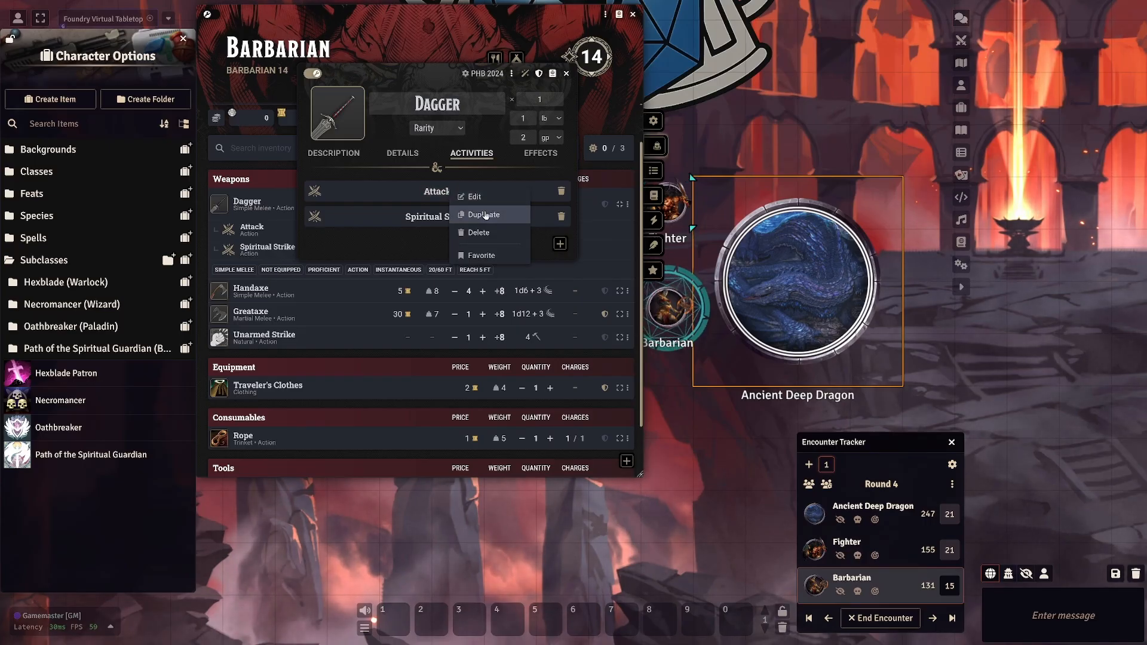
# Examine the attack damage dice and damage types in the Dagger's Spiritual Strike activity, then close the activity and the Dagger.
pyautogui.click(439, 218)
pyautogui.click(661, 232)
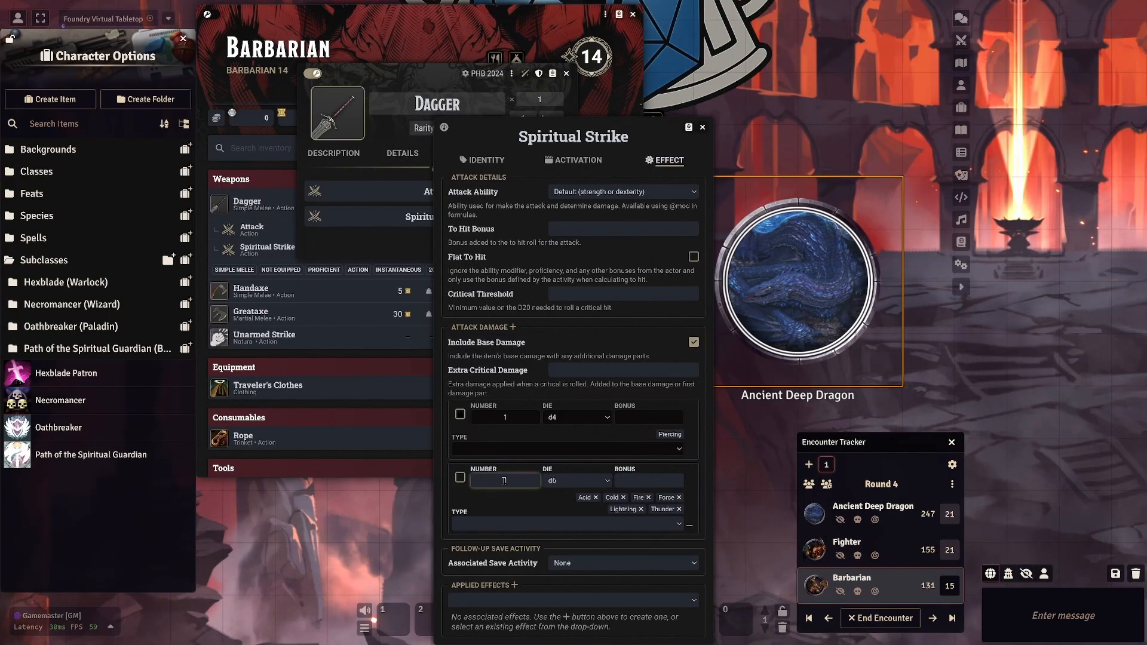
pyautogui.click(679, 524)
pyautogui.click(693, 499)
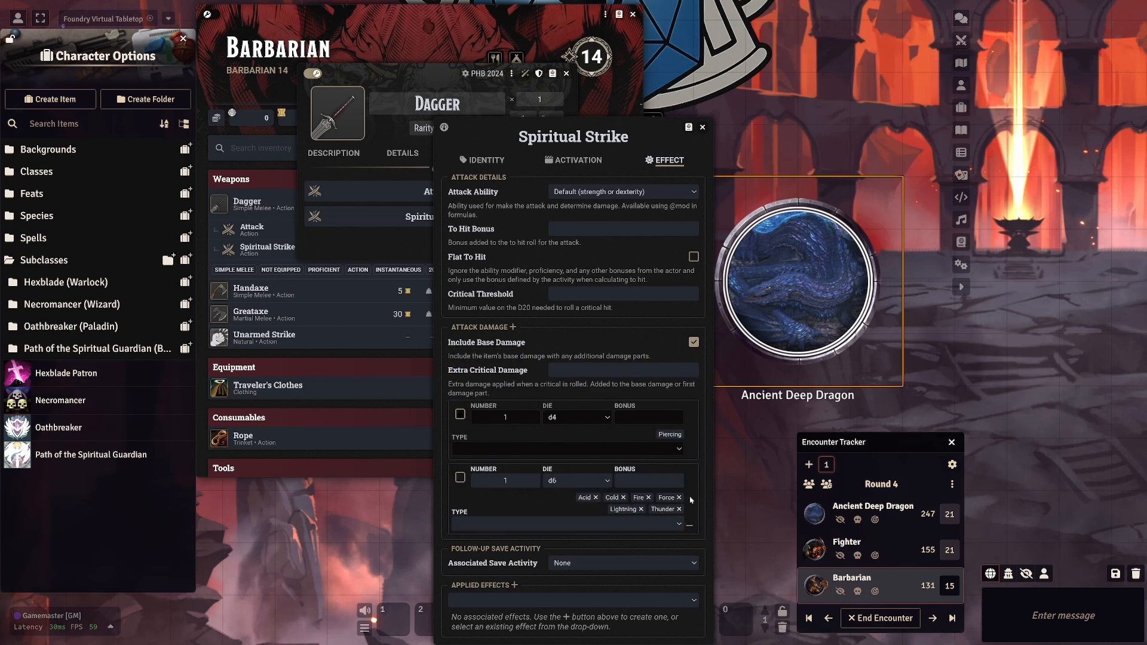
pyautogui.click(702, 128)
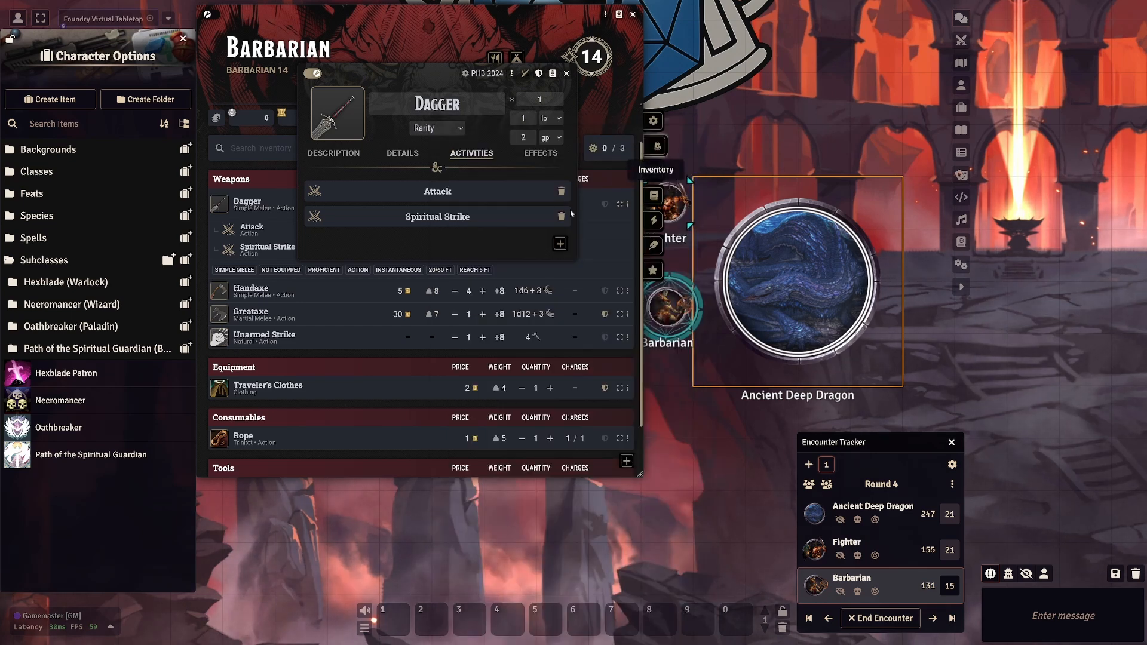
pyautogui.click(566, 73)
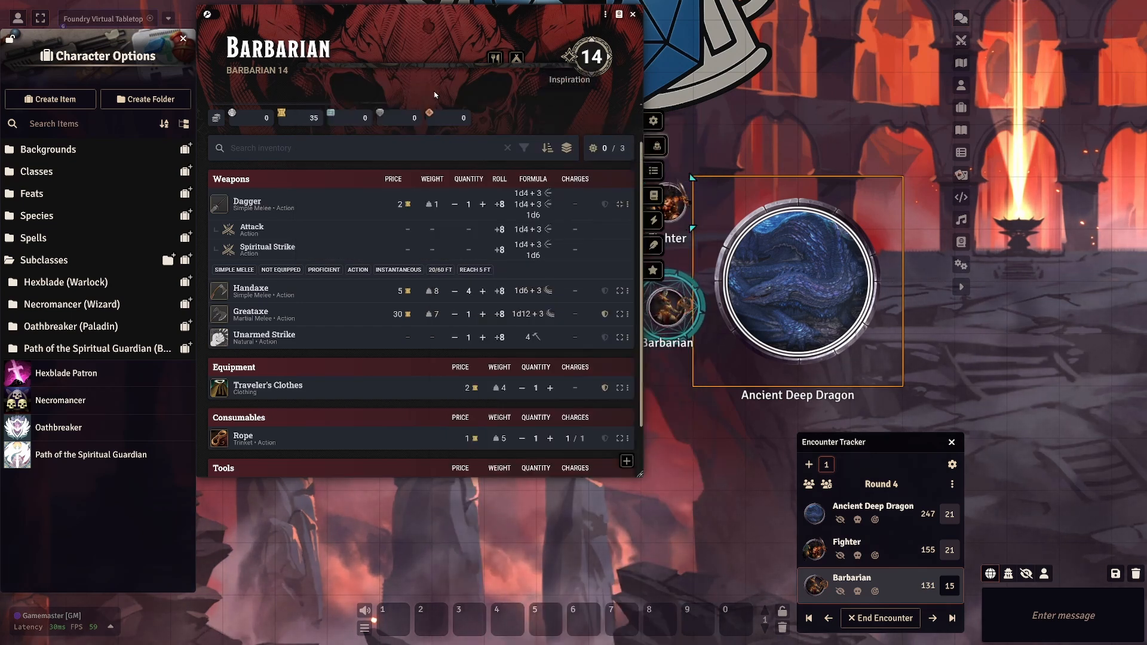
# Use the Dagger's Spiritual Strike and roll its normal damage publicly with Fire as the 1d6 damage type.
pyautogui.click(259, 250)
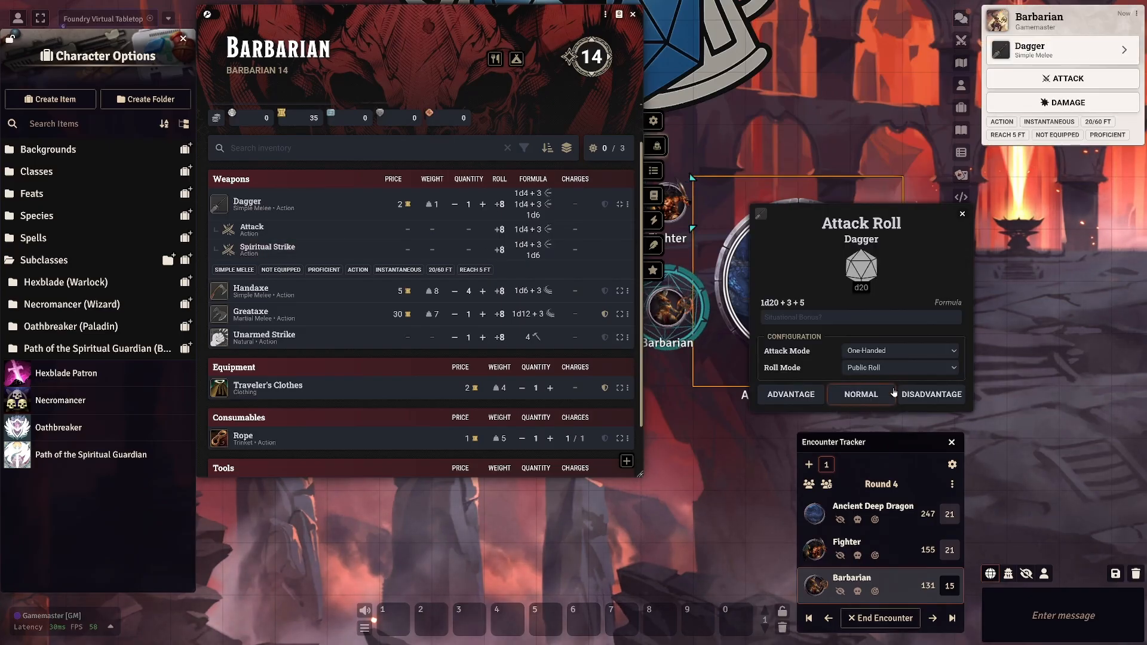
pyautogui.click(892, 393)
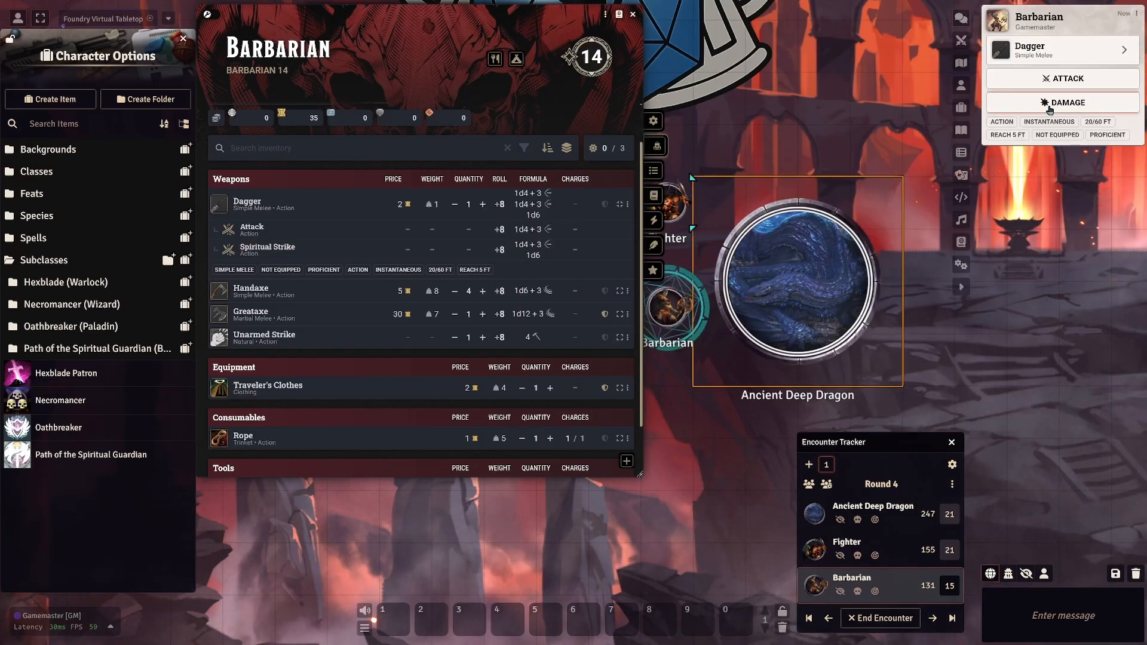
pyautogui.click(1049, 108)
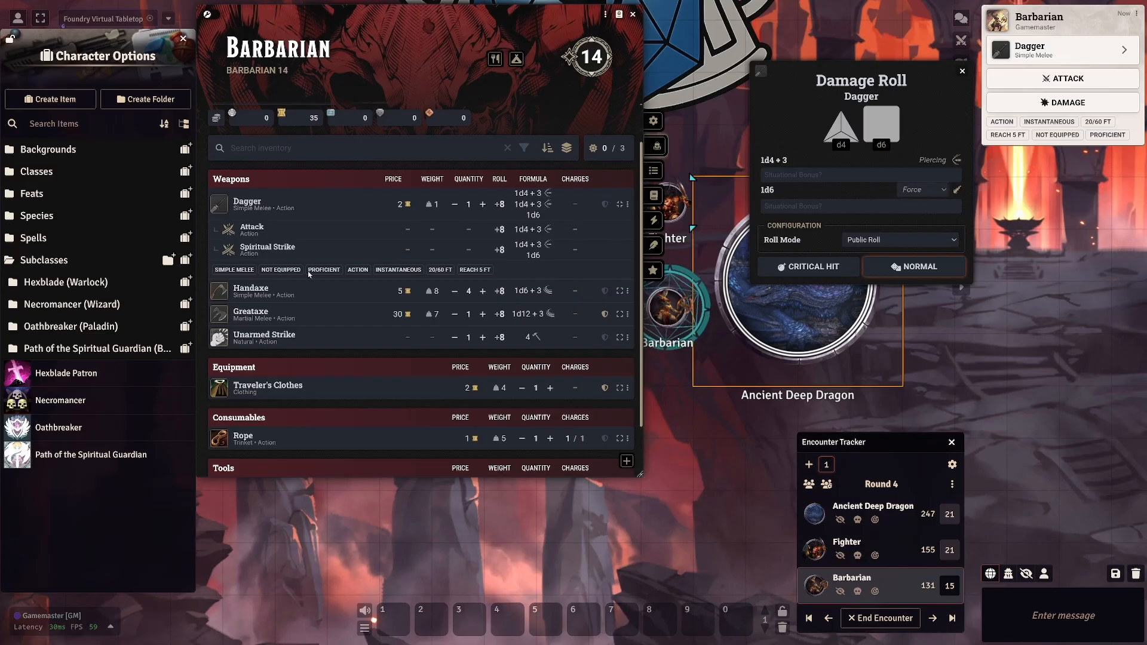
pyautogui.scroll(-1, 353, 295)
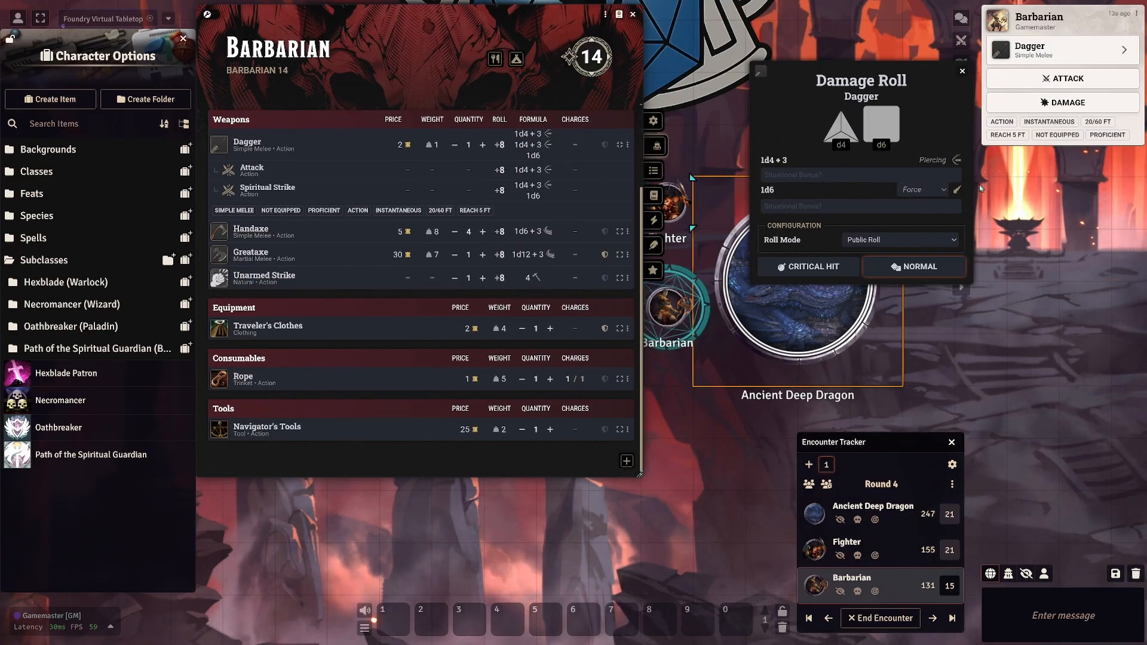
pyautogui.click(930, 187)
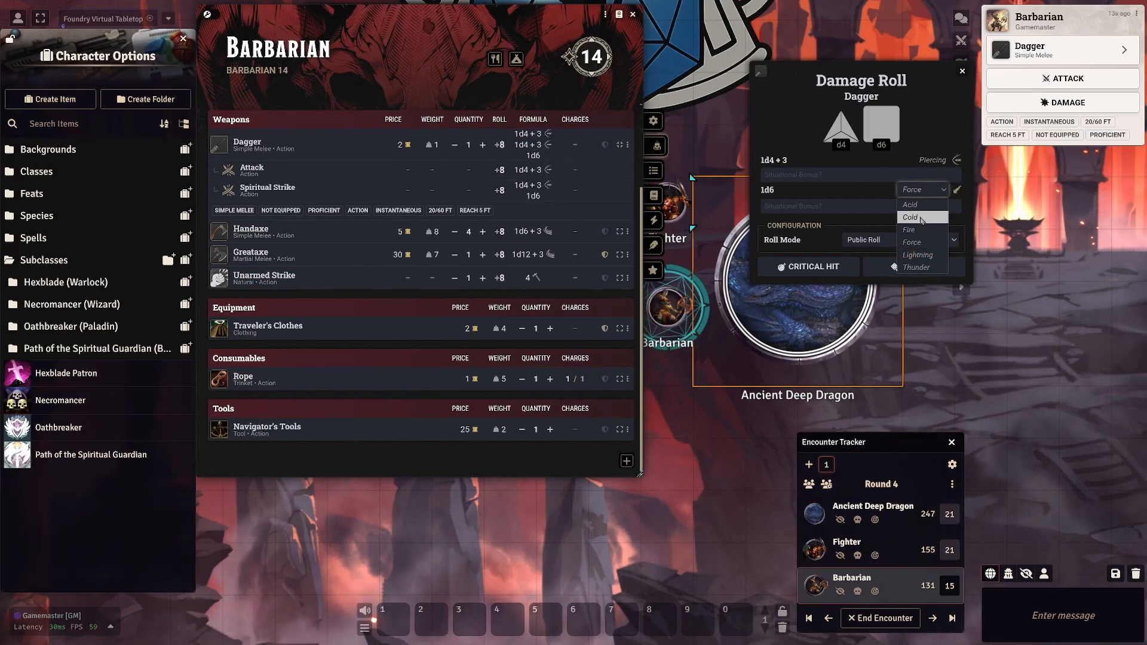
pyautogui.click(914, 230)
pyautogui.click(914, 267)
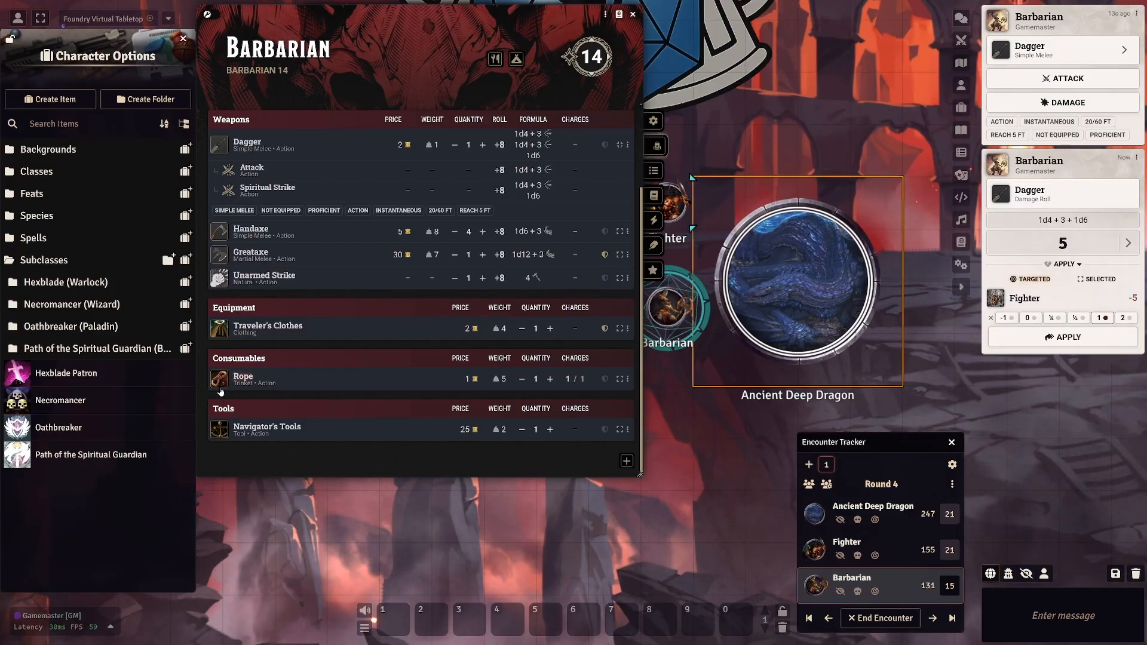
# Expand Spirit Shield among the Barbarian's features and open it for editing to read its description.
pyautogui.click(653, 170)
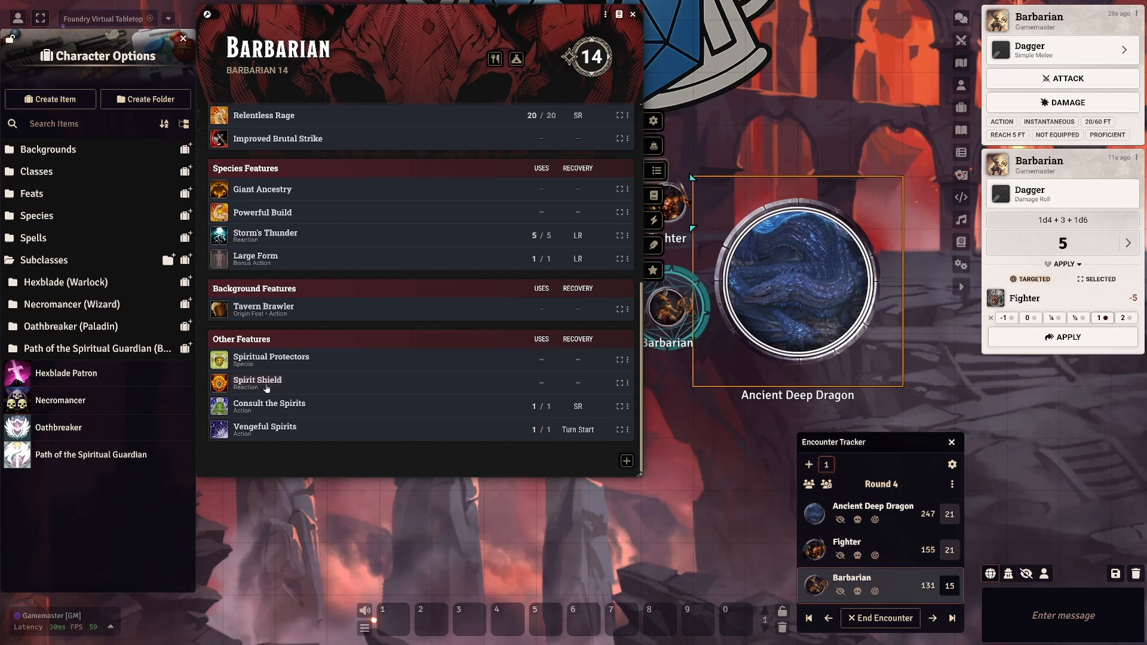
pyautogui.click(620, 383)
pyautogui.click(628, 382)
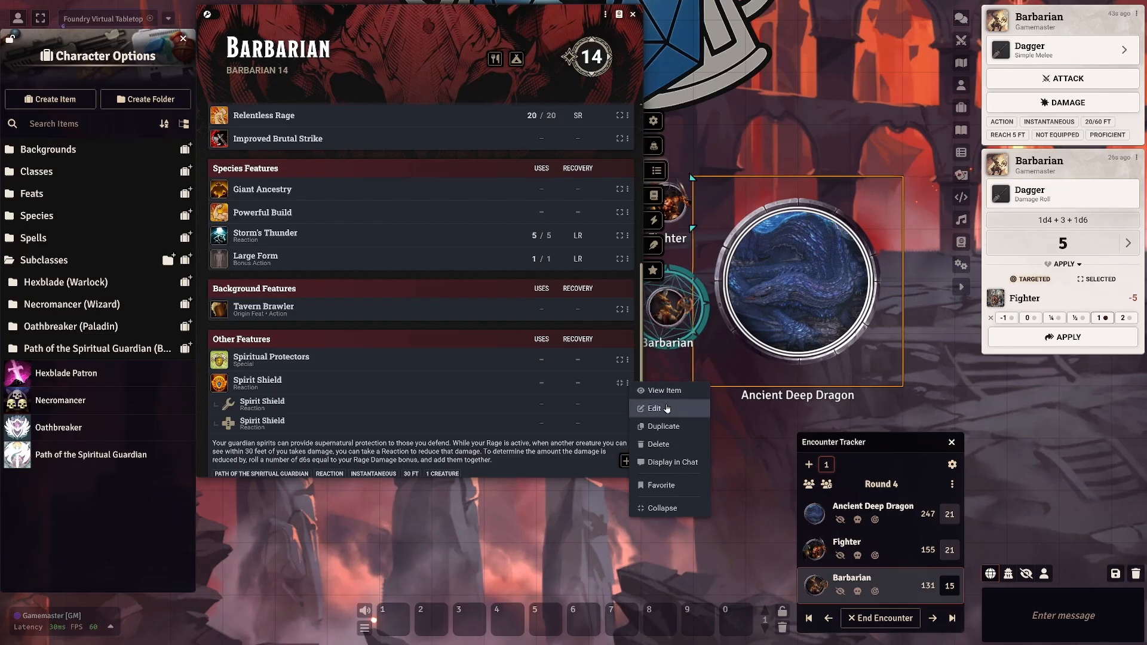
pyautogui.click(667, 408)
pyautogui.moveTo(551, 210); pyautogui.dragTo(477, 92)
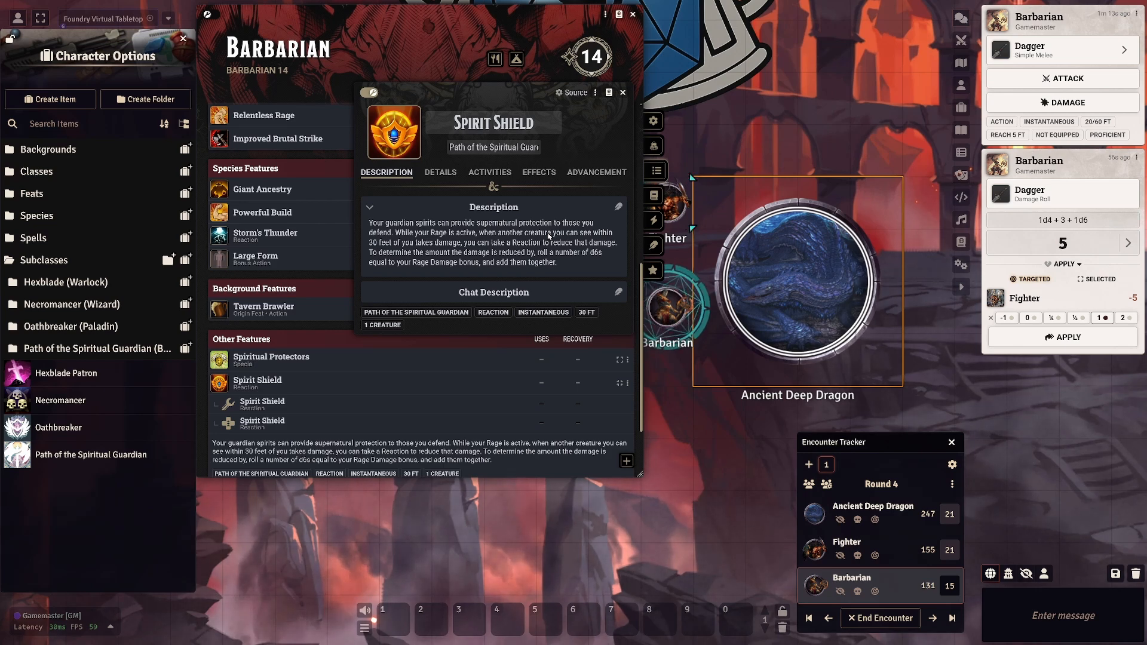
# Examine Spirit Shield's feature details and activities, and view the available activity types without creating one.
pyautogui.click(435, 177)
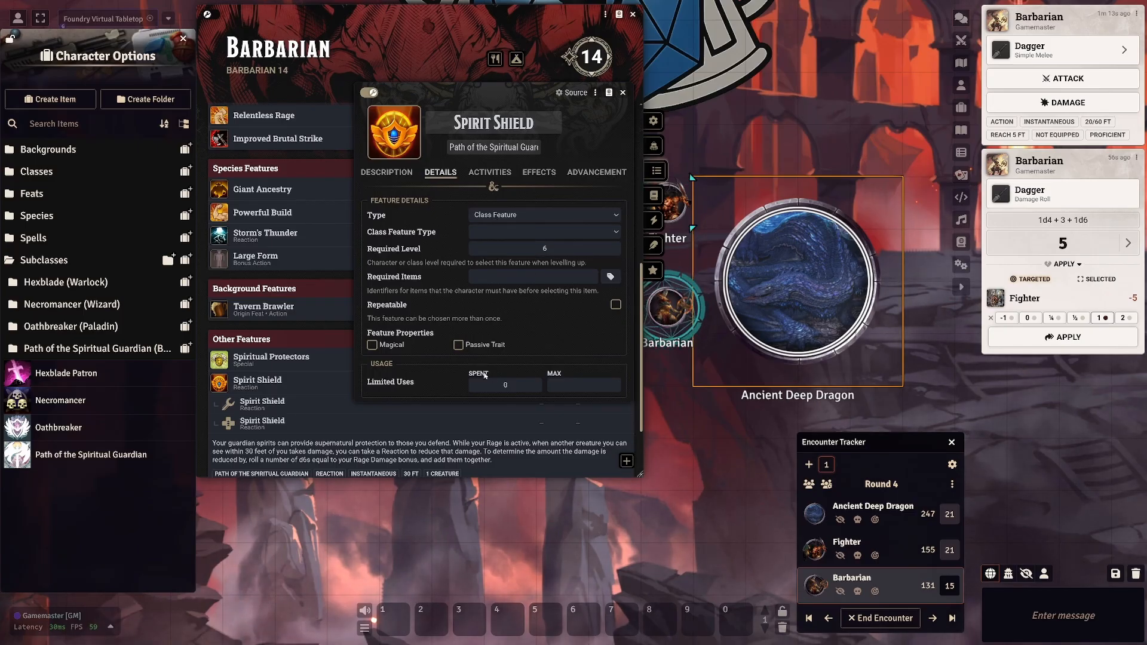
pyautogui.click(482, 173)
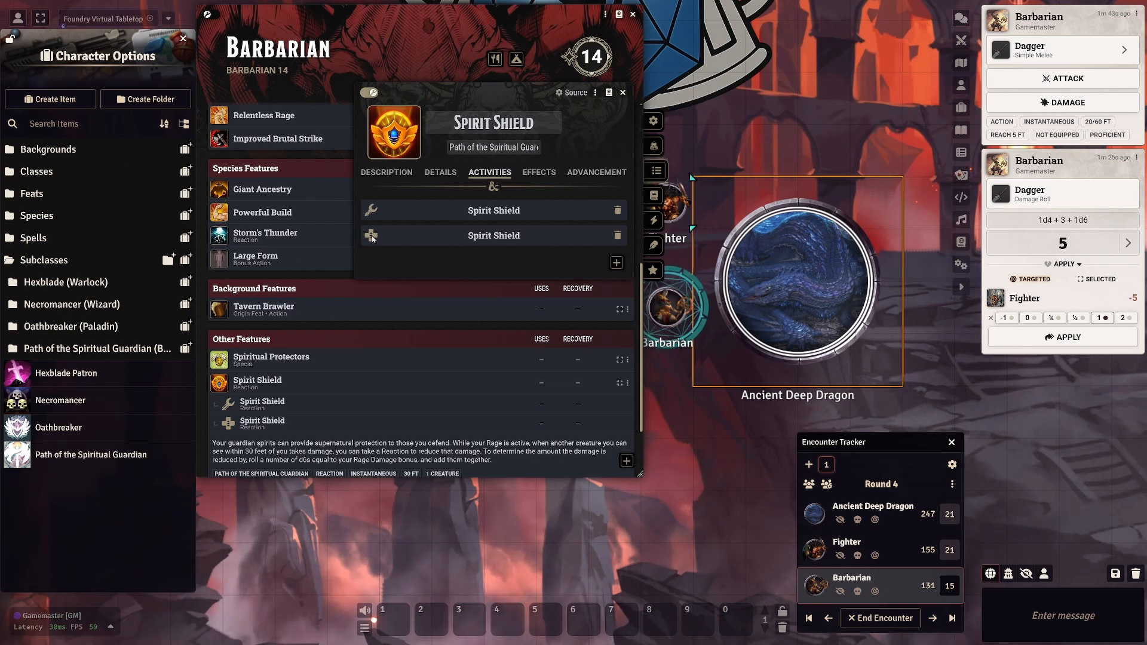
pyautogui.click(615, 262)
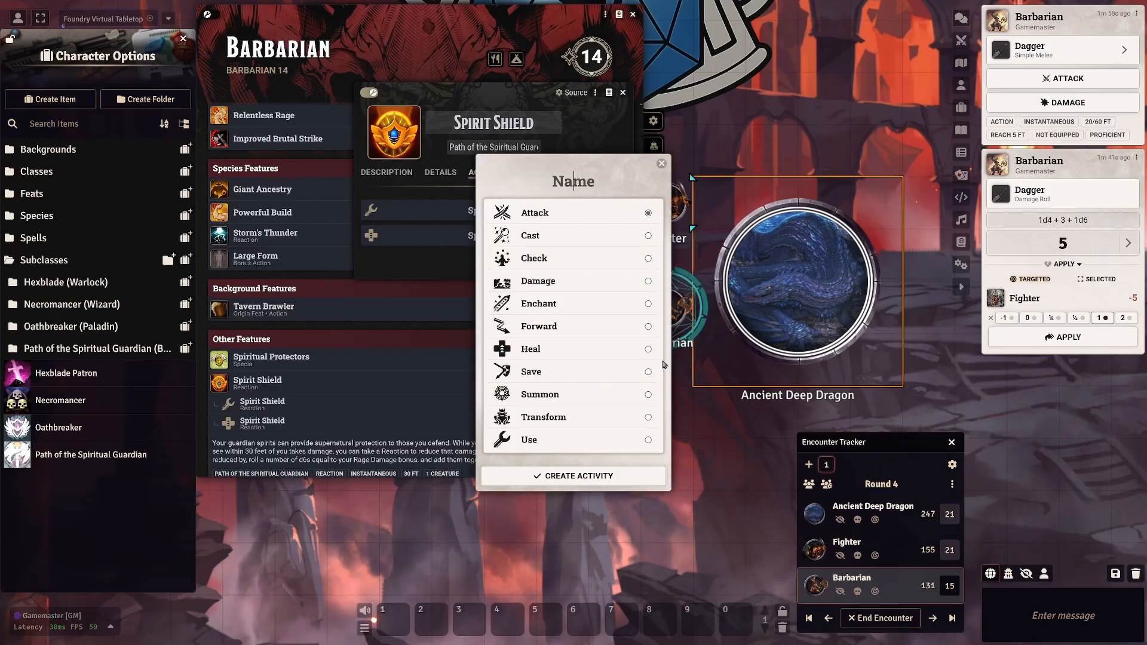
pyautogui.click(661, 163)
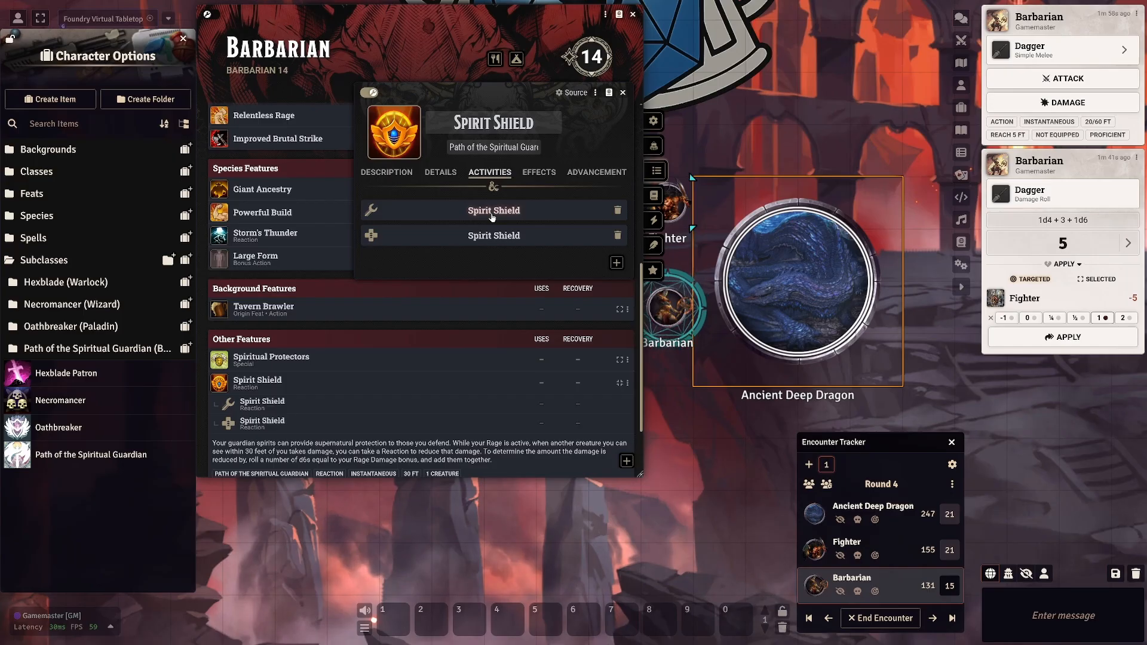
# Examine the activation trigger, consumption, targeting and roll formula of Spirit Shield's Use activity.
pyautogui.moveTo(487, 89); pyautogui.dragTo(434, 31)
pyautogui.click(440, 152)
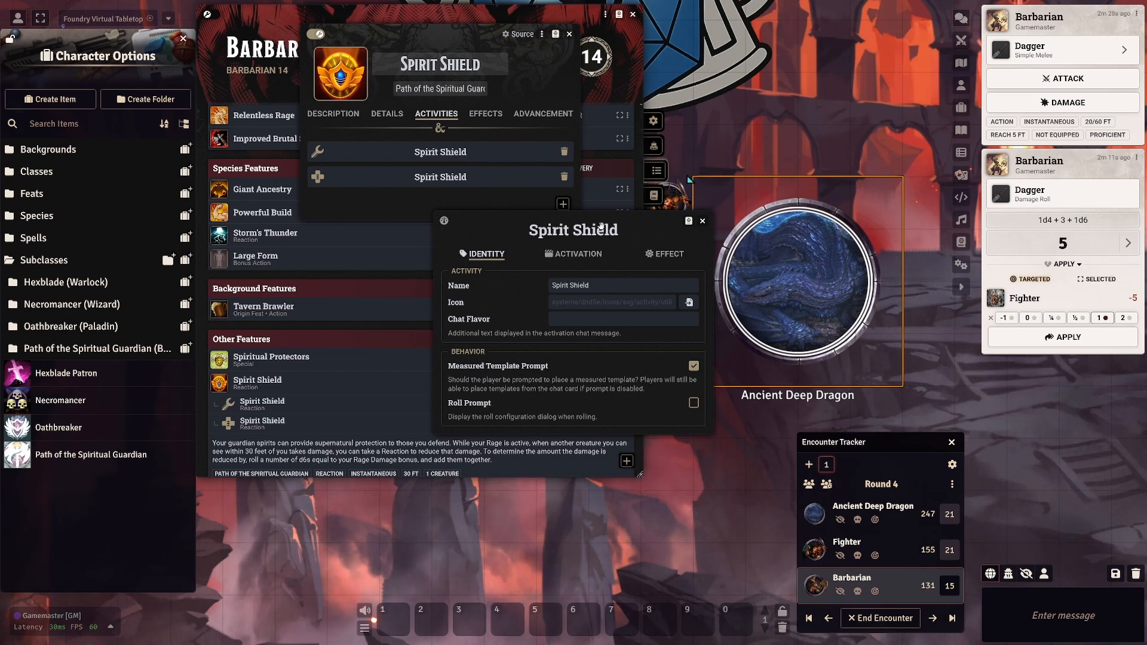
pyautogui.moveTo(561, 220); pyautogui.dragTo(428, 222)
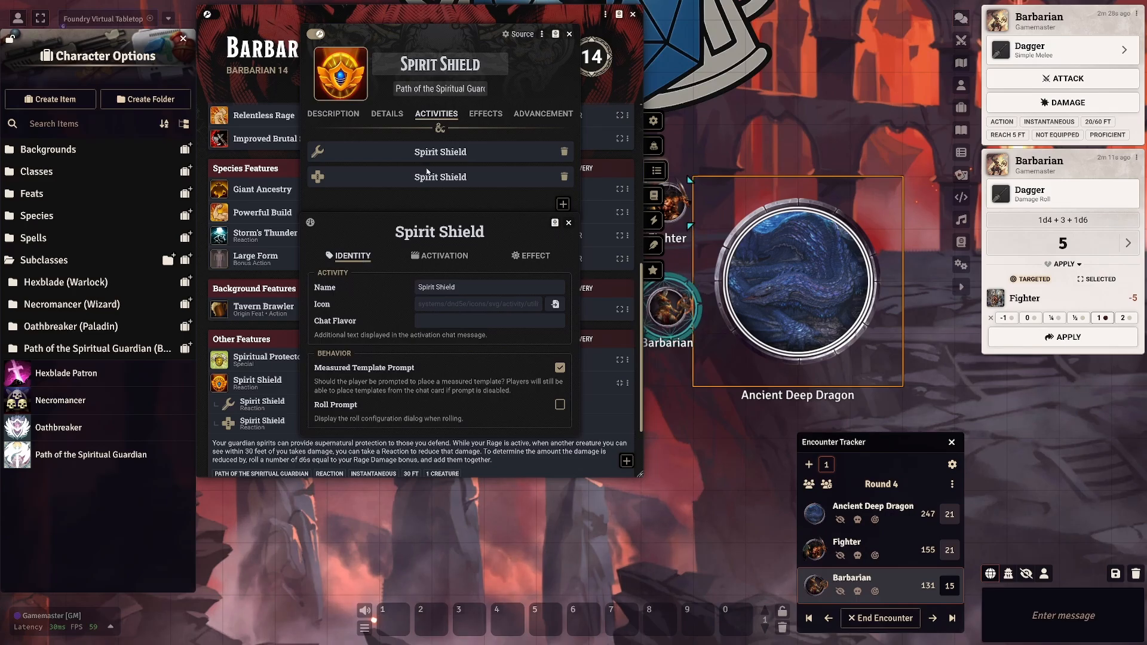
pyautogui.click(444, 257)
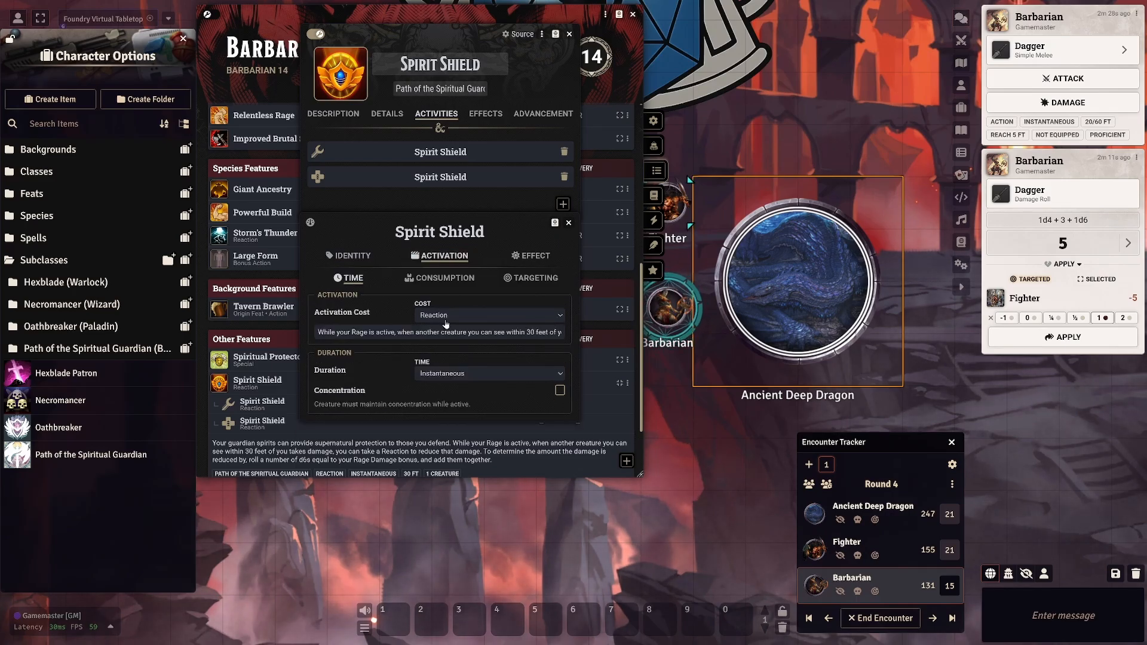
pyautogui.moveTo(317, 333); pyautogui.dragTo(567, 338)
pyautogui.click(433, 351)
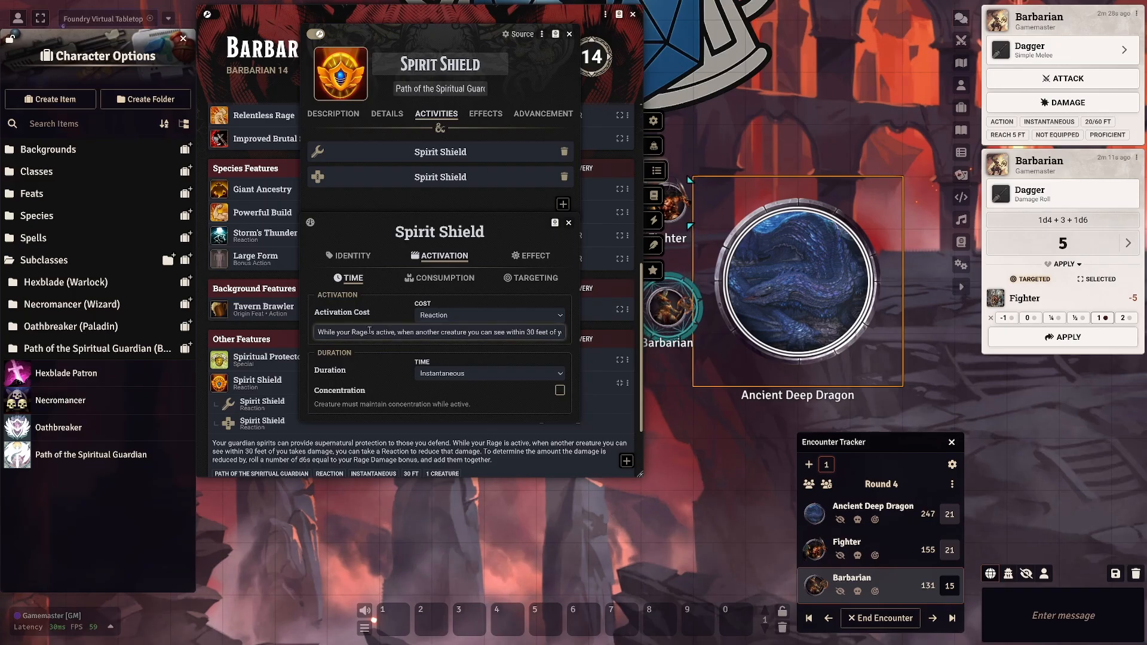
pyautogui.click(435, 279)
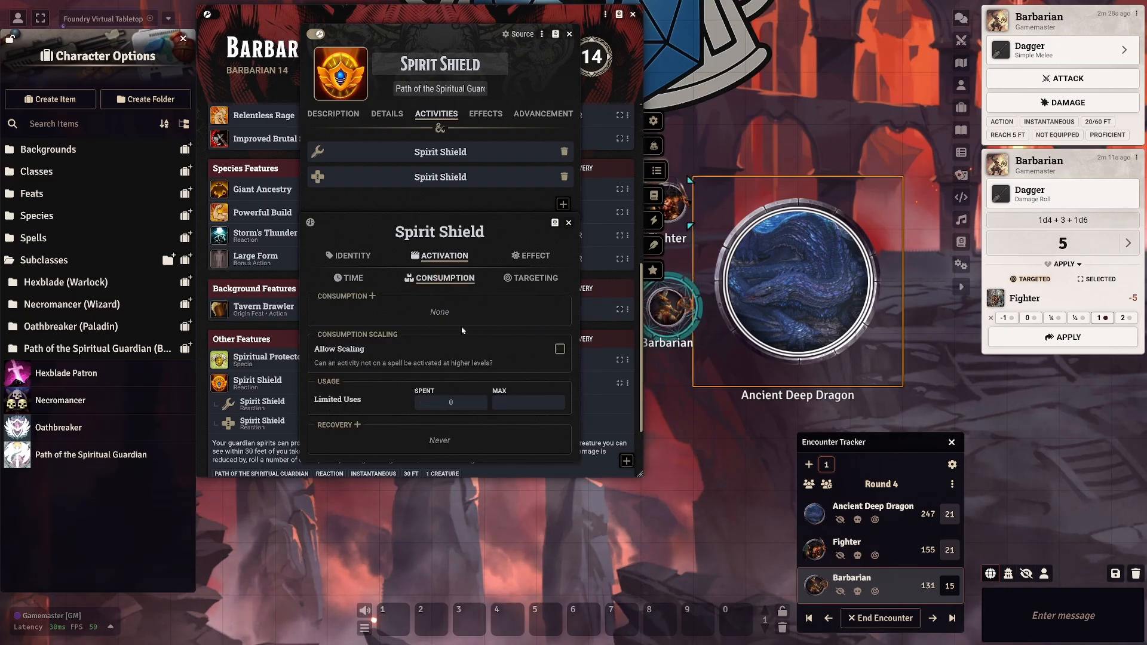
pyautogui.click(533, 277)
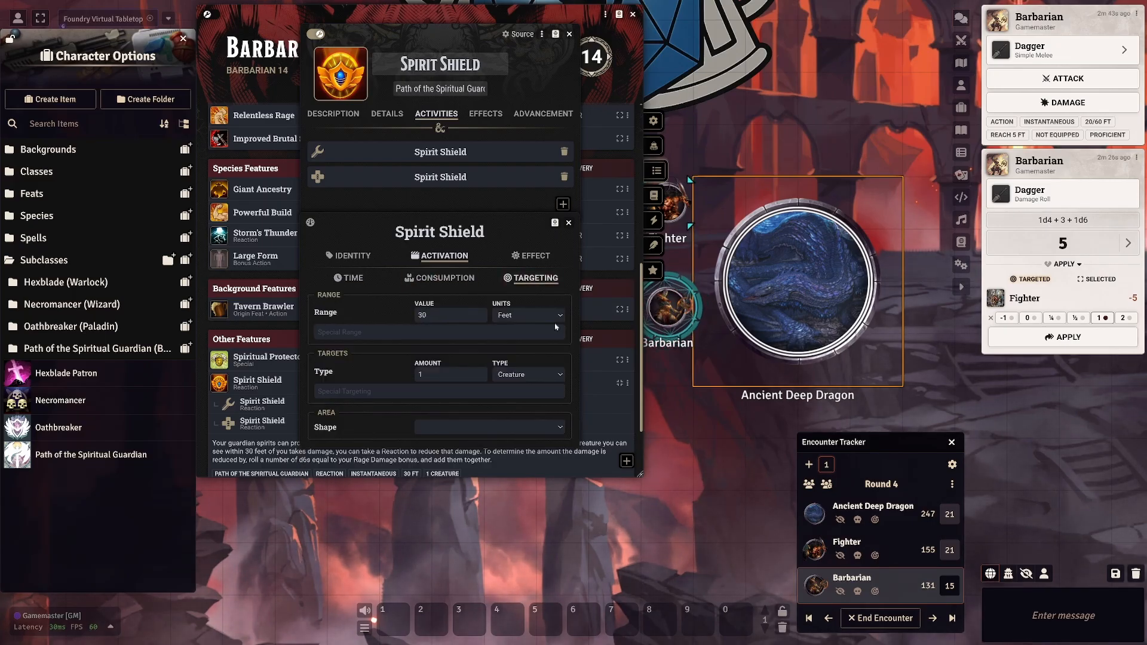
pyautogui.click(537, 258)
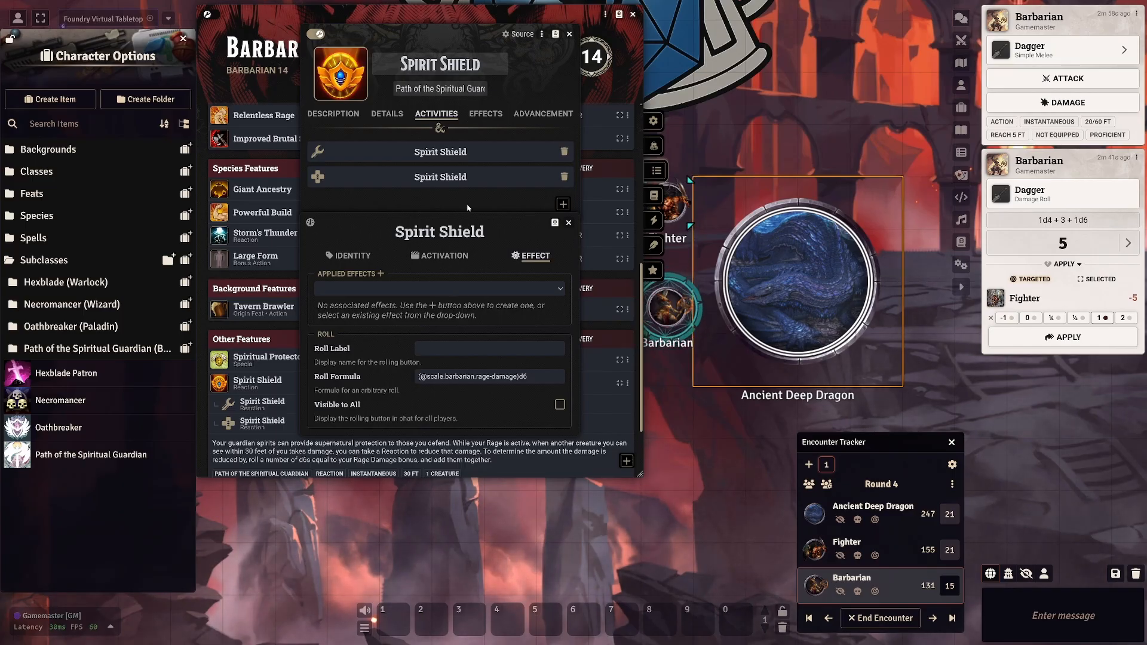
# Move the Spirit Shield windows clear of the character sheet and open the Barbarian class item from its features.
pyautogui.moveTo(468, 227); pyautogui.dragTo(831, 255)
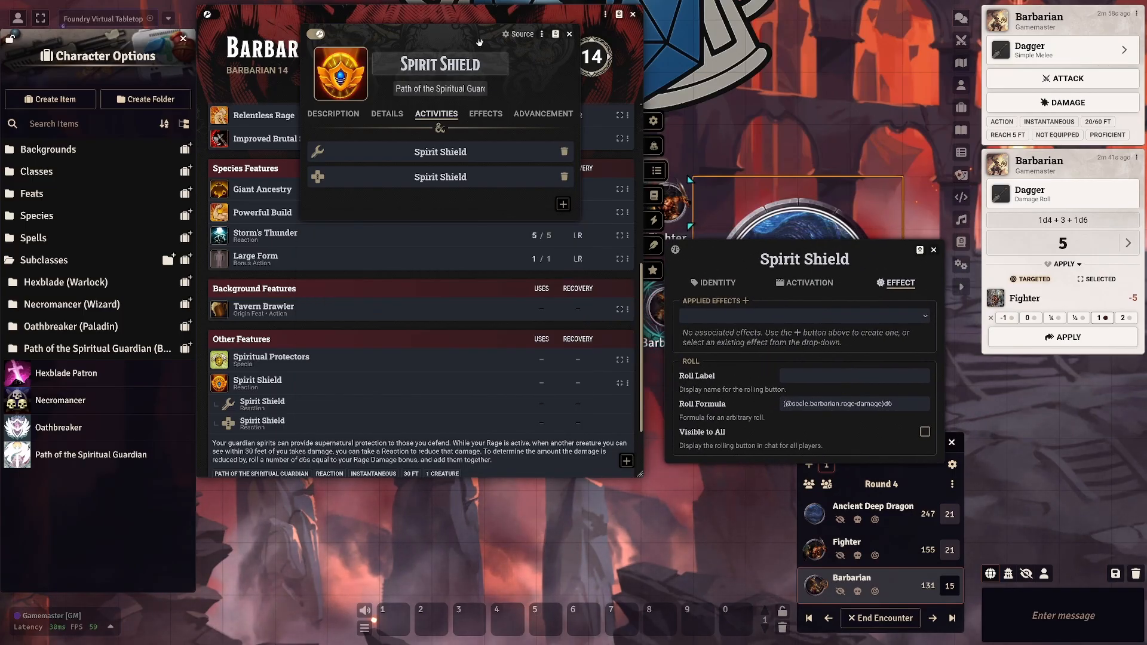
pyautogui.moveTo(480, 43); pyautogui.dragTo(871, 45)
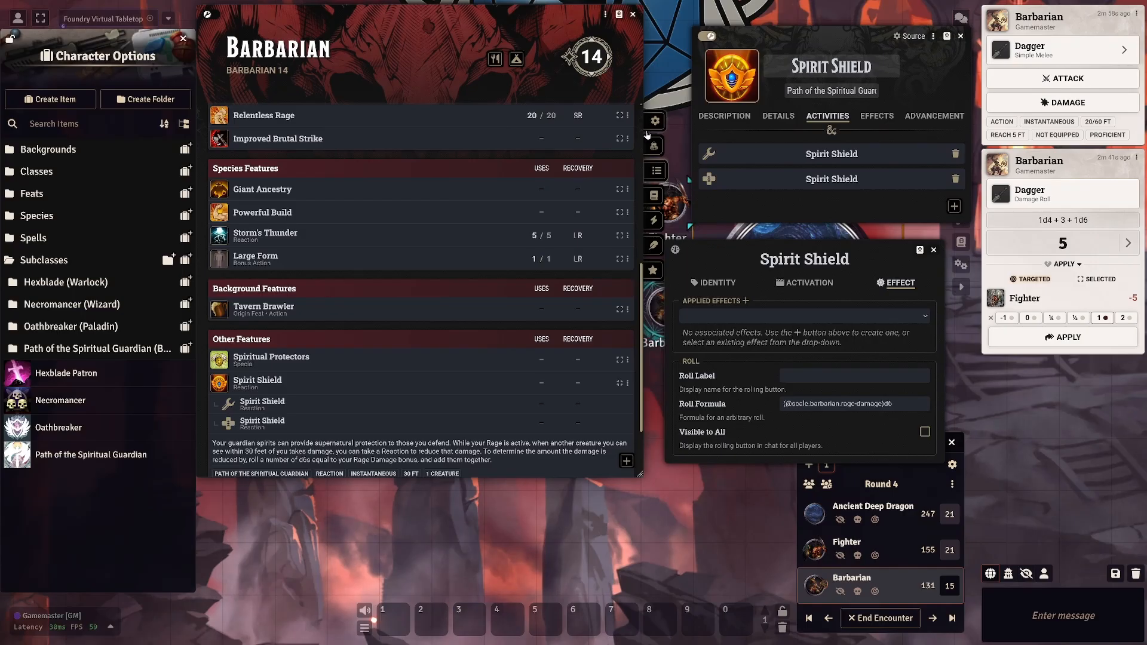
pyautogui.scroll(6, 440, 193)
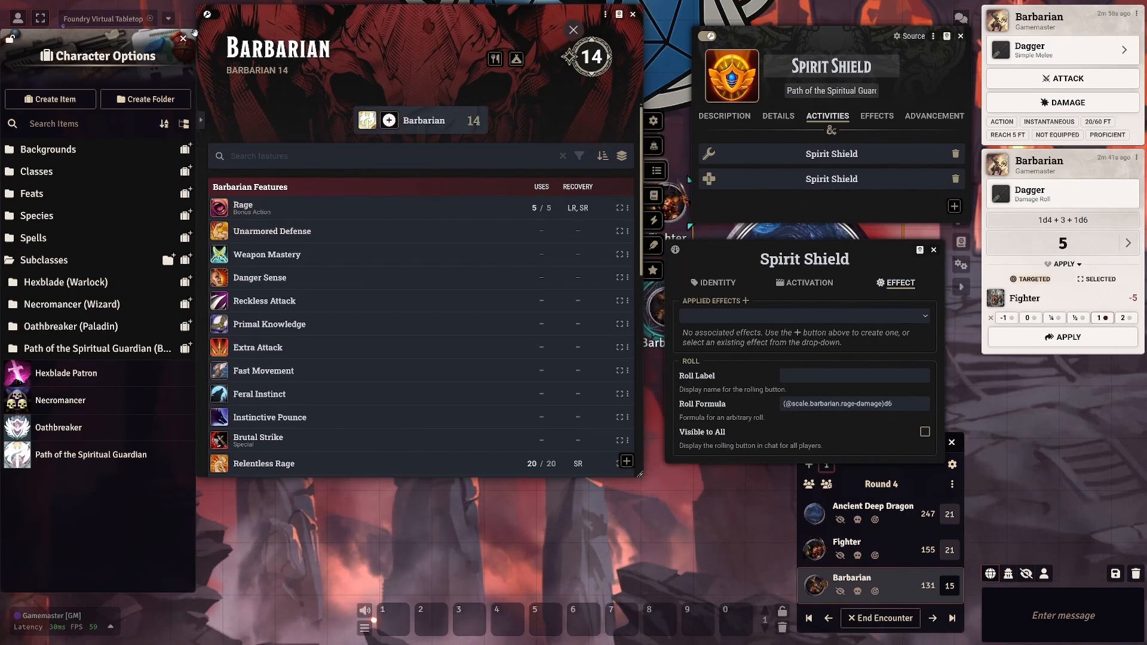
pyautogui.click(366, 121)
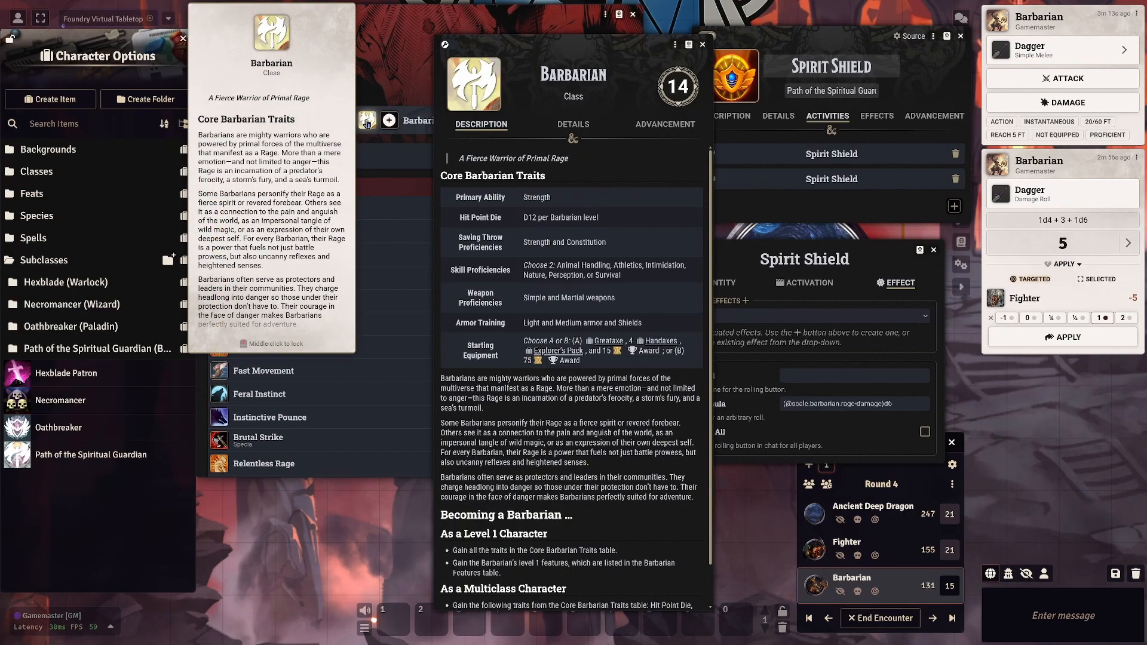
# Examine the Barbarian class's advancements from level 1 to level 20, including how Rage Damage scales.
pyautogui.moveTo(511, 45); pyautogui.dragTo(408, 31)
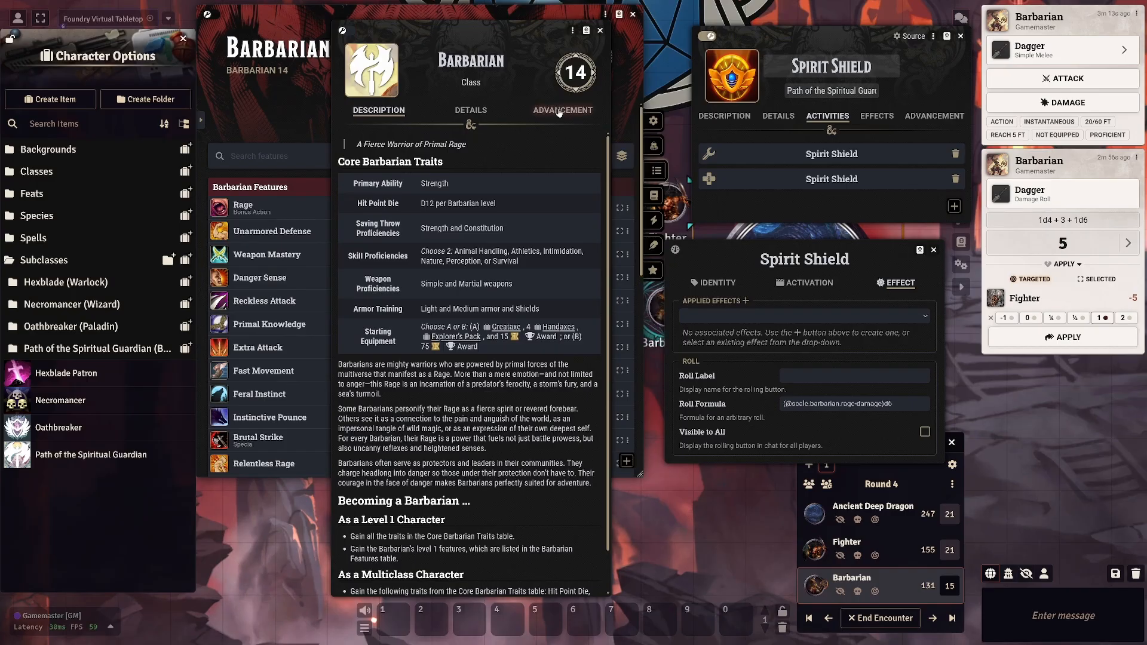
pyautogui.click(559, 112)
pyautogui.scroll(-1, 510, 220)
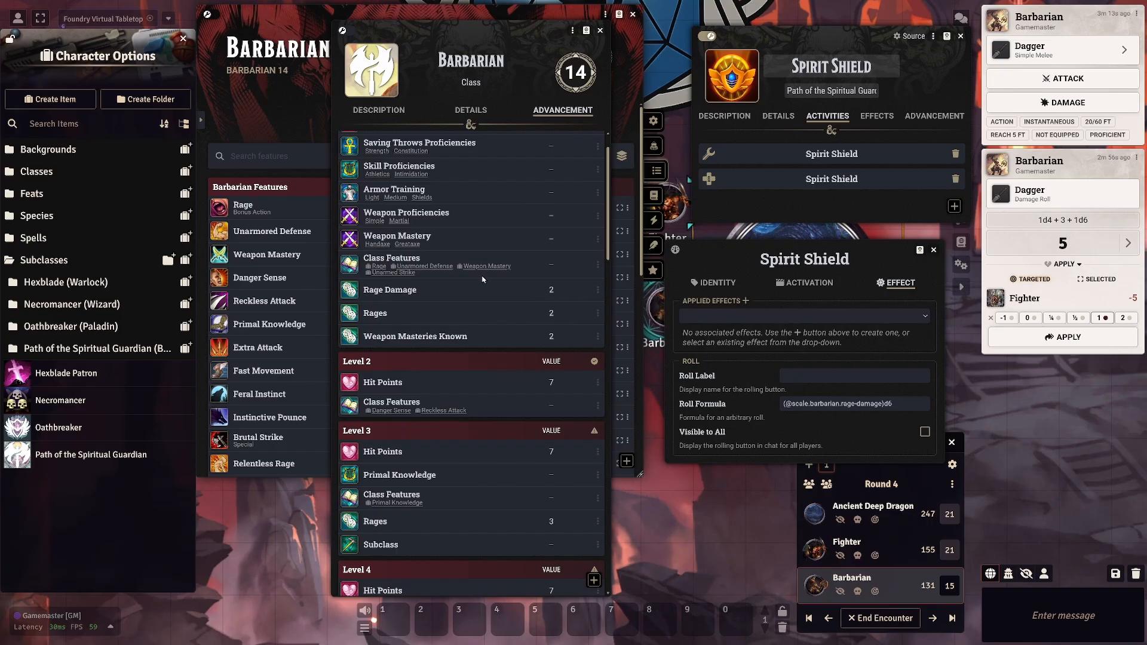
pyautogui.scroll(1, 483, 279)
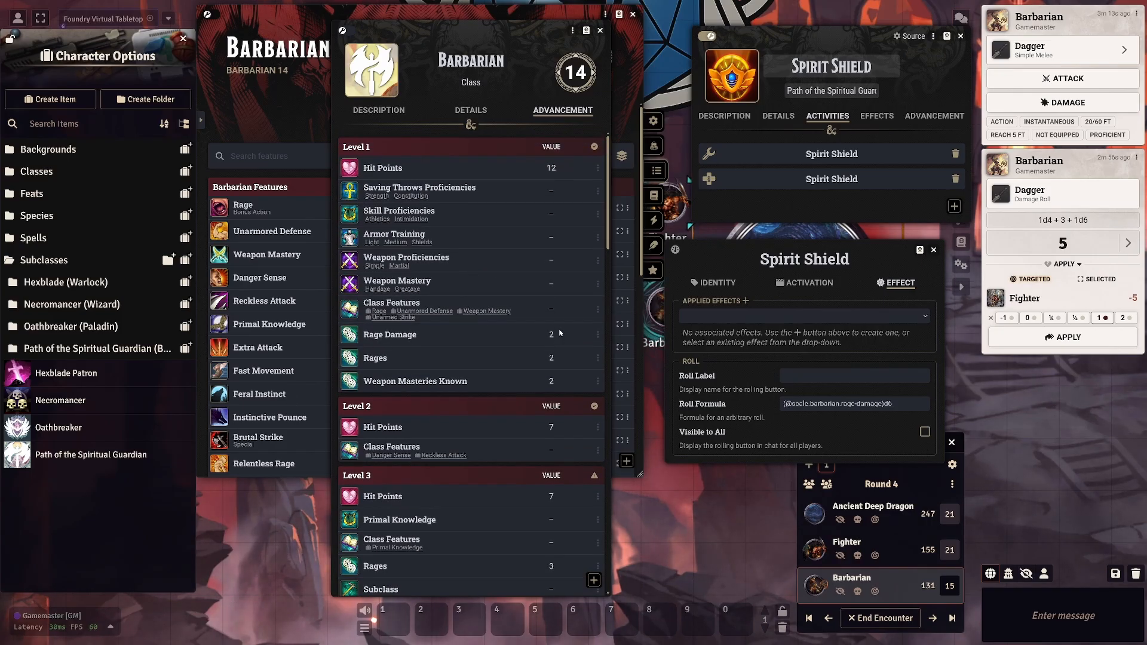
pyautogui.scroll(-15, 474, 313)
pyautogui.scroll(-2, 482, 346)
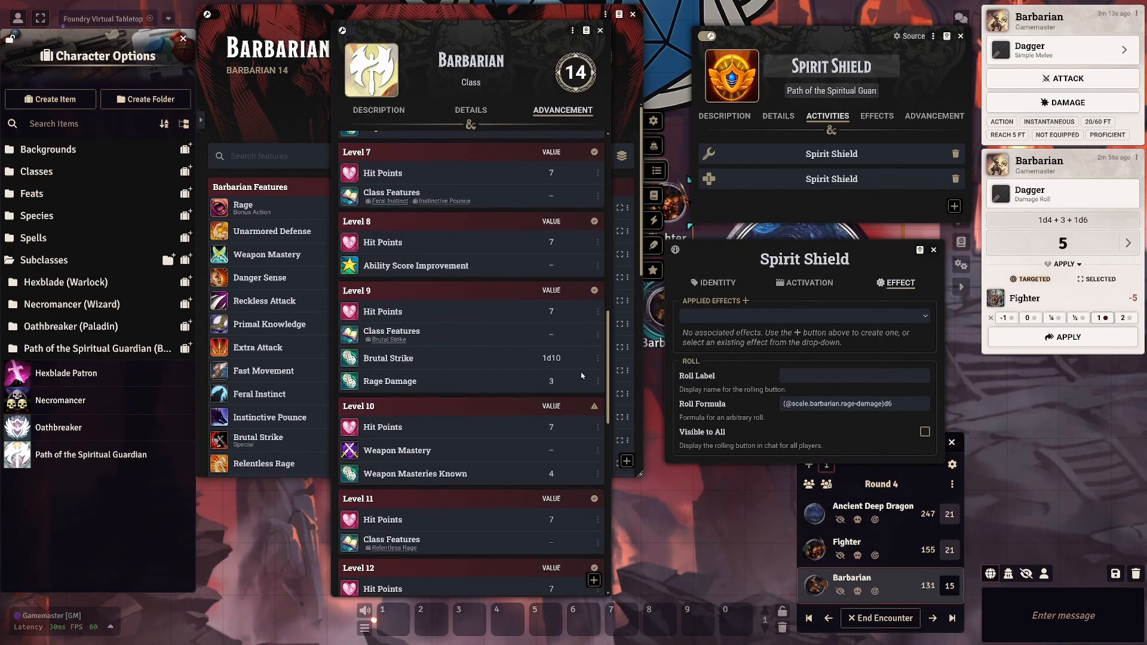
pyautogui.scroll(-6, 484, 385)
pyautogui.scroll(-8, 484, 385)
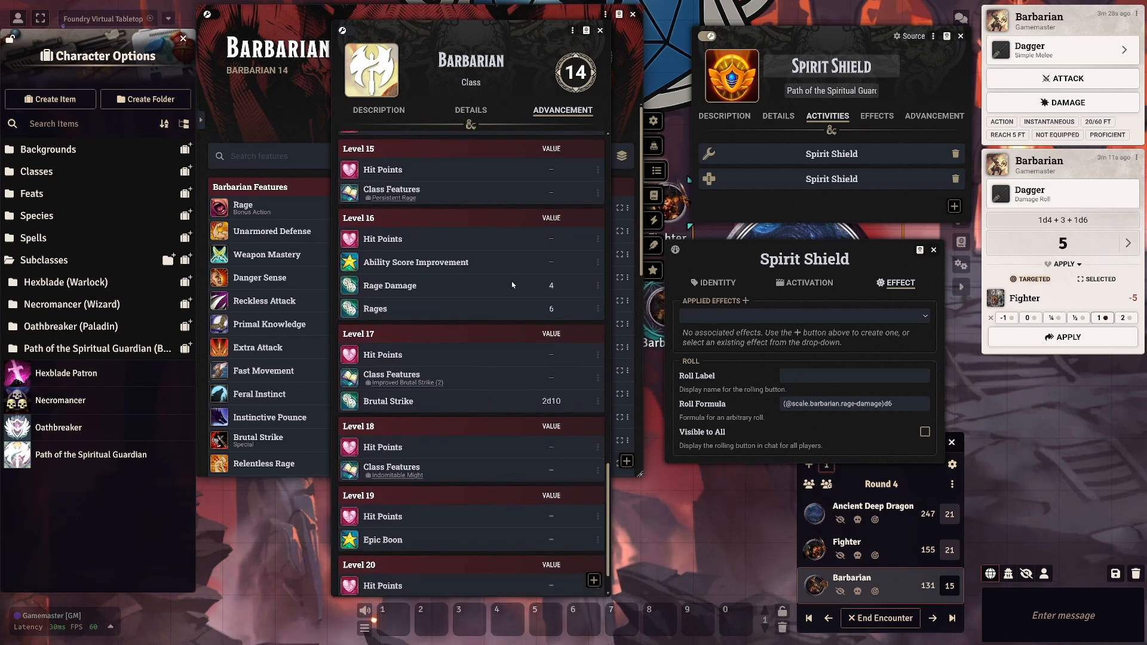
pyautogui.scroll(-1, 465, 404)
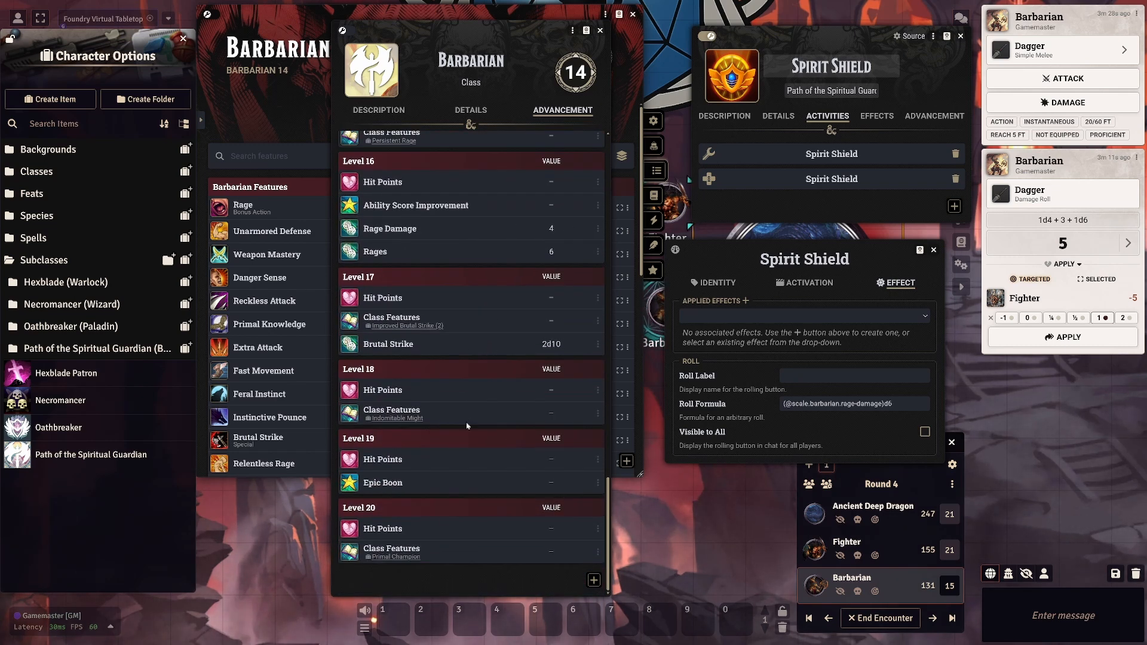
pyautogui.scroll(2, 478, 425)
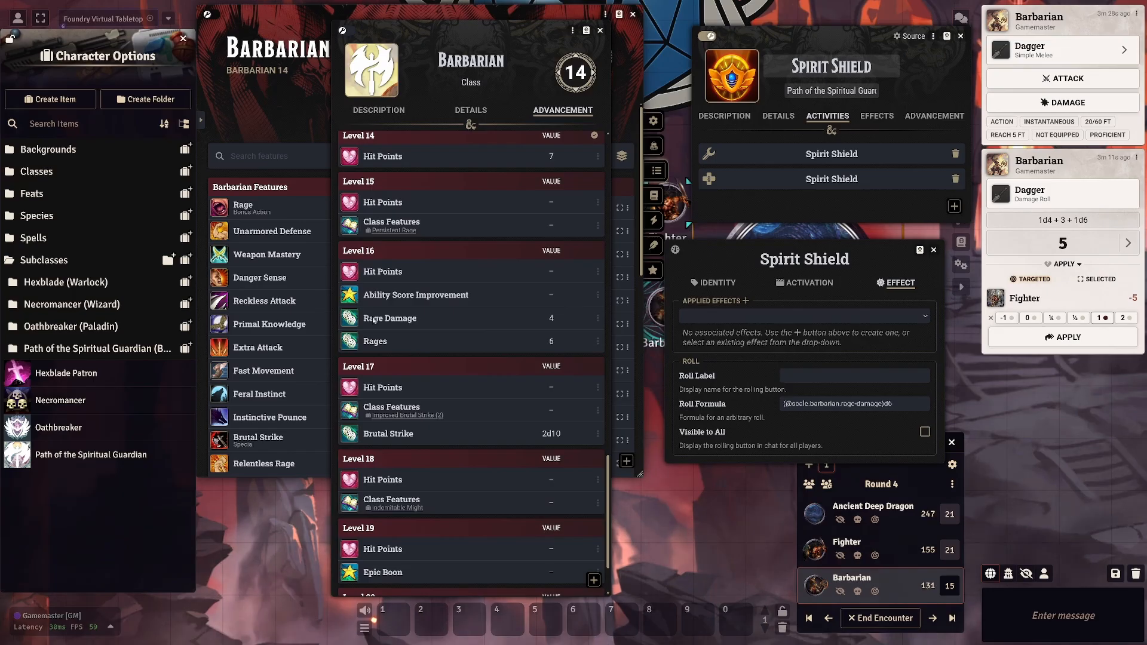
pyautogui.click(598, 319)
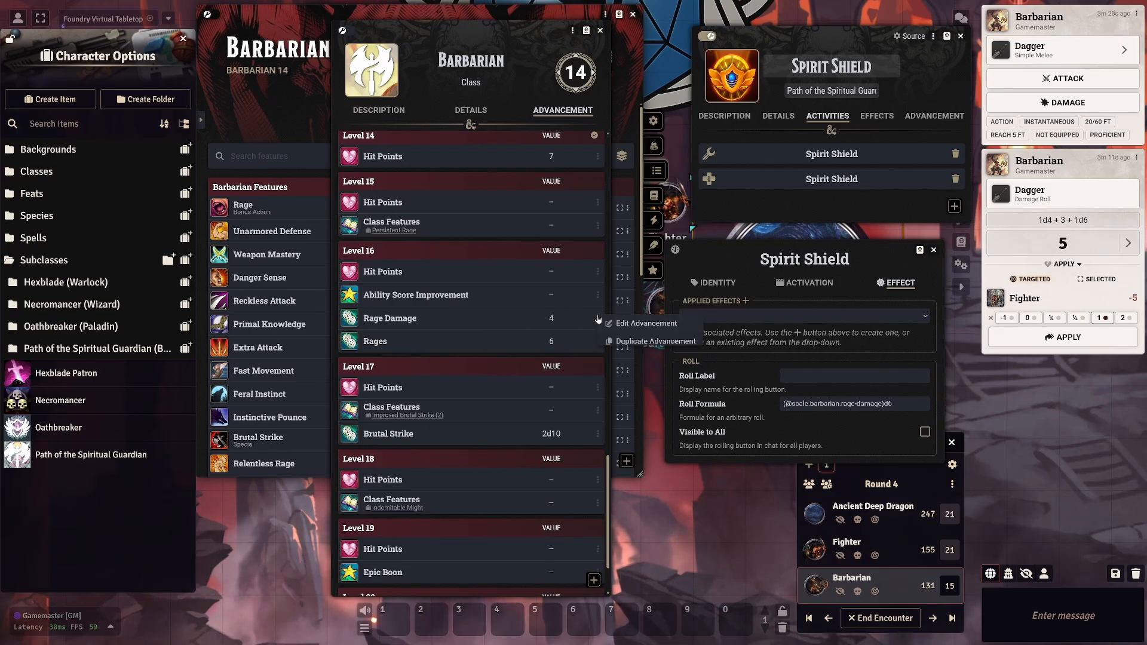
pyautogui.click(635, 323)
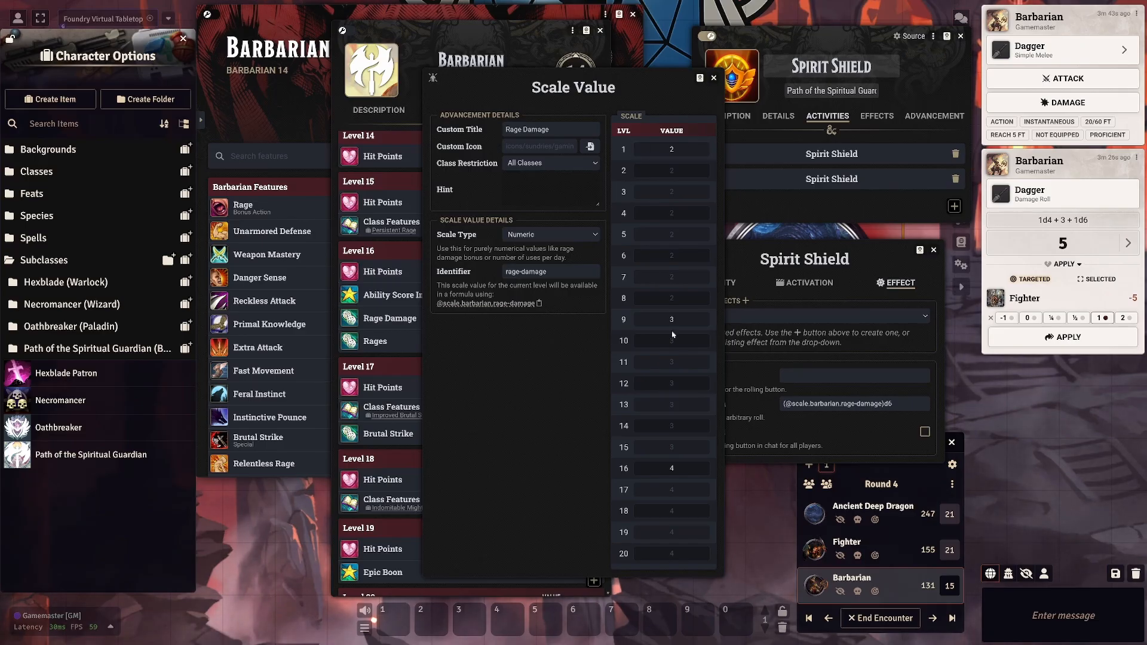
pyautogui.click(540, 304)
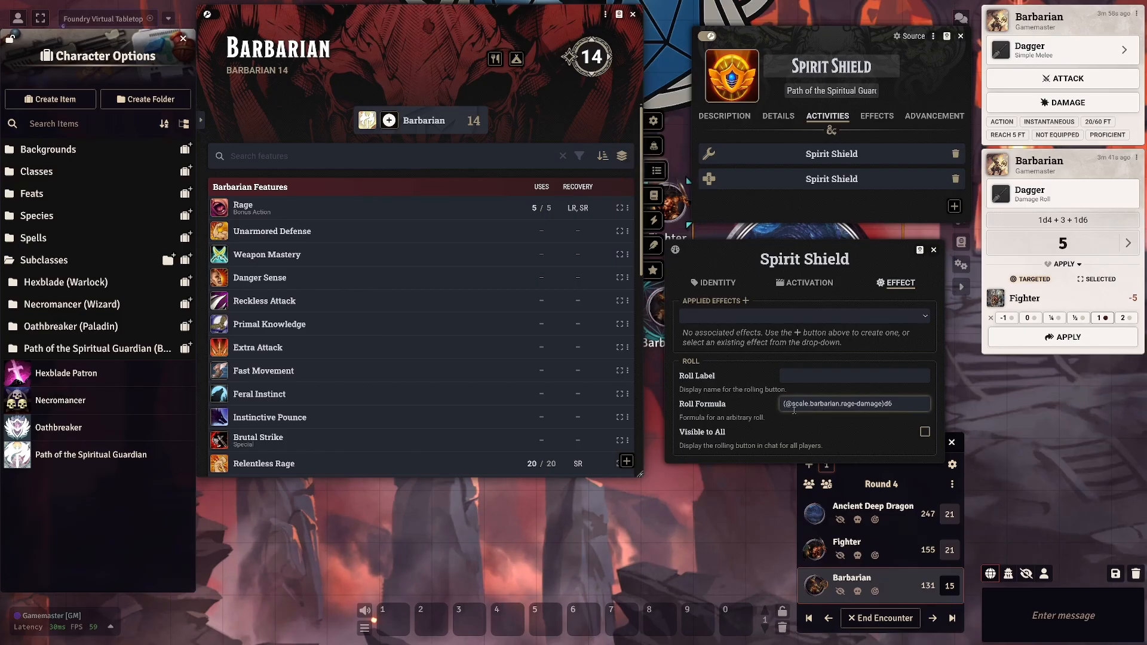
# Inspect the roll formula of Spirit Shield's Use activity and close the activity without changes.
pyautogui.click(881, 403)
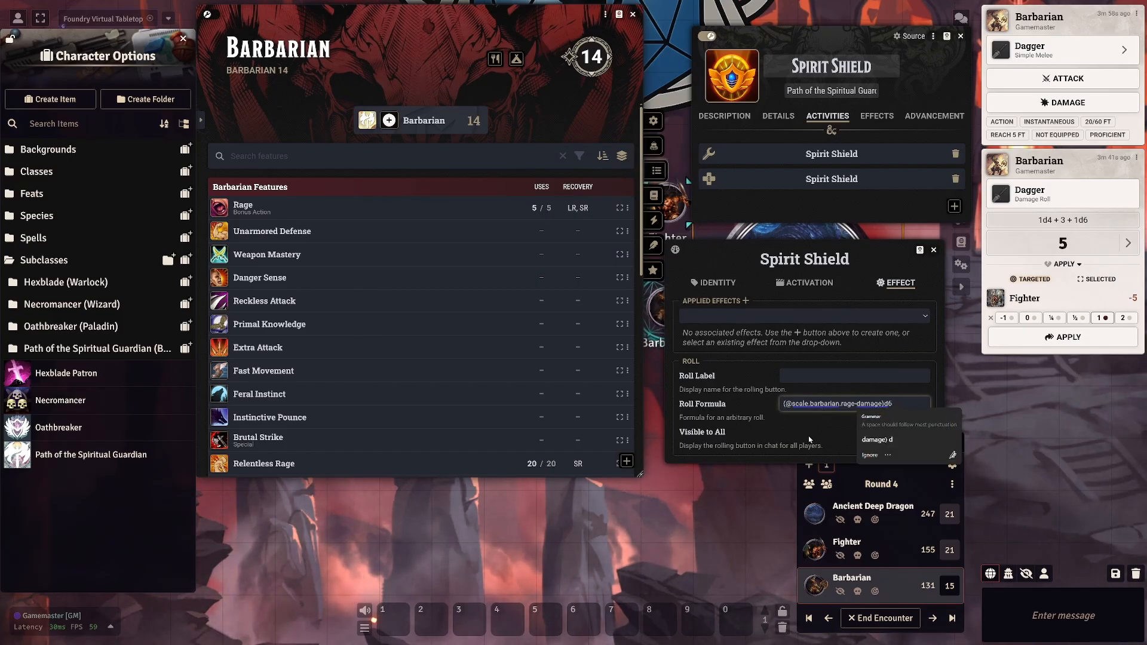
pyautogui.click(726, 432)
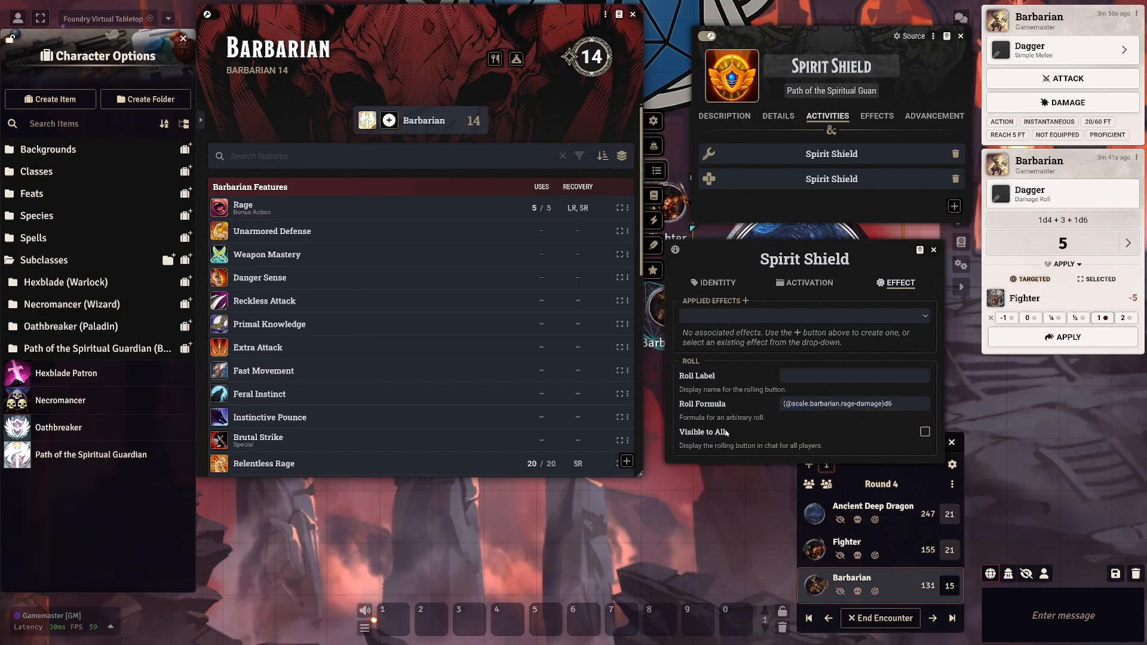
pyautogui.click(934, 251)
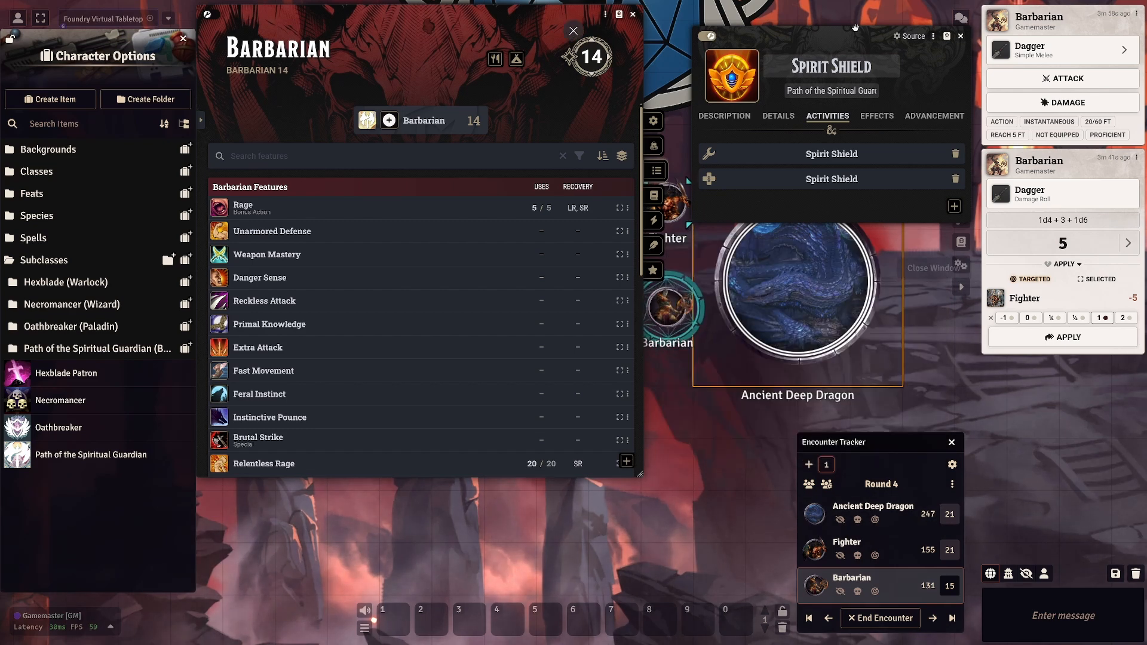
# Move the Spirit Shield window clear of the tokens and roll the Ancient Deep Dragon's Rend damage against the Fighter.
pyautogui.moveTo(858, 27); pyautogui.dragTo(463, 17)
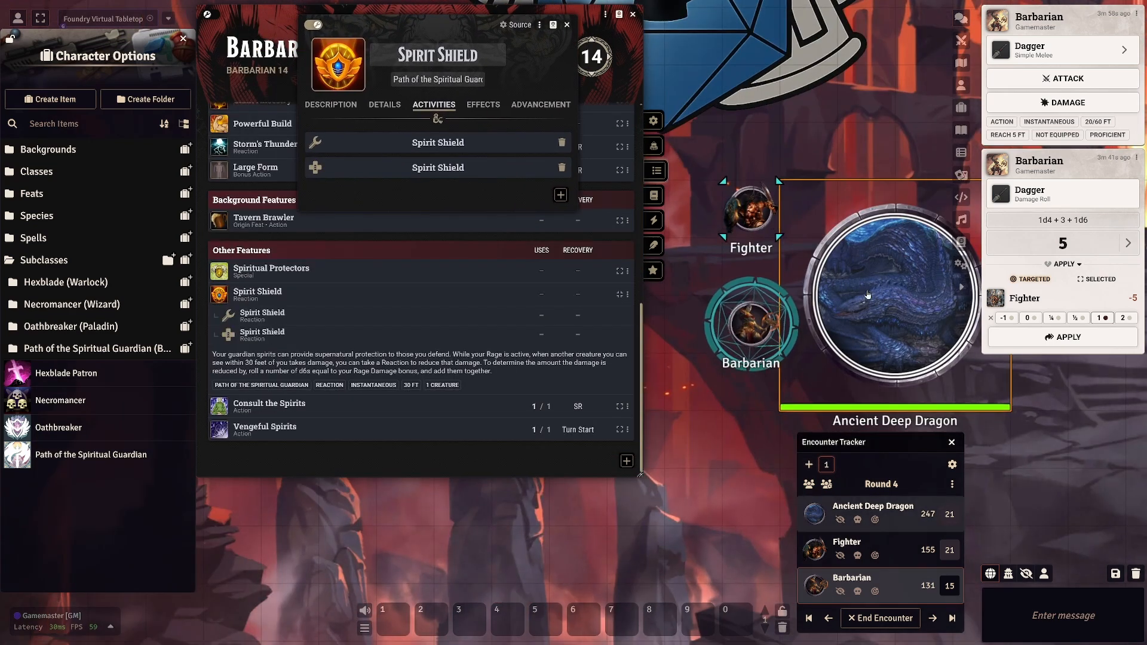
pyautogui.doubleClick(891, 299)
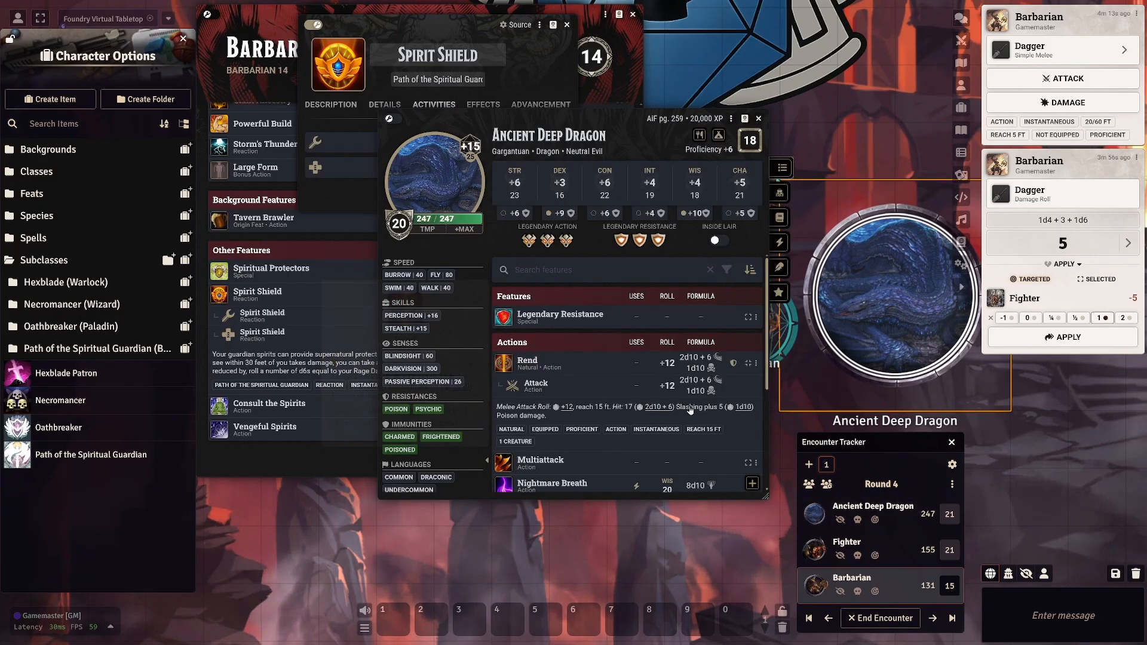
pyautogui.click(654, 410)
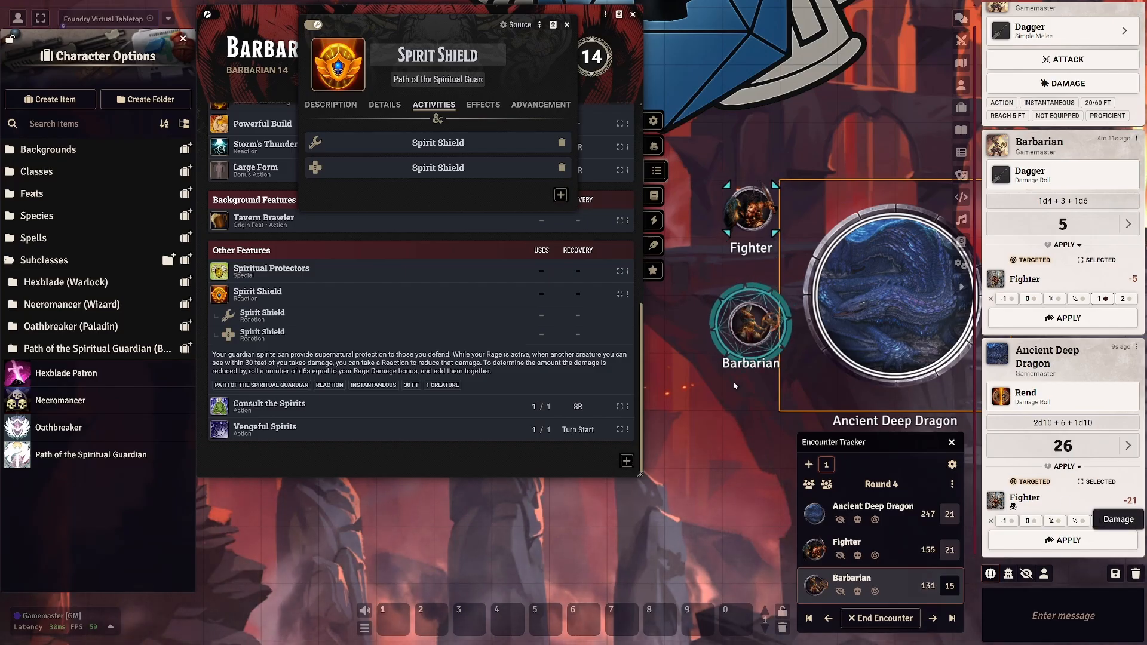
# Use the Barbarian's Spirit Shield Use activity, roll its formula and inspect the individual dice.
pyautogui.click(741, 339)
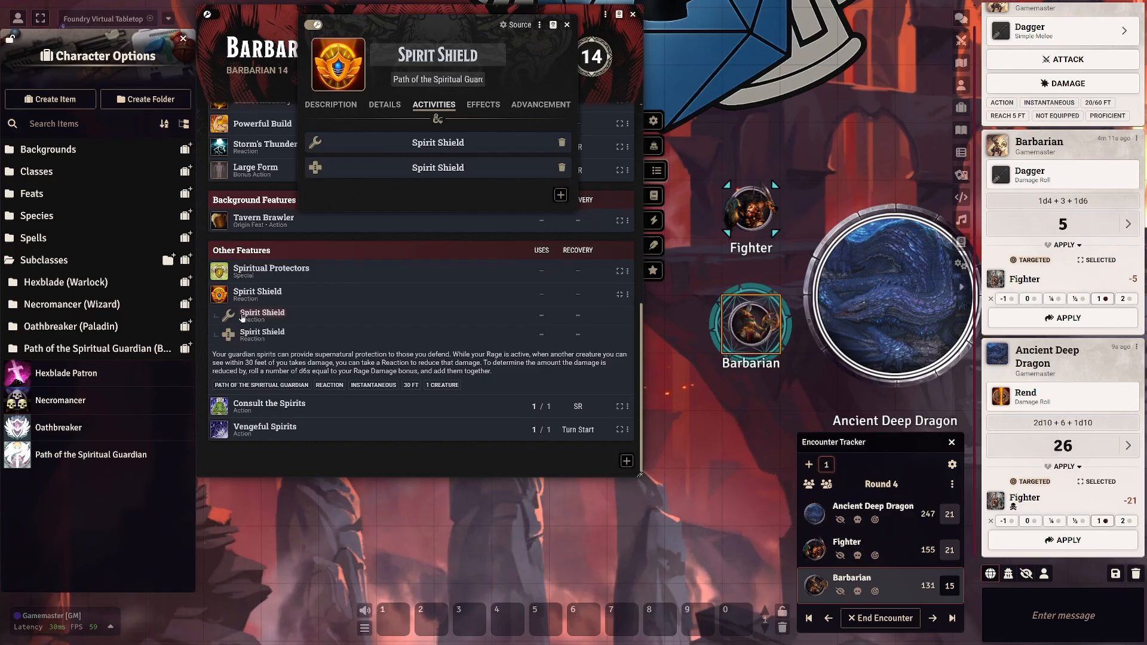
pyautogui.click(255, 318)
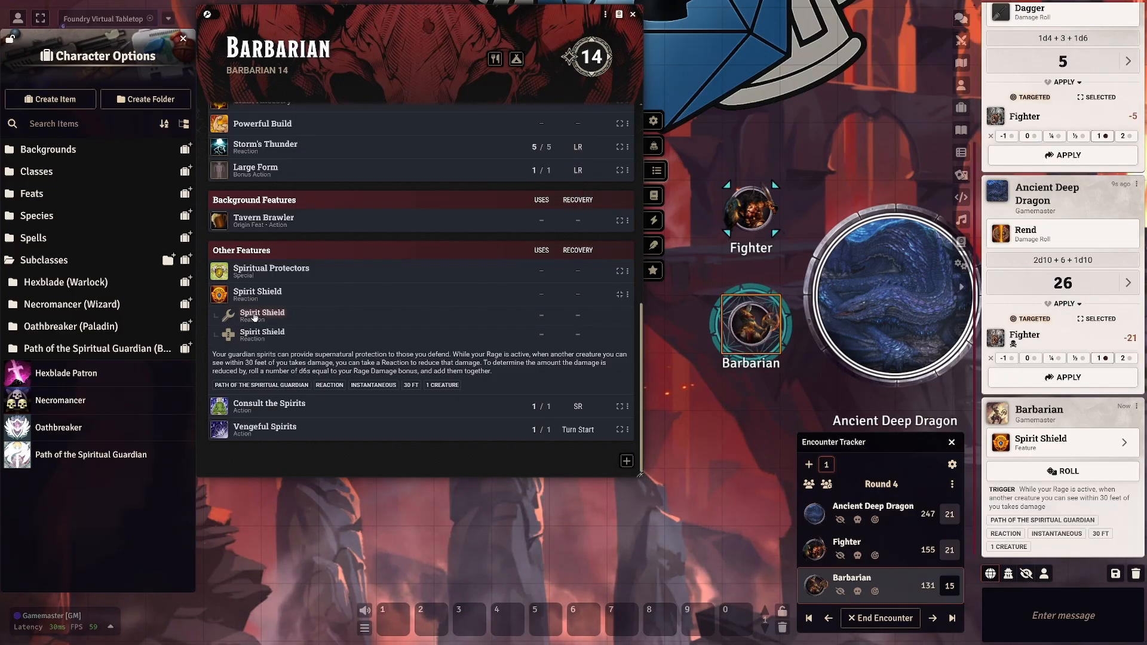
pyautogui.click(1126, 439)
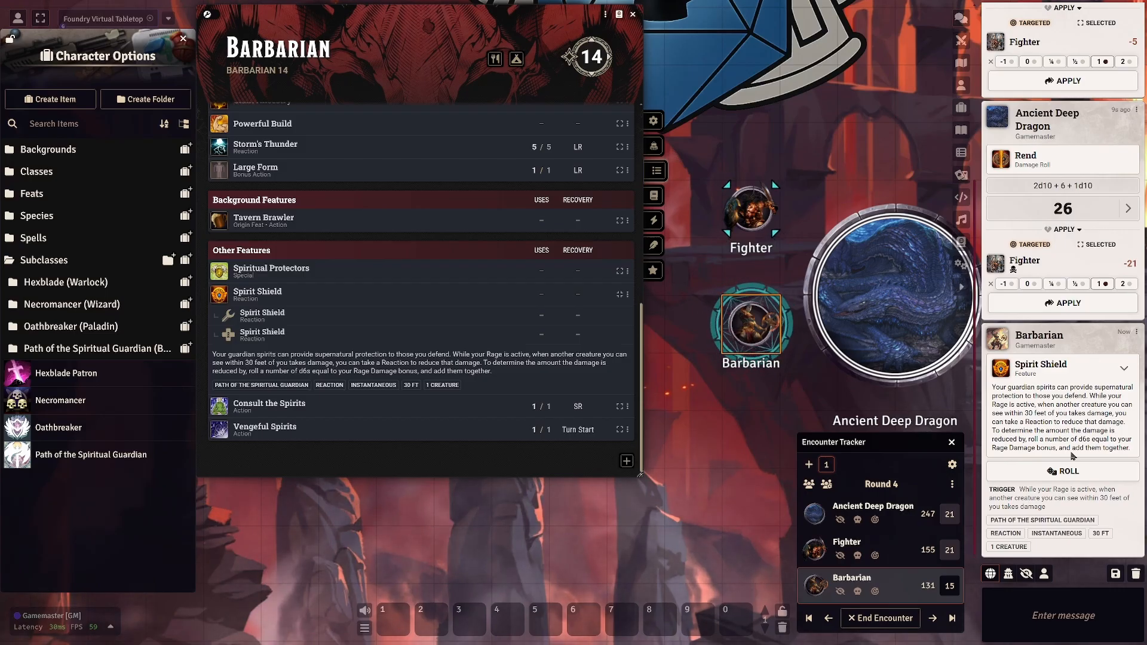
pyautogui.click(1063, 472)
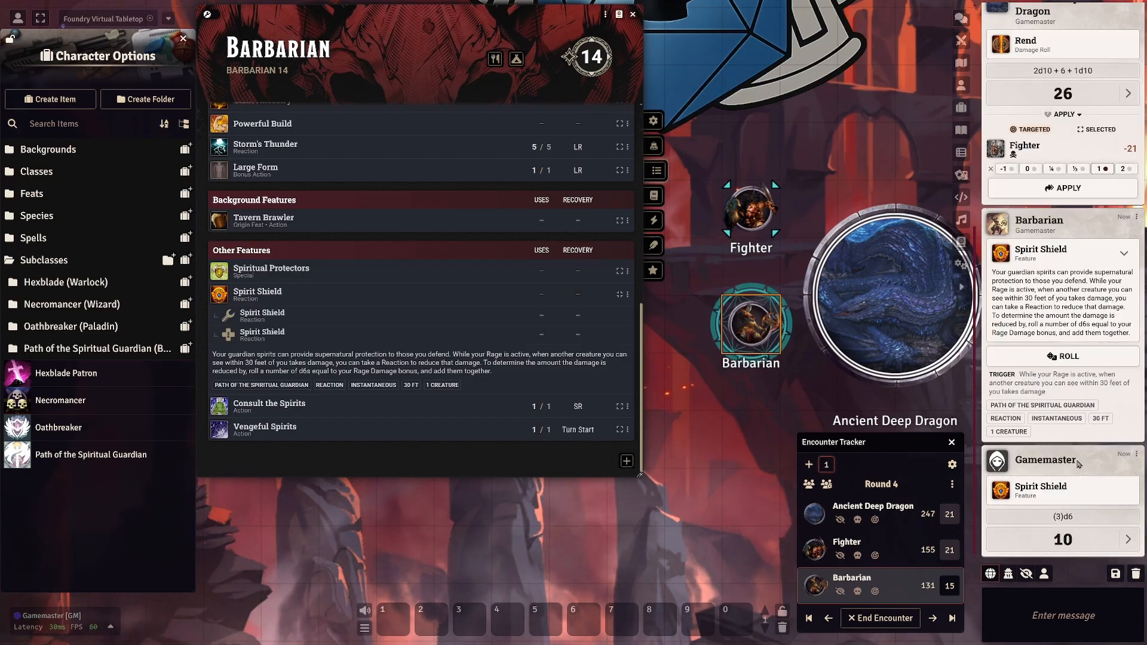
pyautogui.click(1063, 518)
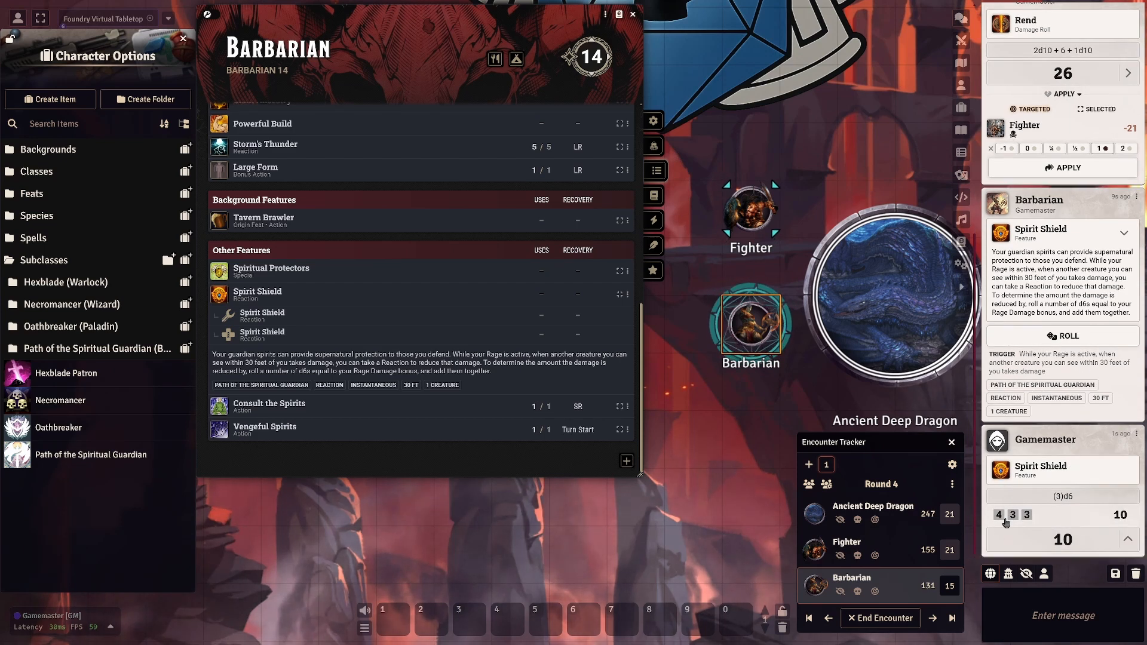
pyautogui.click(1090, 503)
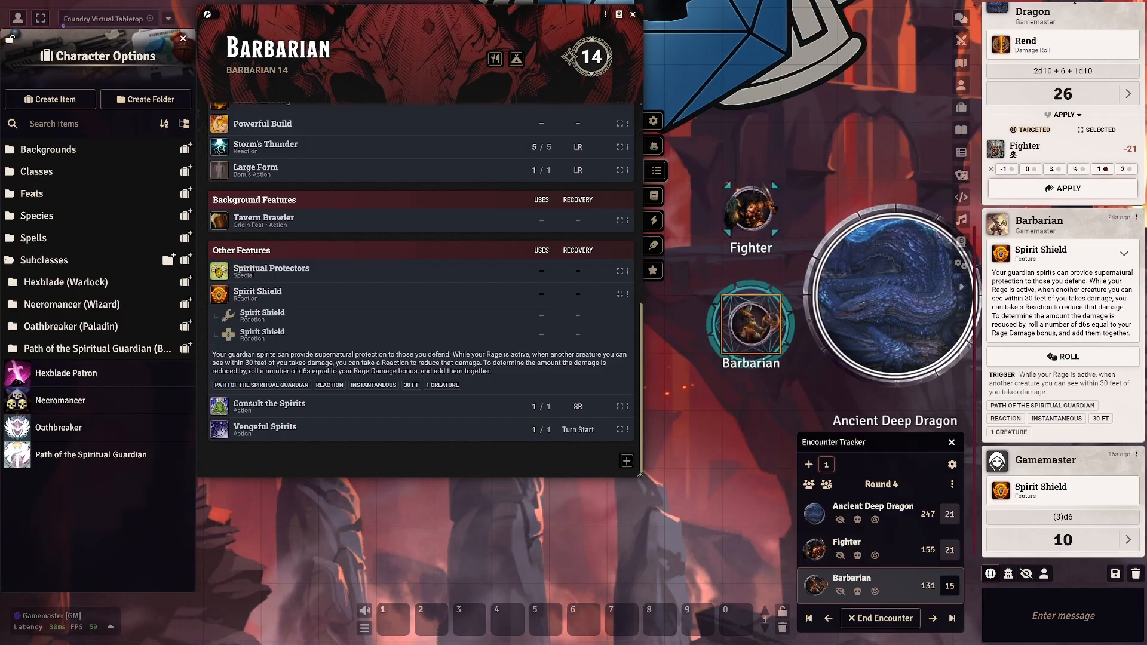
# Subtract 11 hit points from the Fighter's token and recheck its hit points.
pyautogui.rightClick(745, 202)
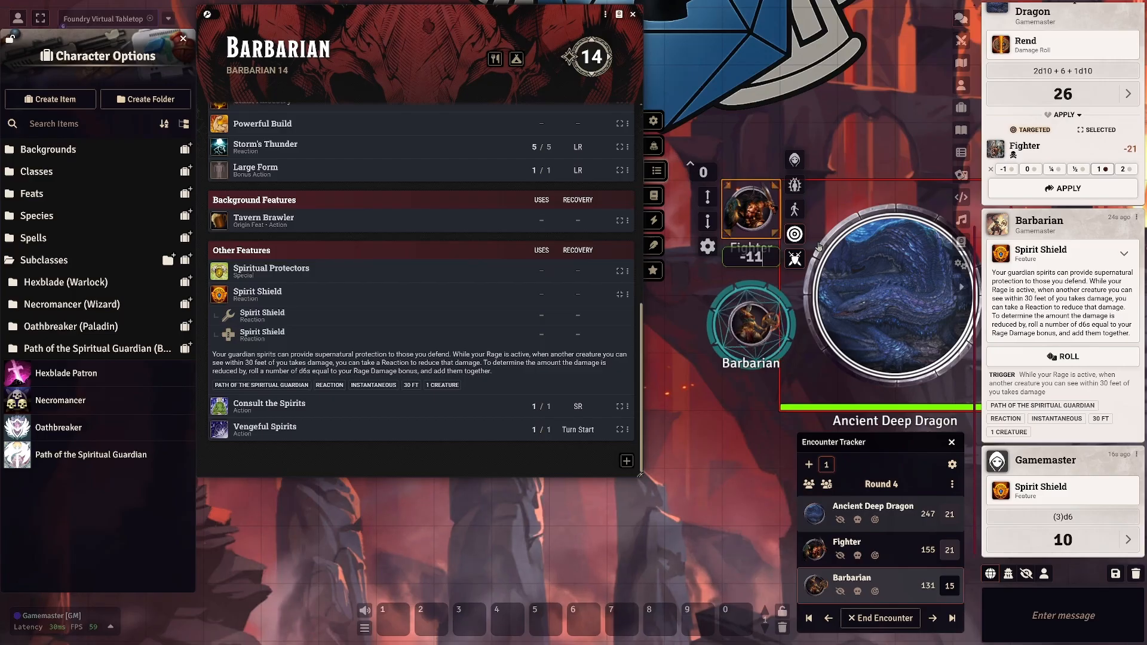
pyautogui.write('-11')
pyautogui.press('Return')
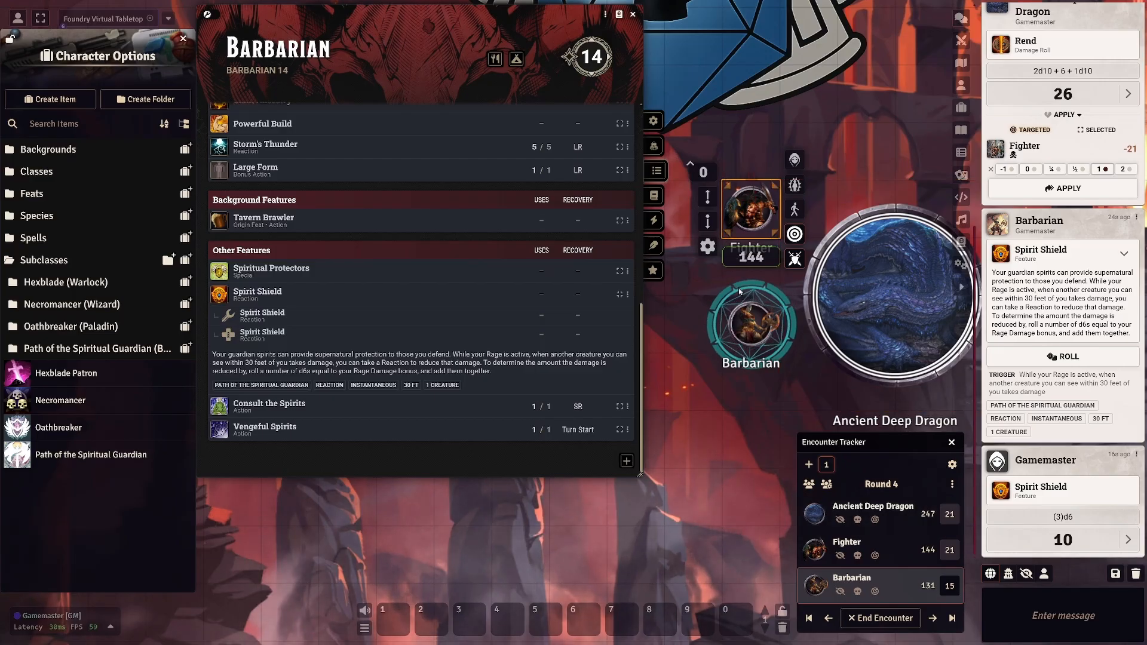
pyautogui.click(694, 296)
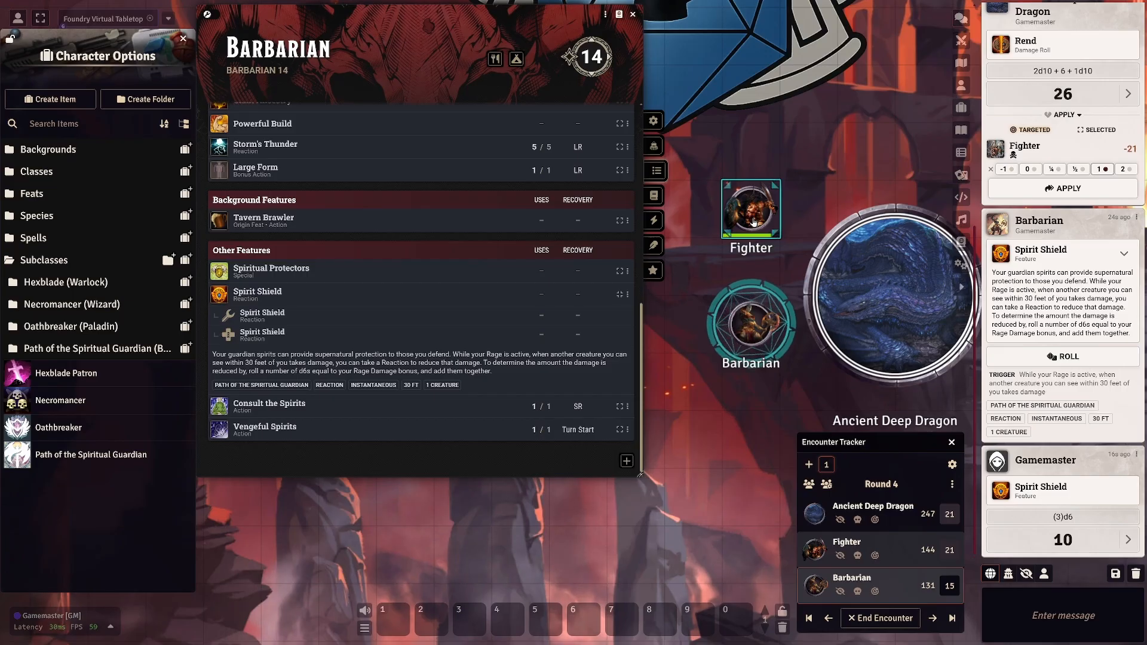
pyautogui.rightClick(753, 222)
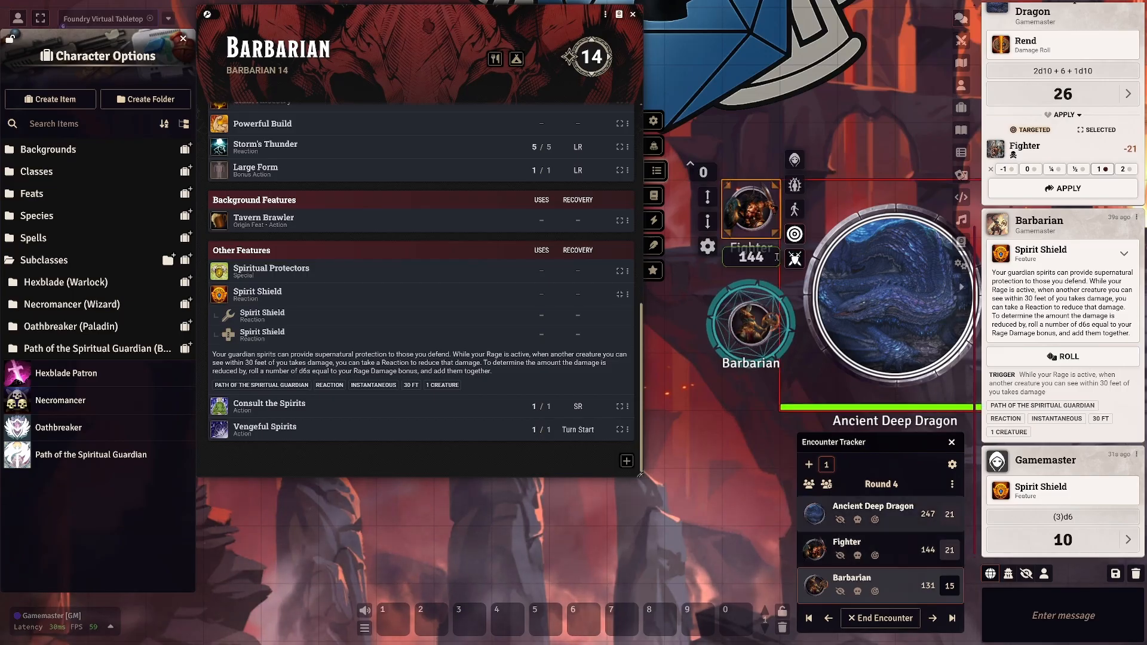
pyautogui.click(698, 432)
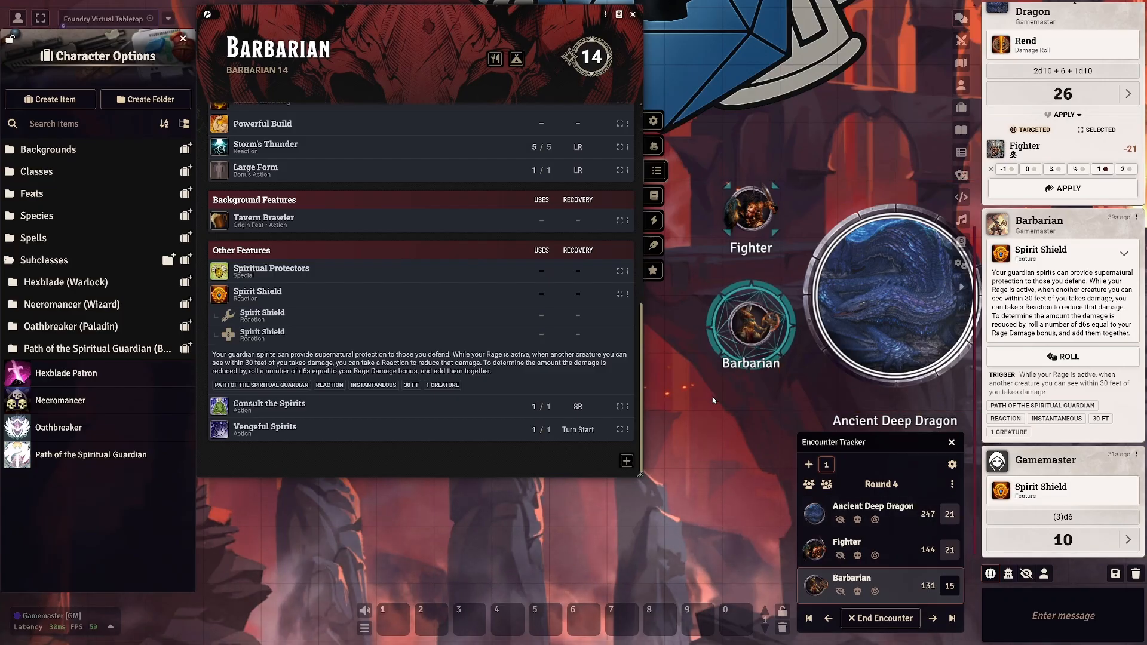
# Clear all messages from the chat log.
pyautogui.scroll(-3, 700, 406)
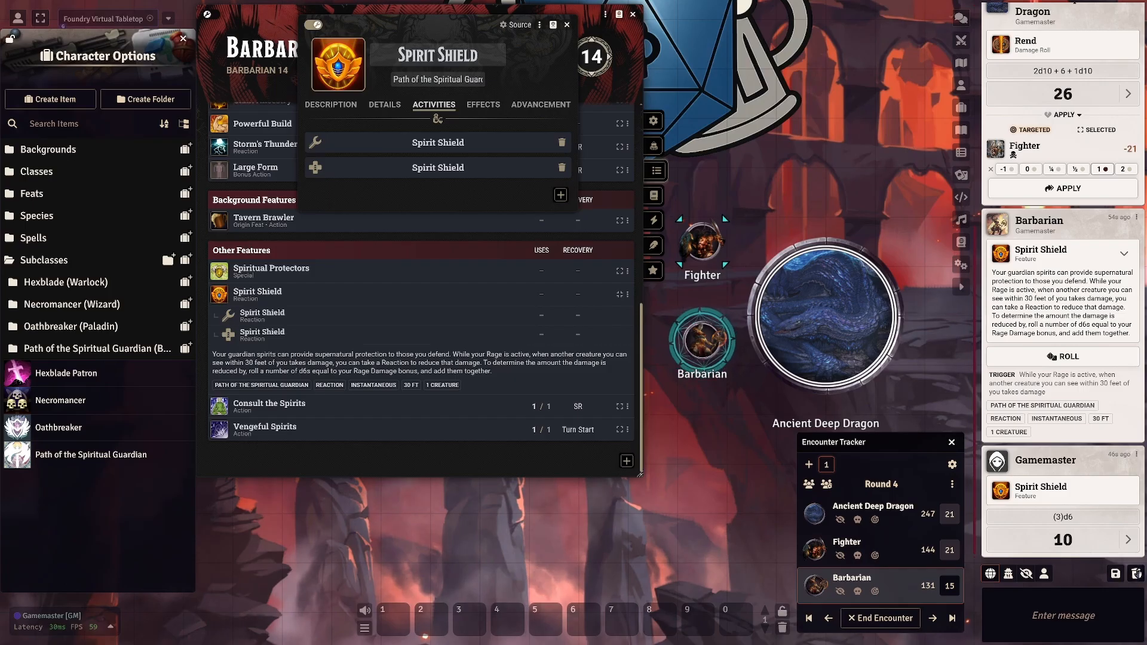
pyautogui.click(1136, 574)
pyautogui.click(819, 621)
# Roll the Ancient Deep Dragon's Rend damage against the Fighter as a normal public roll.
pyautogui.doubleClick(827, 316)
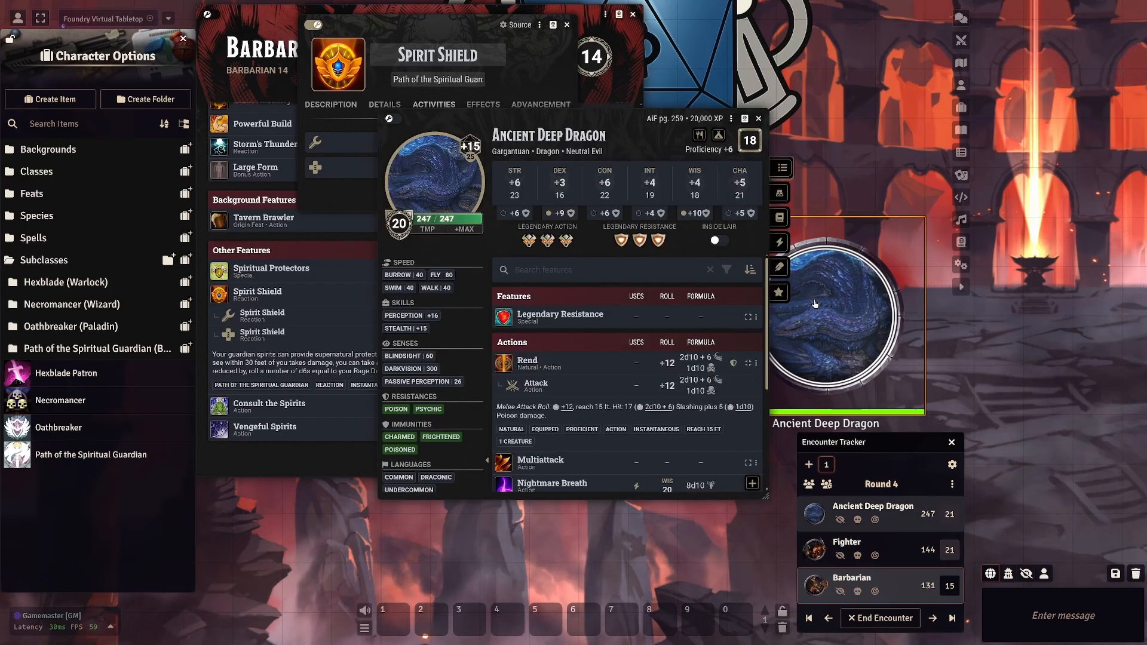
pyautogui.click(656, 406)
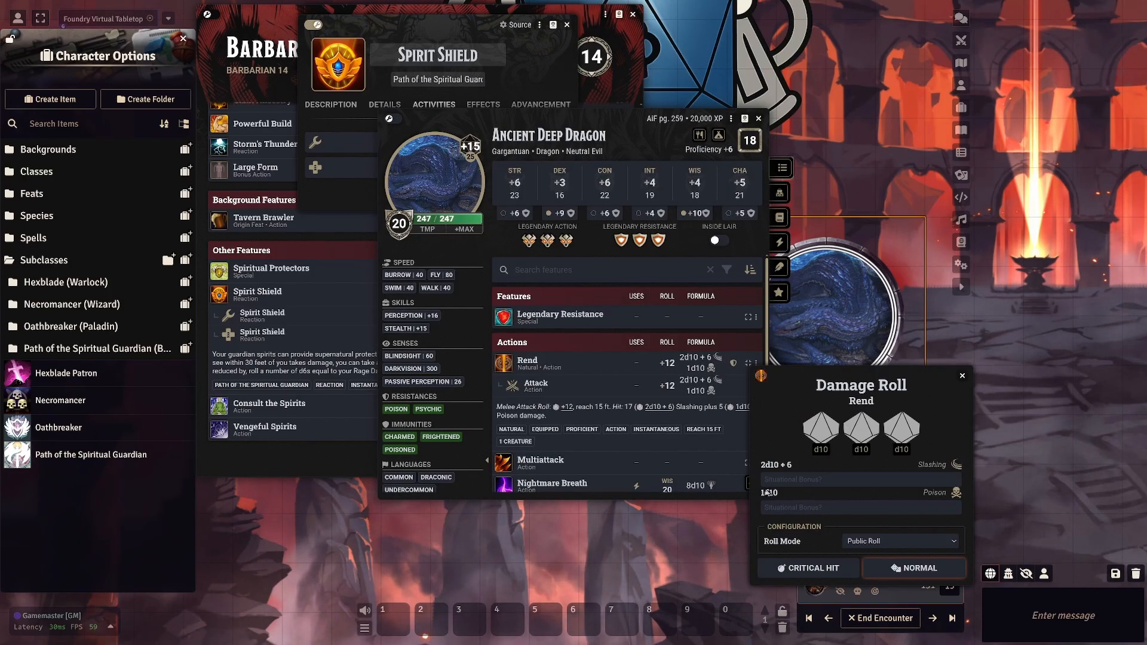
pyautogui.click(901, 569)
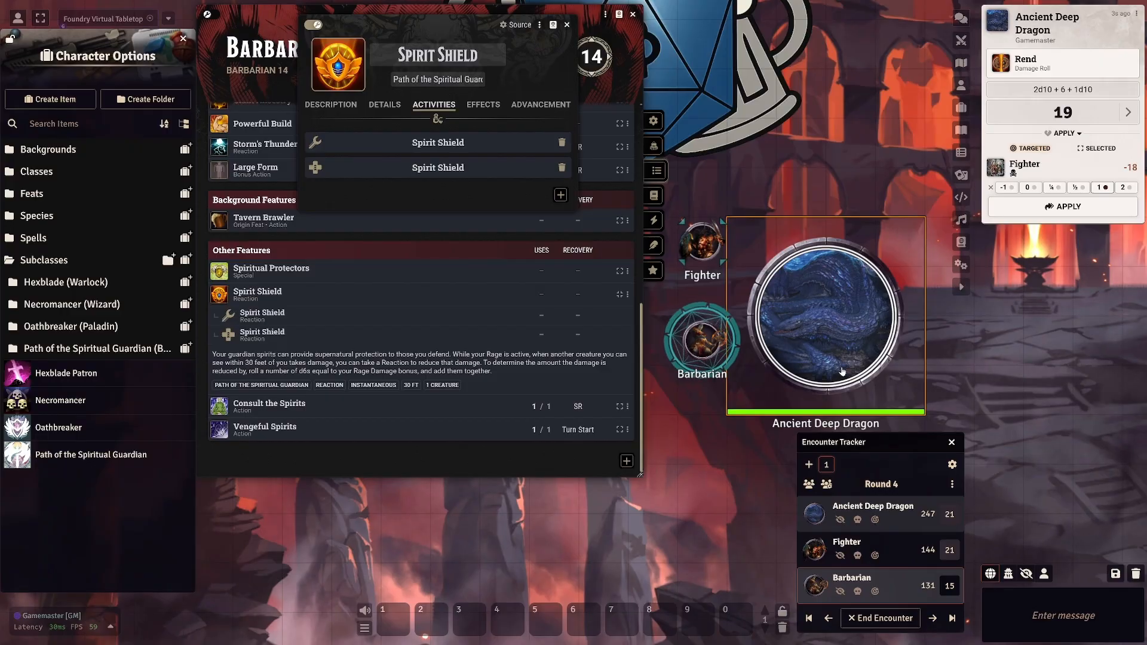
# Examine the activation, consumption, targeting and healing formula of Spirit Shield's Heal activity.
pyautogui.click(431, 168)
pyautogui.moveTo(529, 240); pyautogui.dragTo(424, 222)
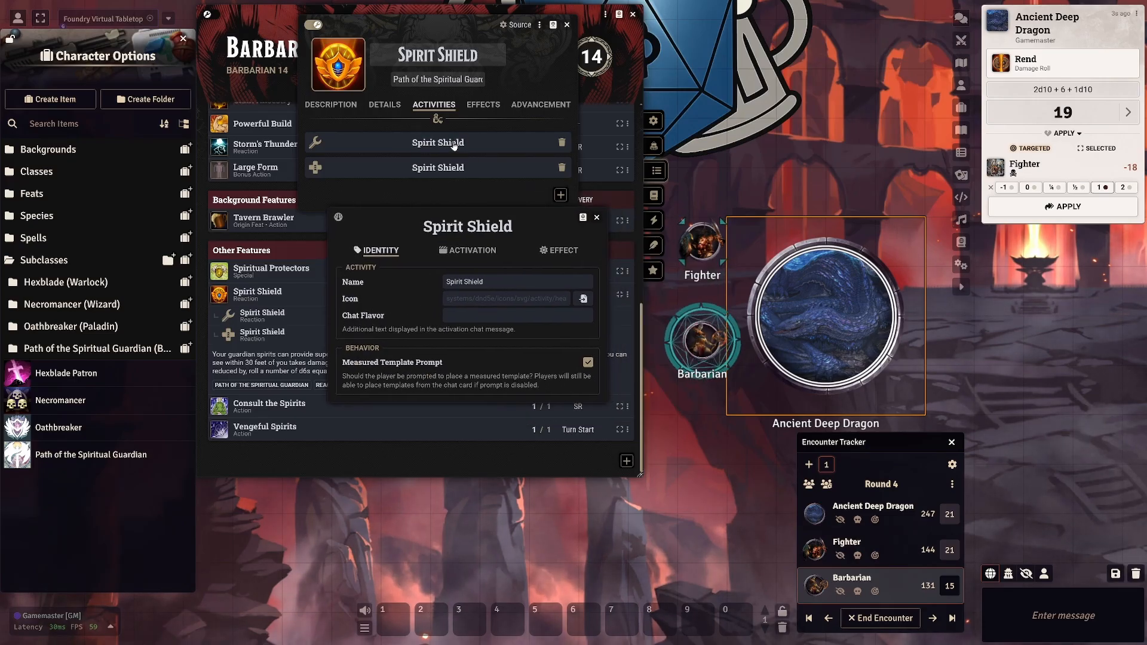
pyautogui.click(473, 251)
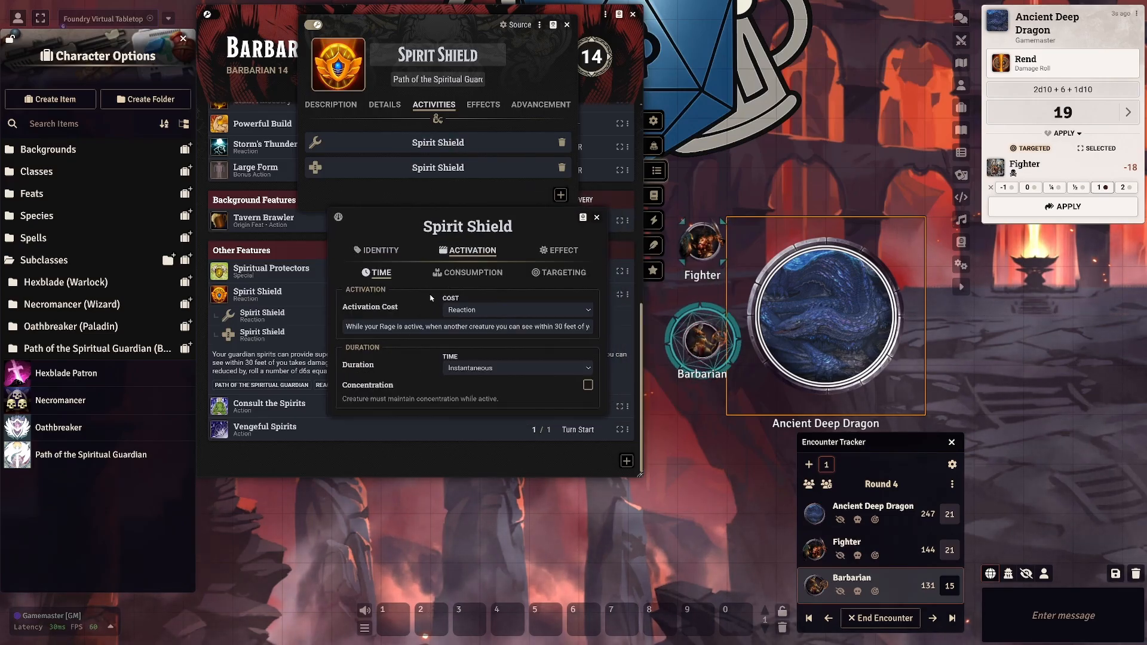
pyautogui.click(467, 274)
pyautogui.click(555, 273)
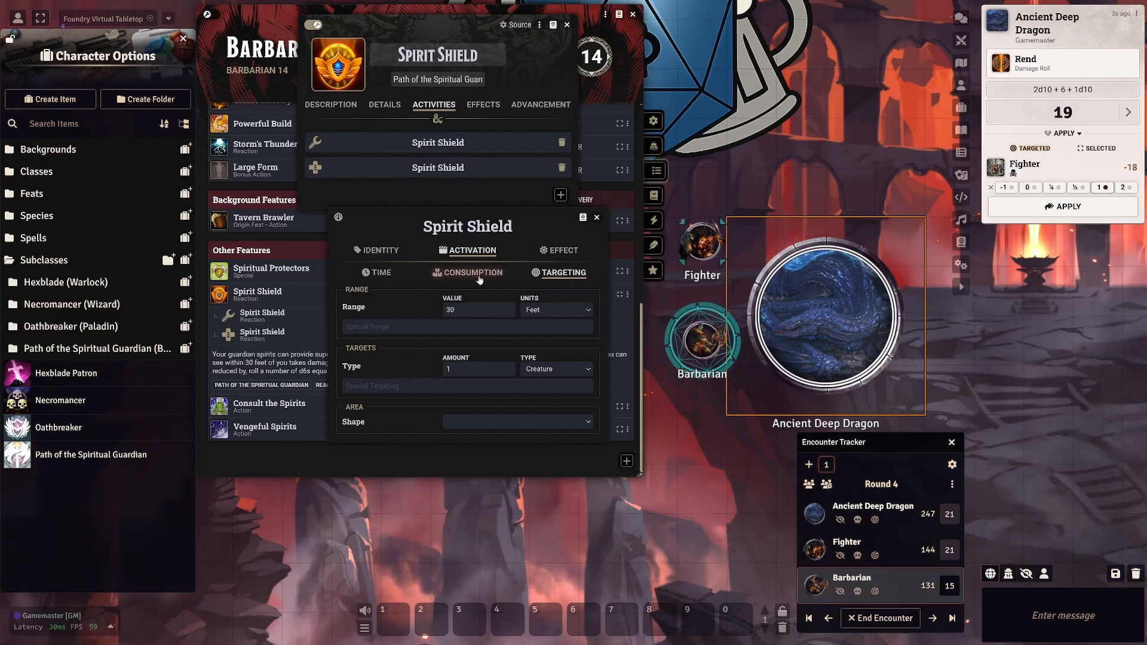
pyautogui.click(564, 251)
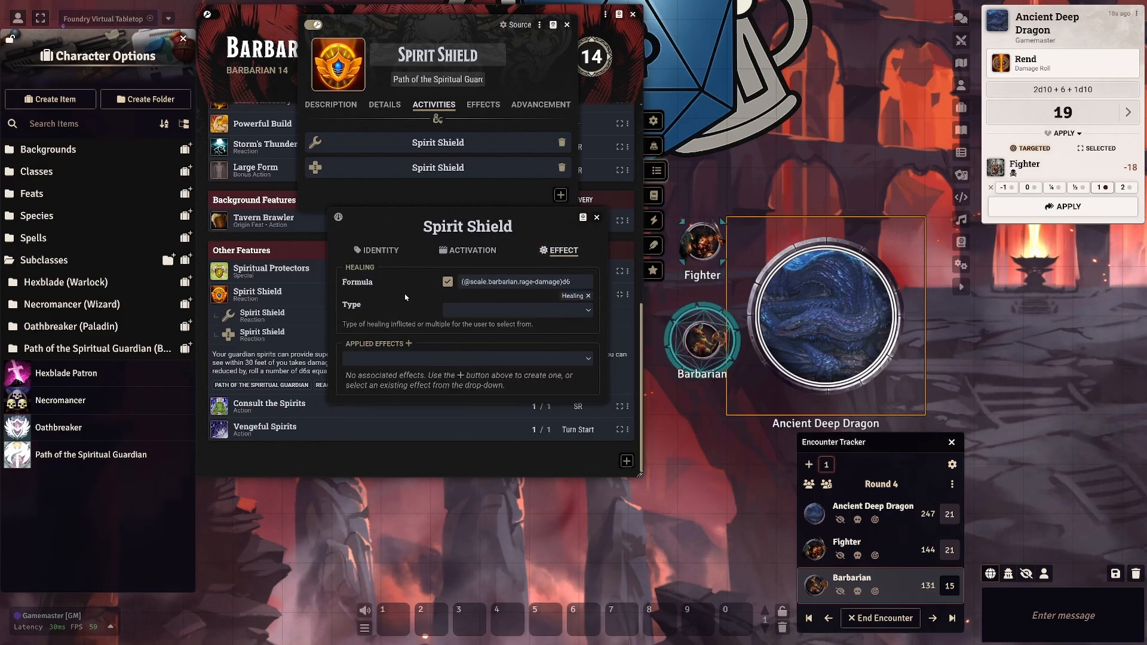
# Compare the standard dice fields with the custom formula in Spirit Shield's Heal activity, keeping the custom formula enabled, and close the activity.
pyautogui.click(447, 280)
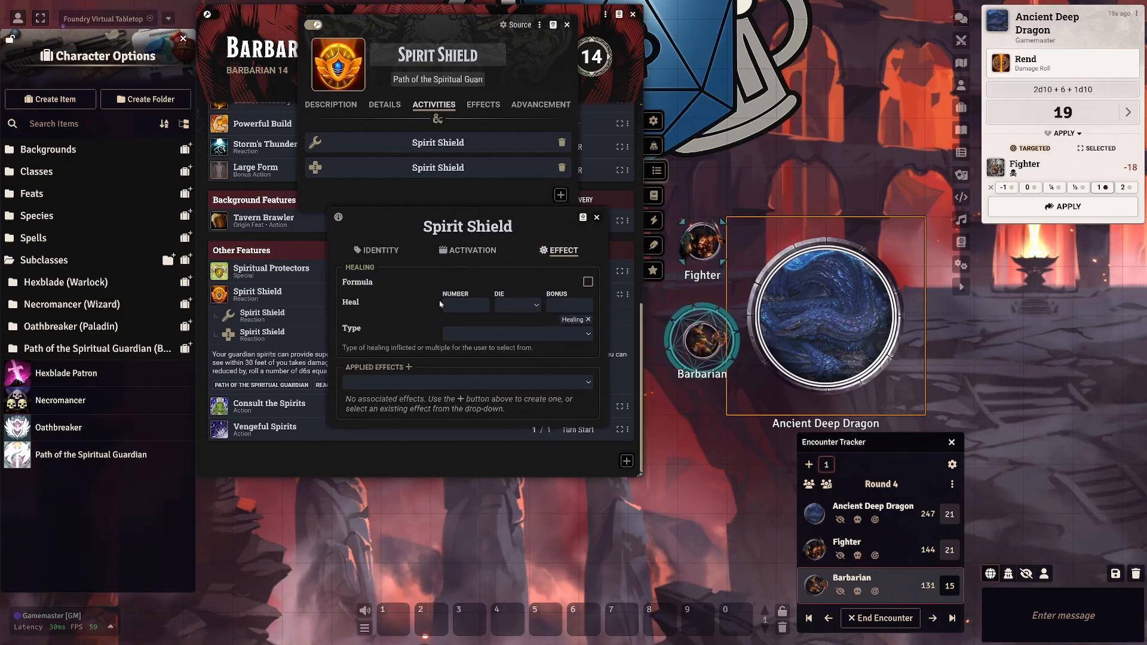
pyautogui.click(587, 283)
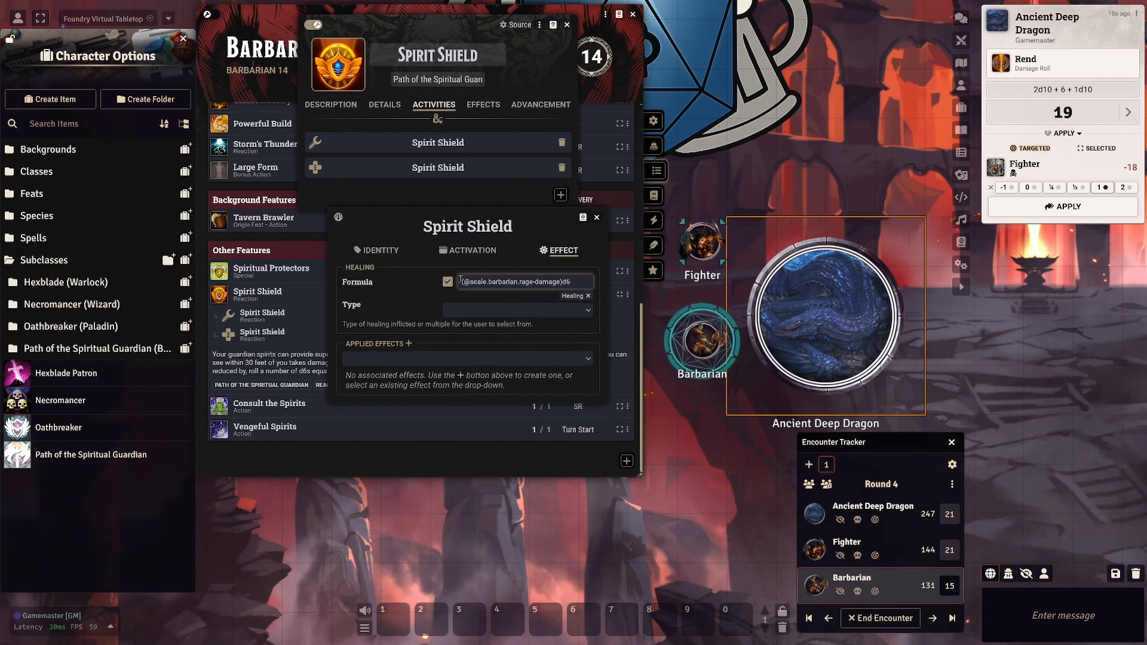
pyautogui.moveTo(463, 281); pyautogui.dragTo(579, 282)
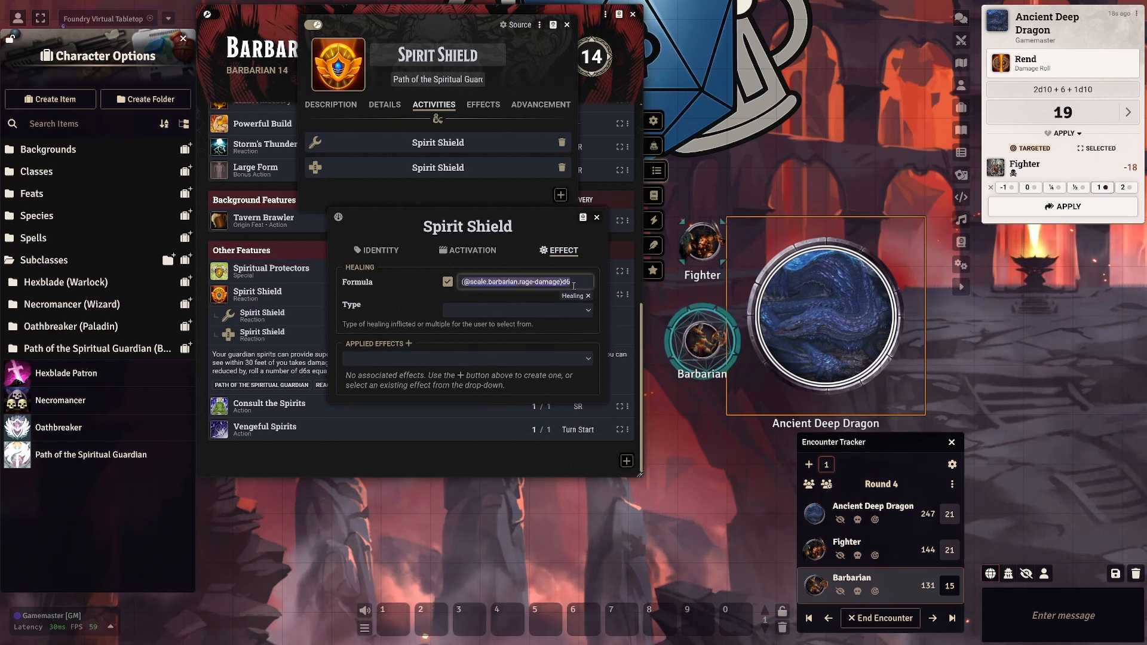
pyautogui.click(472, 302)
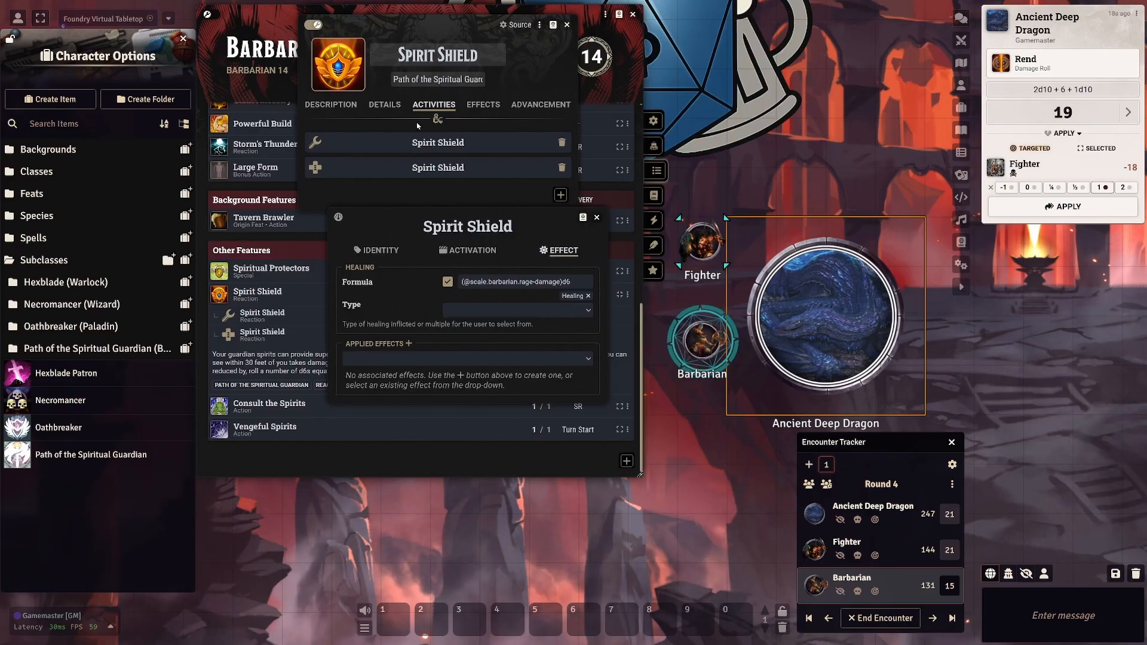
pyautogui.click(464, 280)
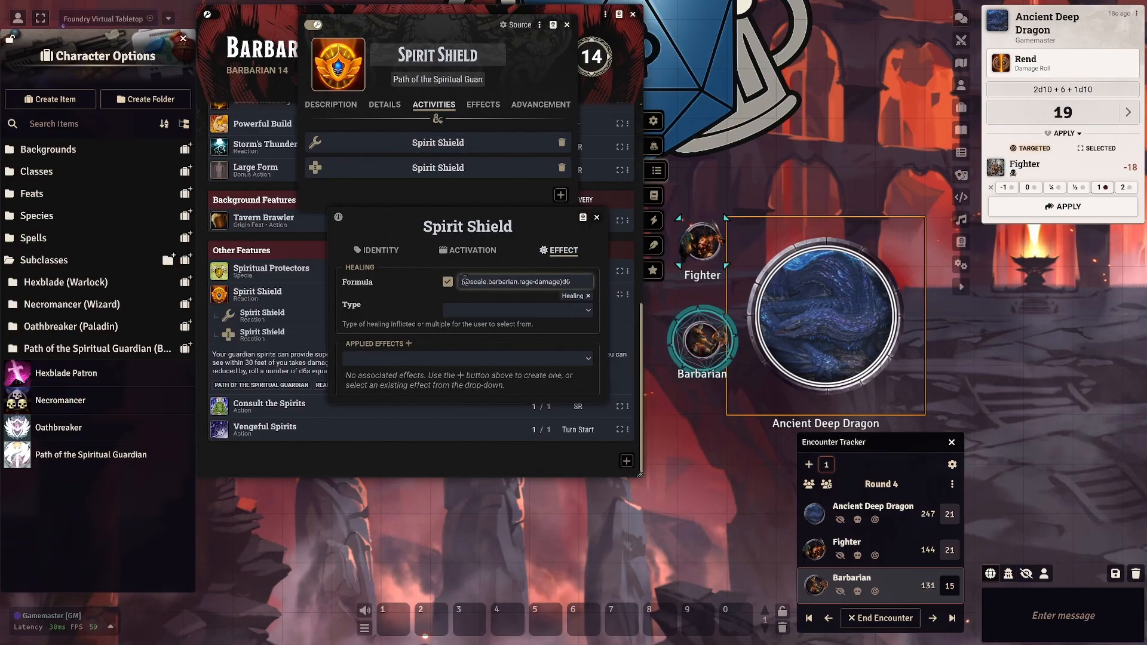
pyautogui.click(536, 285)
pyautogui.hotkey('shift', 'Home')
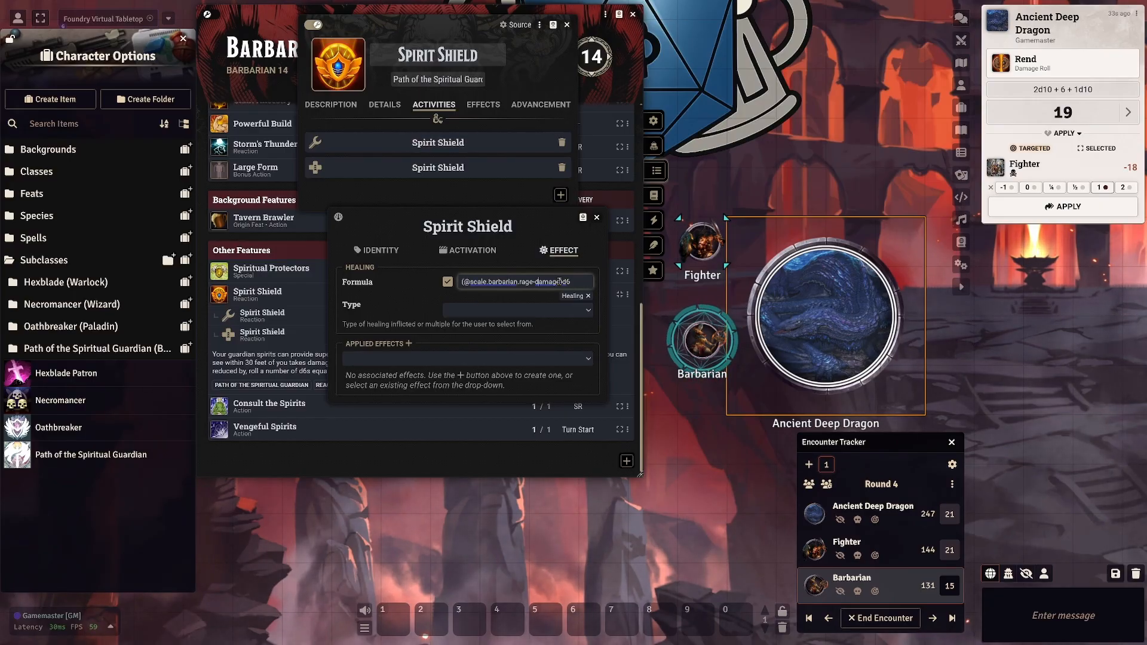
pyautogui.moveTo(559, 281); pyautogui.dragTo(464, 282)
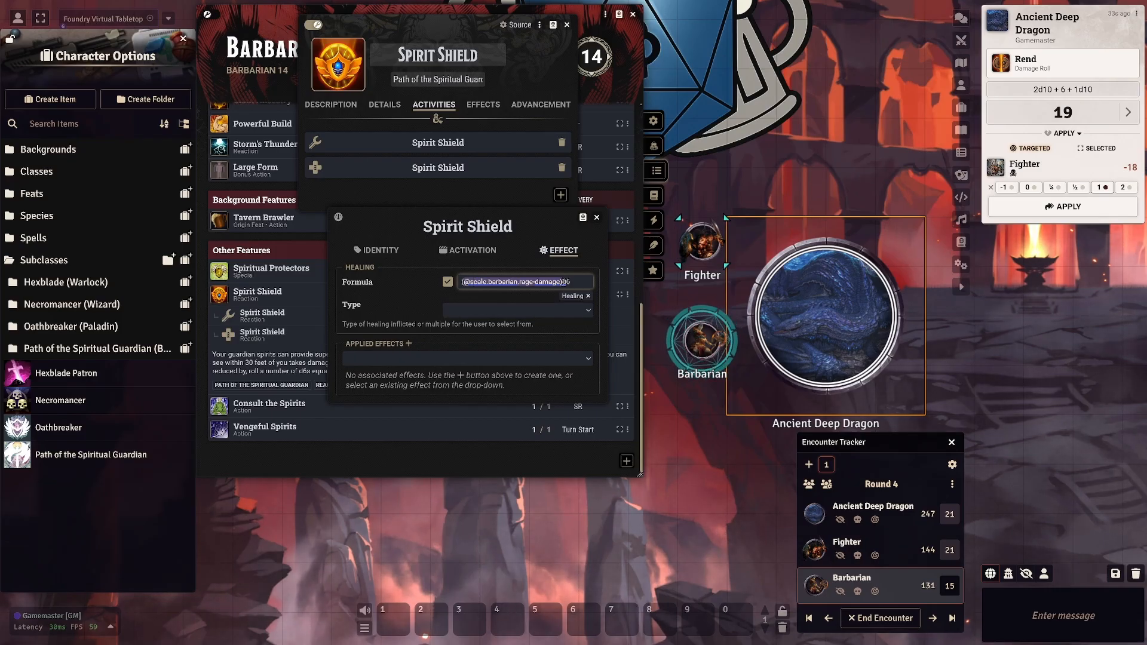
pyautogui.click(364, 308)
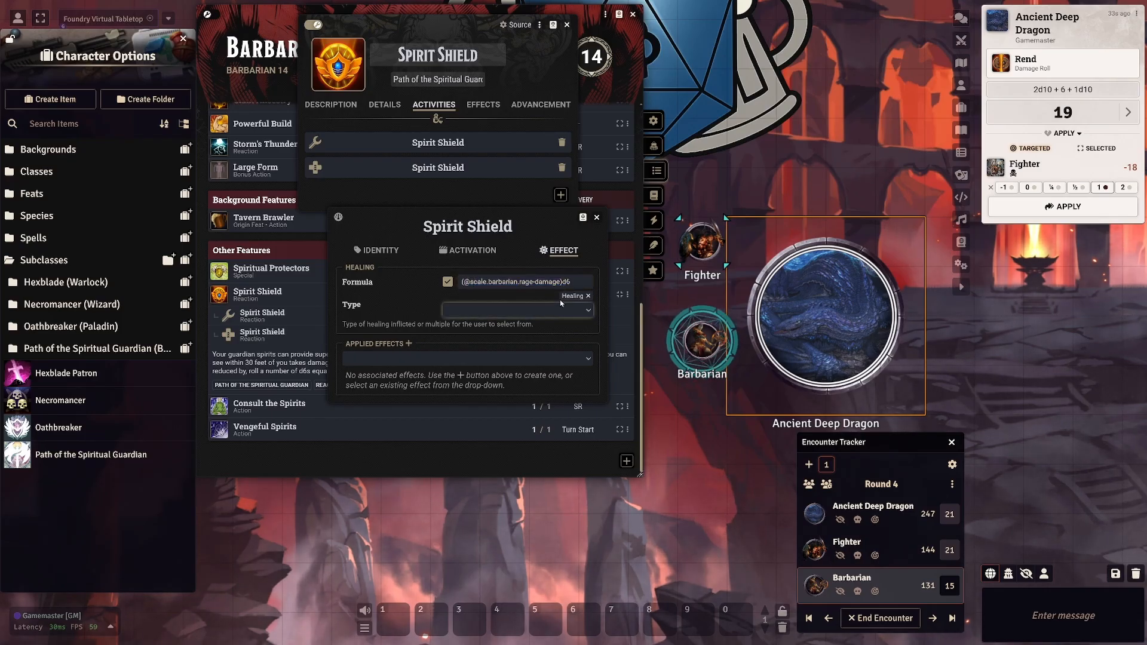
pyautogui.click(597, 219)
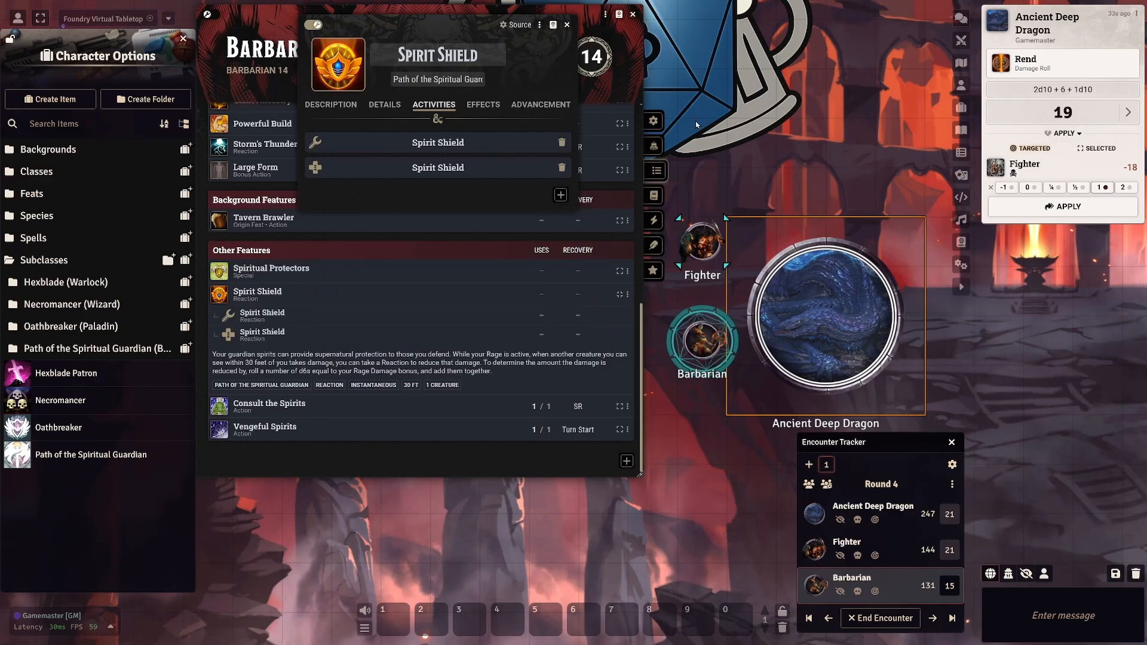
# Use the Barbarian's Spirit Shield healing activity with a public roll and expand the individual dice in the chat result.
pyautogui.click(275, 337)
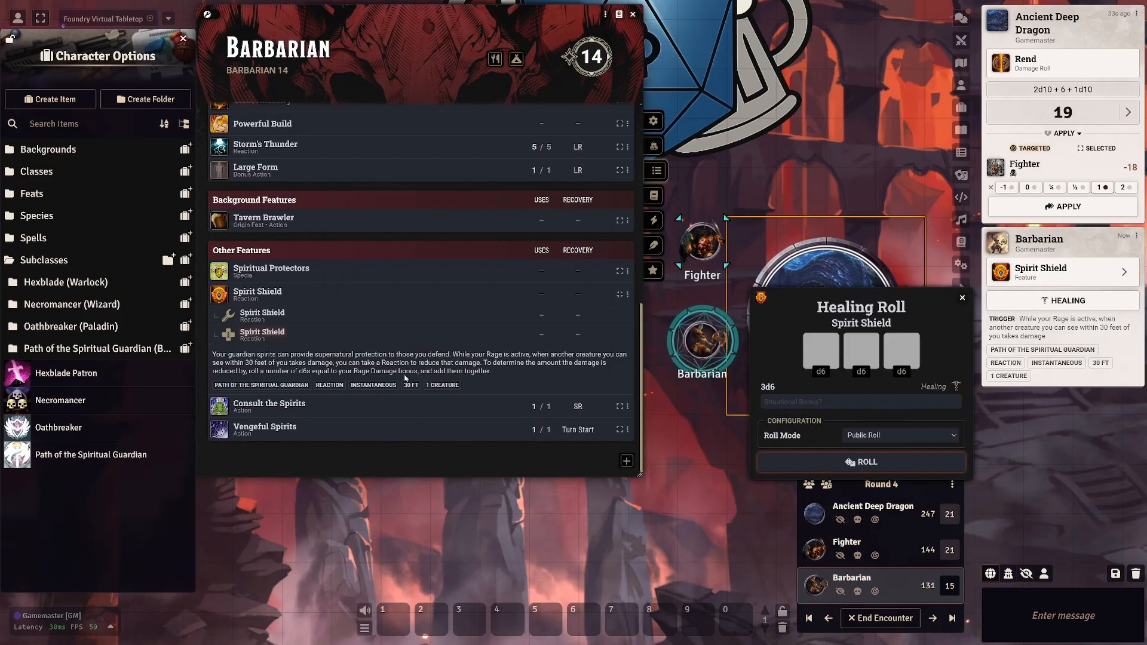
pyautogui.click(869, 462)
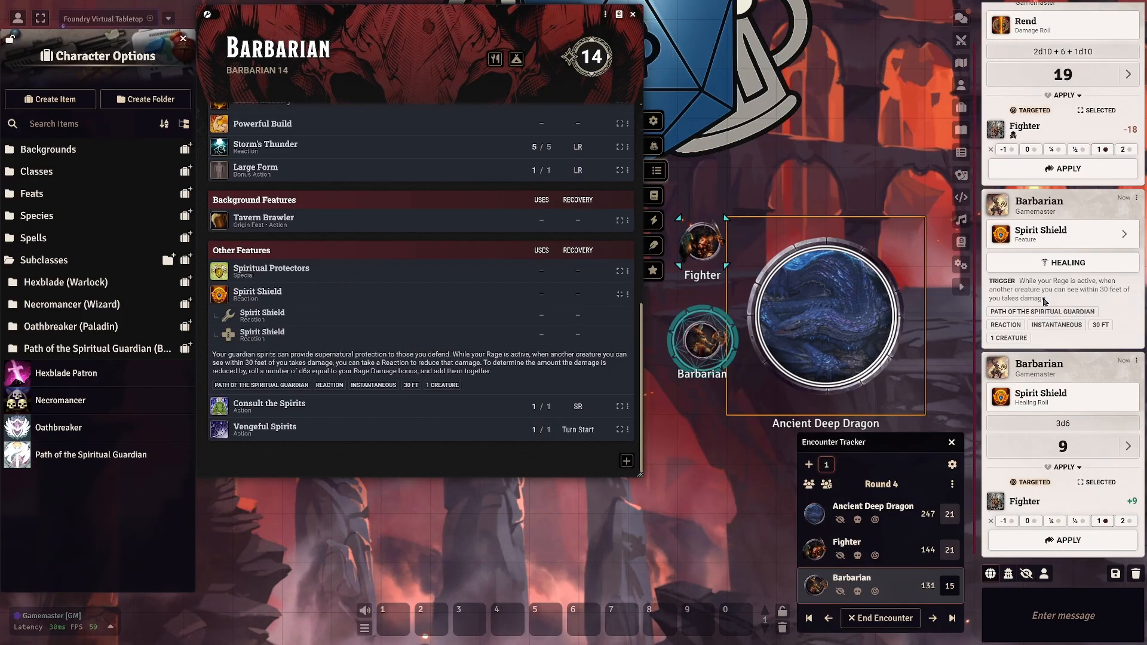
pyautogui.click(1066, 446)
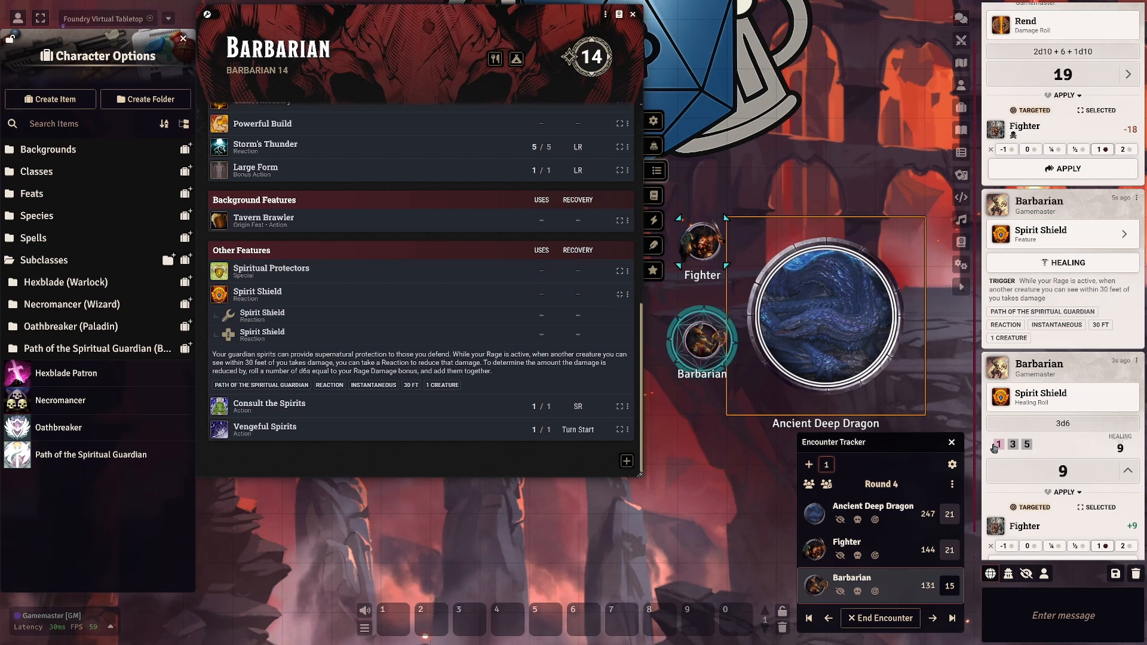
pyautogui.scroll(-1, 1055, 270)
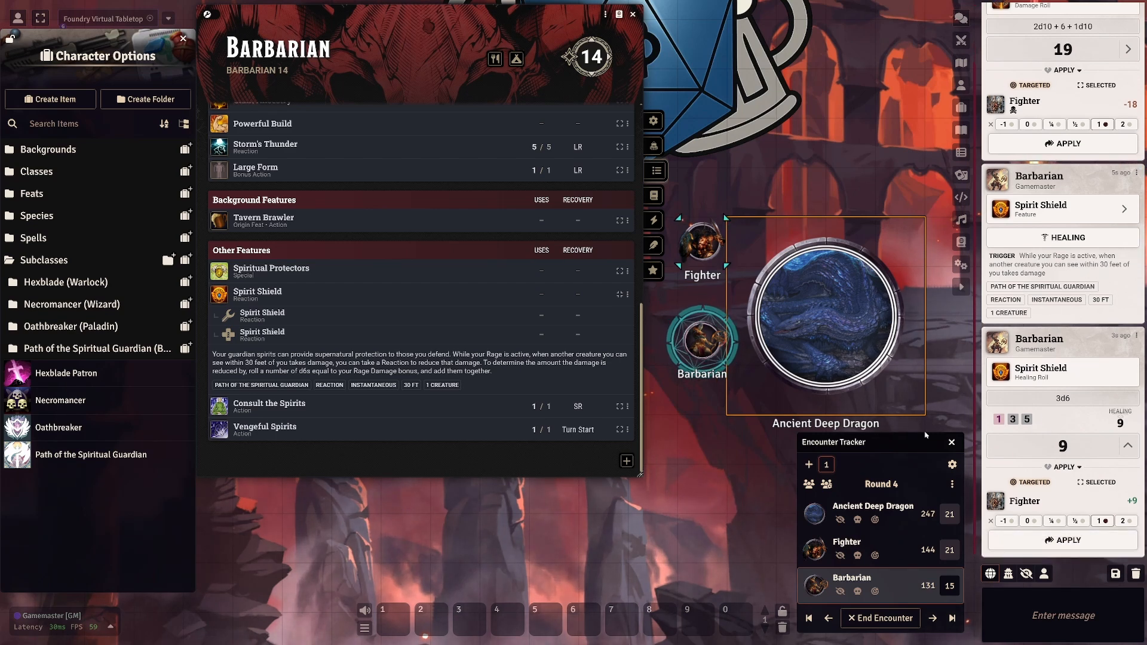
# Apply the dragon's Rend damage to the Fighter, followed by the Spirit Shield healing.
pyautogui.click(727, 453)
pyautogui.scroll(2, 1086, 203)
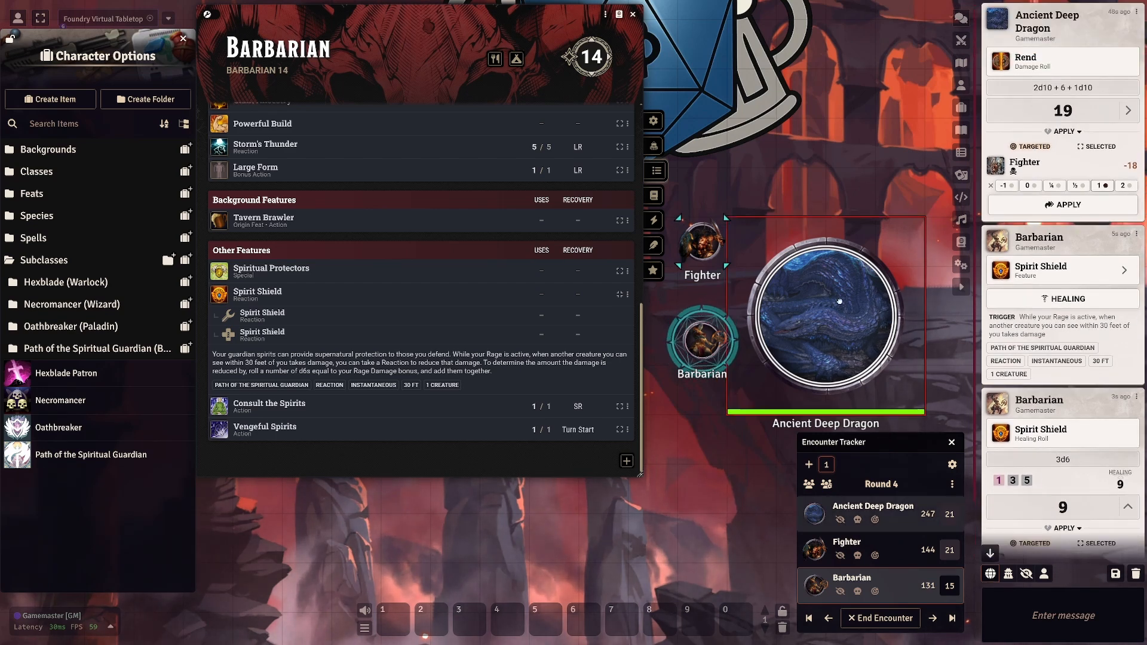
pyautogui.click(1079, 206)
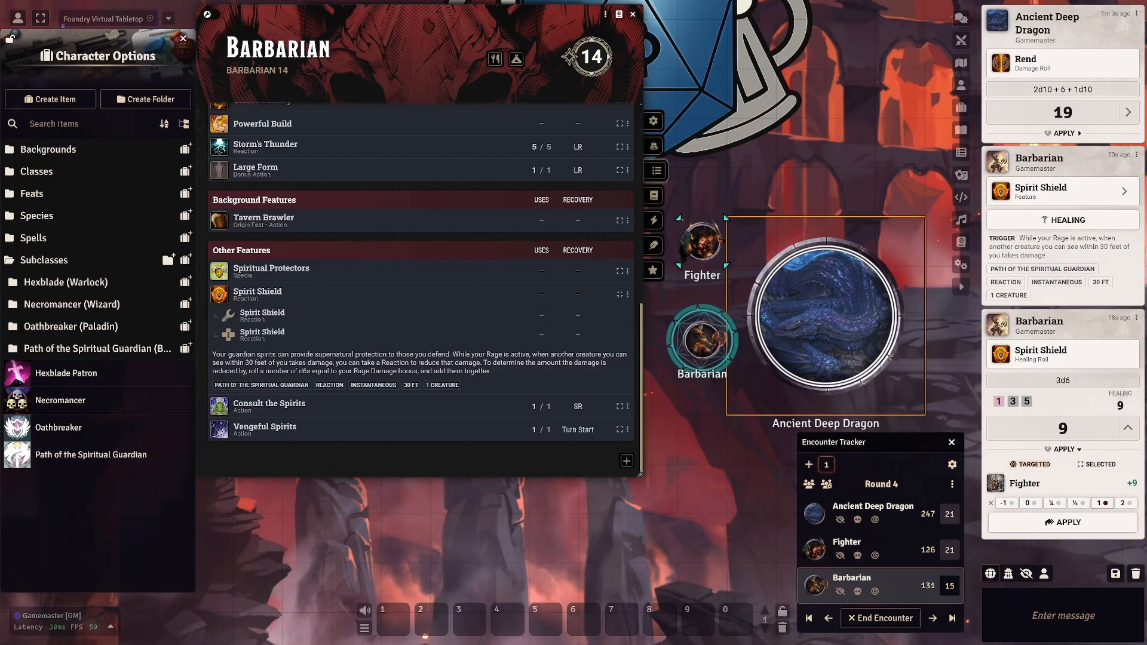
pyautogui.click(1022, 533)
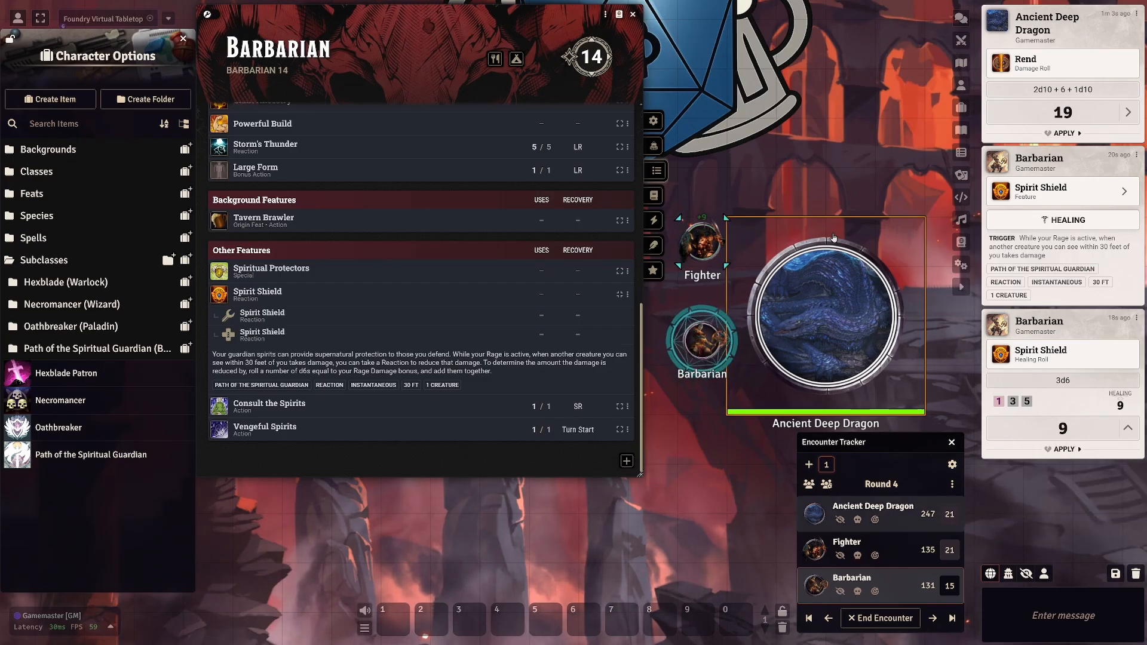
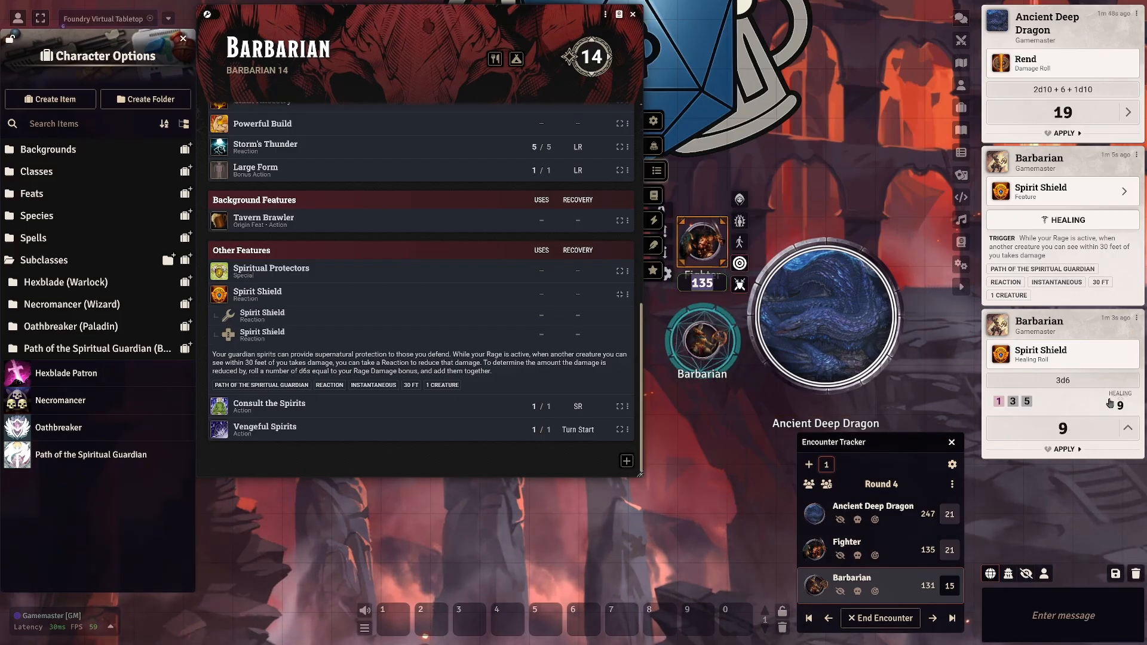
# Open the Barbarian's Consult the Spirits feature and read its description and the linked Augury and Clairvoyance spells.
pyautogui.moveTo(288, 302)
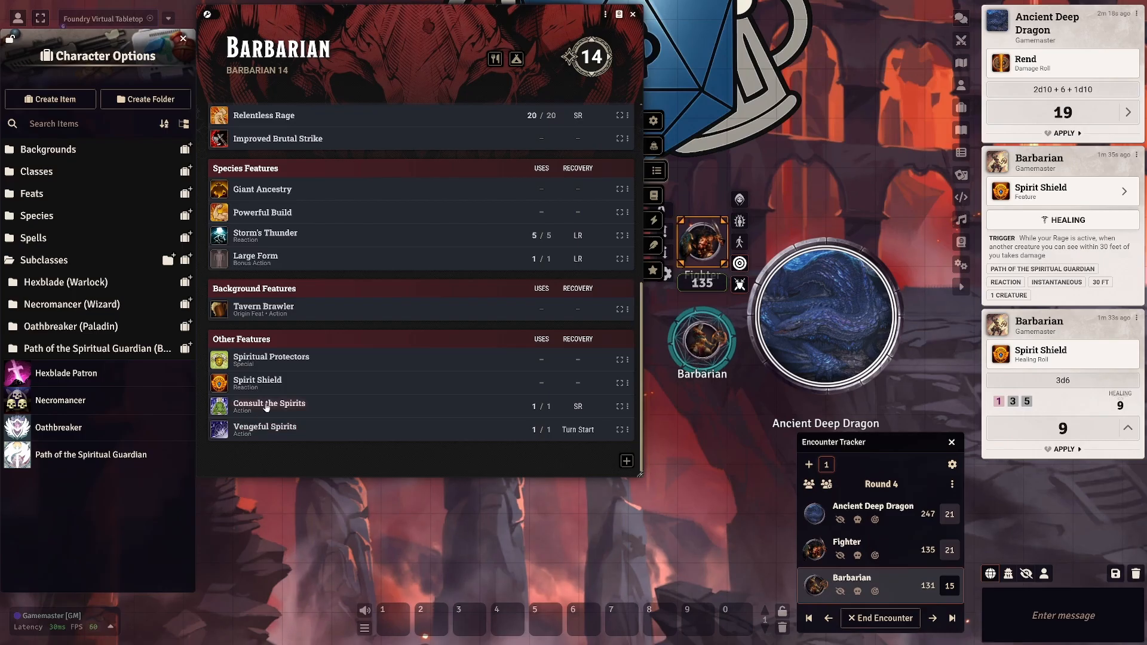
pyautogui.click(619, 407)
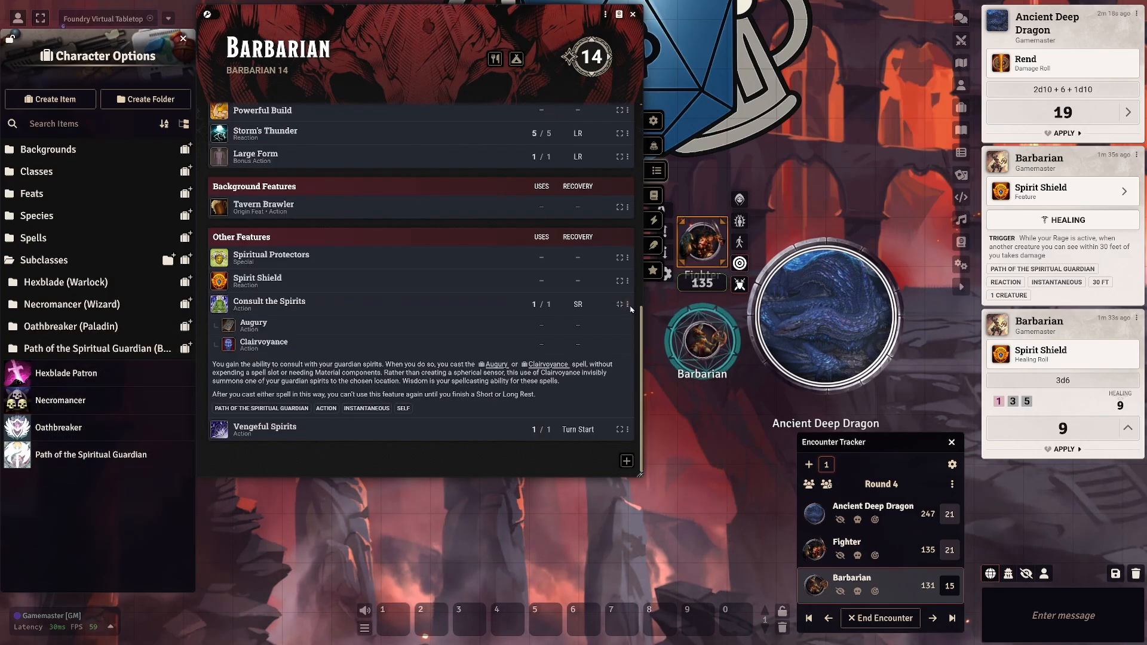
pyautogui.click(628, 305)
pyautogui.click(651, 333)
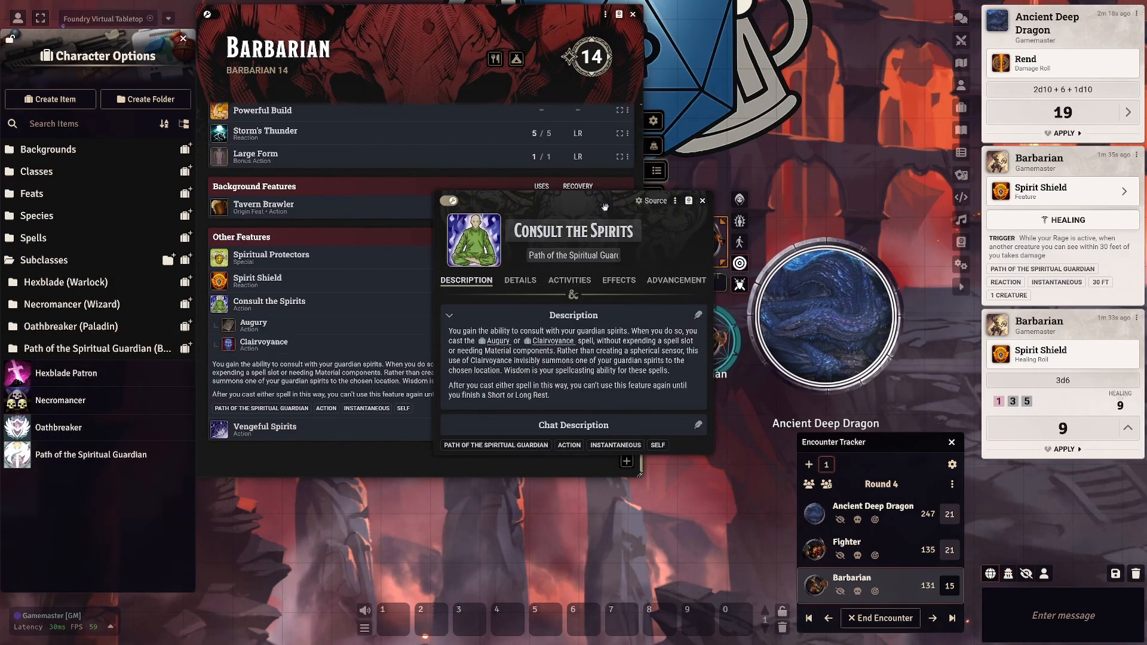
pyautogui.moveTo(605, 207); pyautogui.dragTo(494, 83)
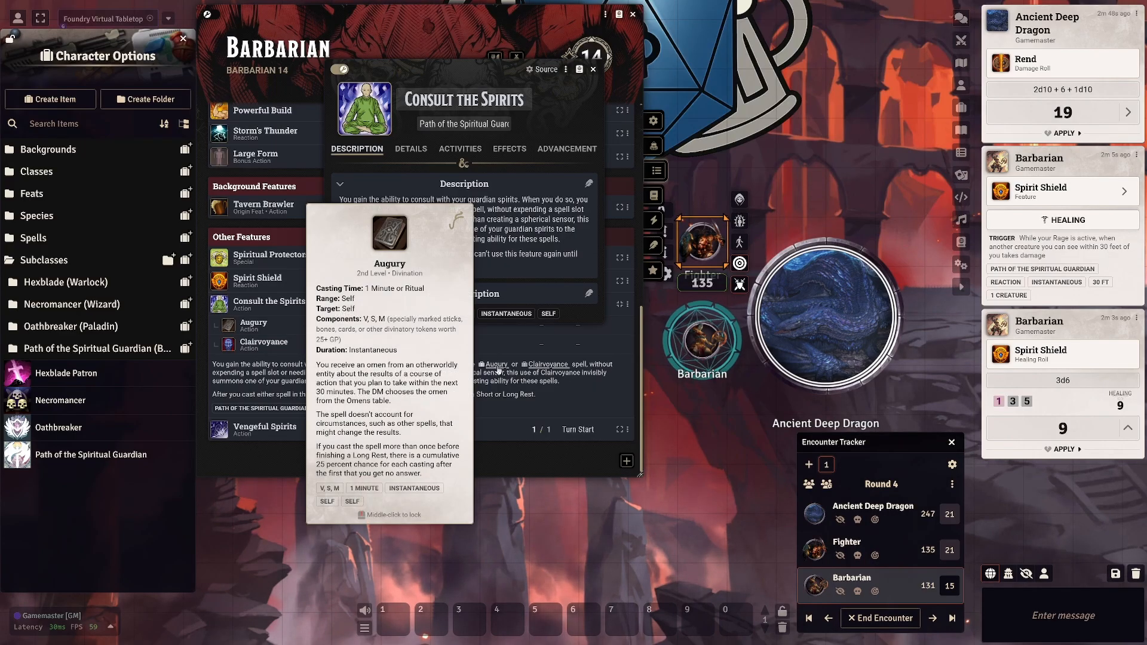
pyautogui.middleClick(498, 367)
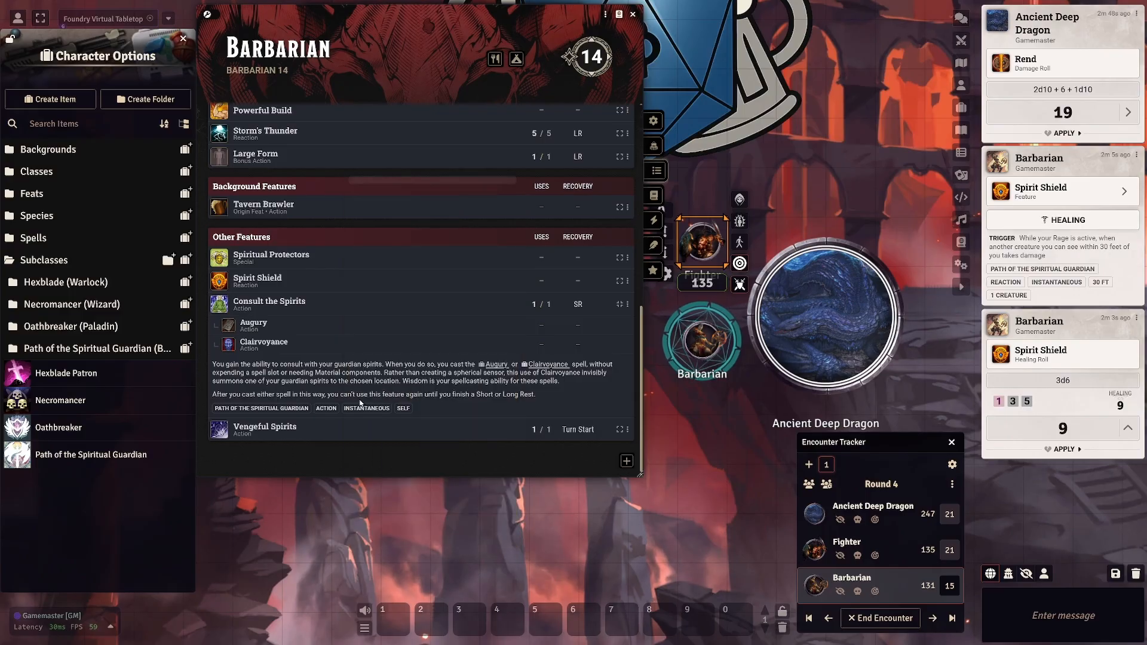
pyautogui.moveTo(557, 366)
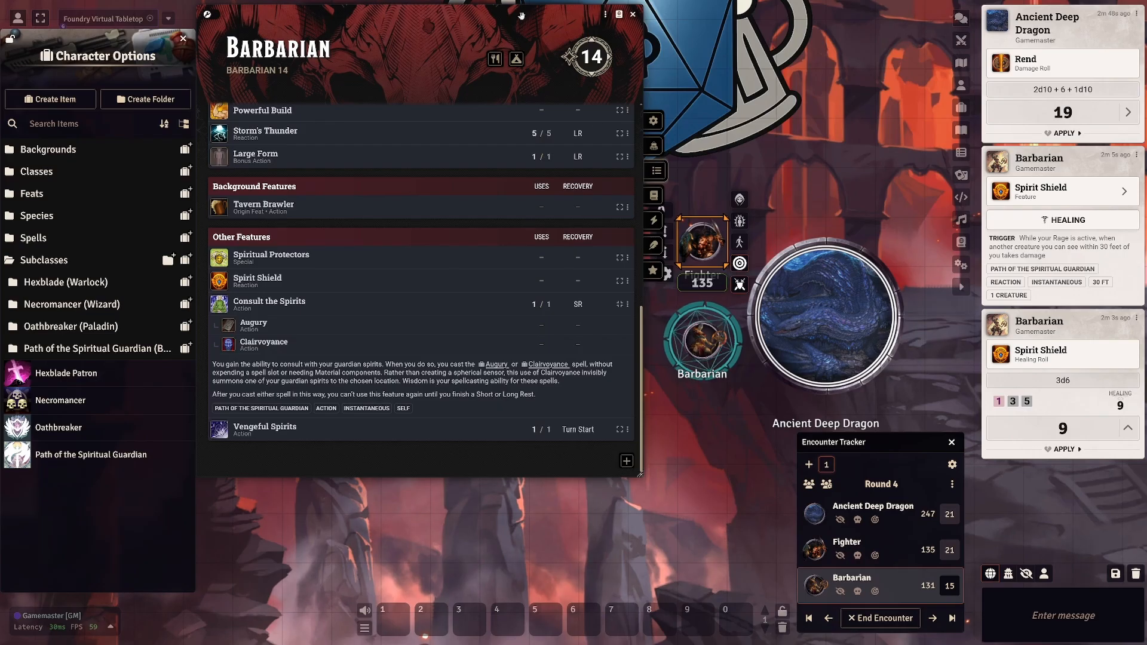
# Examine Consult the Spirits' required level, limited uses and recovery settings, along with its list of activities.
pyautogui.click(770, 111)
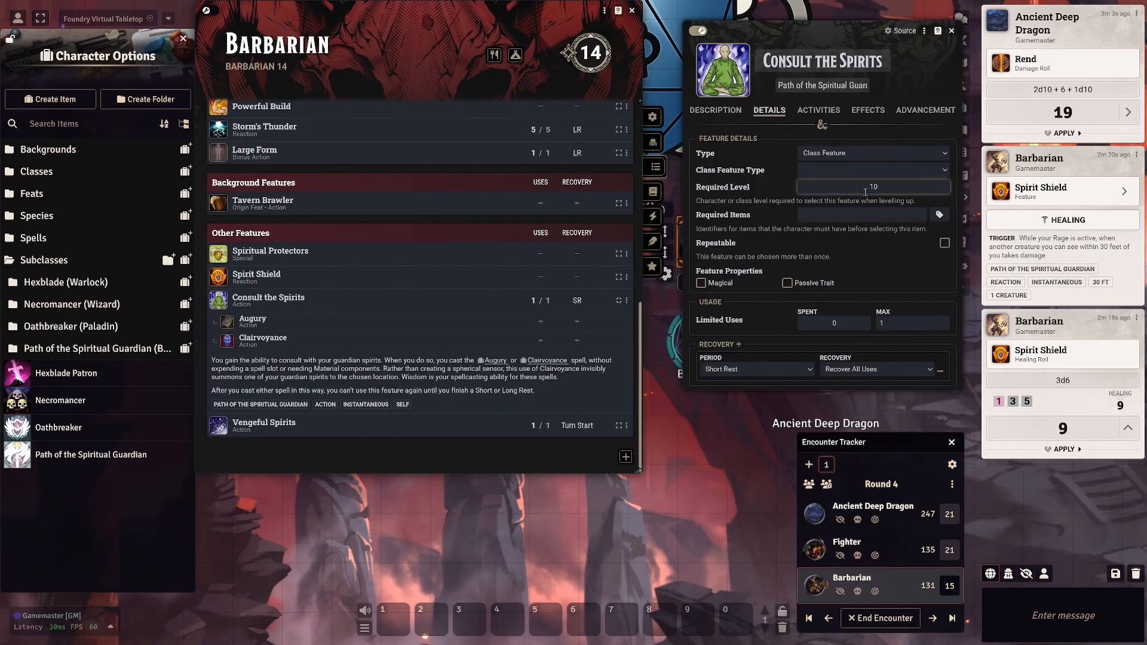
pyautogui.click(699, 113)
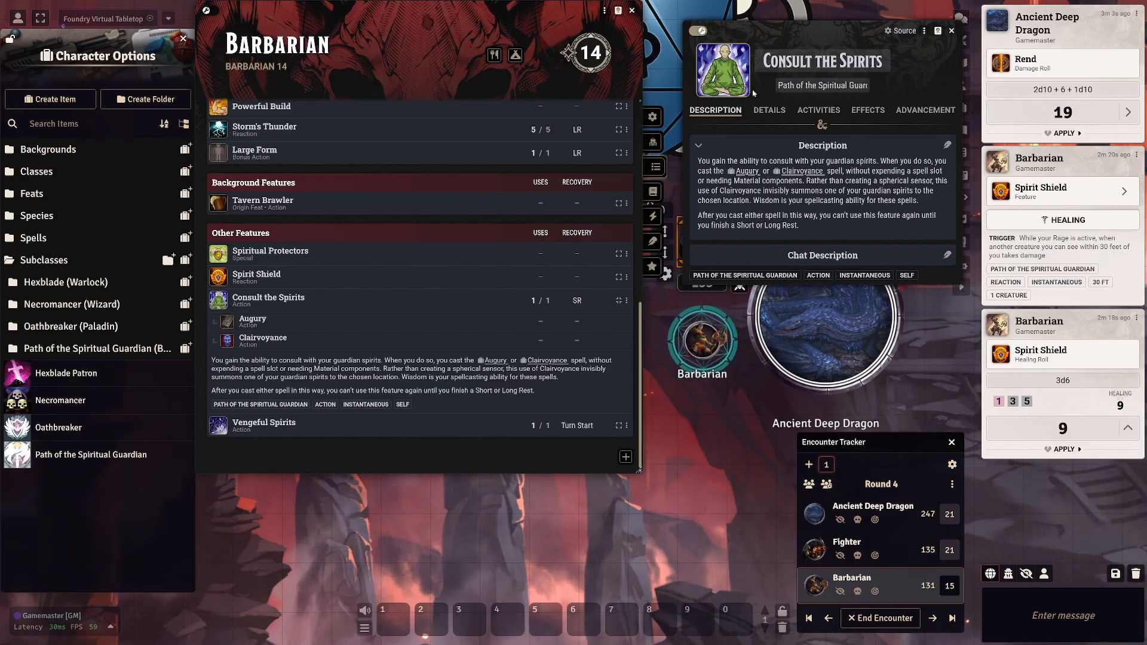
pyautogui.click(766, 111)
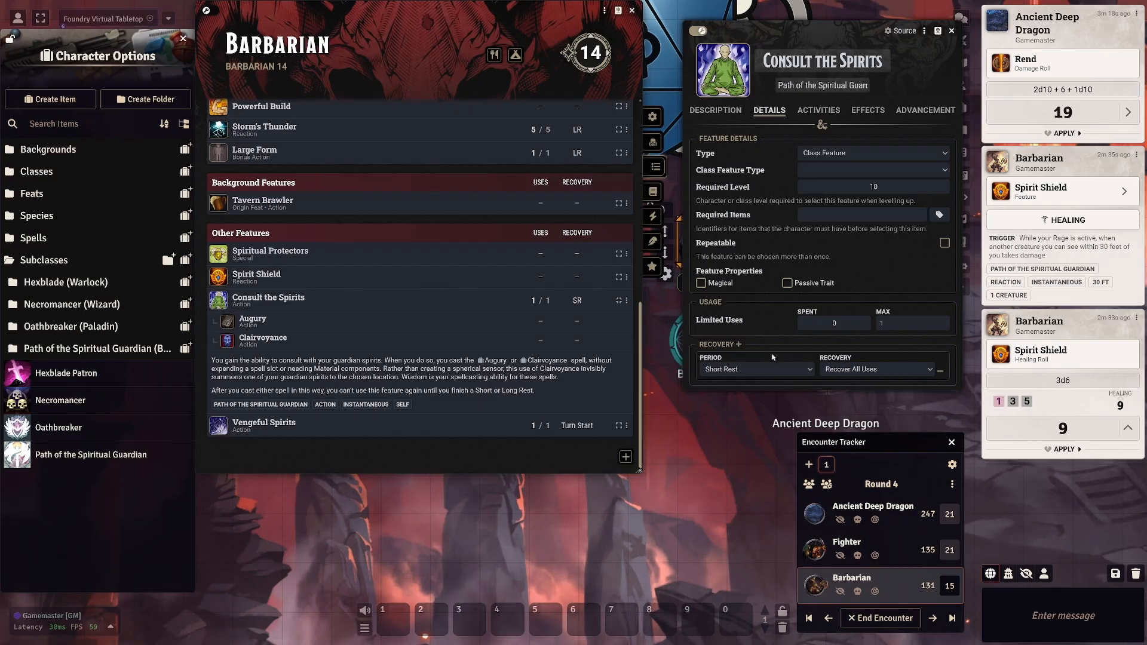
pyautogui.click(824, 111)
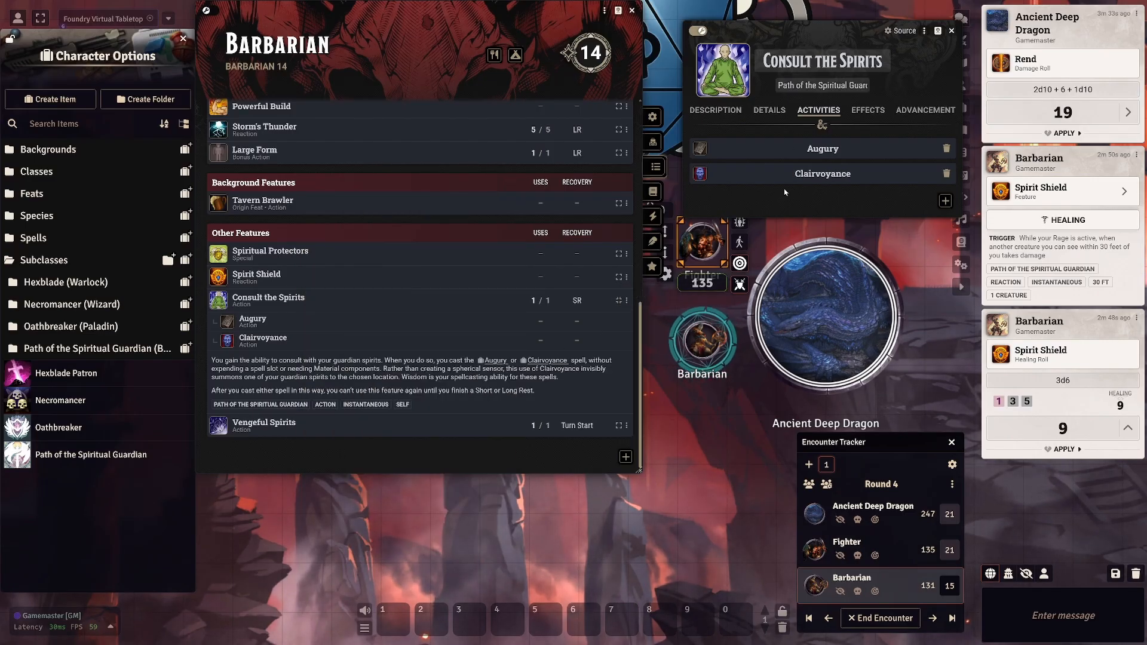
pyautogui.moveTo(779, 40); pyautogui.dragTo(666, 75)
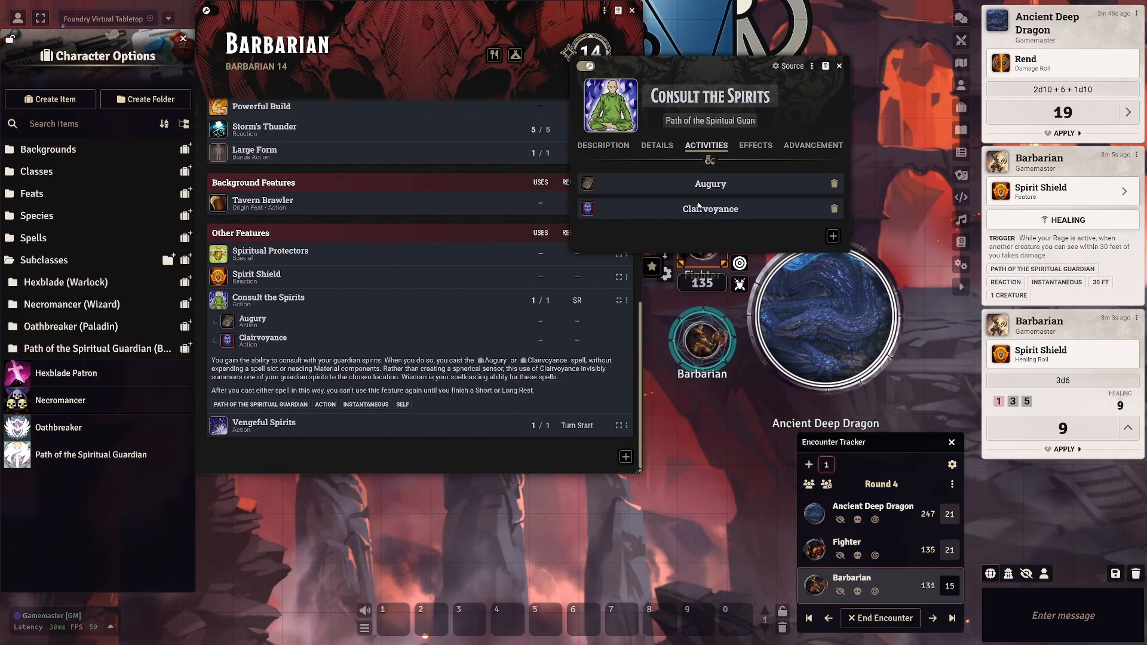
# Examine the Augury activity's activation time, consumption type and target options, and targeting settings, keeping Item Uses as the consumption type.
pyautogui.click(720, 187)
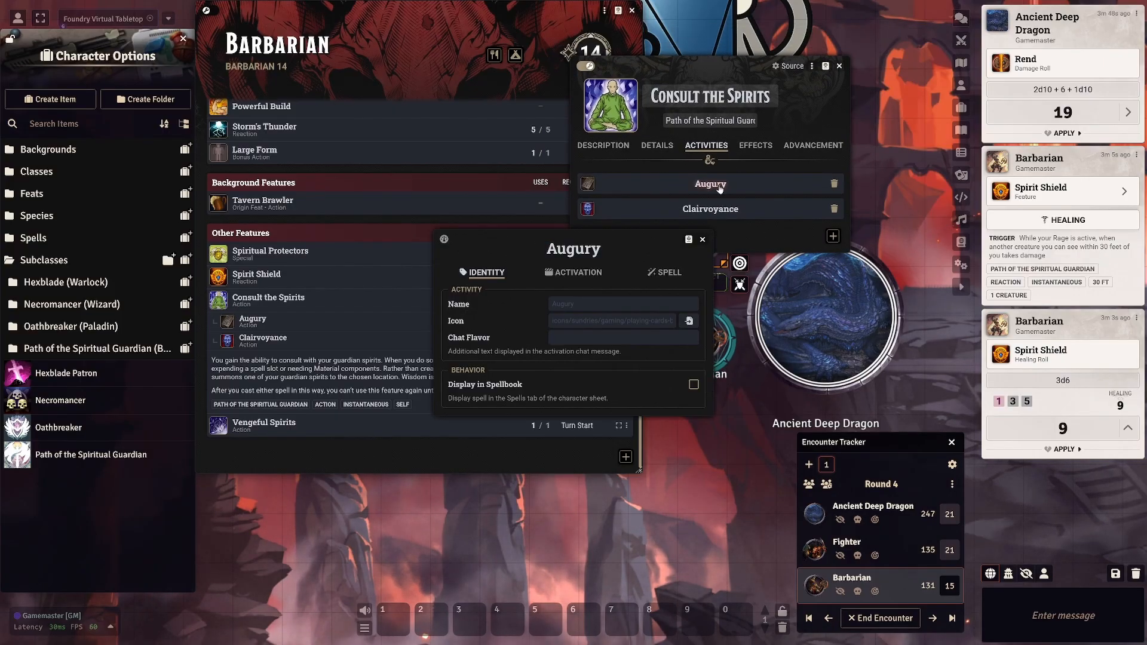
pyautogui.click(573, 278)
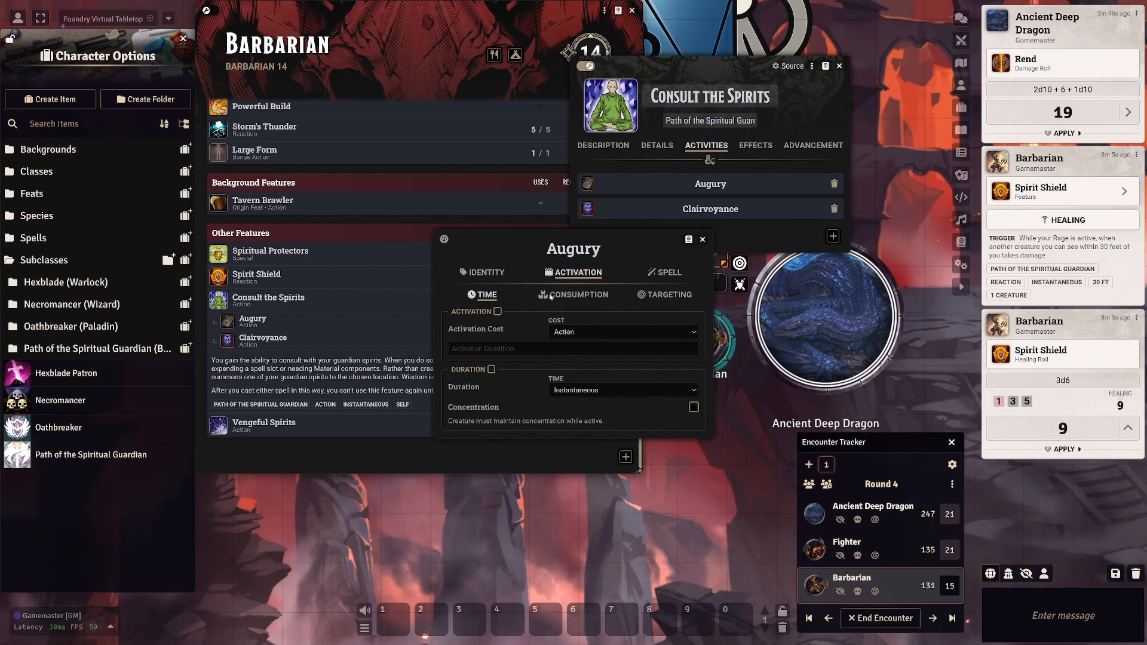
pyautogui.click(562, 295)
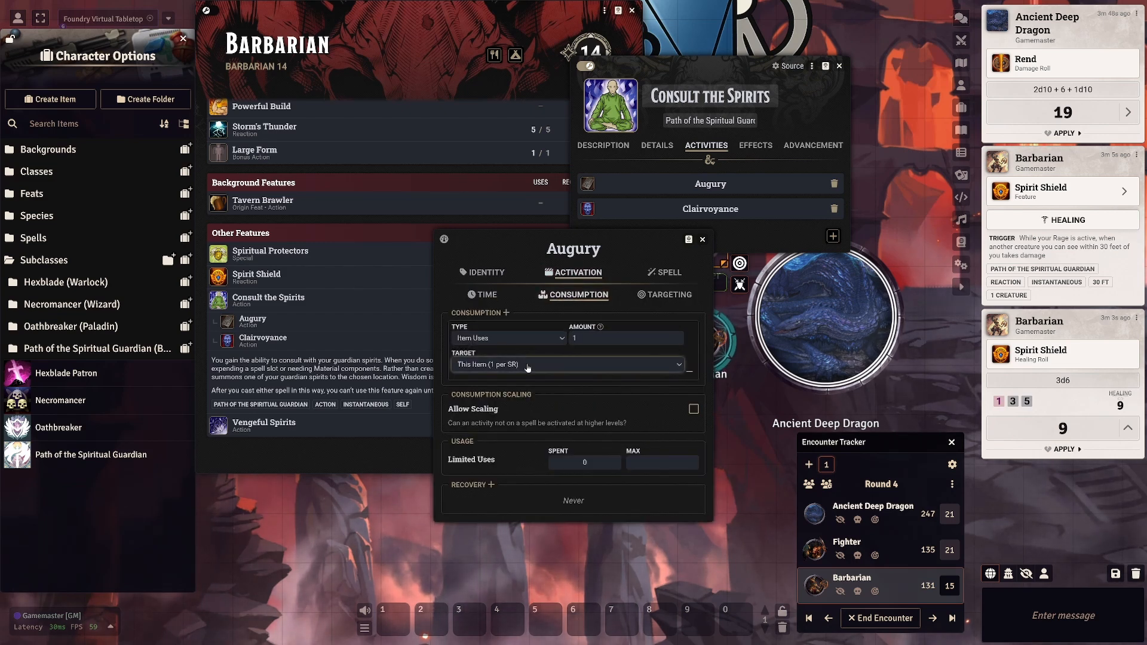
pyautogui.click(491, 339)
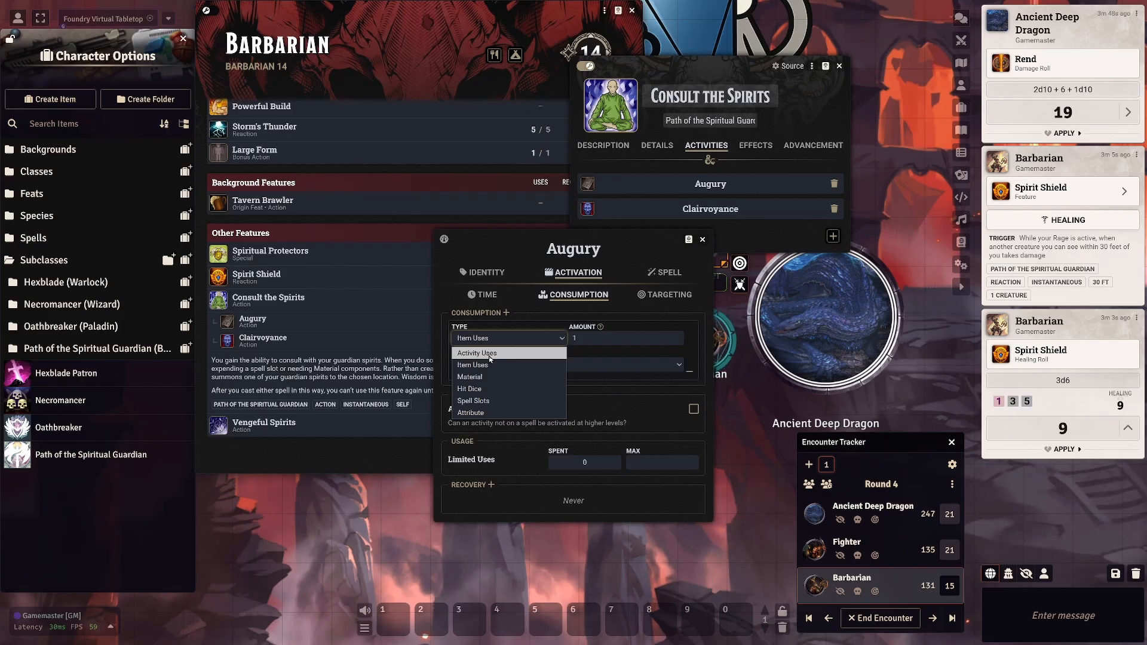
pyautogui.click(485, 366)
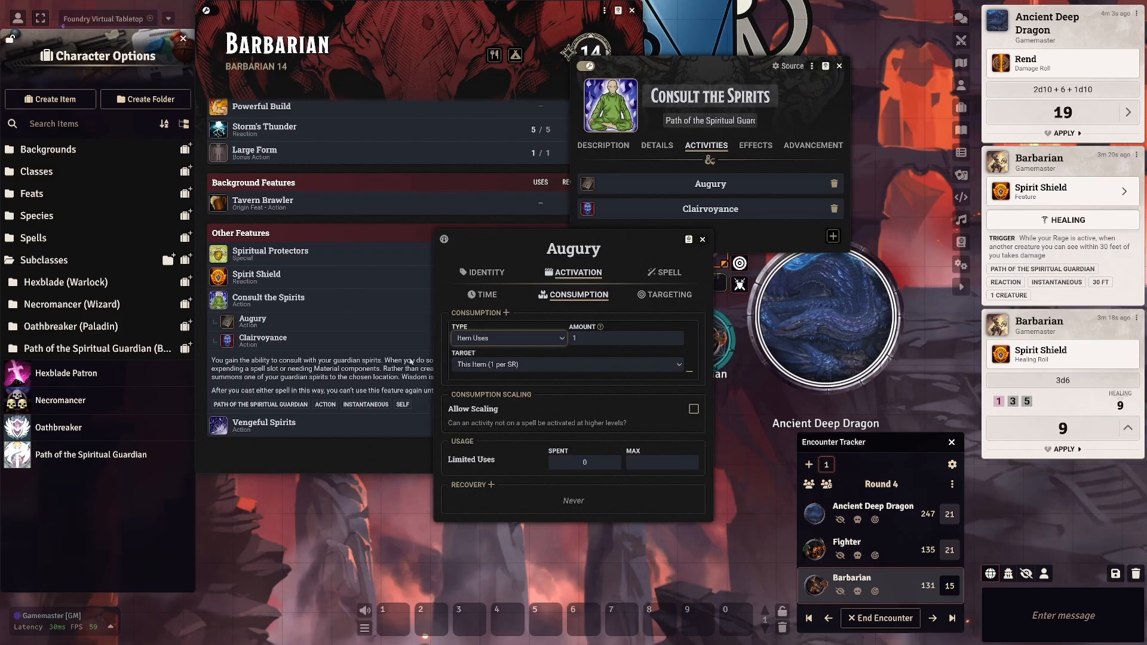
pyautogui.click(600, 362)
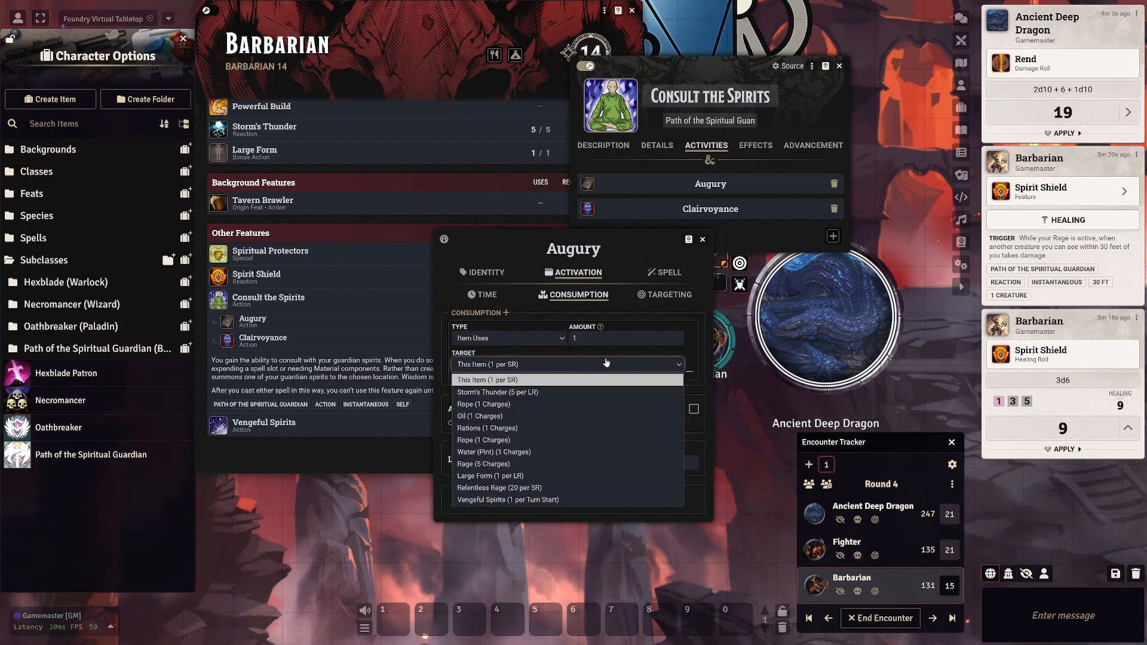
pyautogui.click(654, 298)
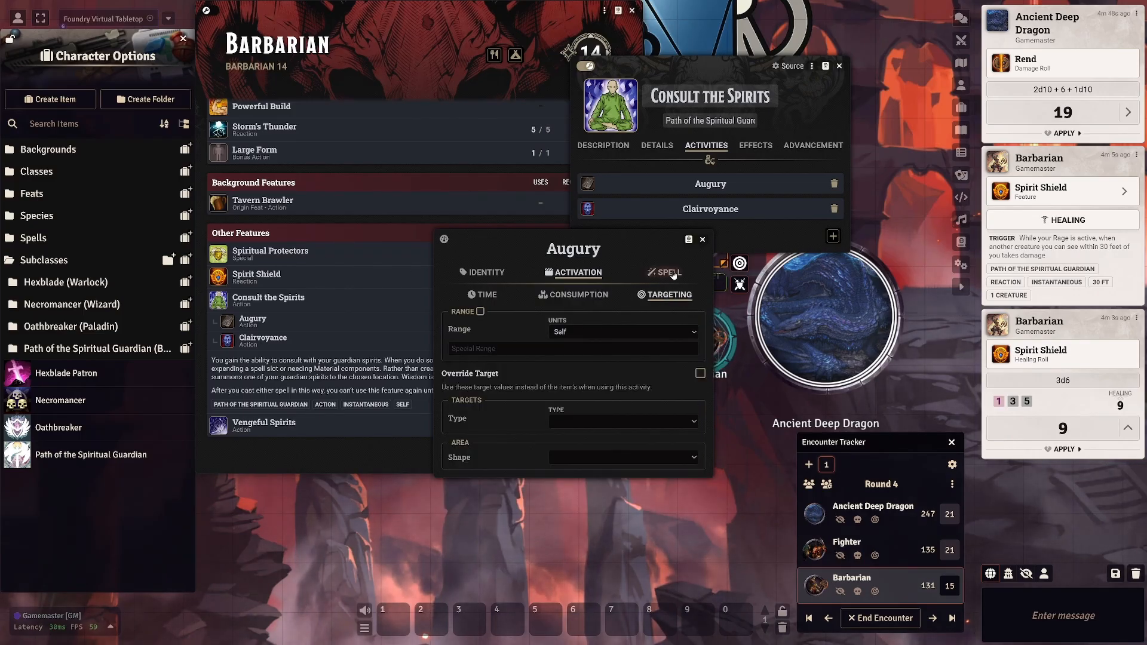
# Examine the Augury activity's casting ability options and other spell settings, comparing them with the Consult the Spirits description.
pyautogui.click(669, 273)
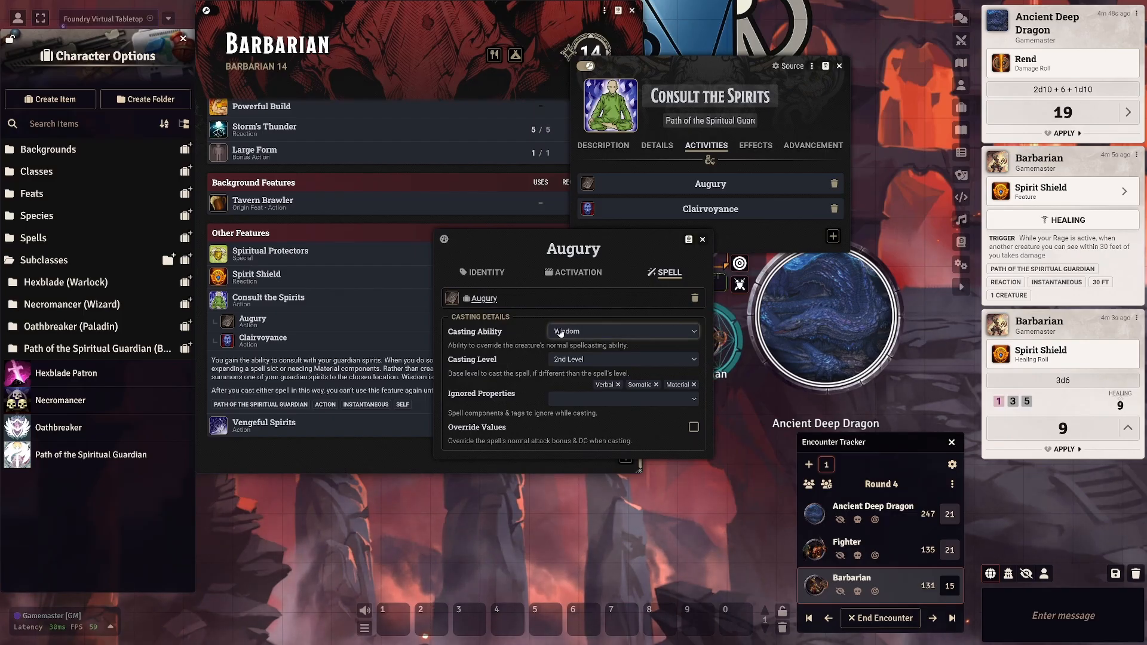
pyautogui.click(592, 334)
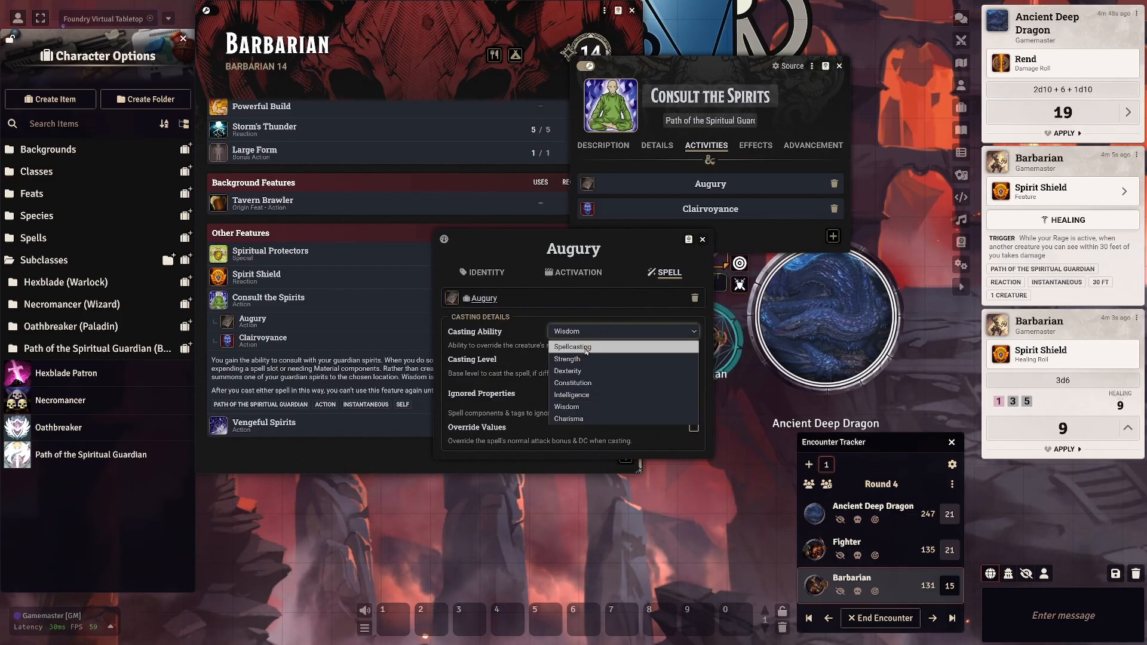
pyautogui.press('Escape')
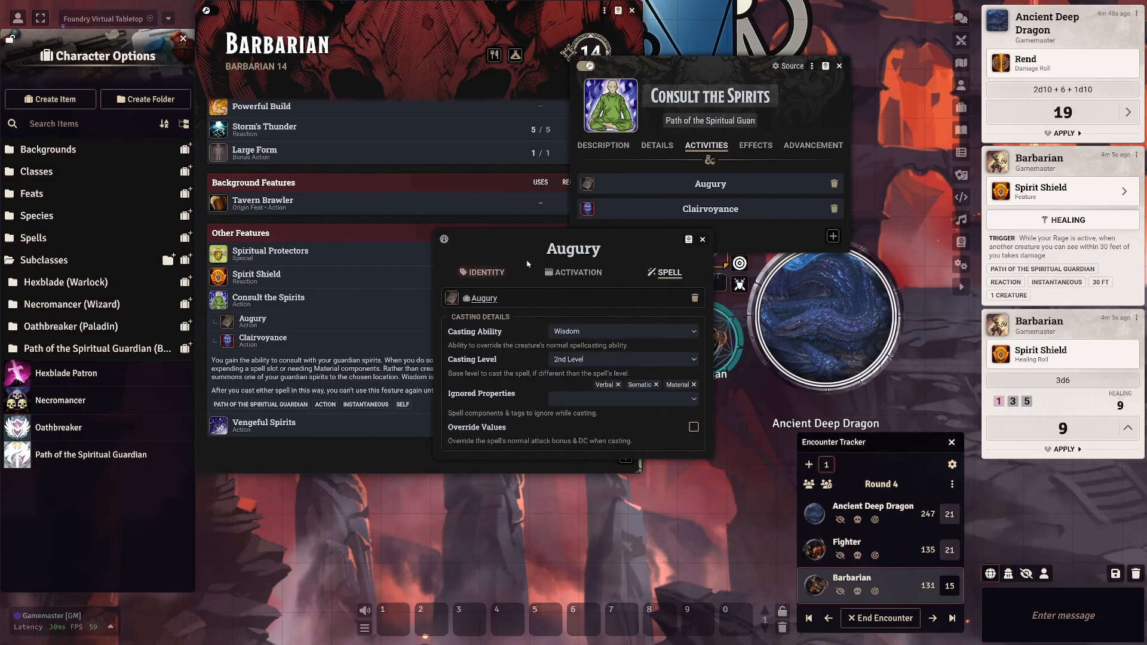
pyautogui.click(612, 148)
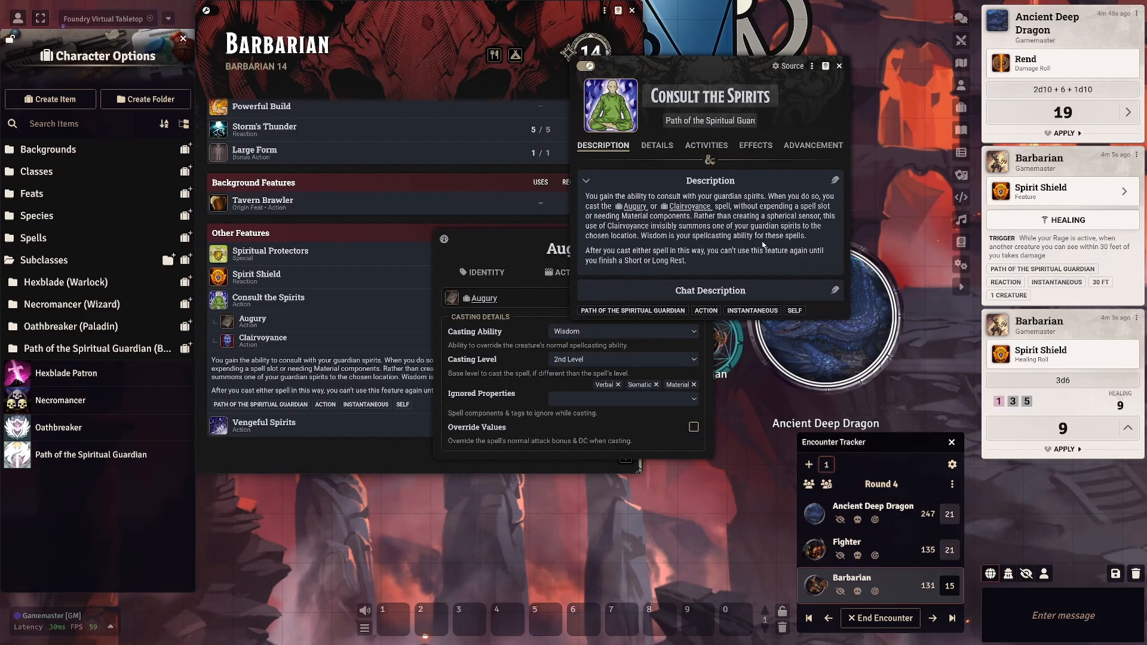
pyautogui.click(521, 240)
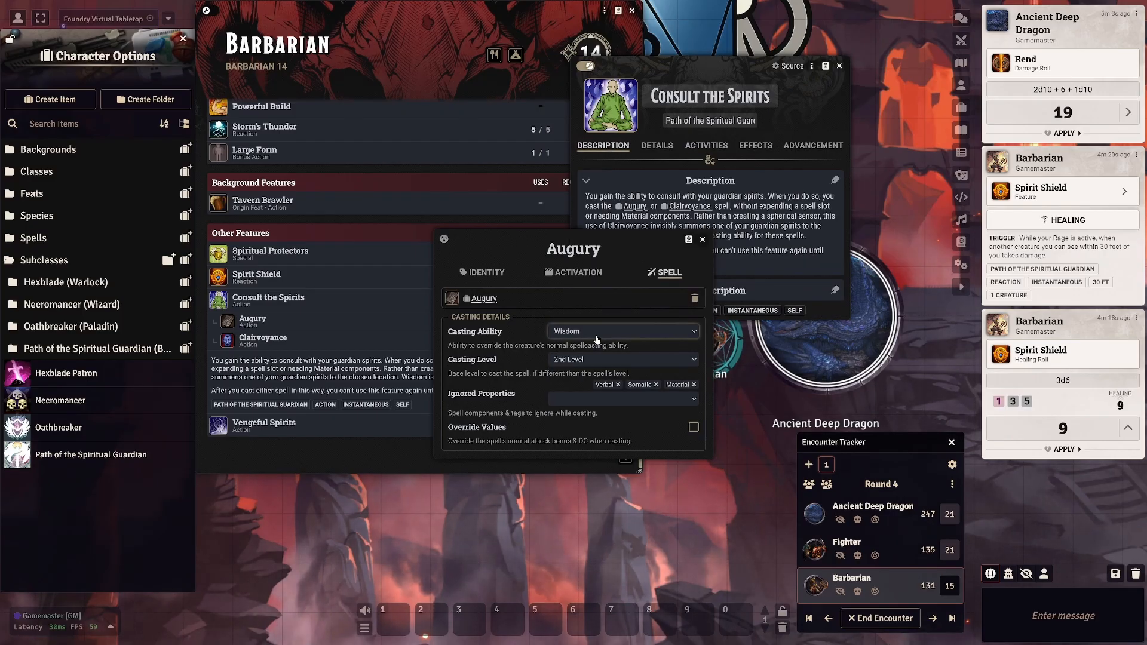
pyautogui.click(703, 239)
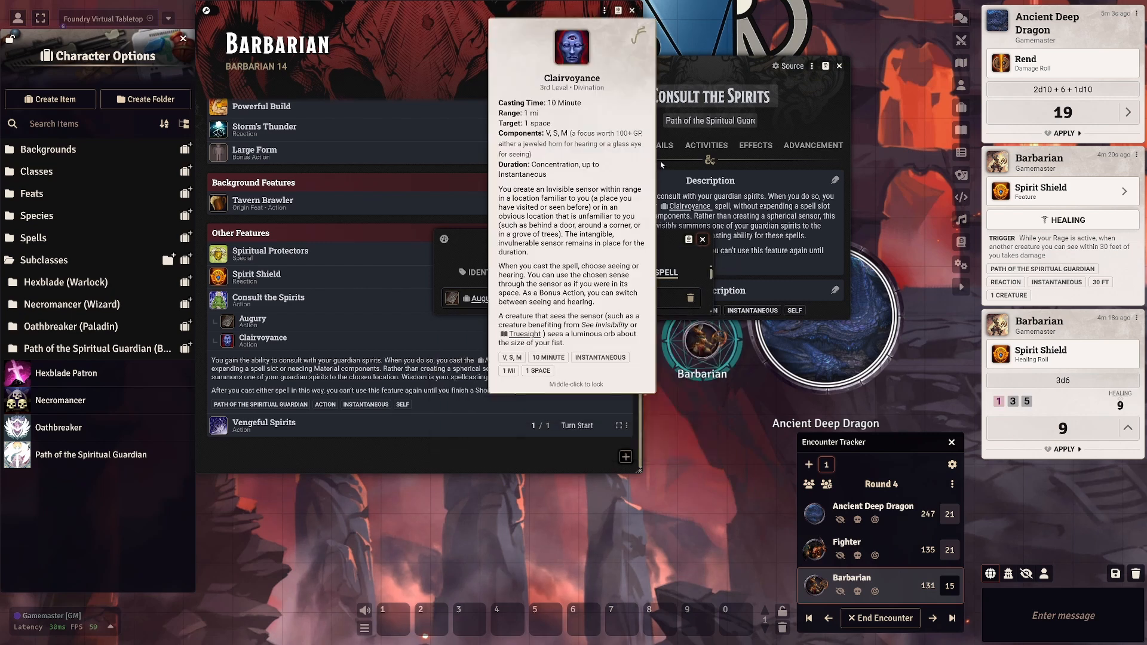
# Examine the Clairvoyance activity's consumption settings, casting ability, casting level and ignored properties in Consult the Spirits.
pyautogui.click(657, 145)
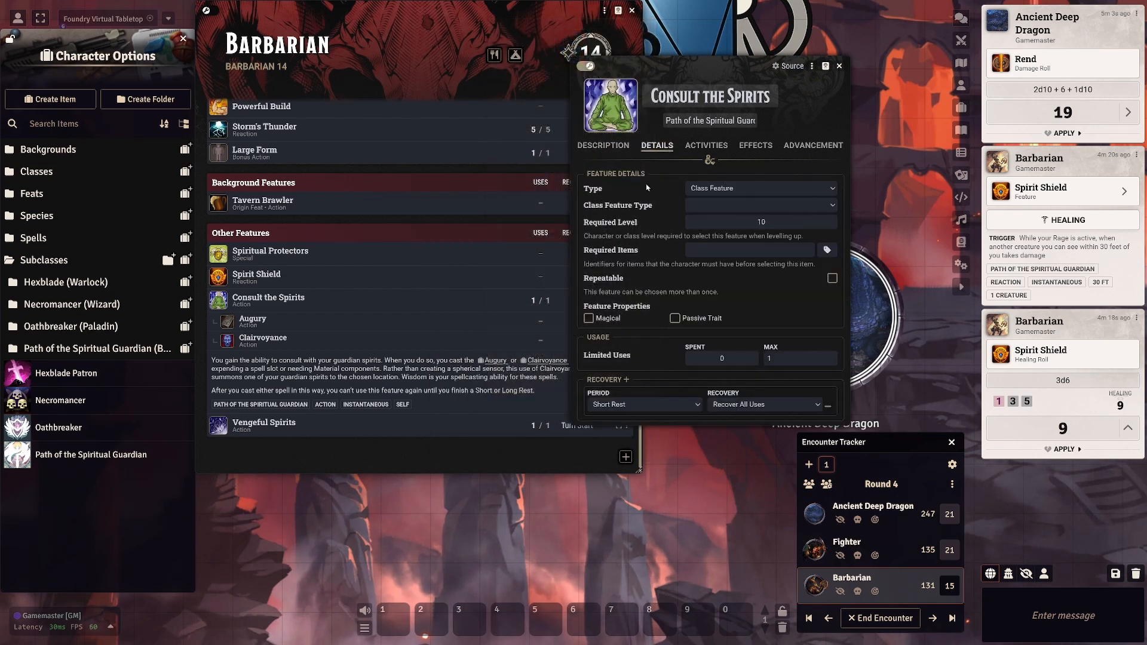
pyautogui.click(706, 146)
pyautogui.rightClick(714, 213)
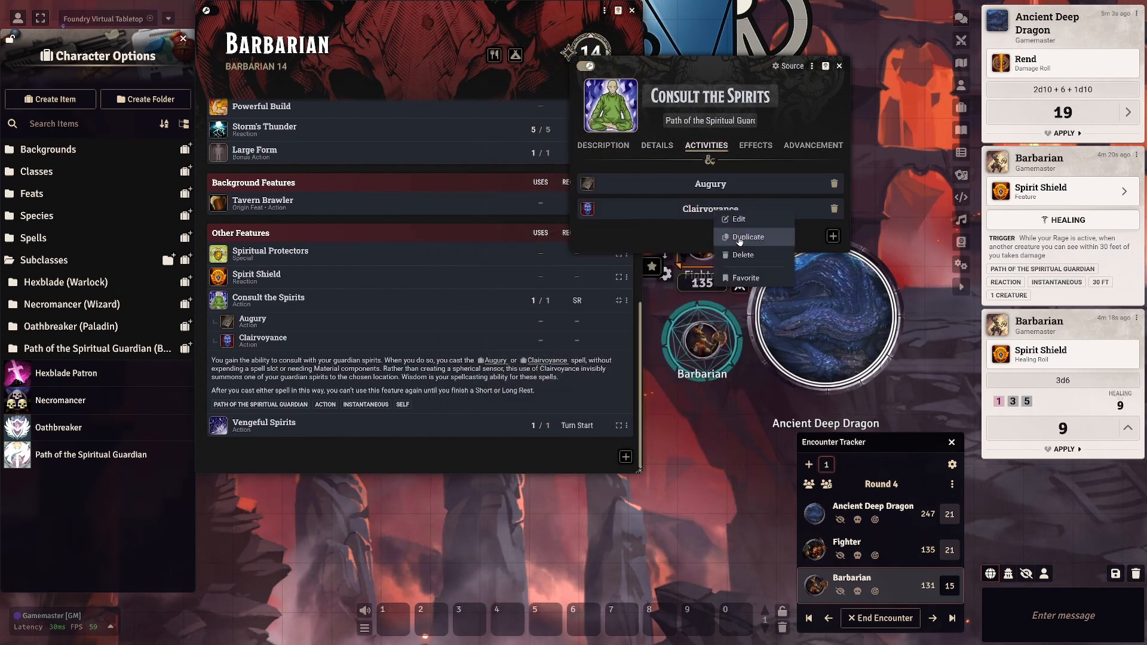
pyautogui.click(699, 215)
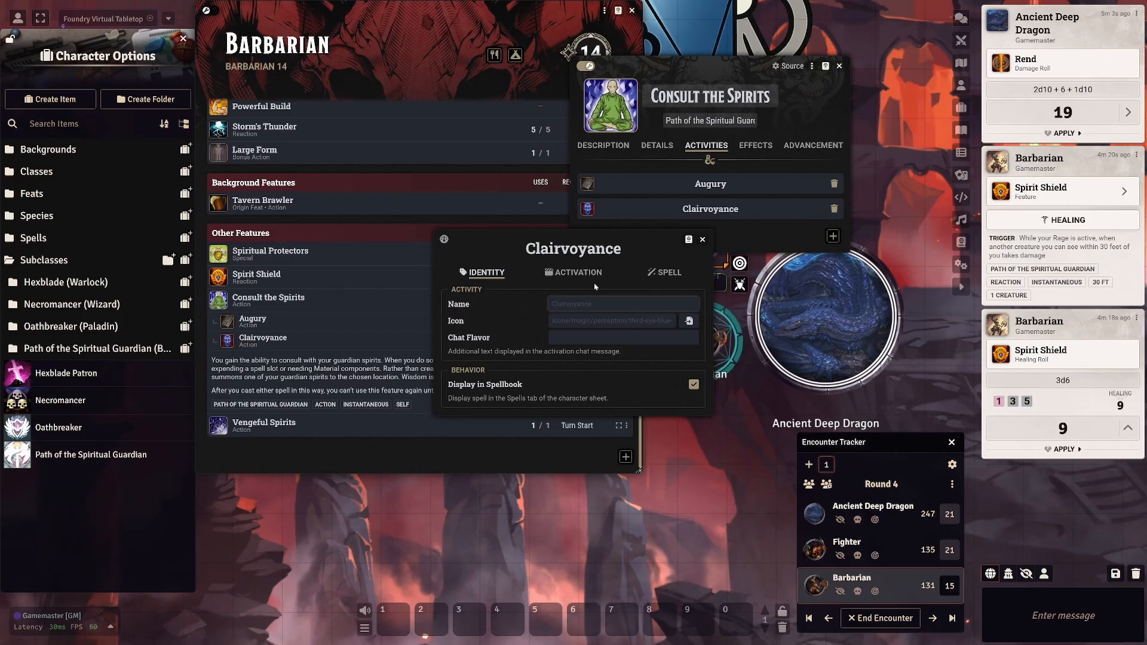
pyautogui.click(578, 272)
pyautogui.click(577, 295)
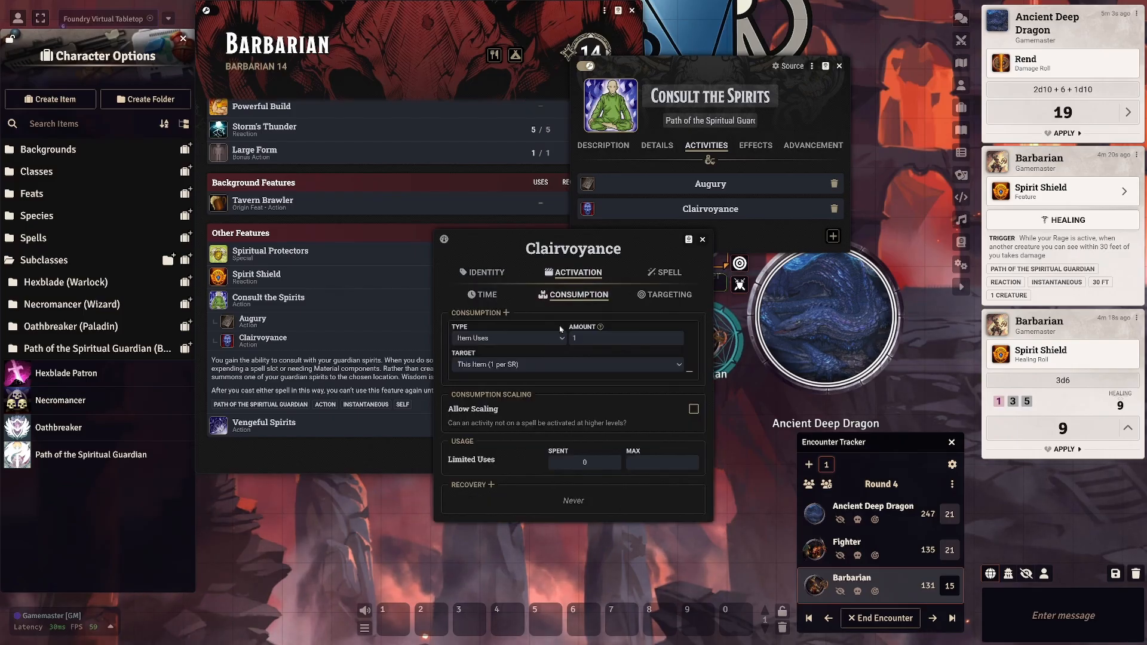
pyautogui.click(666, 272)
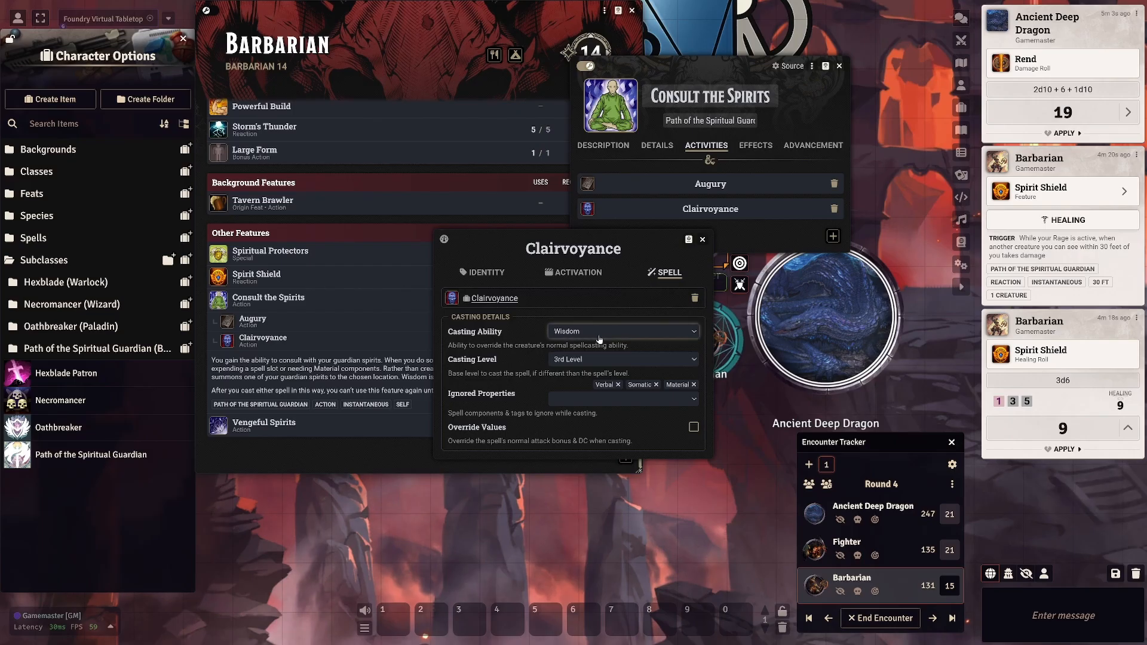
pyautogui.click(703, 240)
pyautogui.click(681, 210)
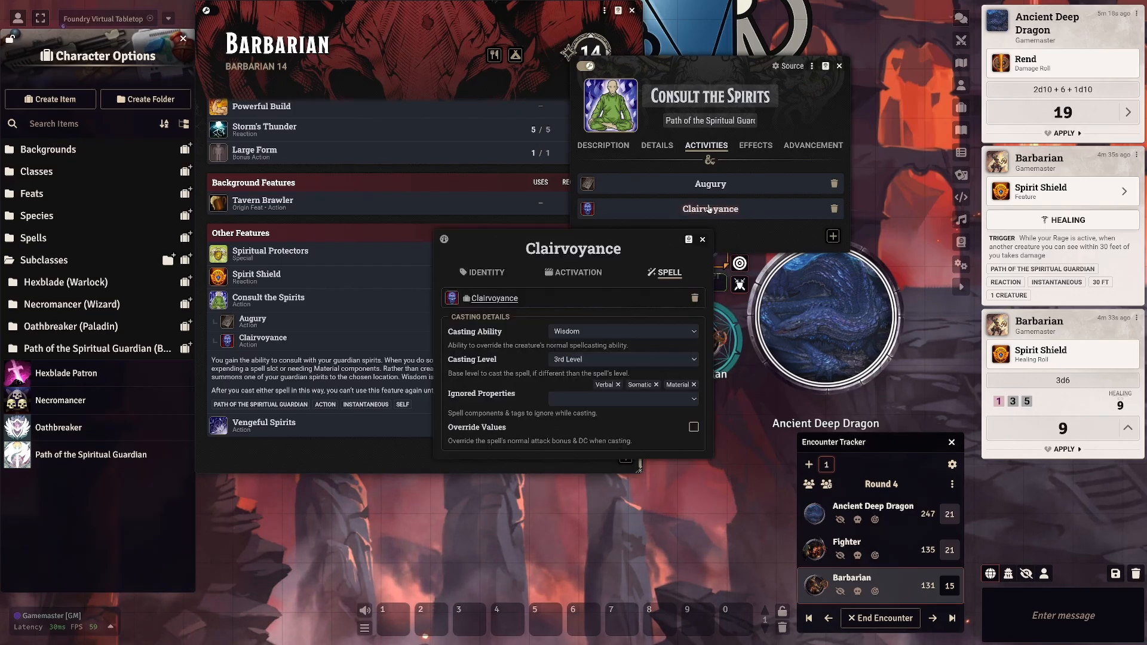
# Open the linked Clairvoyance spell, examine its Summon activity's Invisible Sensor profile, and close the spell and feature windows.
pyautogui.click(489, 298)
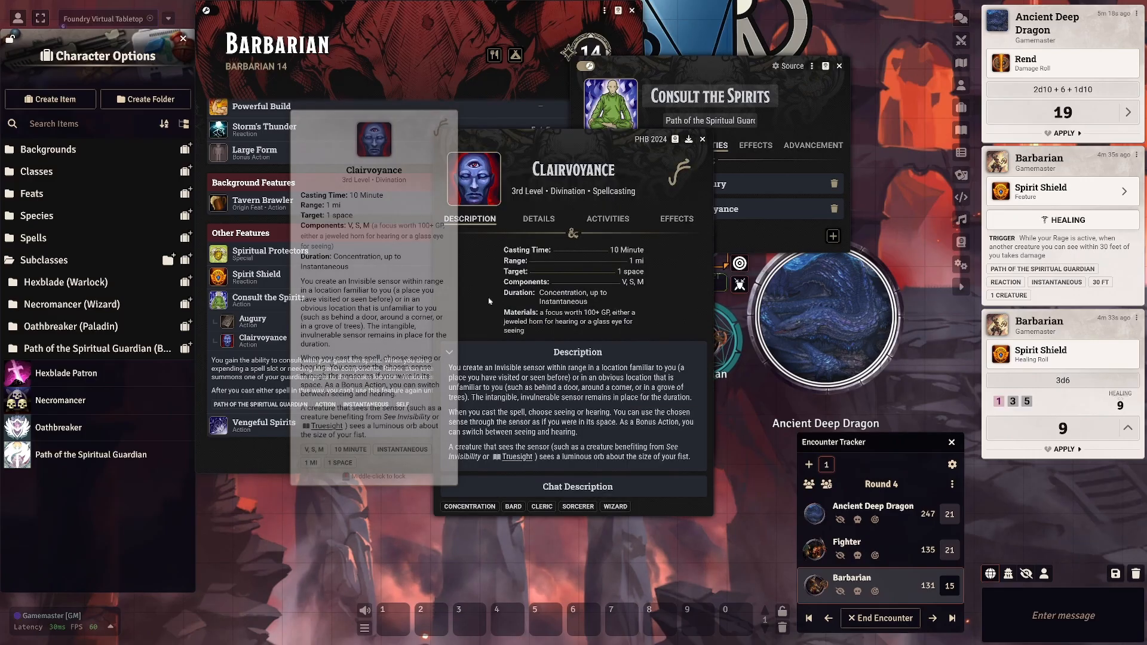
pyautogui.click(603, 221)
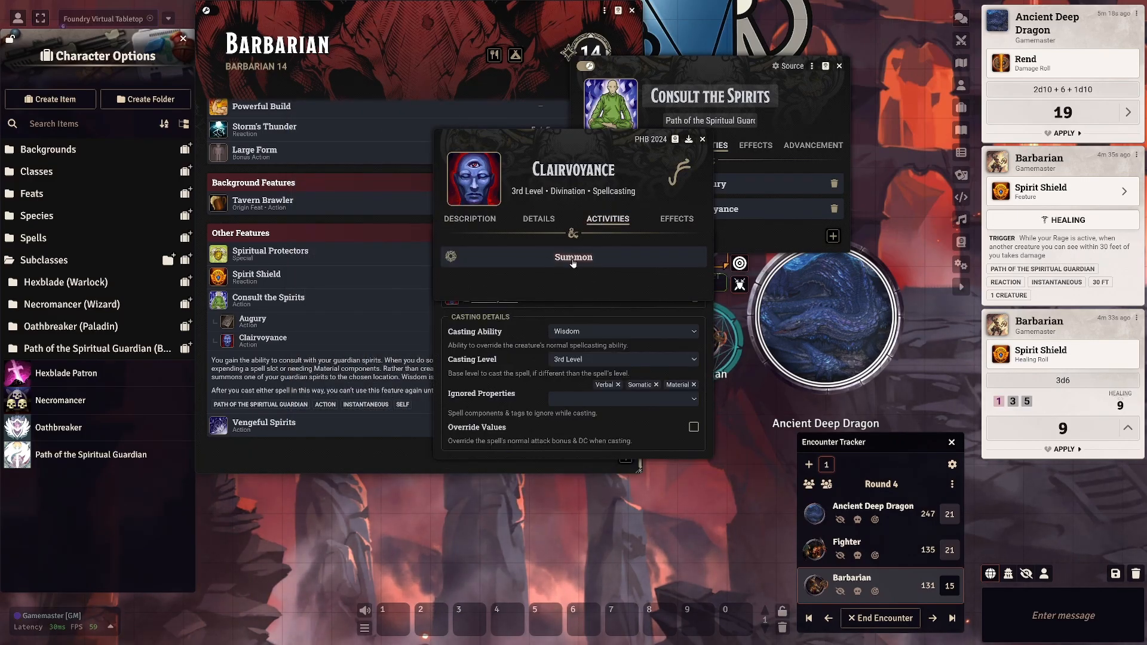
pyautogui.click(573, 258)
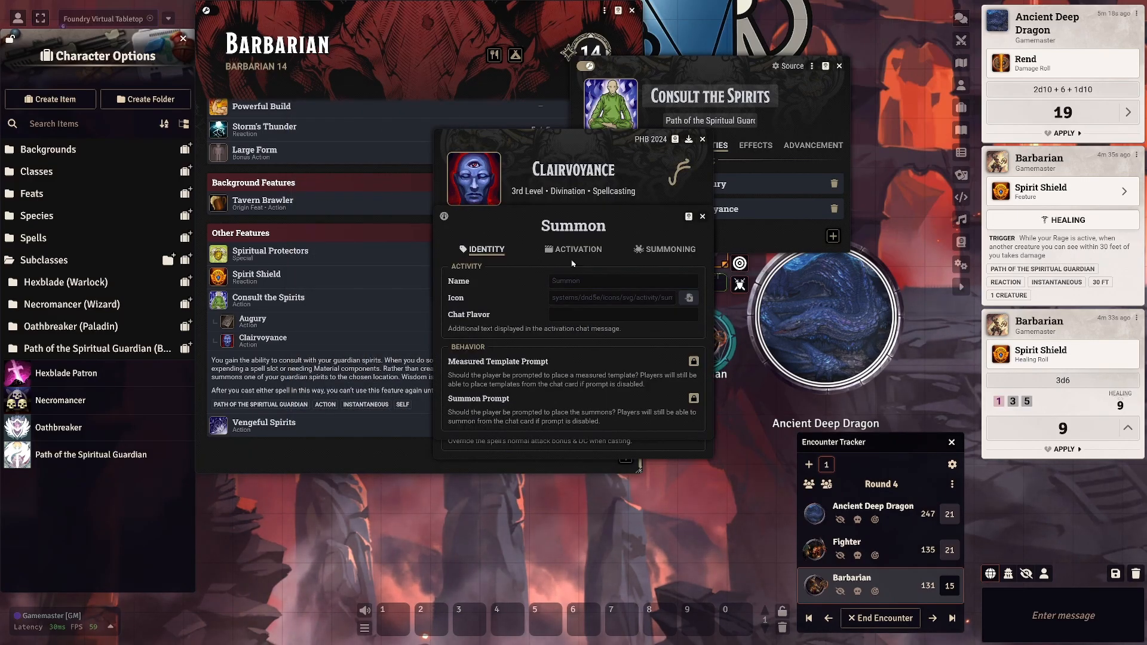
pyautogui.click(664, 249)
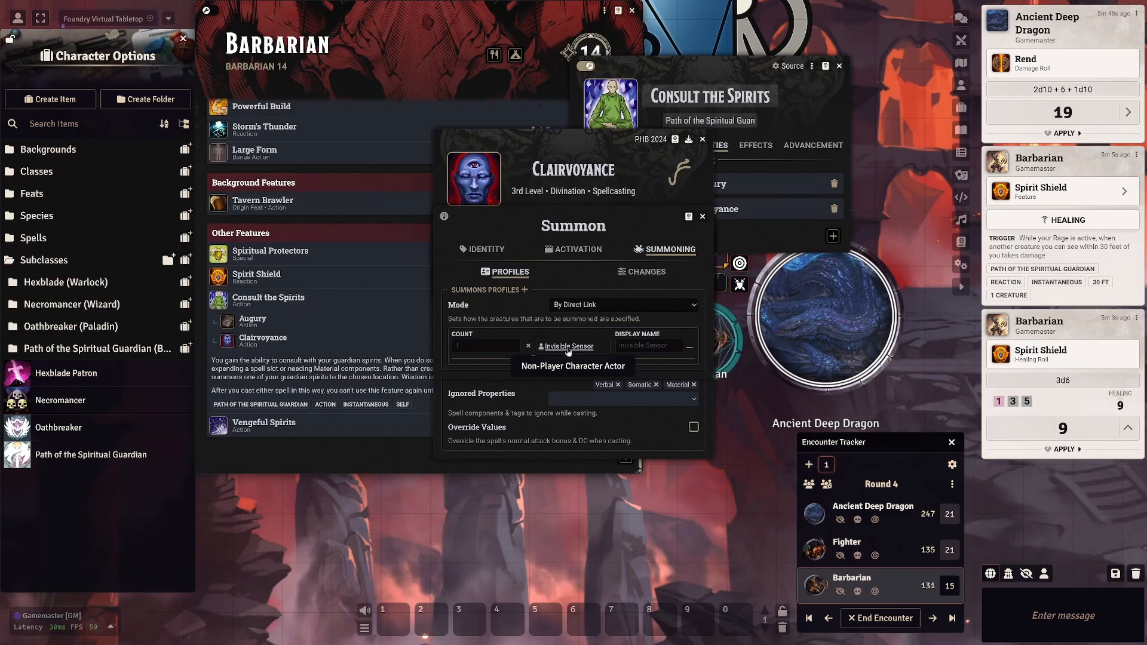
pyautogui.click(703, 216)
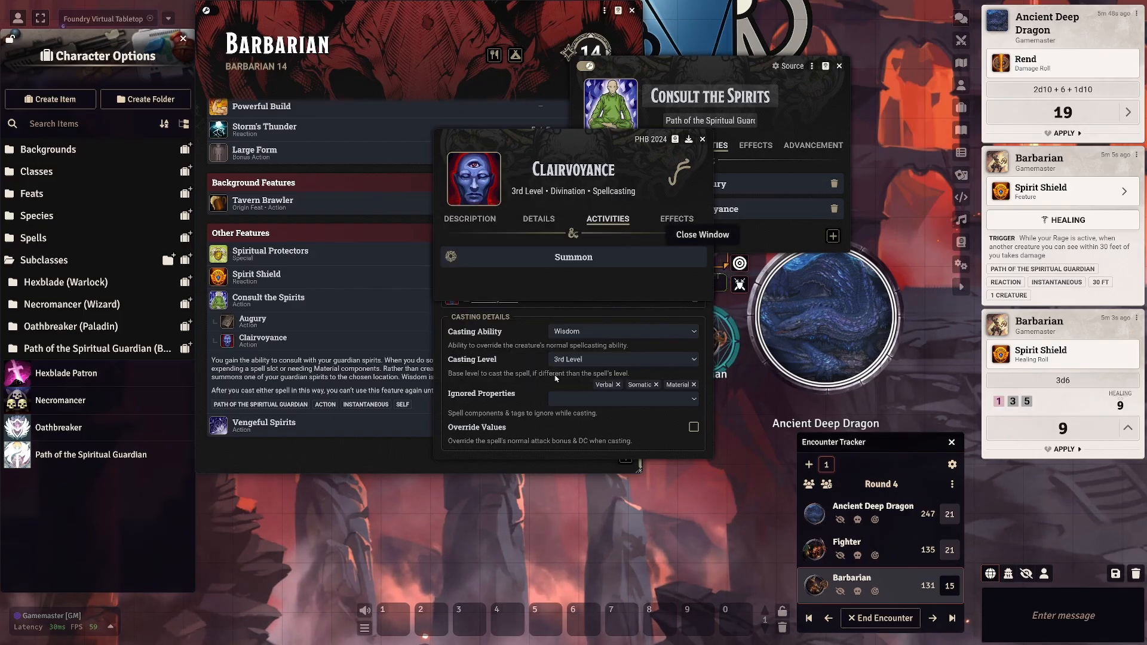
pyautogui.click(703, 139)
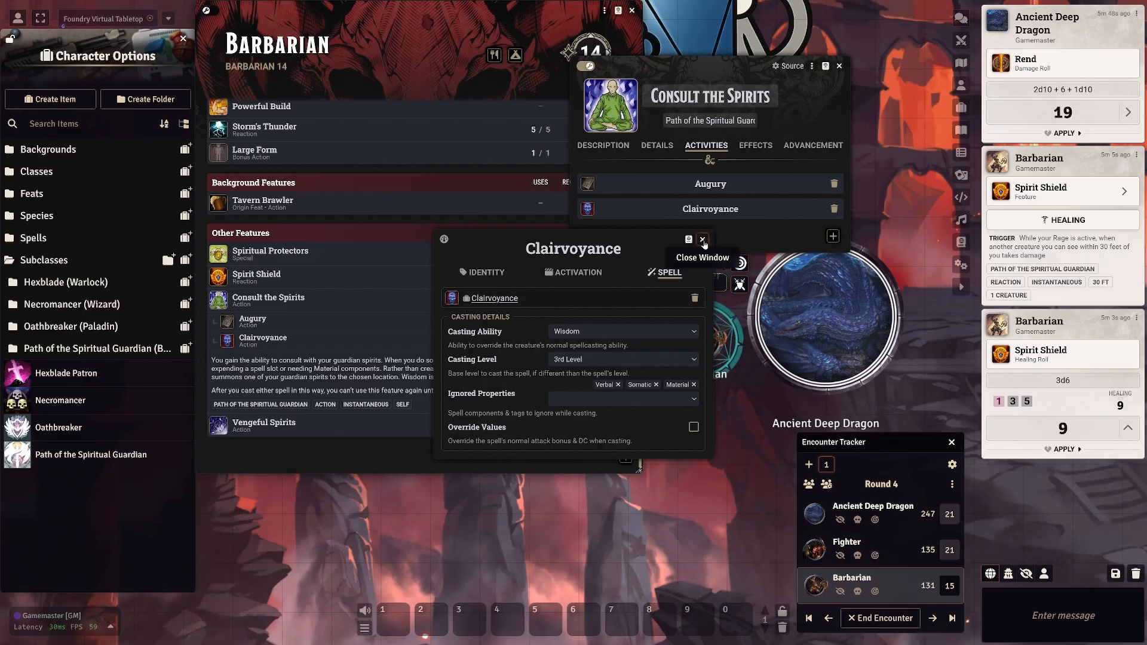
pyautogui.click(702, 239)
pyautogui.doubleClick(691, 100)
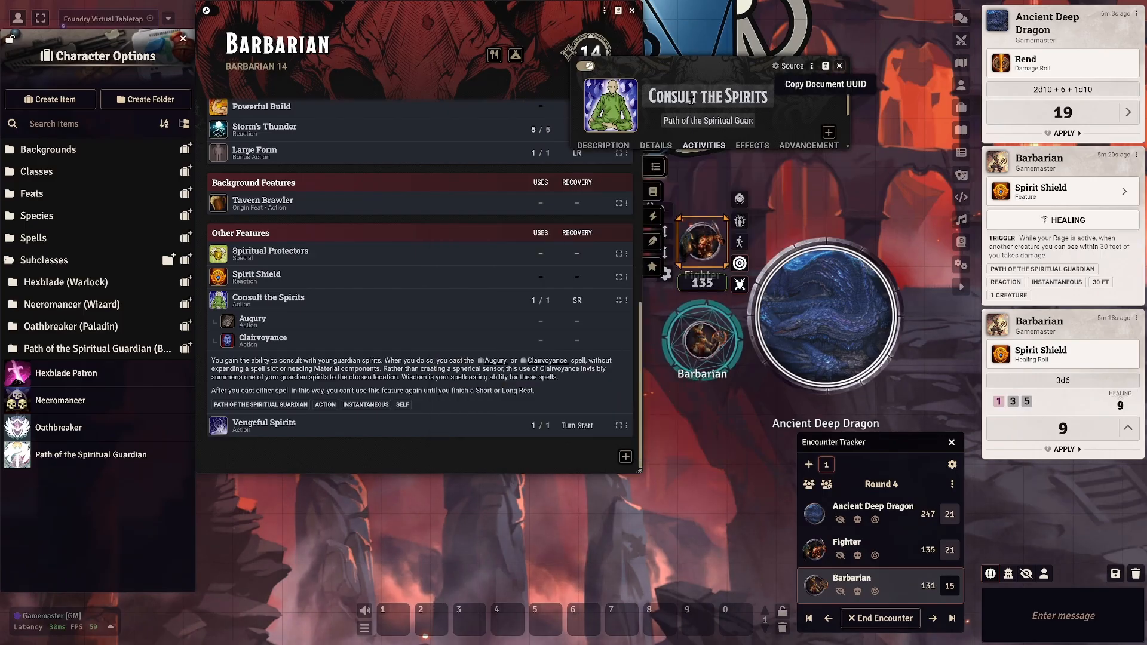
# Cast Augury through Consult the Spirits, expand its description in chat, and recover the use with a short rest.
pyautogui.moveTo(401, 301)
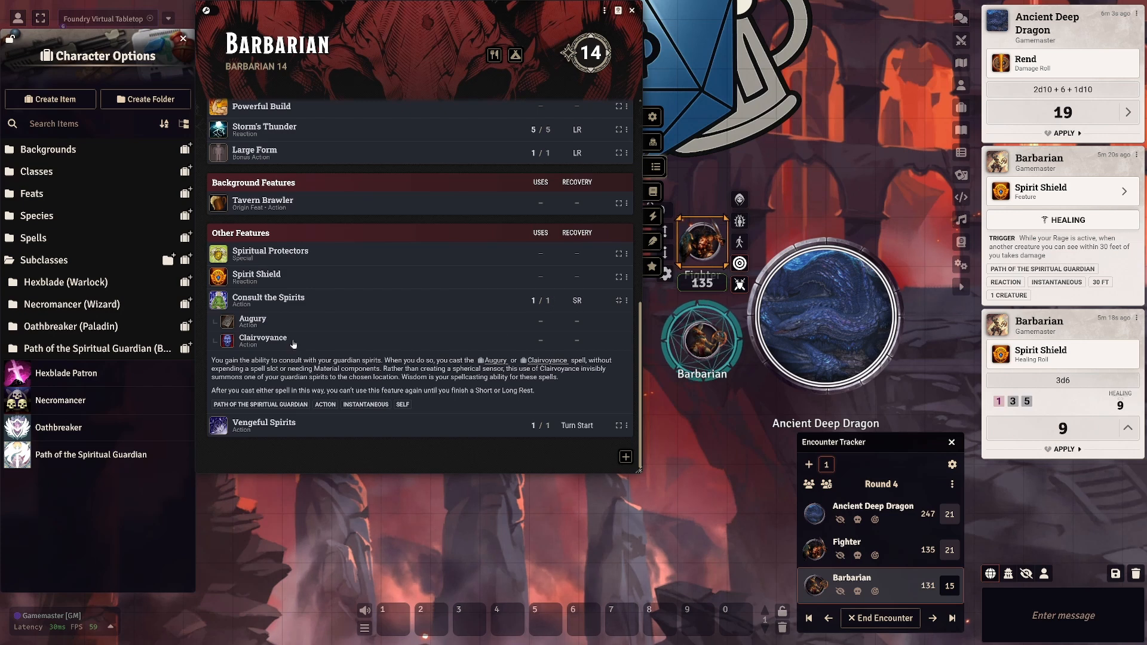
pyautogui.click(259, 323)
pyautogui.click(568, 362)
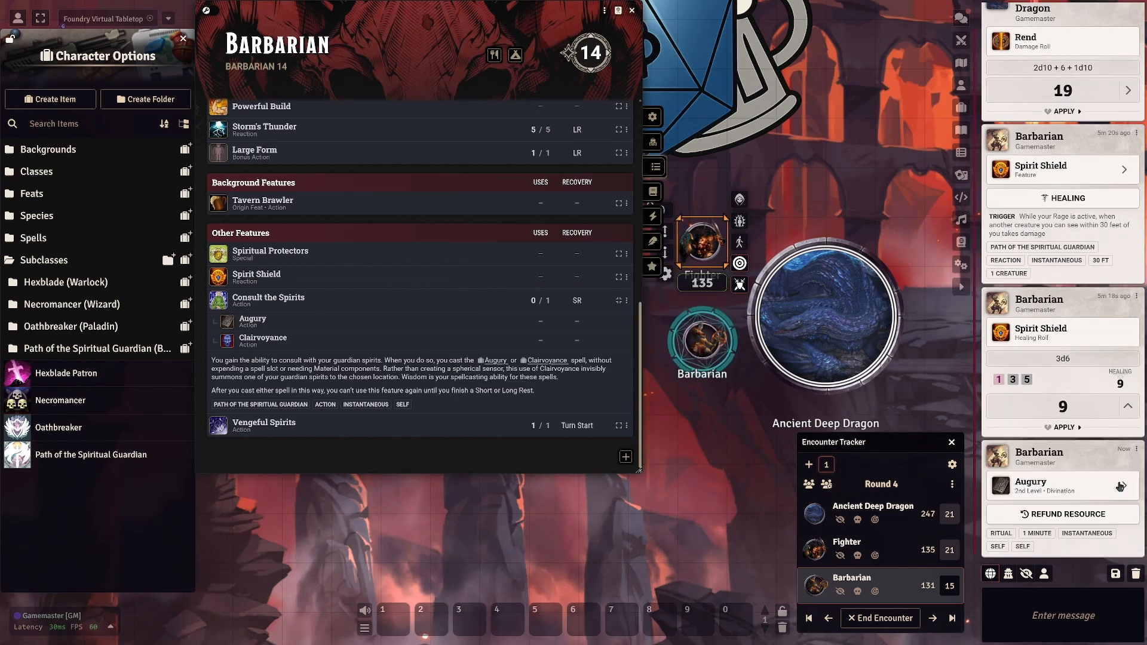
pyautogui.click(1124, 485)
pyautogui.scroll(-3, 1071, 334)
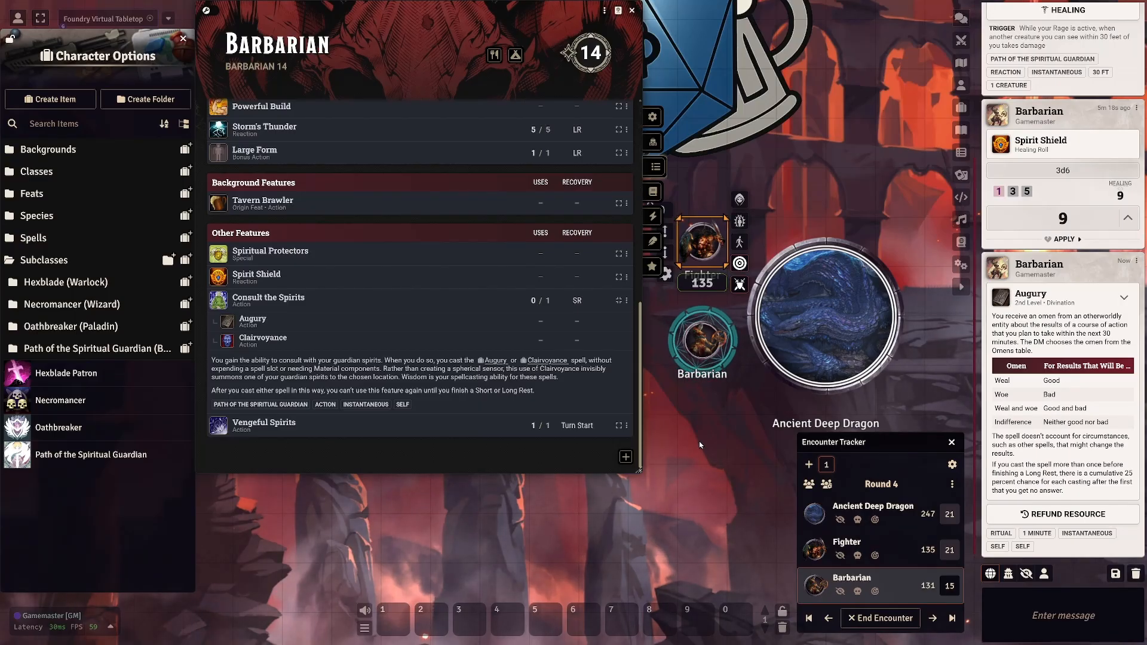
pyautogui.scroll(1, 700, 445)
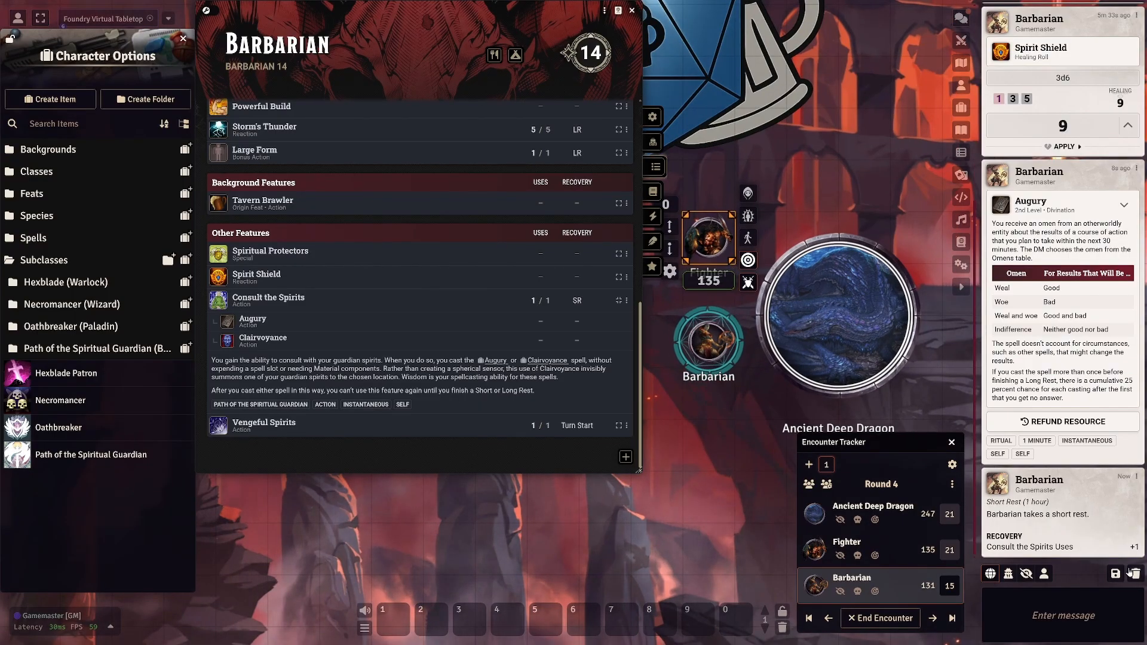
# Flush the chat log and cast Clairvoyance through Consult the Spirits, placing its summoned sensor above the Ancient Deep Dragon.
pyautogui.click(1134, 573)
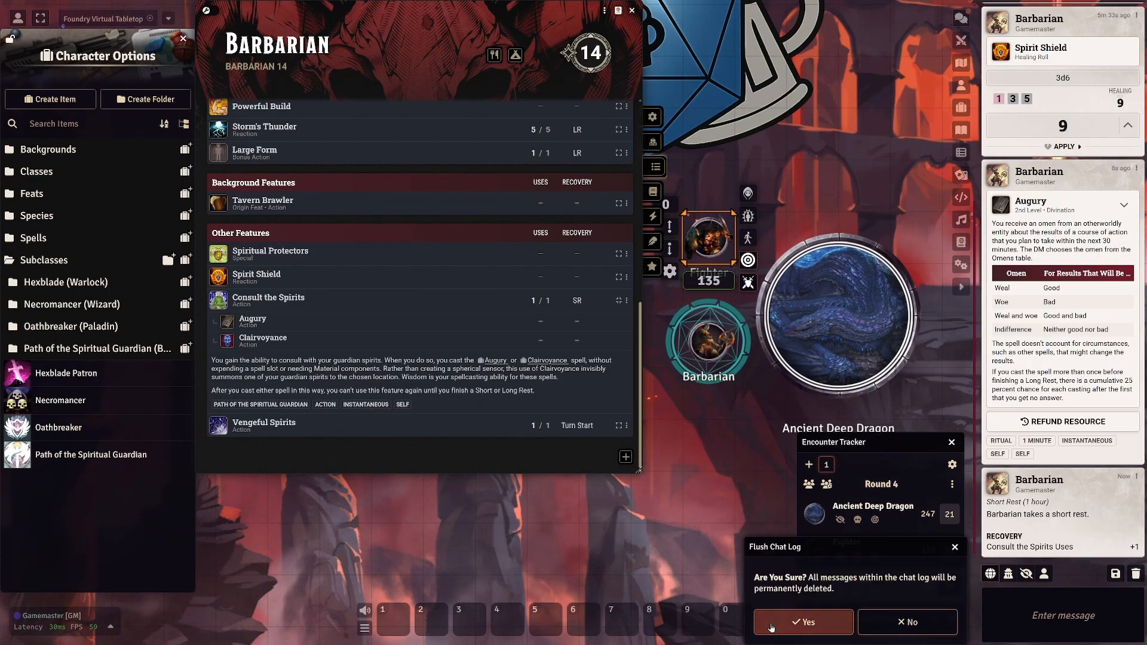
pyautogui.click(804, 623)
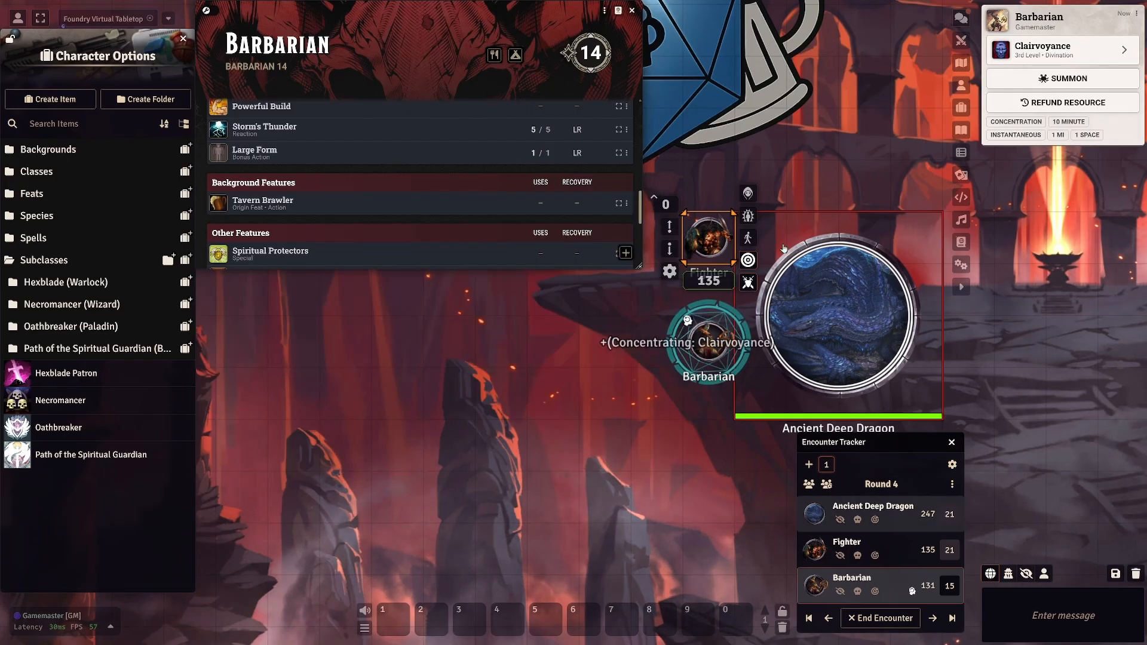
pyautogui.click(815, 153)
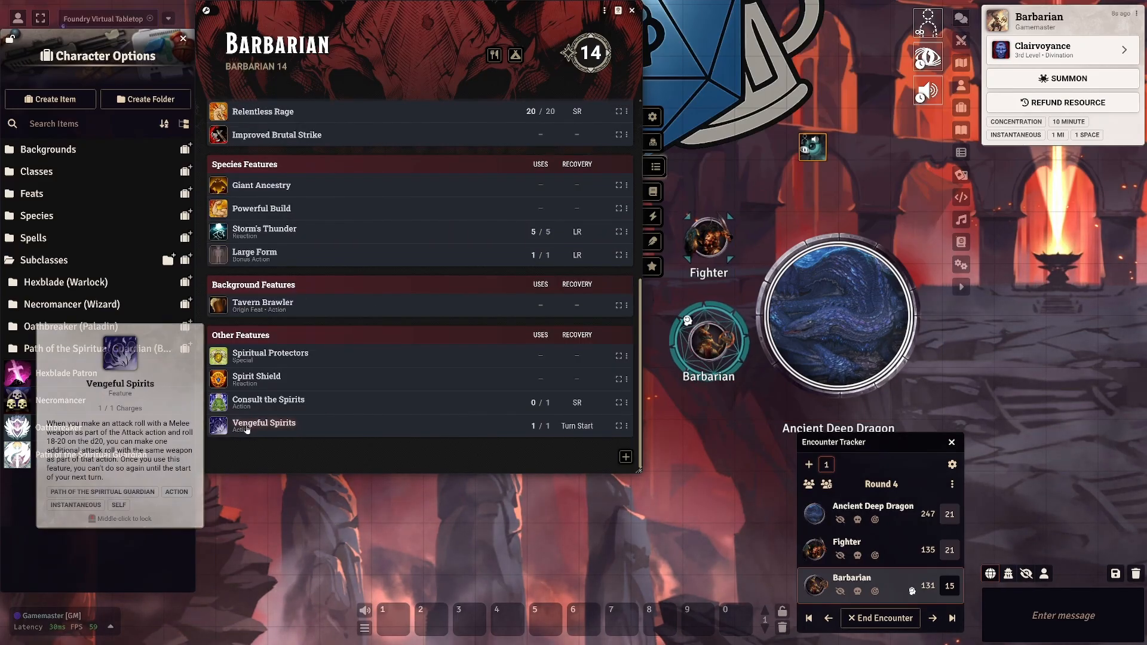
# Open the Barbarian's Vengeful Spirits feature, examine its description, required level, limited uses and recovery, and place its window beside the character sheet.
pyautogui.click(620, 426)
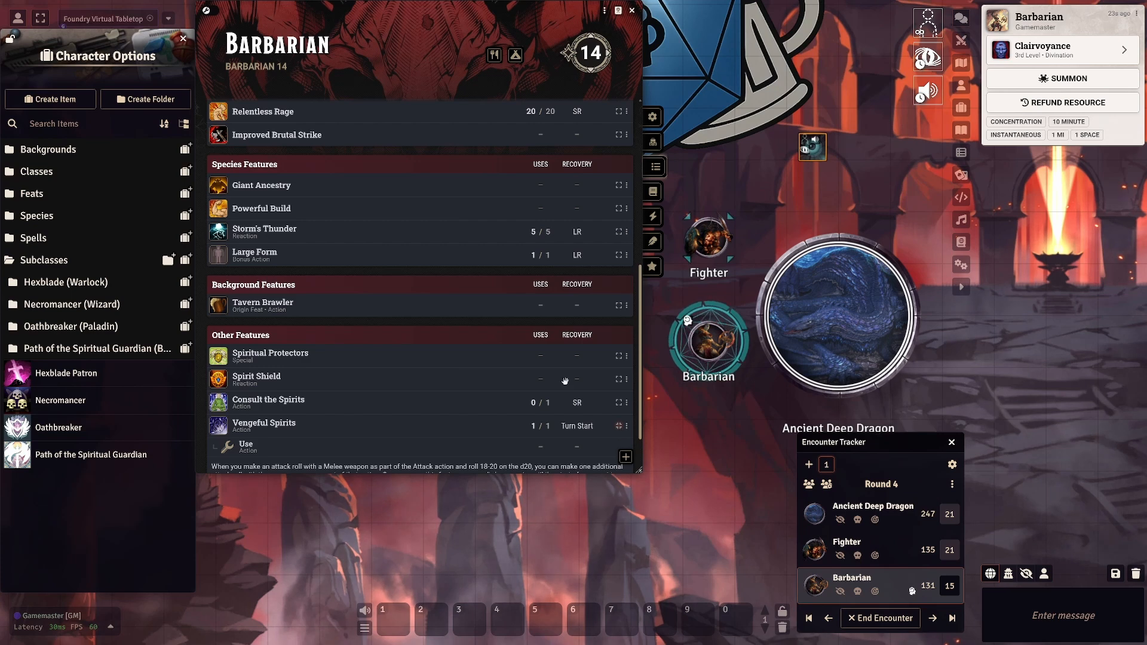
pyautogui.scroll(-1, 467, 368)
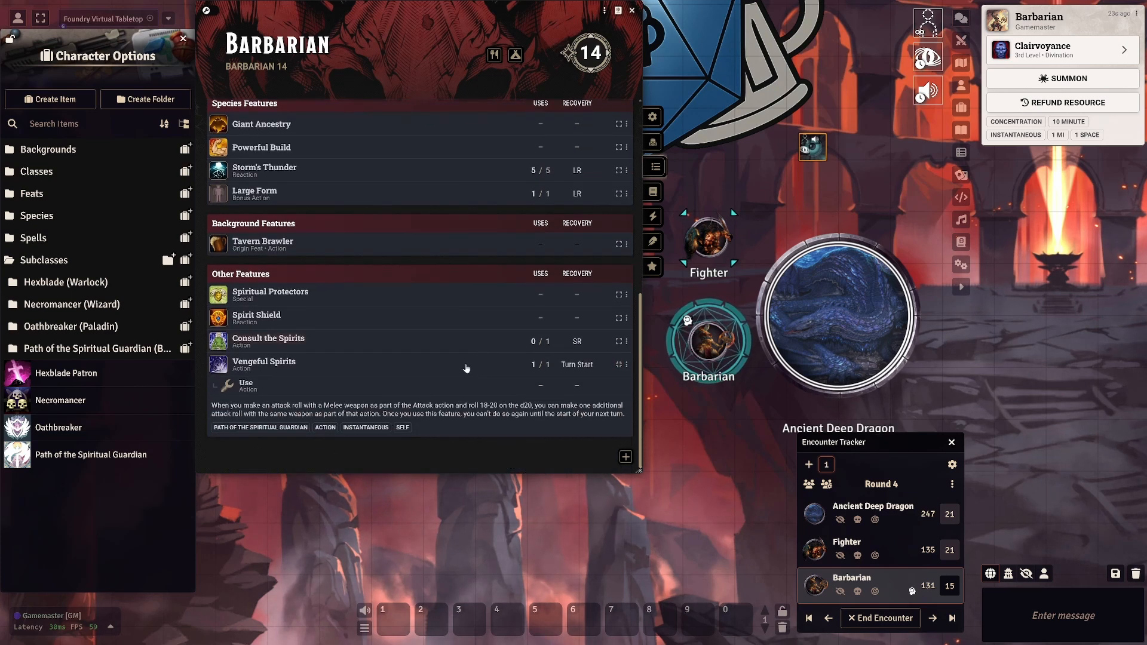
pyautogui.click(626, 365)
pyautogui.click(650, 398)
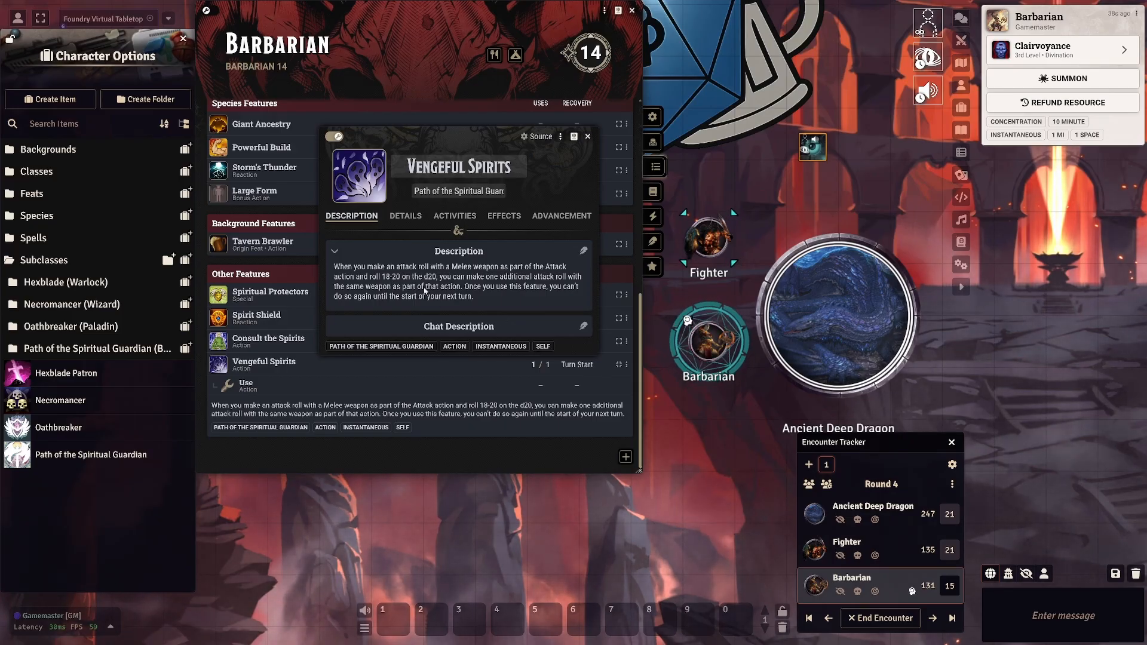
pyautogui.click(407, 217)
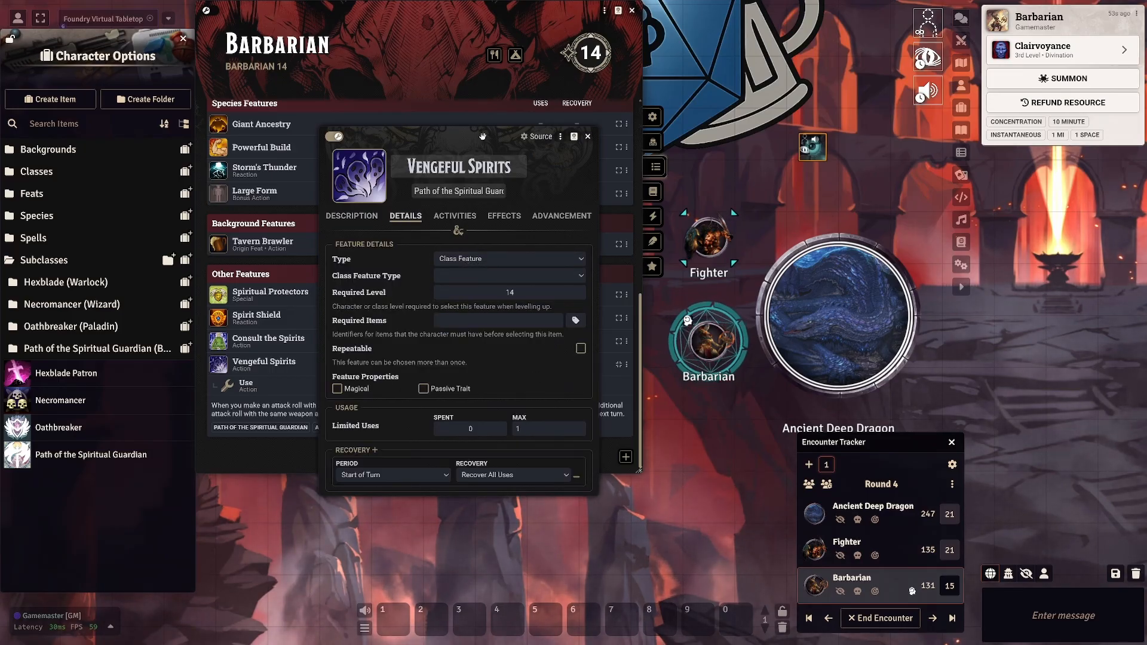
pyautogui.moveTo(497, 137); pyautogui.dragTo(271, 12)
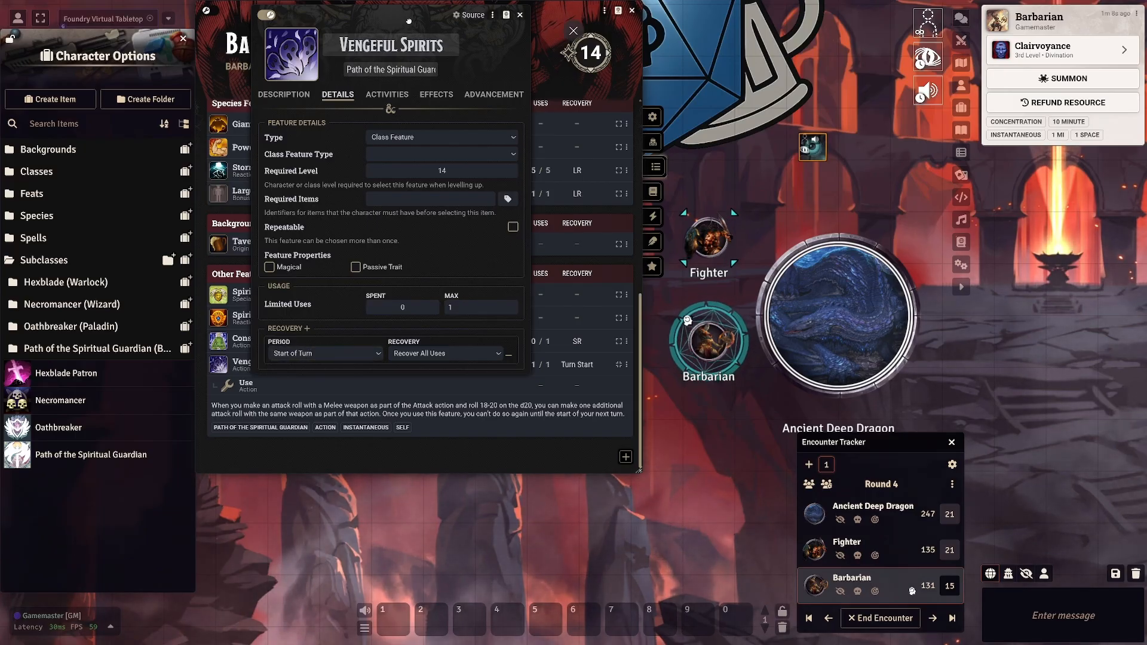
pyautogui.moveTo(408, 21); pyautogui.dragTo(813, 27)
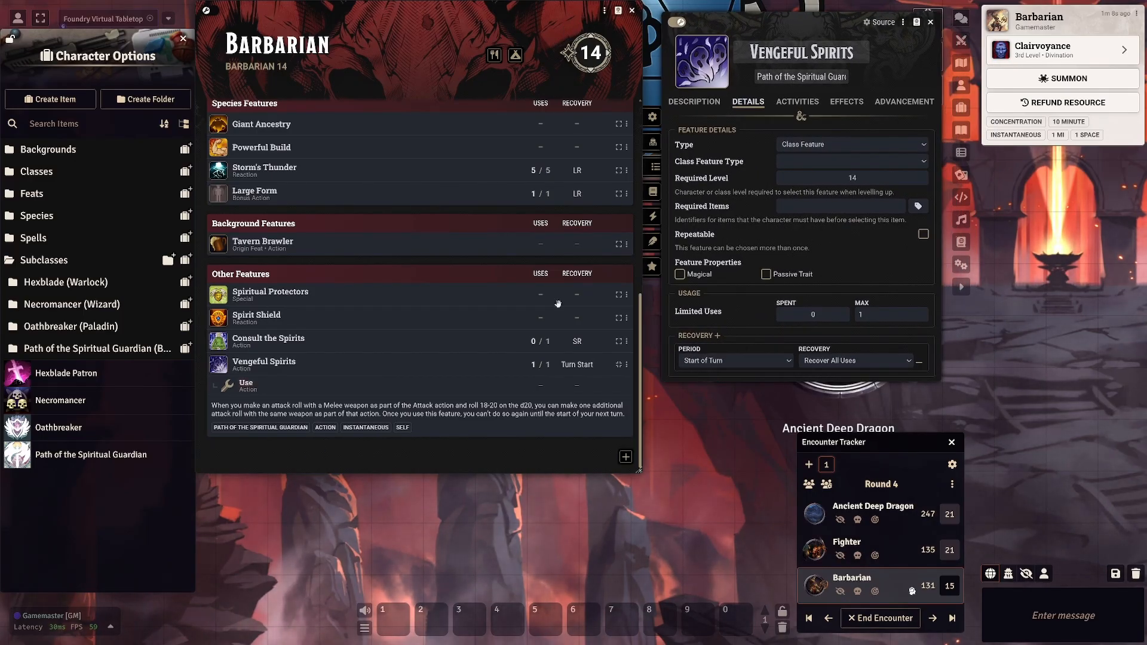
# Use the Barbarian's Vengeful Spirits feature and advance the encounter to the Barbarian's next turn to test its start-of-turn recovery.
pyautogui.click(247, 386)
pyautogui.click(559, 371)
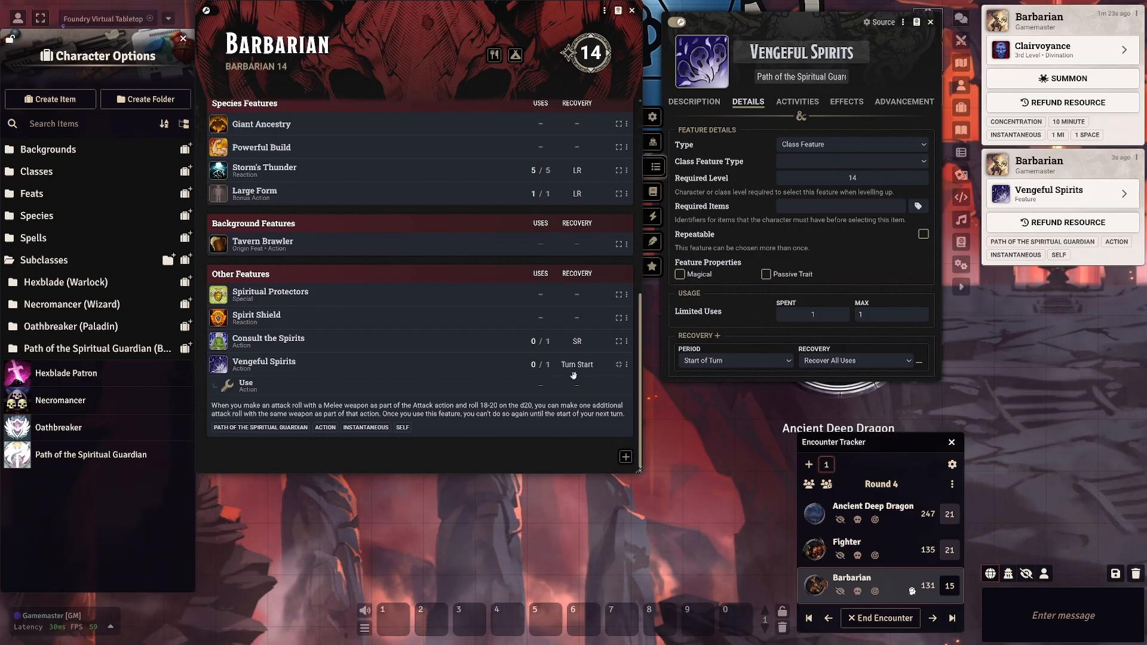
pyautogui.click(869, 319)
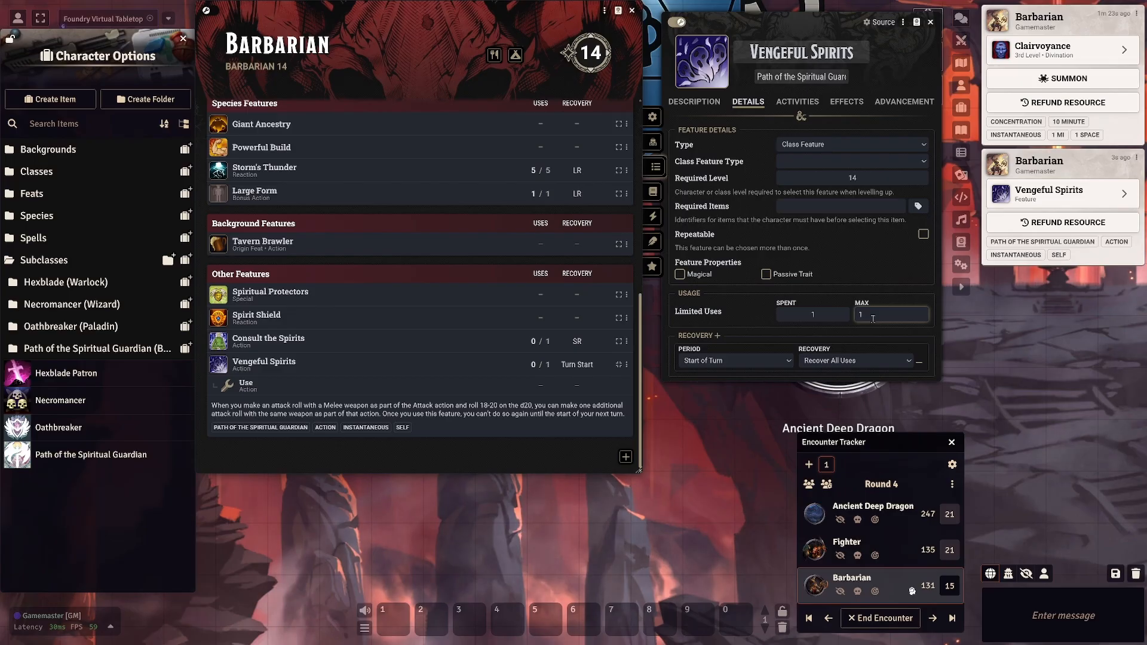
pyautogui.click(933, 618)
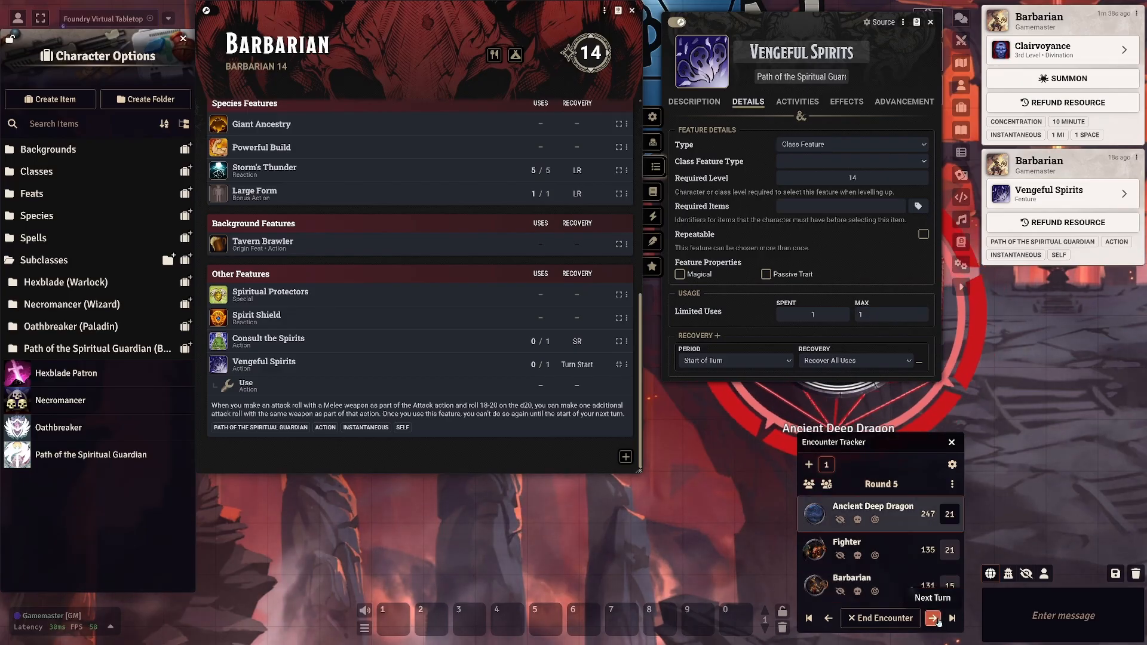
pyautogui.click(933, 619)
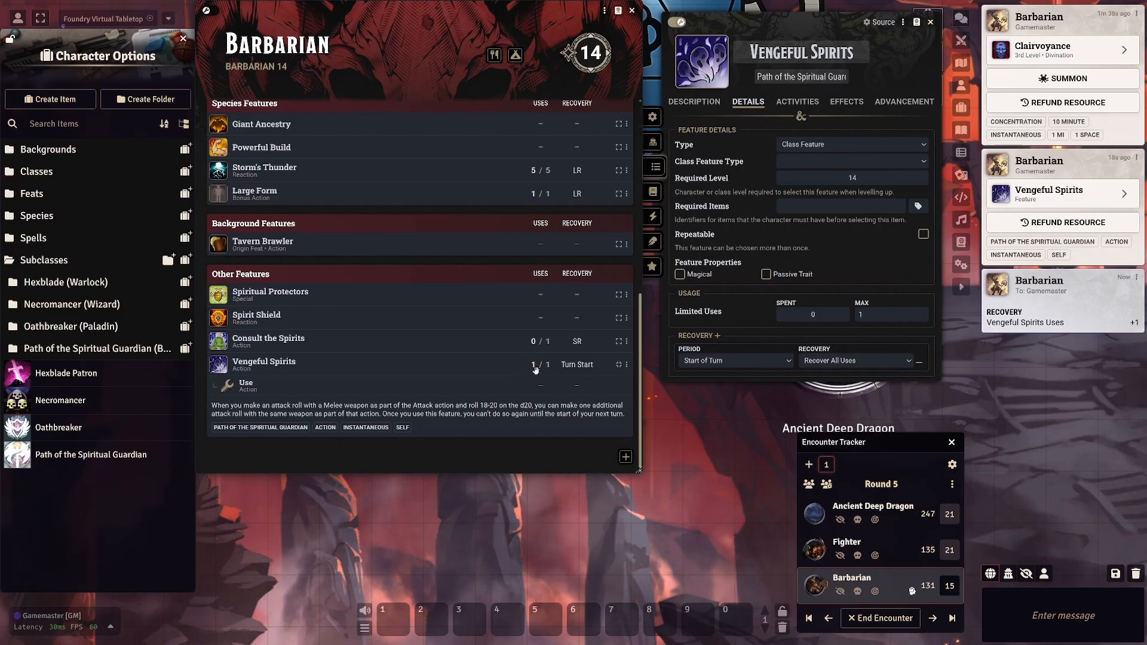
# Close the Vengeful Spirits window and delete the Barbarian's Concentrating: Clairvoyance effect.
pyautogui.click(678, 22)
pyautogui.click(930, 23)
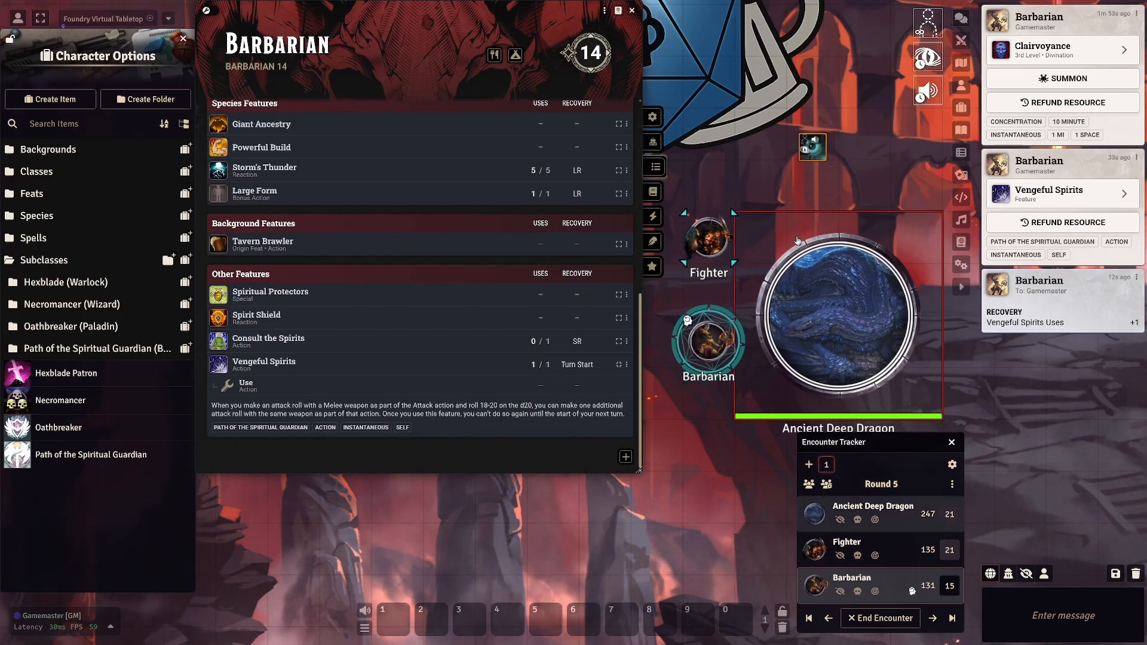
pyautogui.rightClick(928, 26)
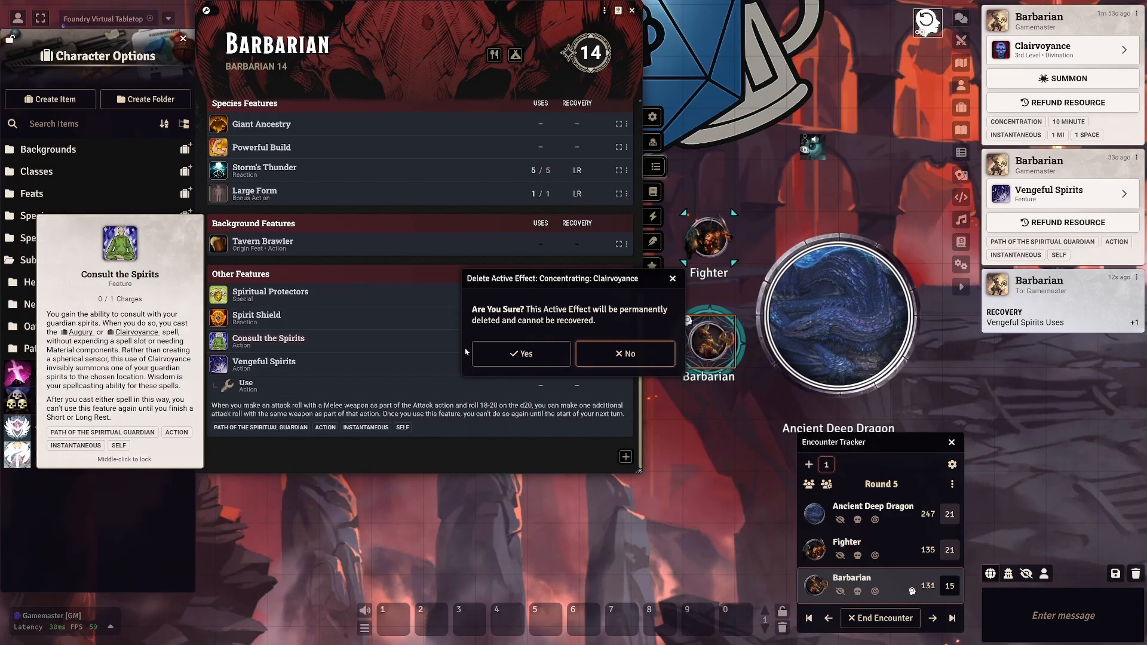
pyautogui.click(521, 354)
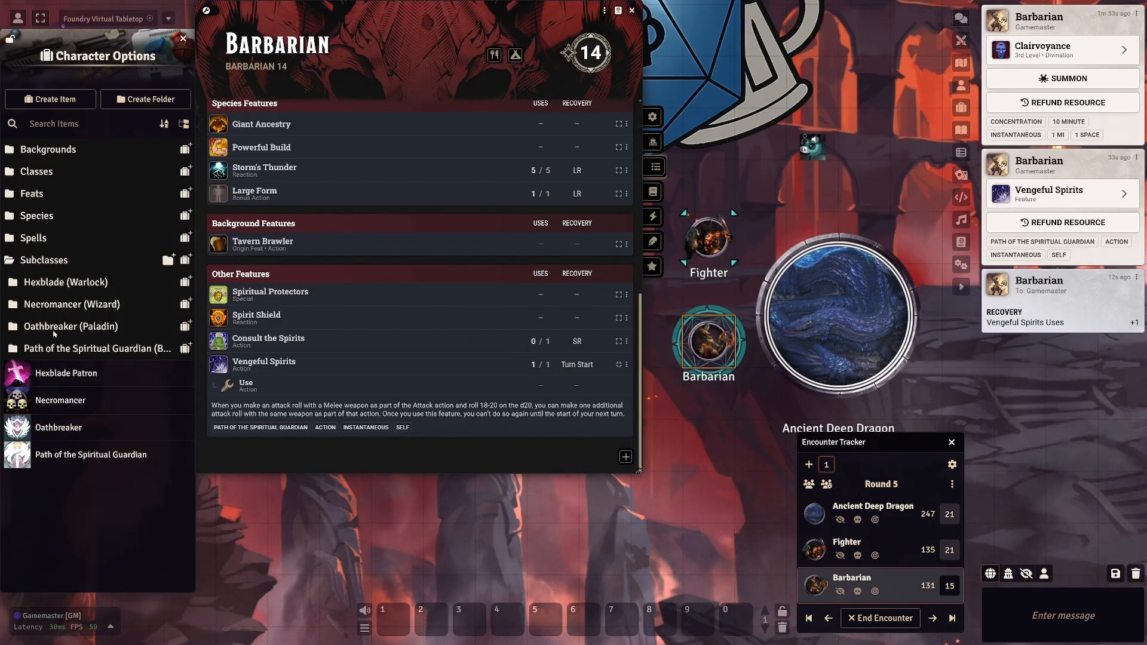
# Expand the Path of the Spiritual Guardian folder in the Character Options compendium and place that window and the Barbarian sheet side by side.
pyautogui.click(95, 348)
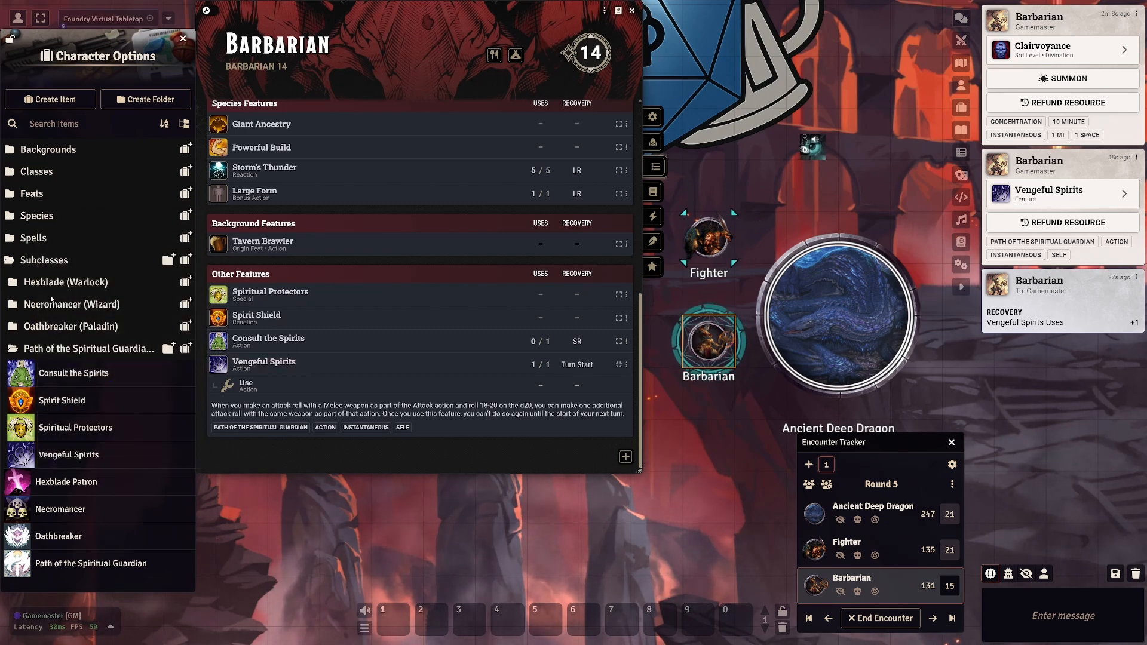
pyautogui.moveTo(98, 40); pyautogui.dragTo(111, 26)
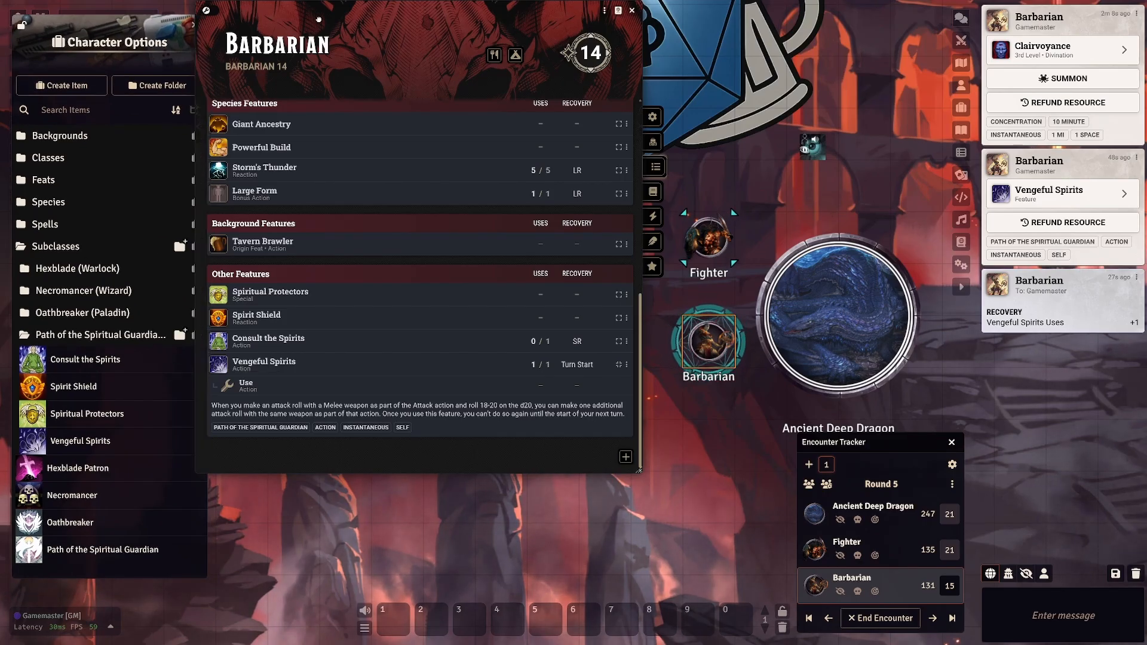
pyautogui.moveTo(293, 35); pyautogui.dragTo(354, 44)
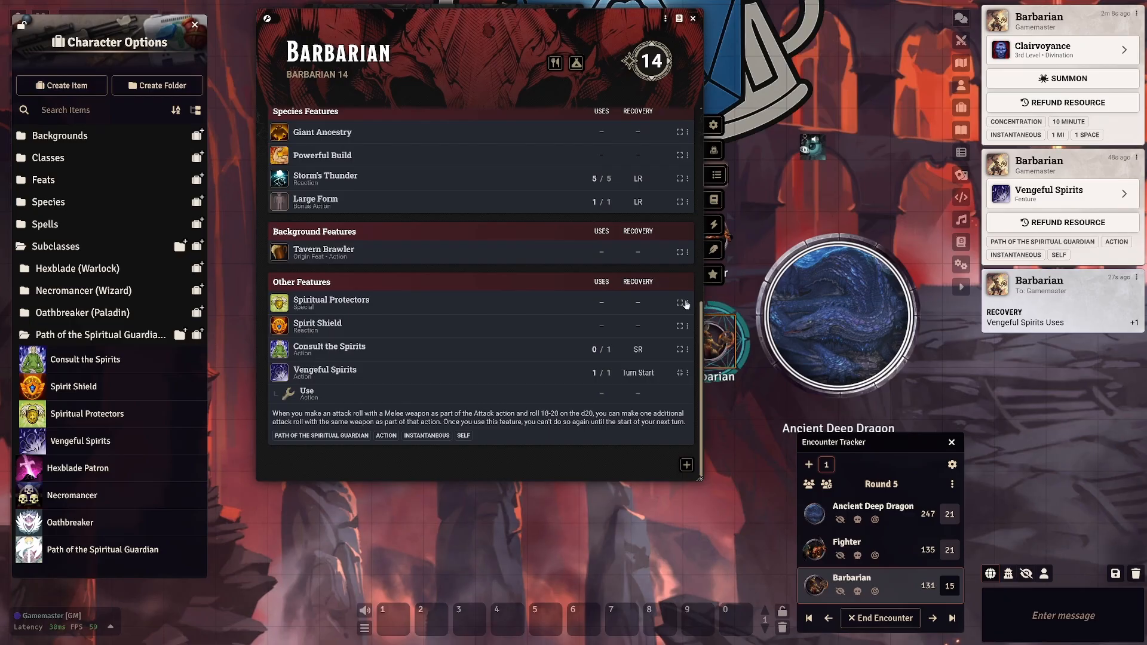
# Delete Spiritual Protectors, Spirit Shield, Consult the Spirits and Vengeful Spirits from the Barbarian's Other Features.
pyautogui.click(724, 362)
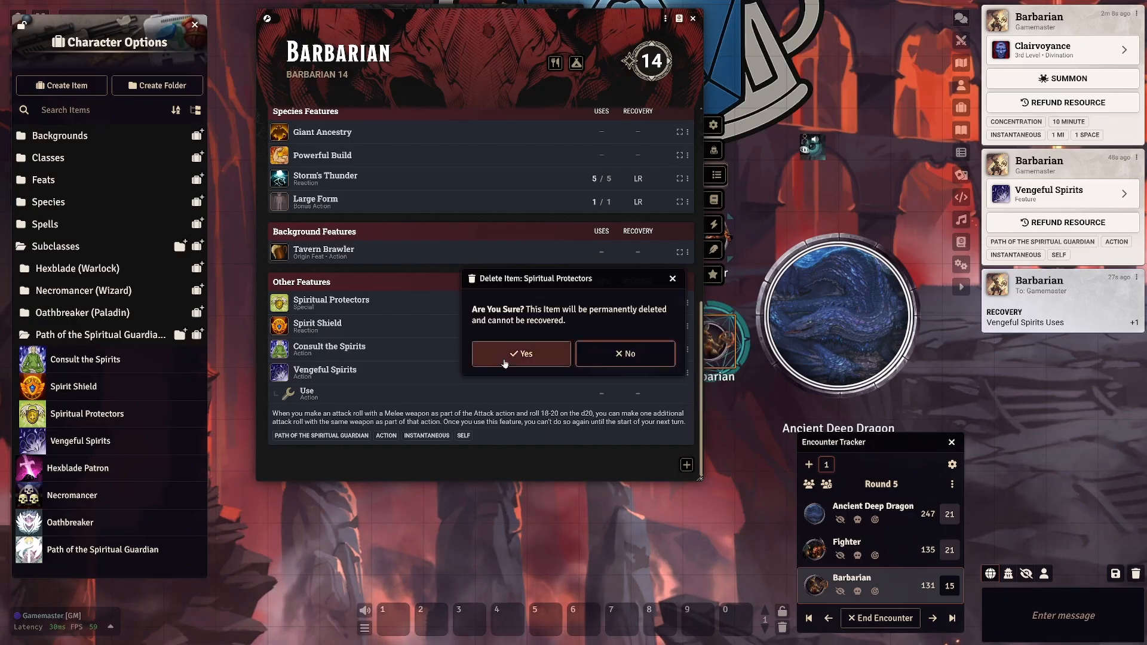
pyautogui.click(521, 353)
pyautogui.click(688, 349)
pyautogui.click(714, 408)
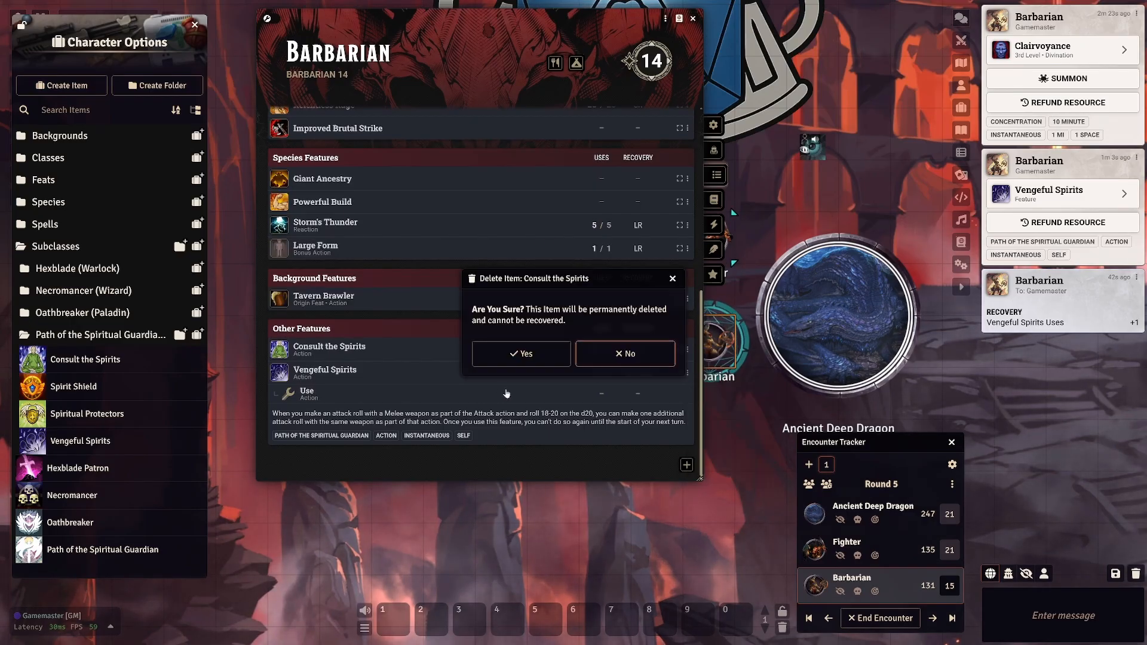
pyautogui.click(521, 353)
pyautogui.click(687, 373)
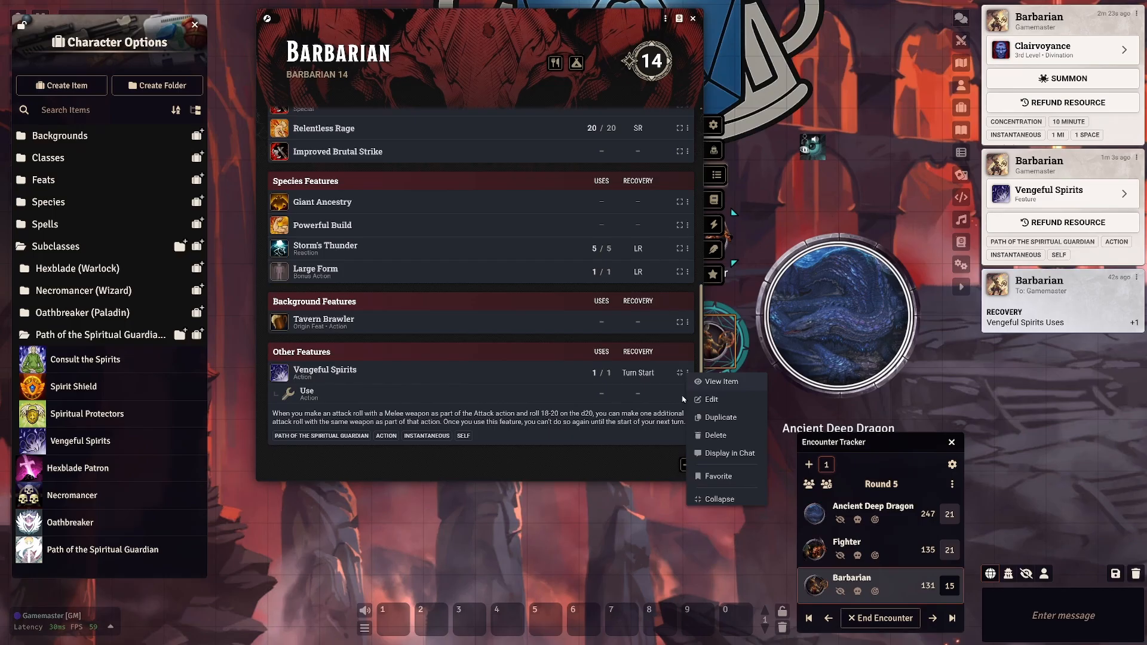
pyautogui.click(720, 436)
pyautogui.click(535, 362)
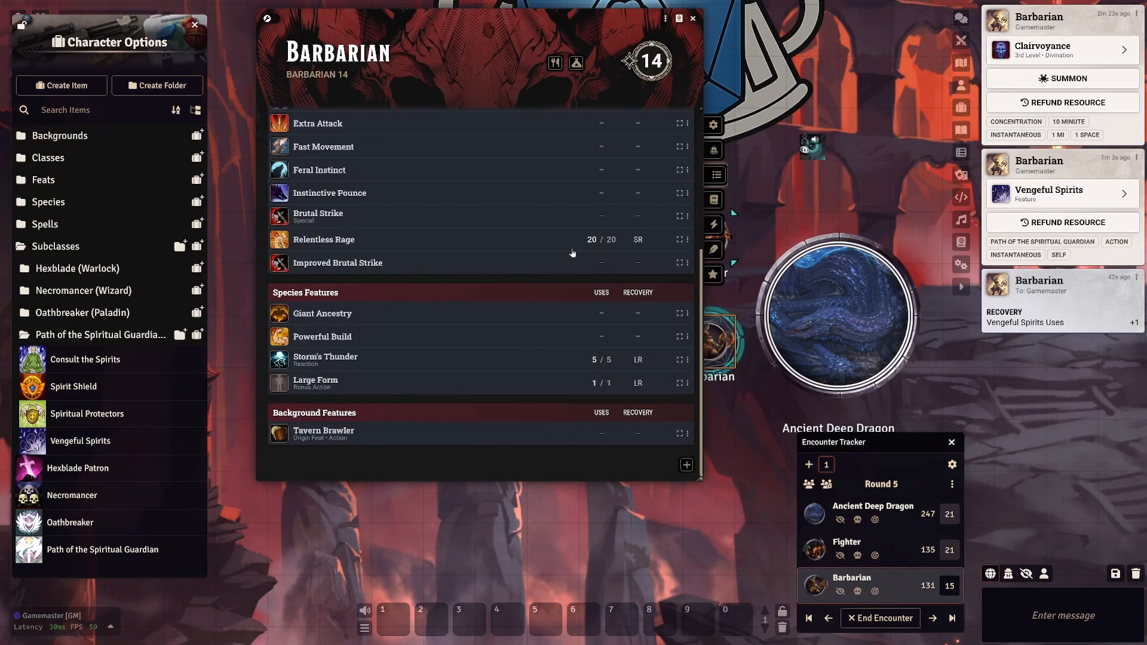
# Open the Path of the Spiritual Guardian subclass, examine its advancements and the level 3 item grant, and close its window.
pyautogui.scroll(5, 538, 263)
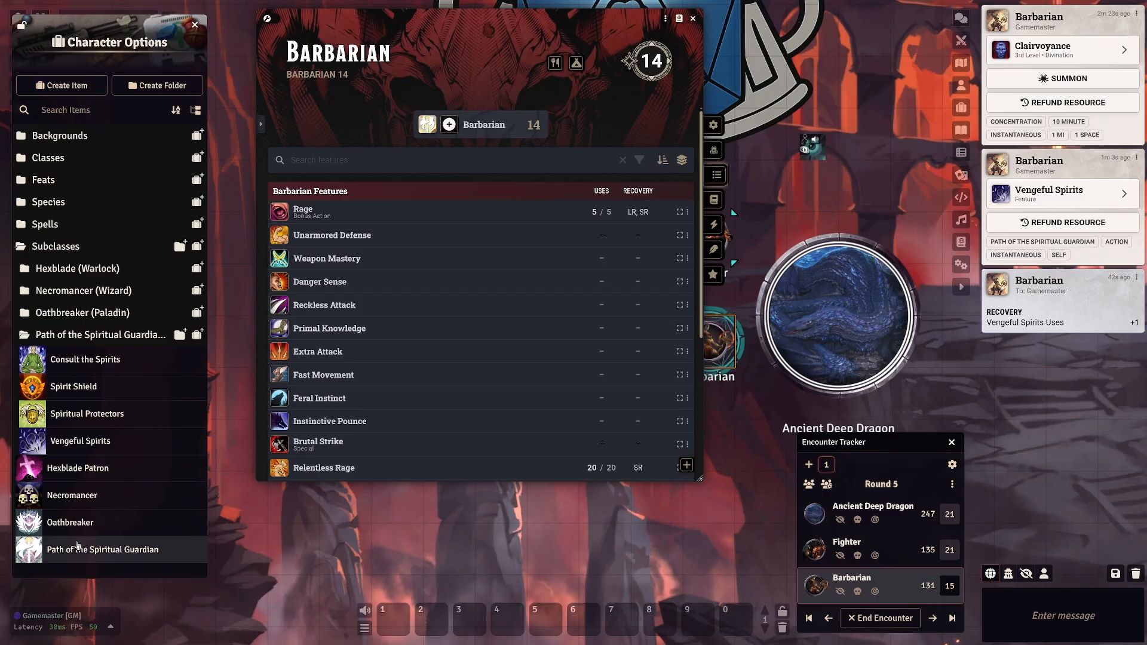
pyautogui.click(76, 550)
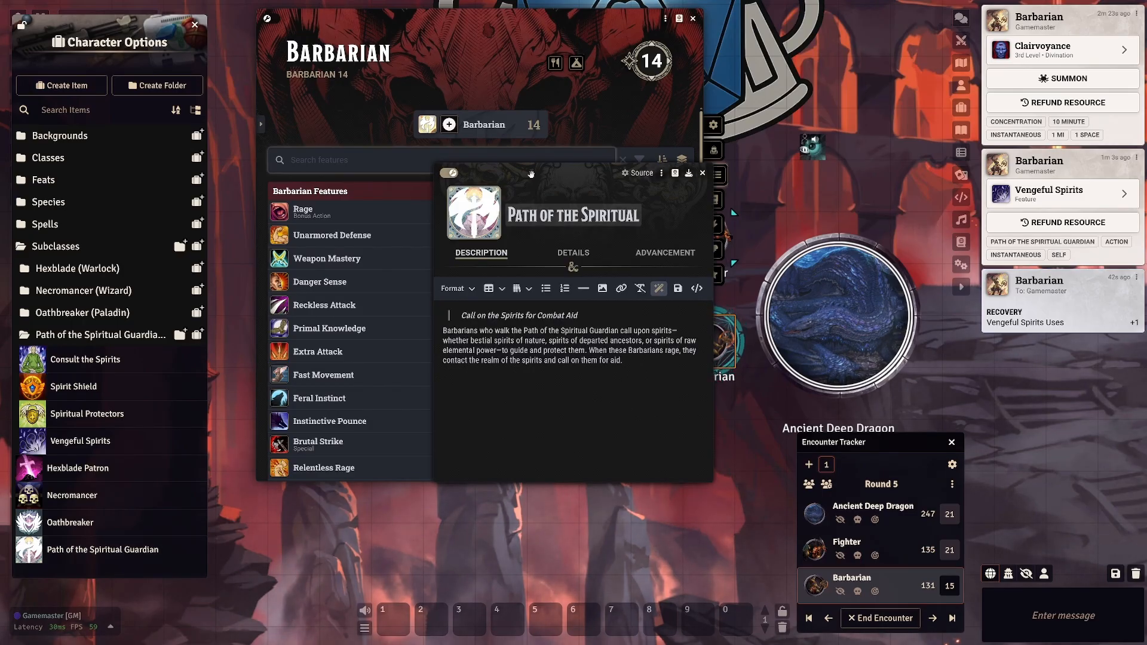
pyautogui.moveTo(541, 175); pyautogui.dragTo(365, 124)
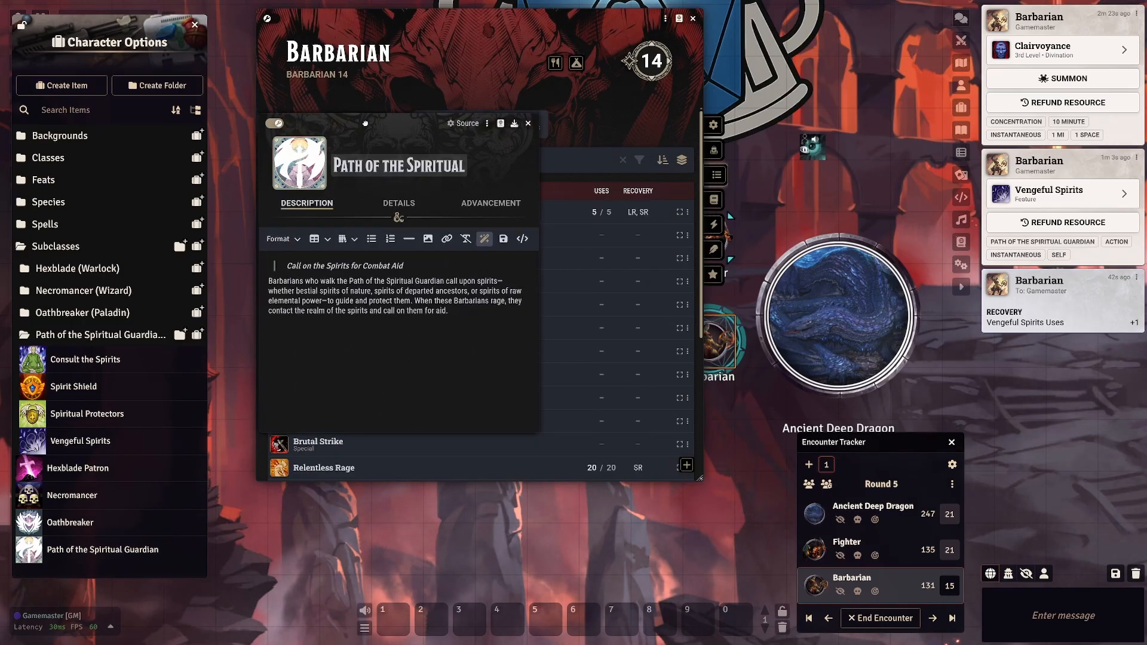
pyautogui.click(474, 202)
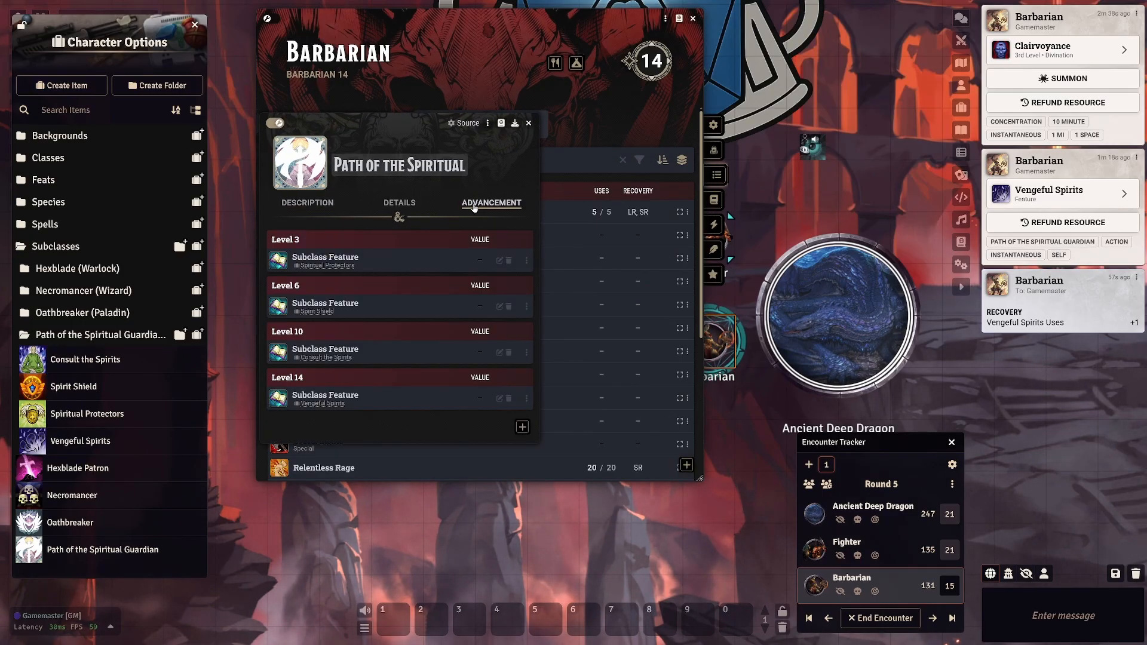
pyautogui.click(500, 261)
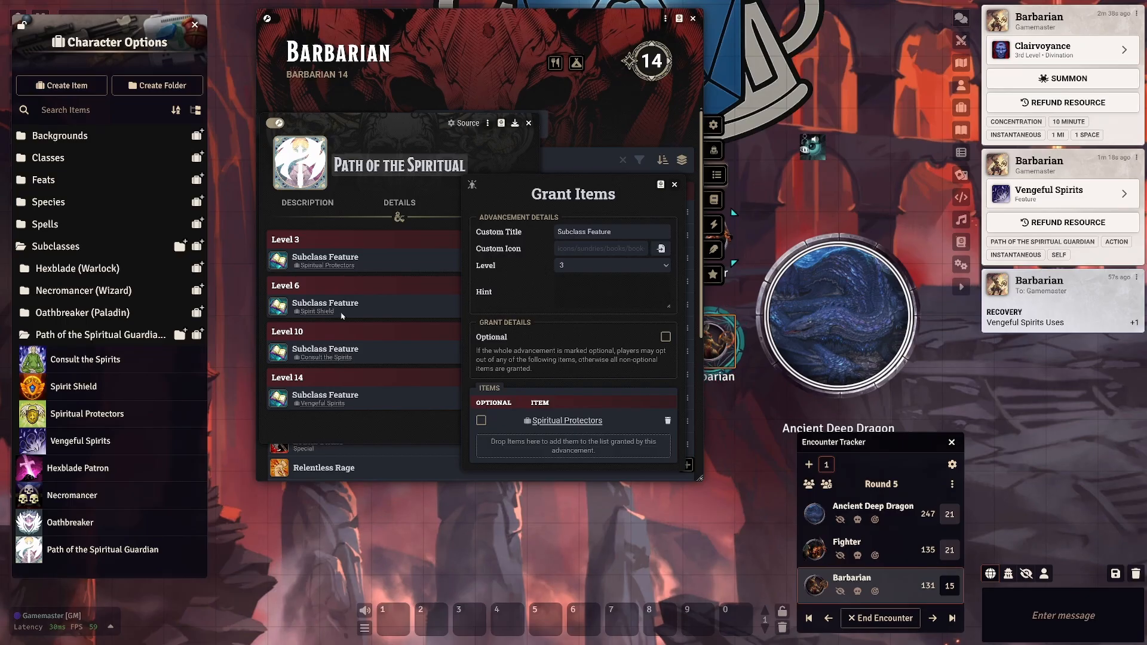
pyautogui.click(674, 185)
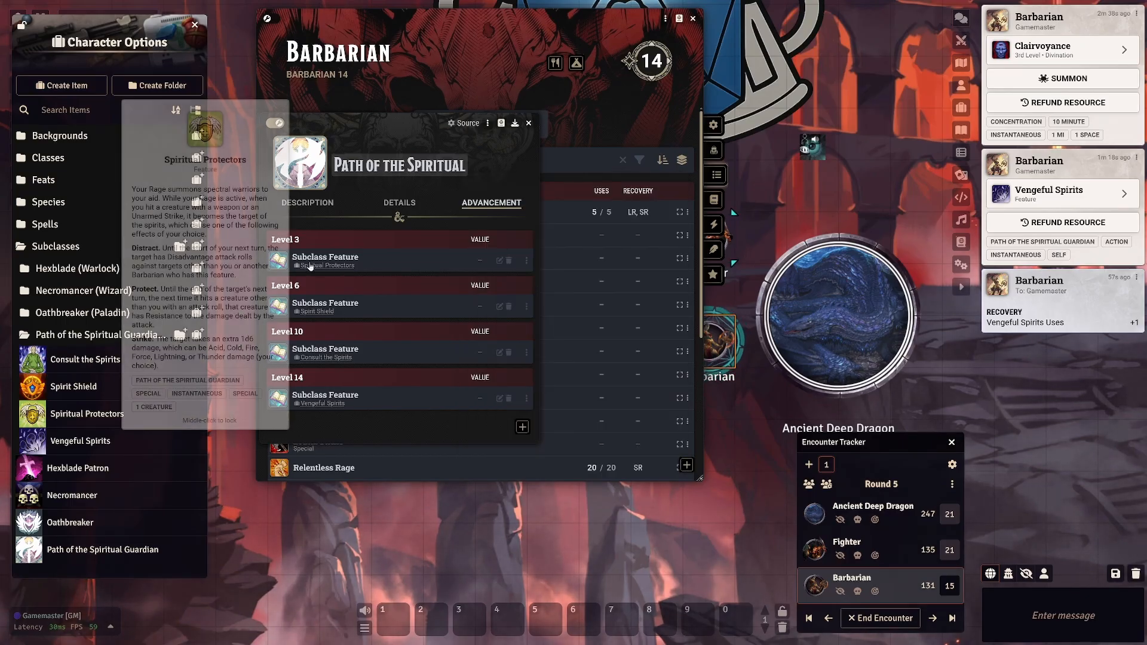
pyautogui.moveTo(321, 312)
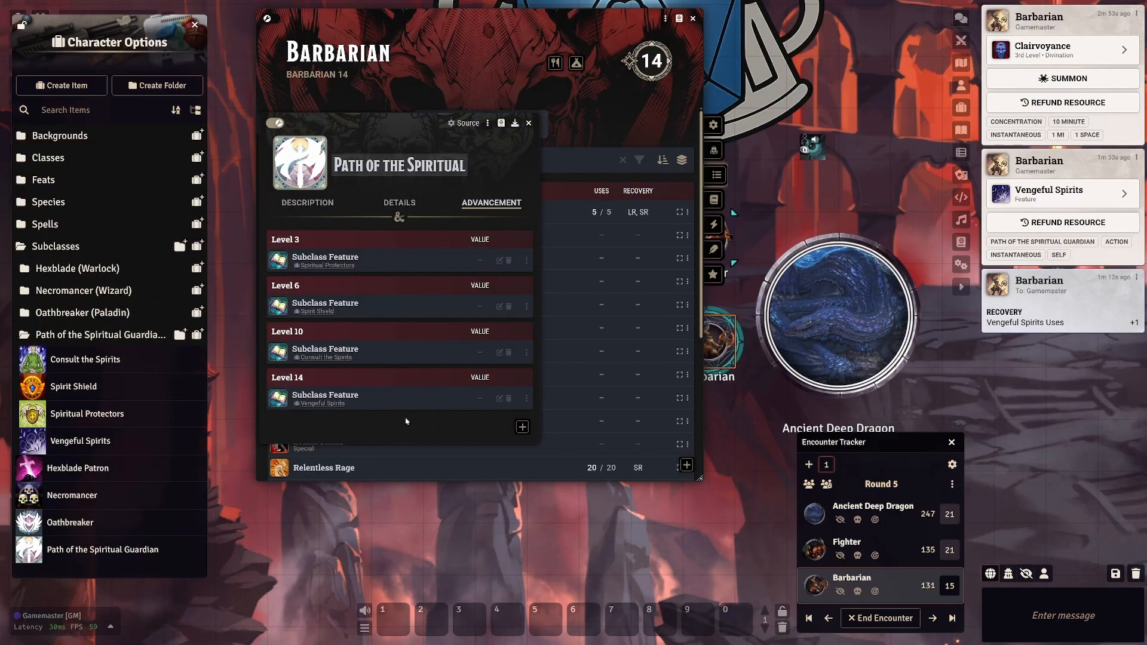
pyautogui.click(527, 123)
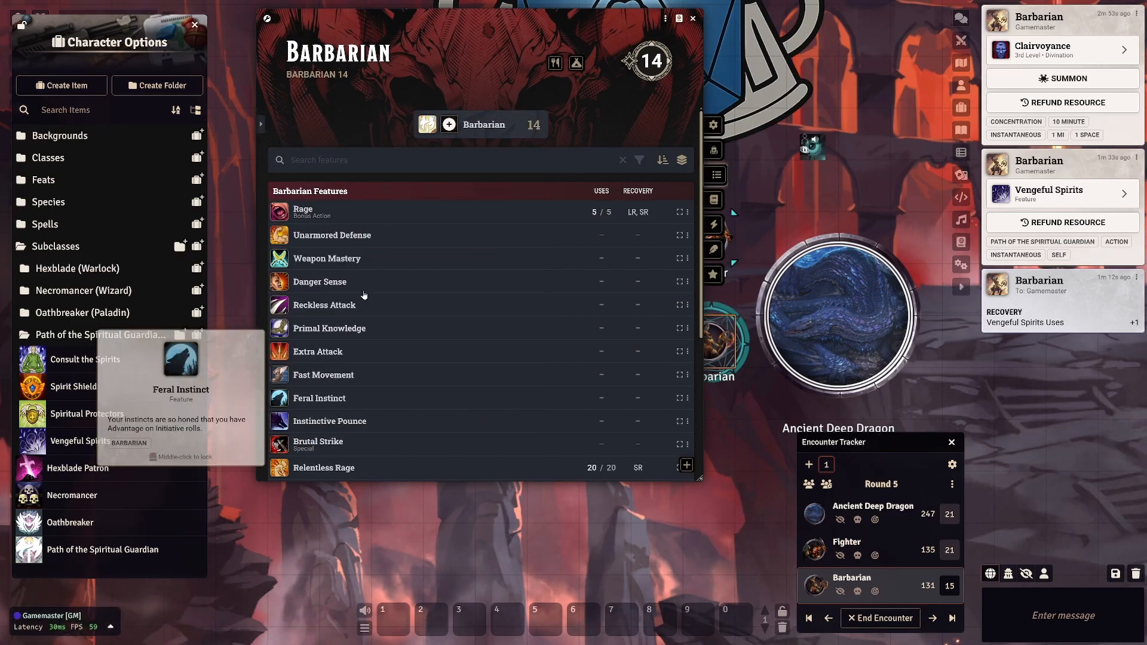
# Add the Path of the Spiritual Guardian subclass to the Barbarian and complete its four advancement steps for levels 3, 6, 10 and 14.
pyautogui.click(448, 124)
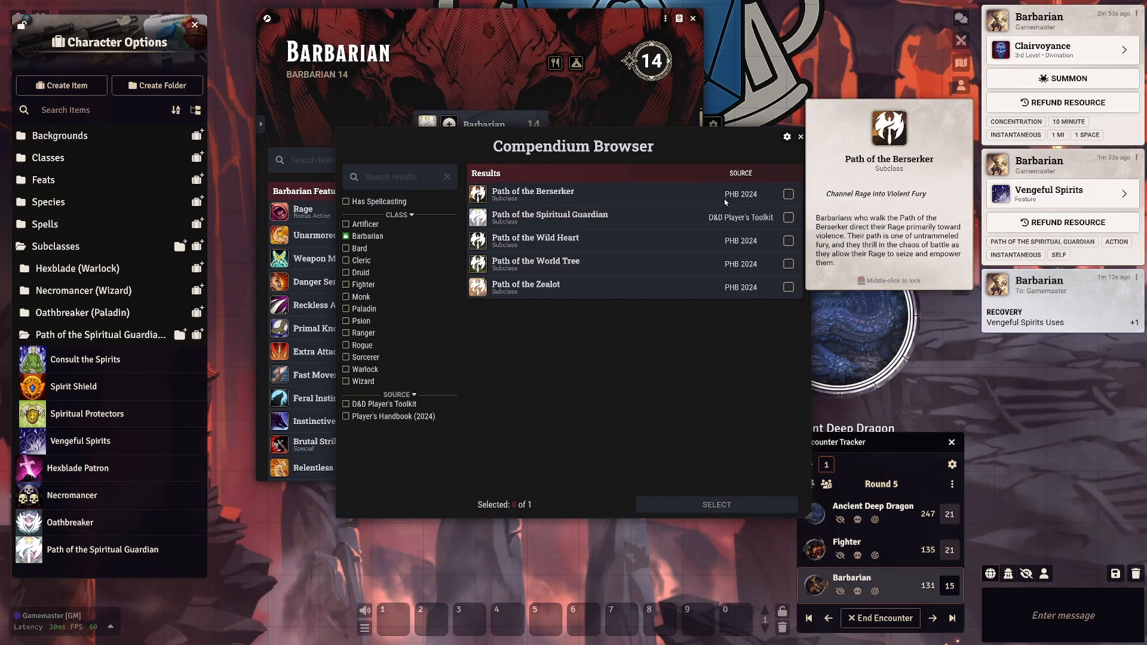
pyautogui.click(788, 217)
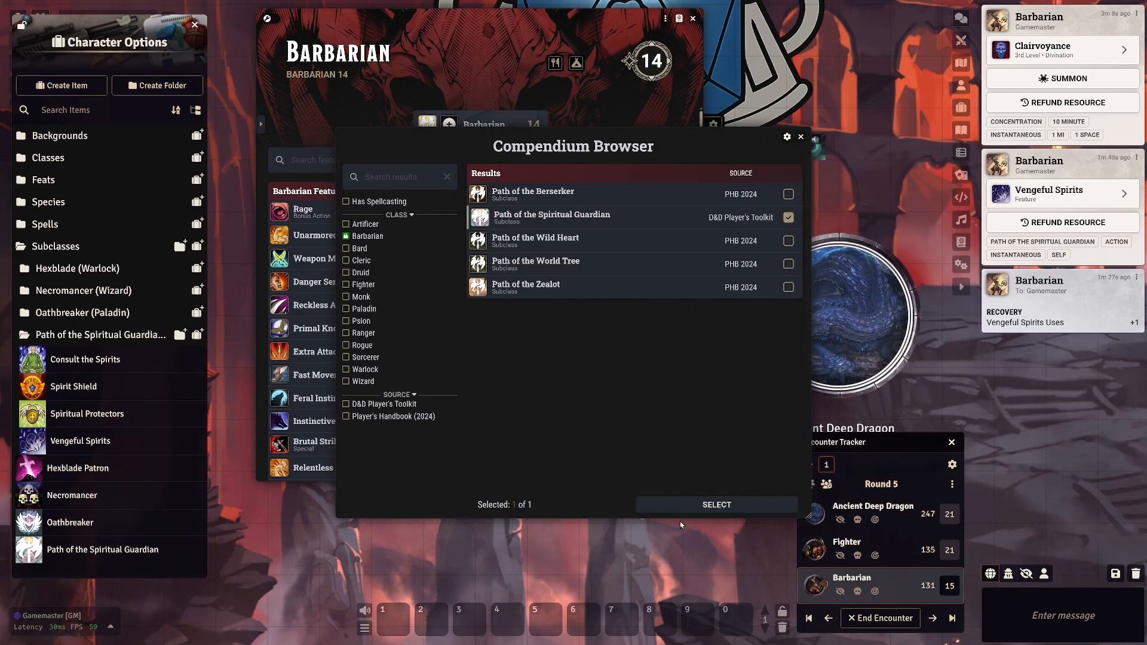
pyautogui.click(679, 502)
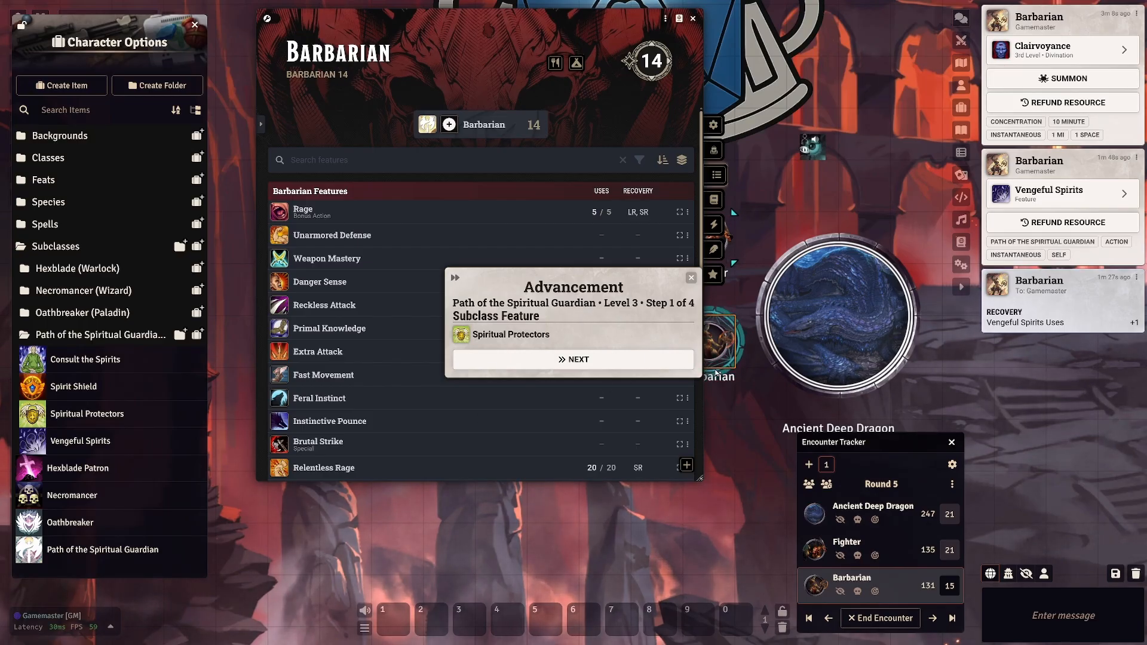
pyautogui.click(655, 365)
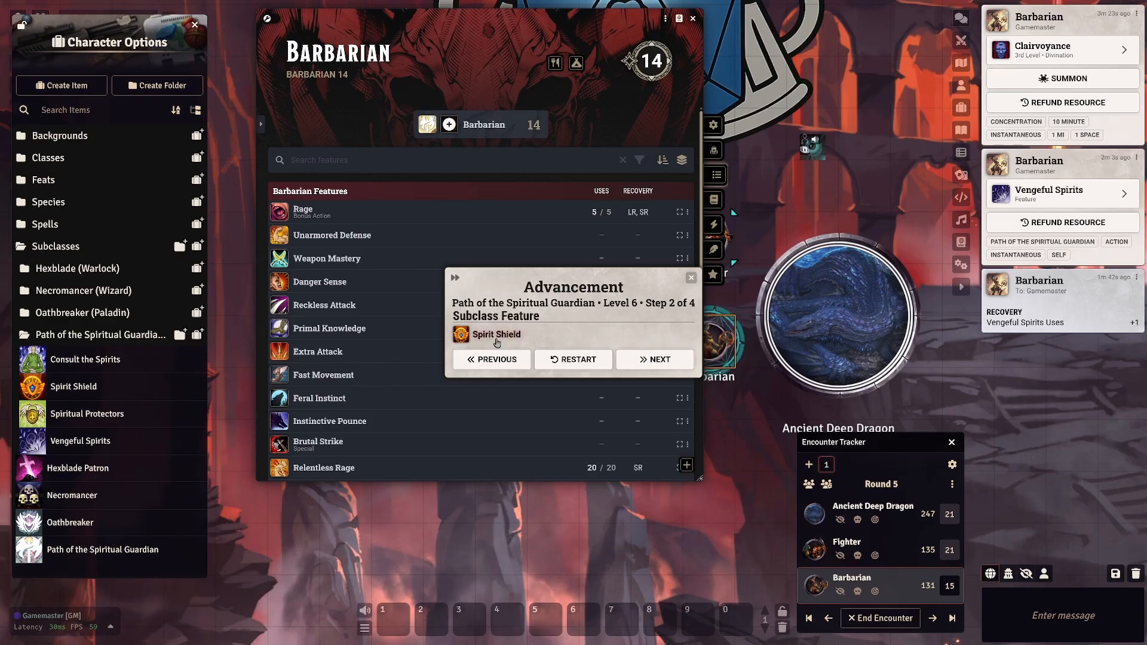
pyautogui.click(658, 359)
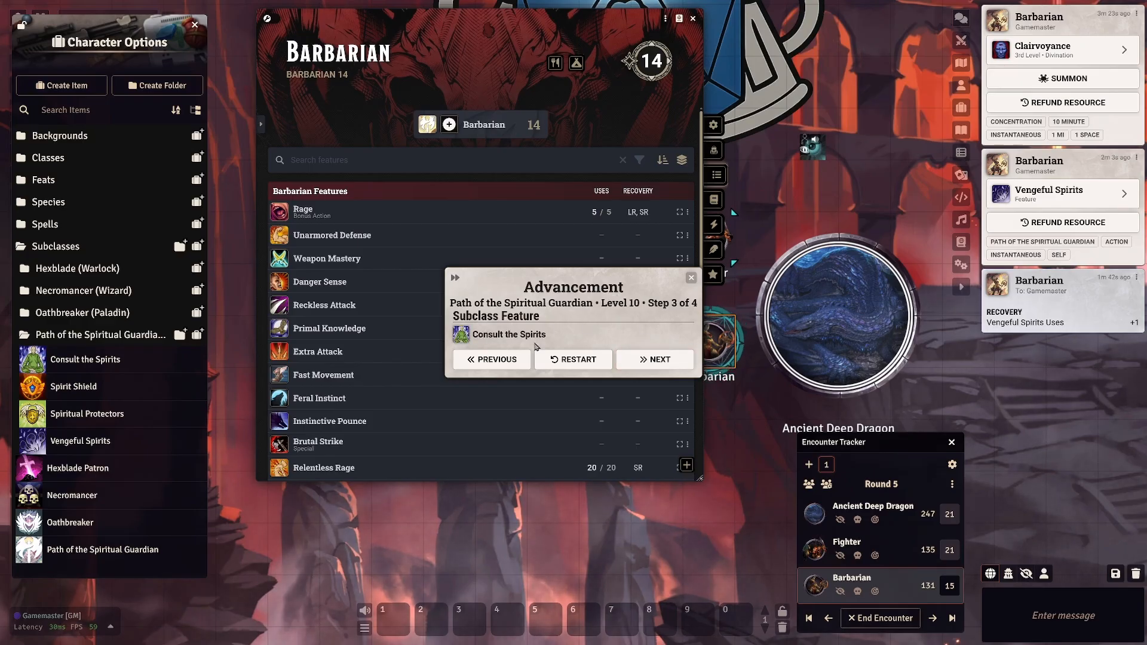
pyautogui.click(655, 359)
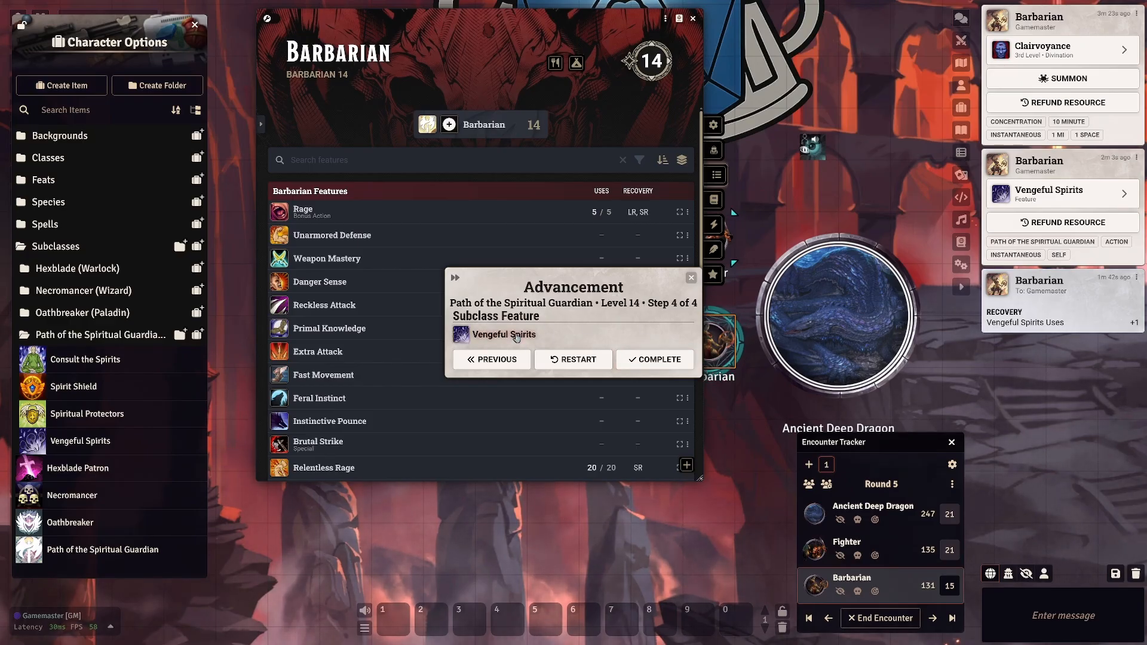
pyautogui.click(642, 360)
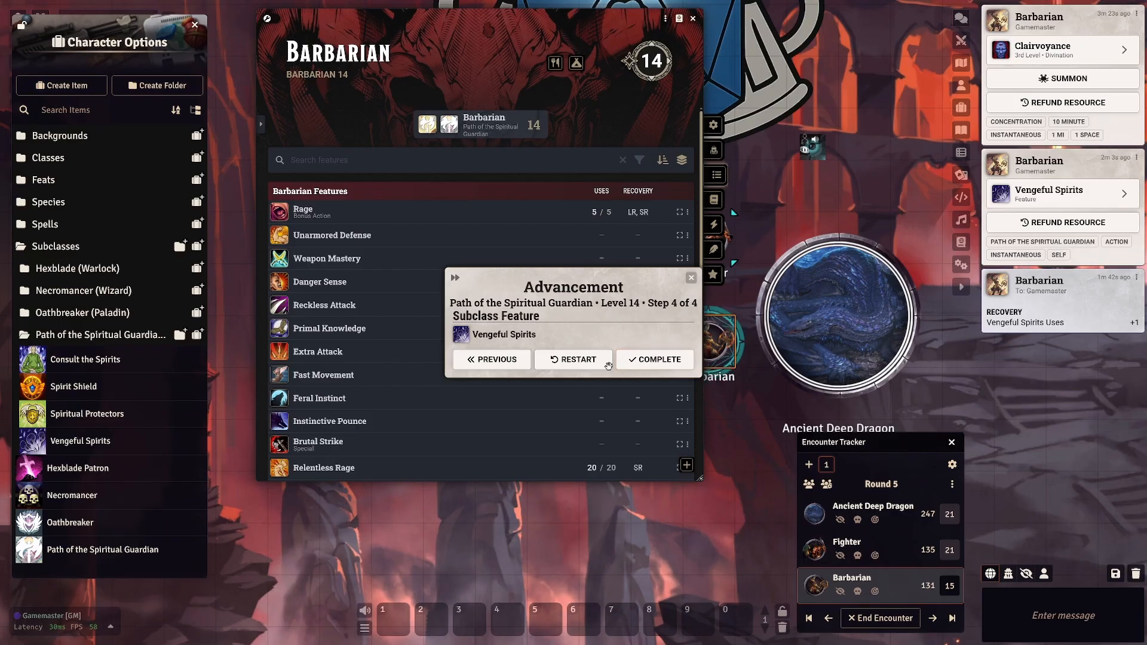
# Review the granted Path of the Spiritual Guardian features on the Barbarian sheet, and expand and collapse the Spirit Shield details.
pyautogui.scroll(-5, 496, 368)
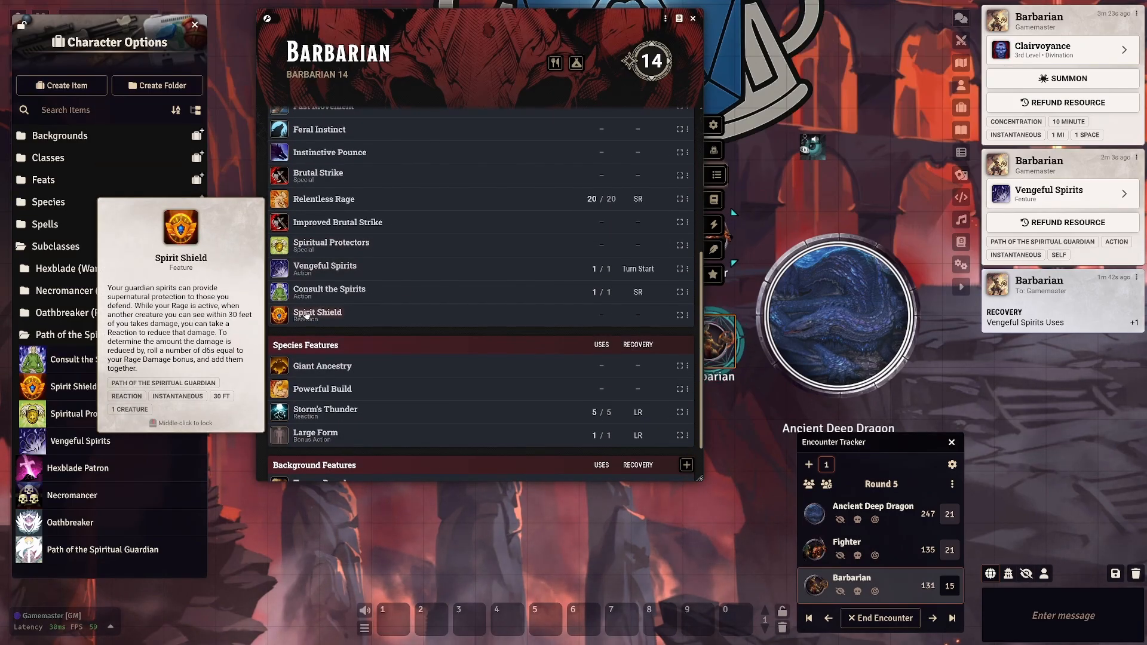
pyautogui.moveTo(332, 244)
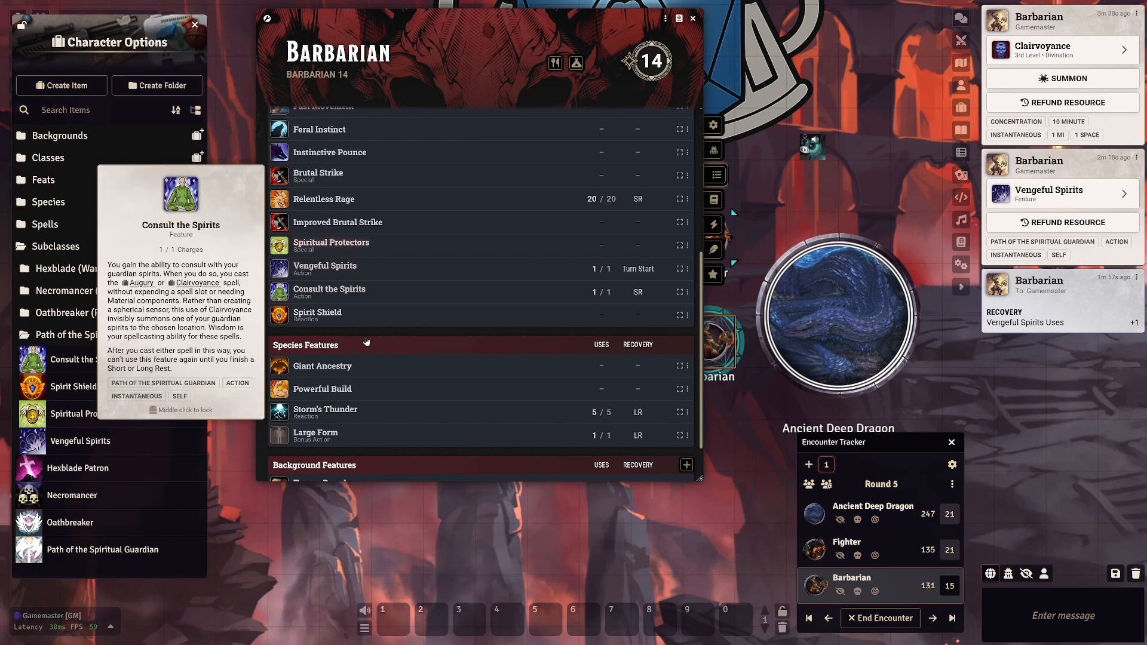
pyautogui.click(679, 317)
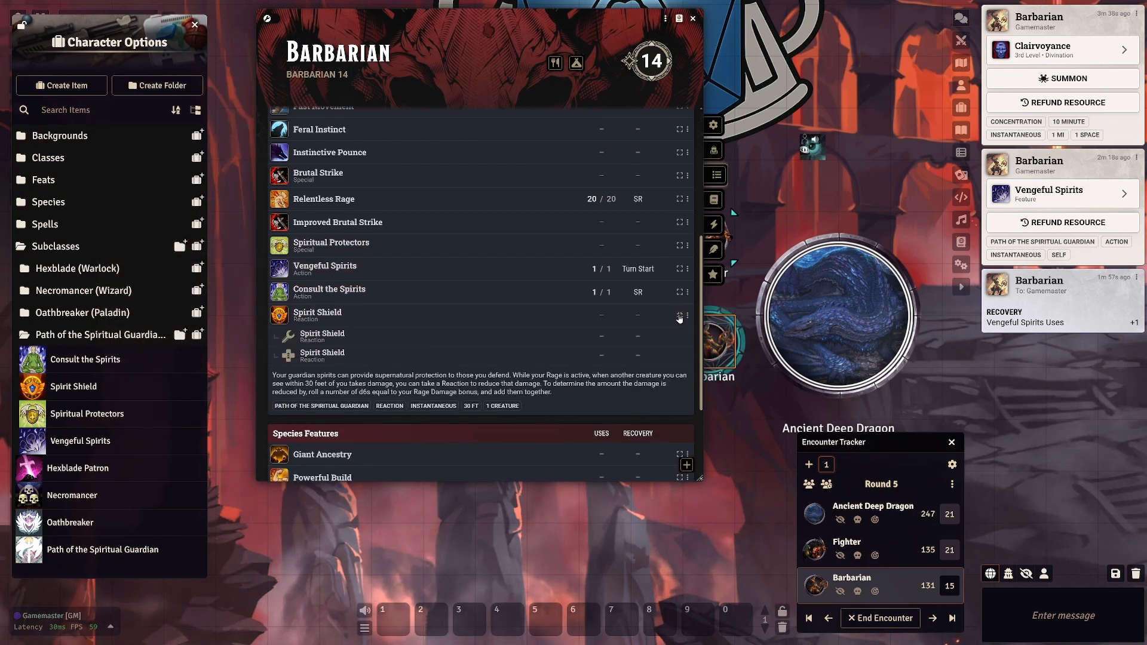
pyautogui.click(673, 313)
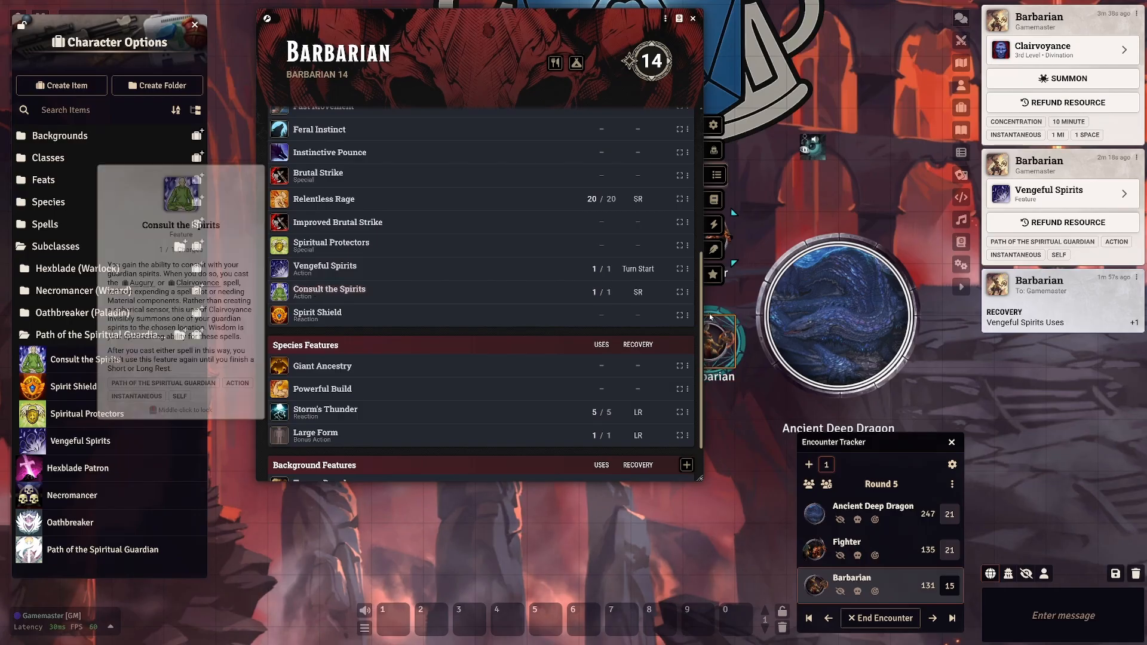
# Expand Consult the Spirits on the Barbarian sheet and check the consumption option in its Augury use dialog.
pyautogui.click(680, 292)
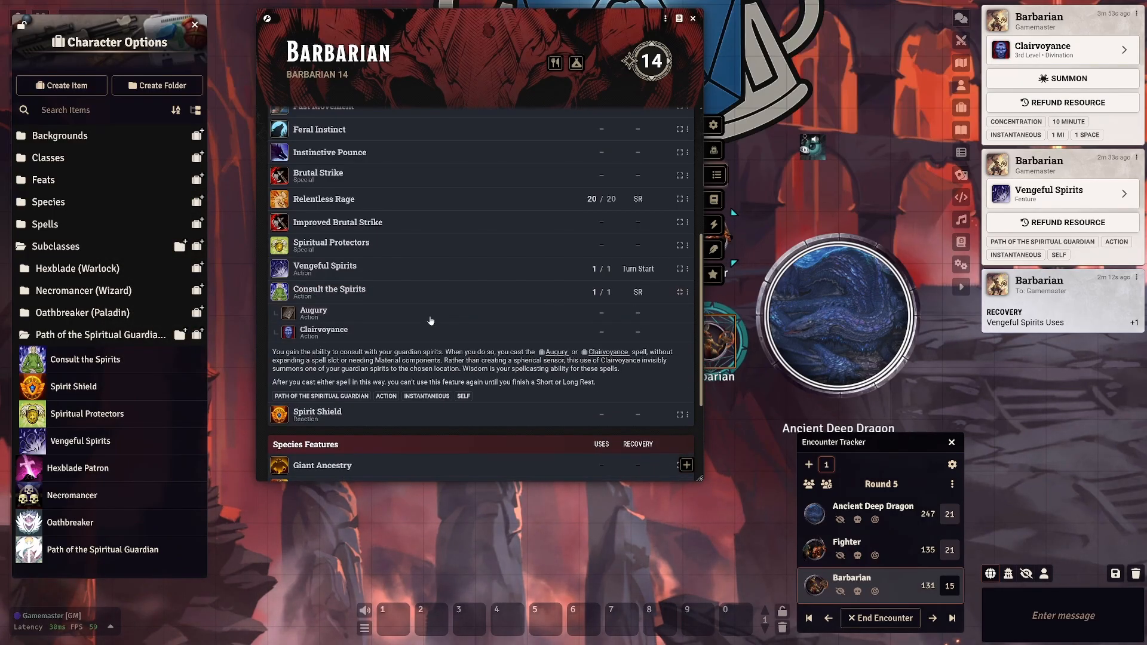
pyautogui.click(319, 314)
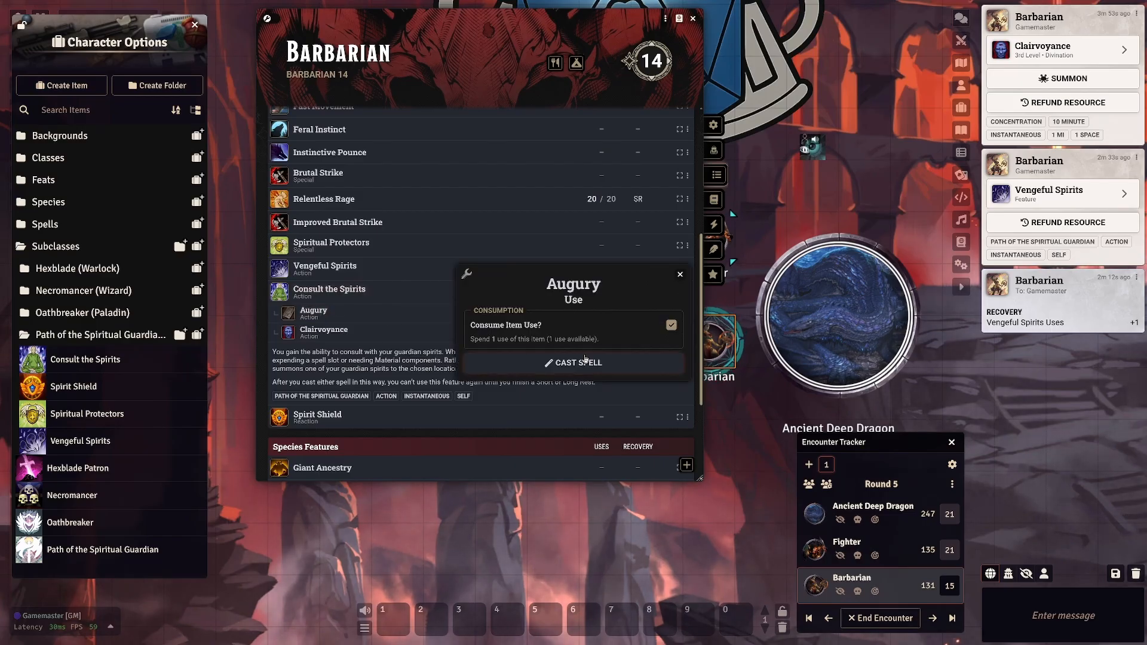
pyautogui.click(540, 359)
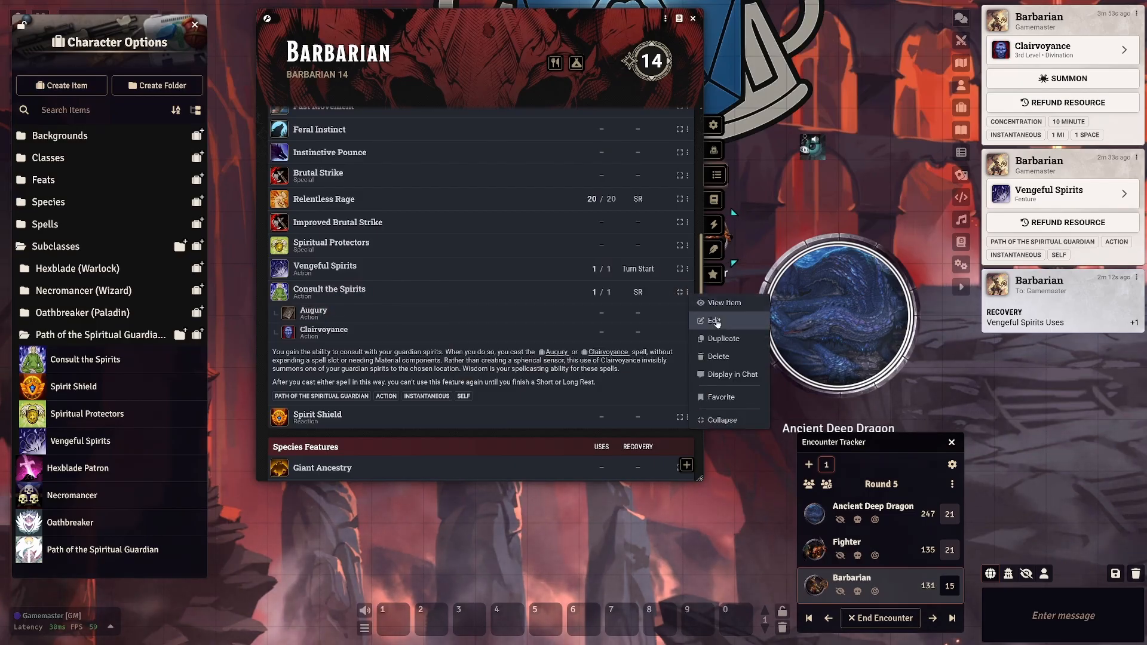
# Open the Barbarian's Consult the Spirits feature for editing and examine the consumption settings of its Augury activity.
pyautogui.click(715, 321)
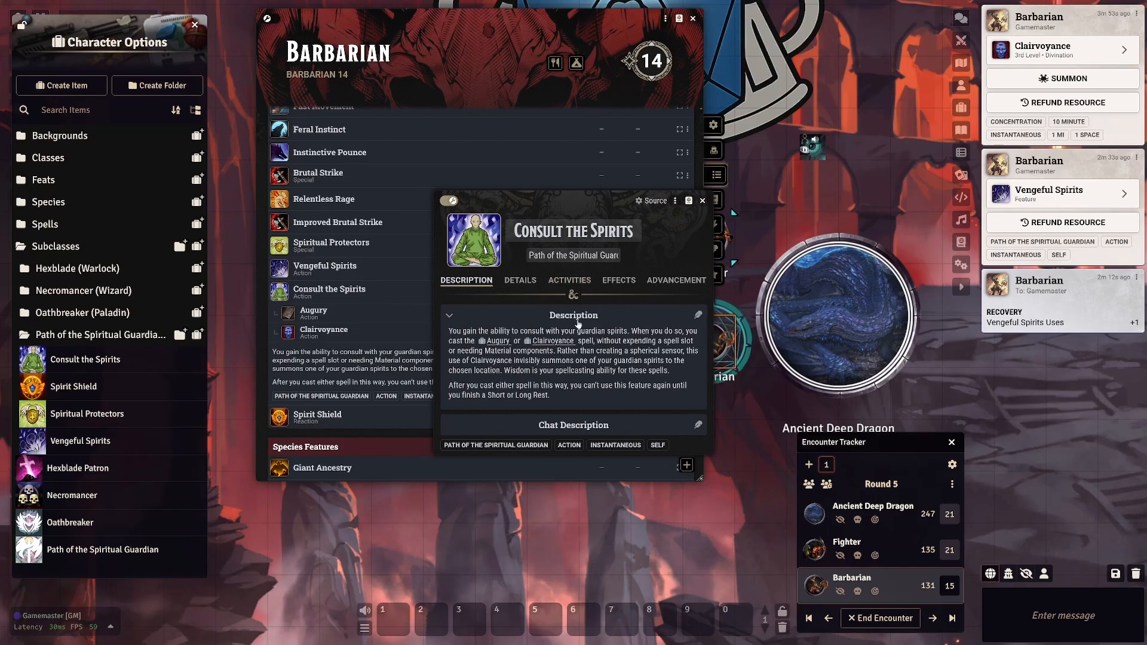
pyautogui.click(568, 280)
pyautogui.click(564, 319)
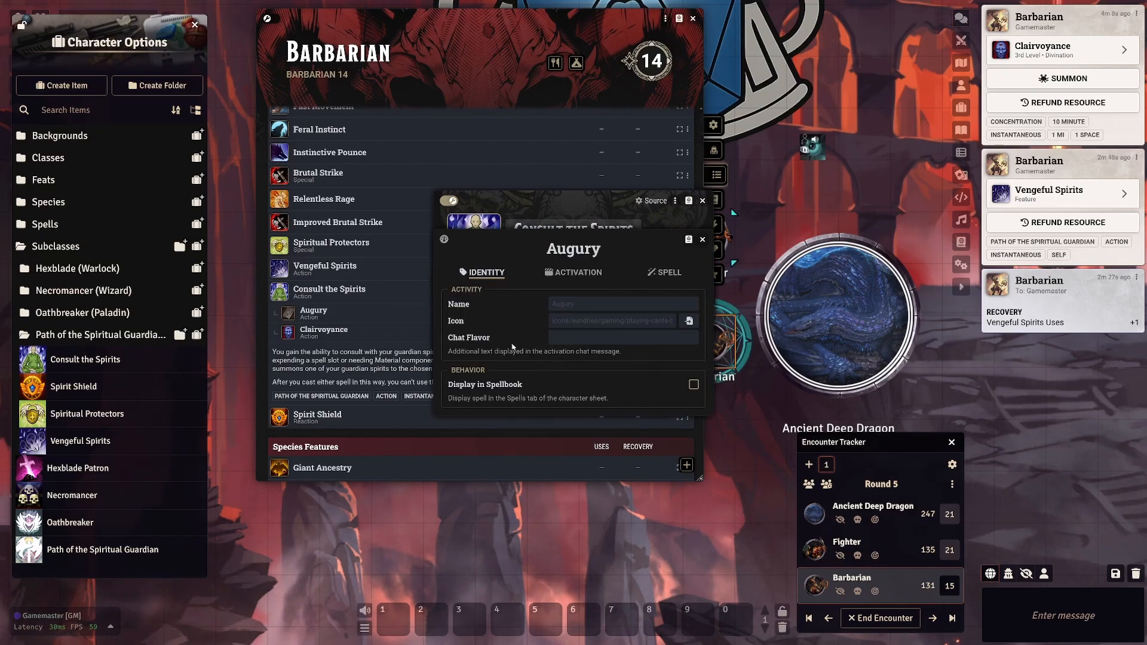
pyautogui.click(574, 272)
pyautogui.click(574, 295)
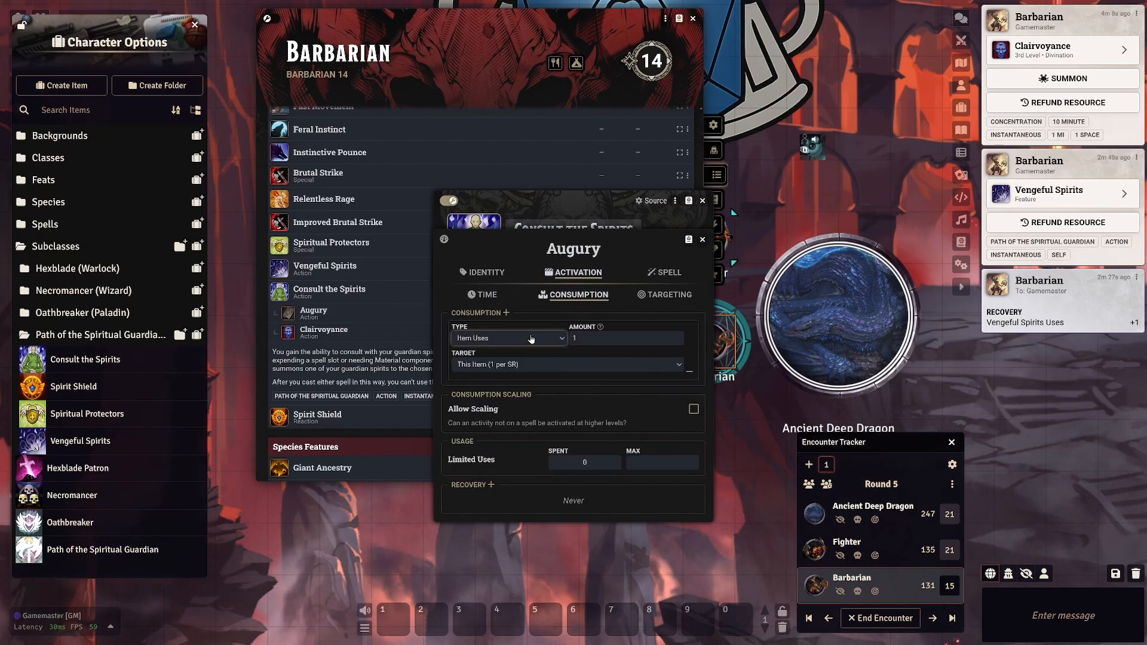
pyautogui.click(702, 239)
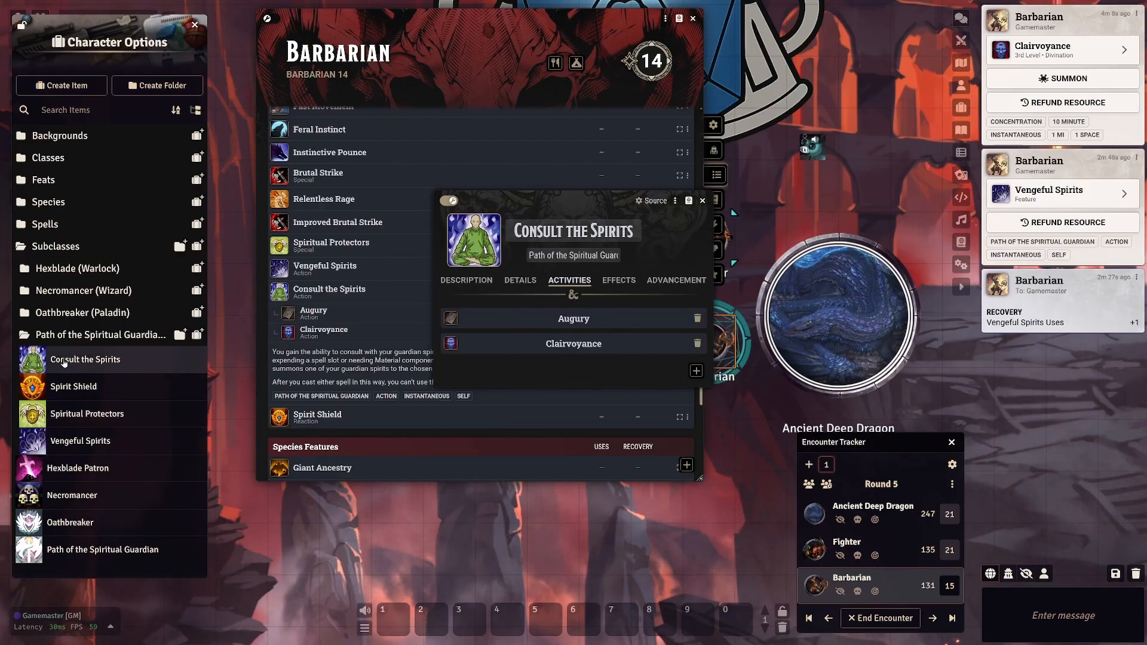
# Examine the Augury consumption target in the compendium version of Consult the Spirits, and close the activity and feature windows.
pyautogui.click(573, 319)
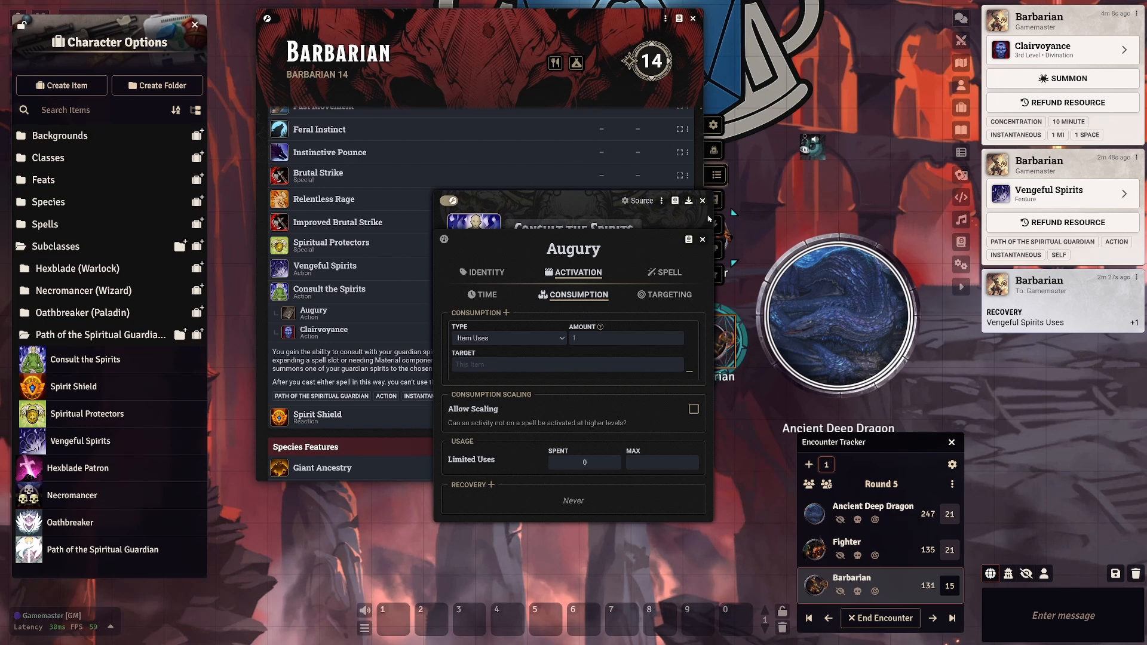
pyautogui.click(703, 239)
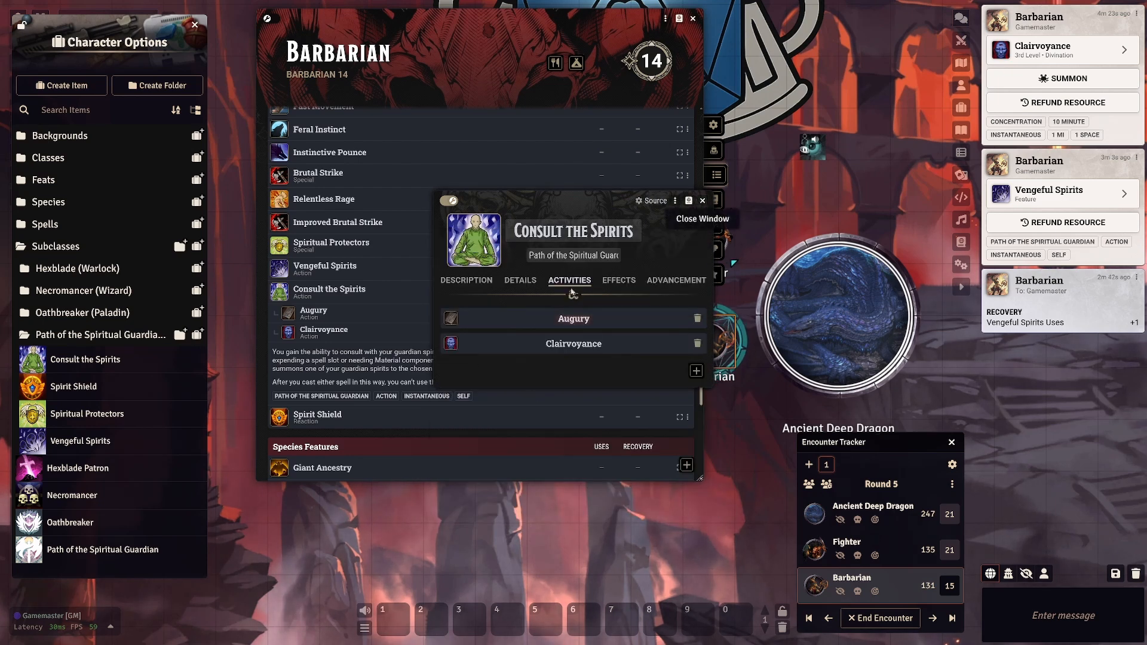
pyautogui.press('Escape')
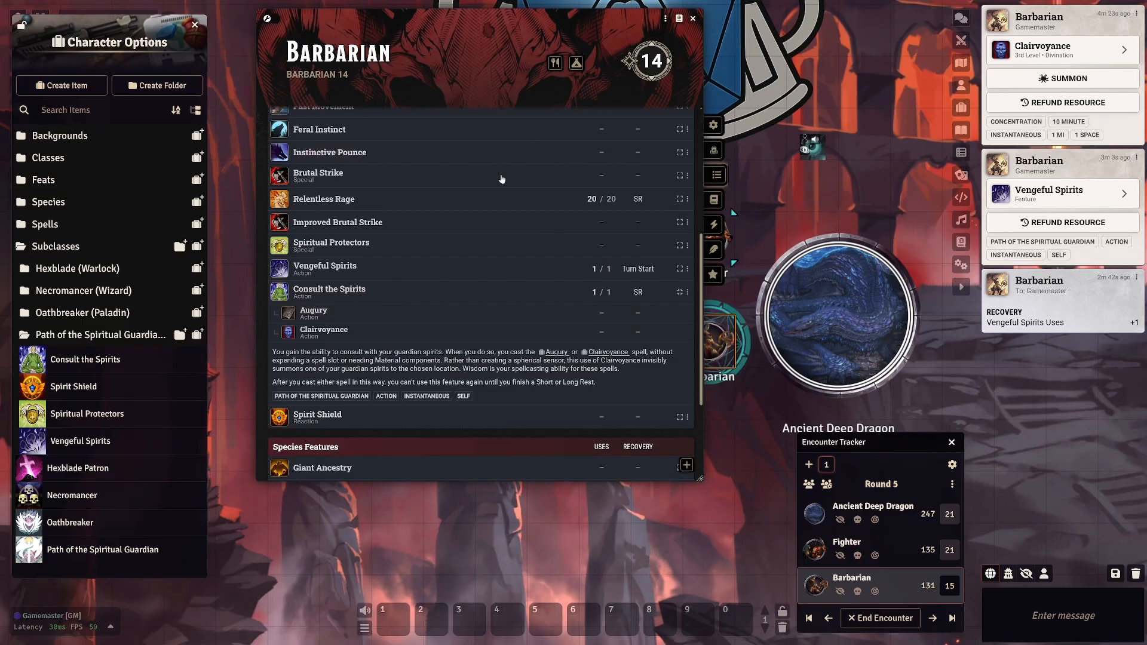
pyautogui.scroll(5, 440, 274)
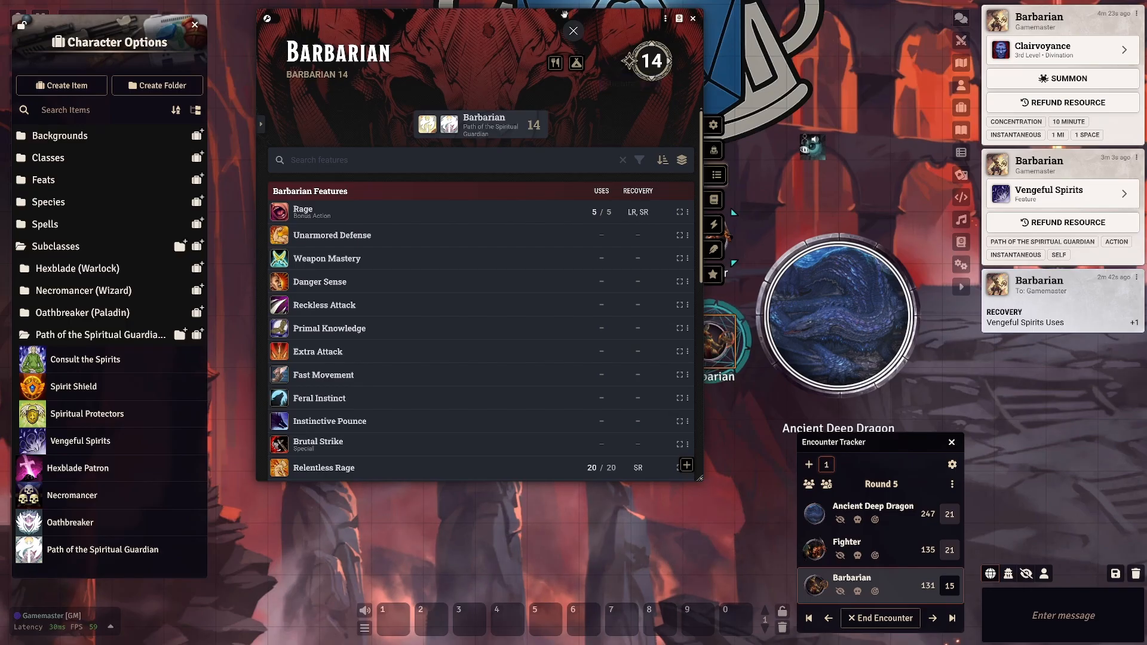
pyautogui.doubleClick(468, 23)
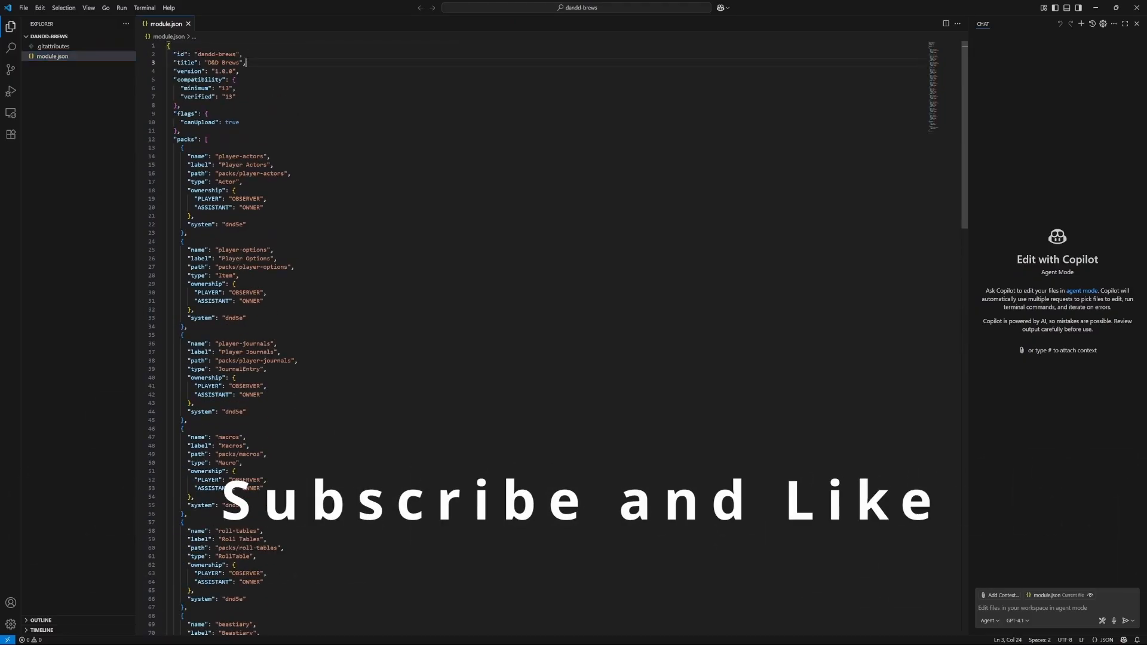
pyautogui.scroll(-20, 531, 334)
pyautogui.moveTo(232, 448); pyautogui.dragTo(174, 449)
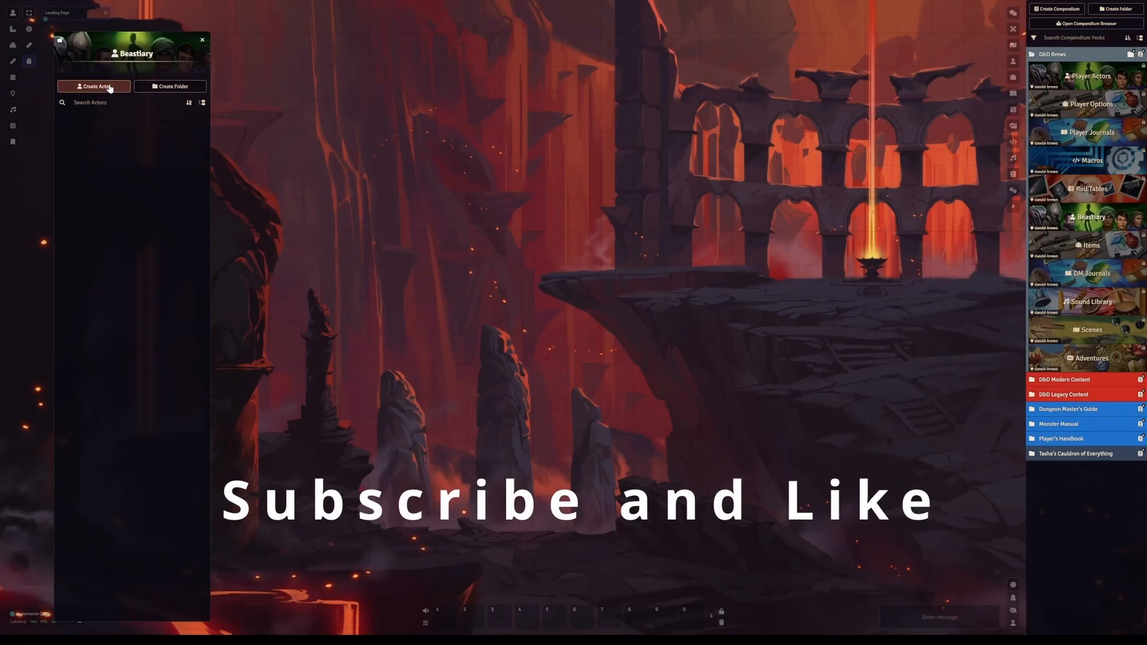